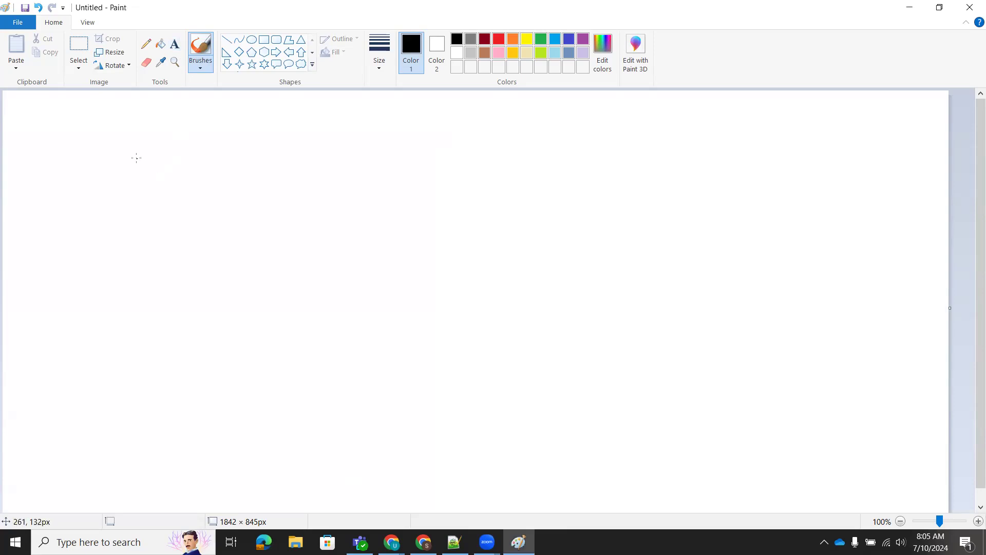
- Add the bold text "Azure Artifact" near the upper part of the blank canvas
{"action": "key", "text": "ctrl+z"}
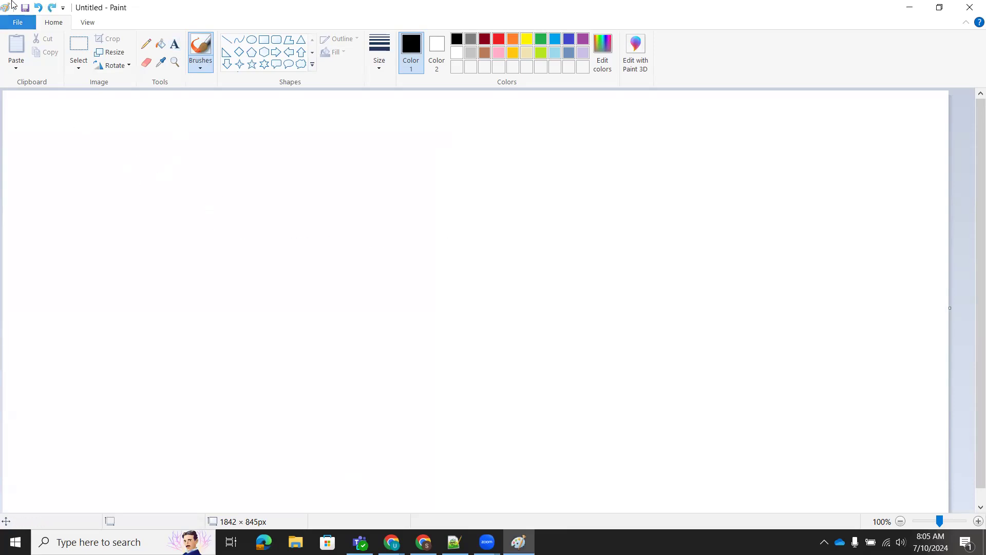
{"action": "left_click", "coordinate": [175, 44]}
{"action": "left_click", "coordinate": [190, 151]}
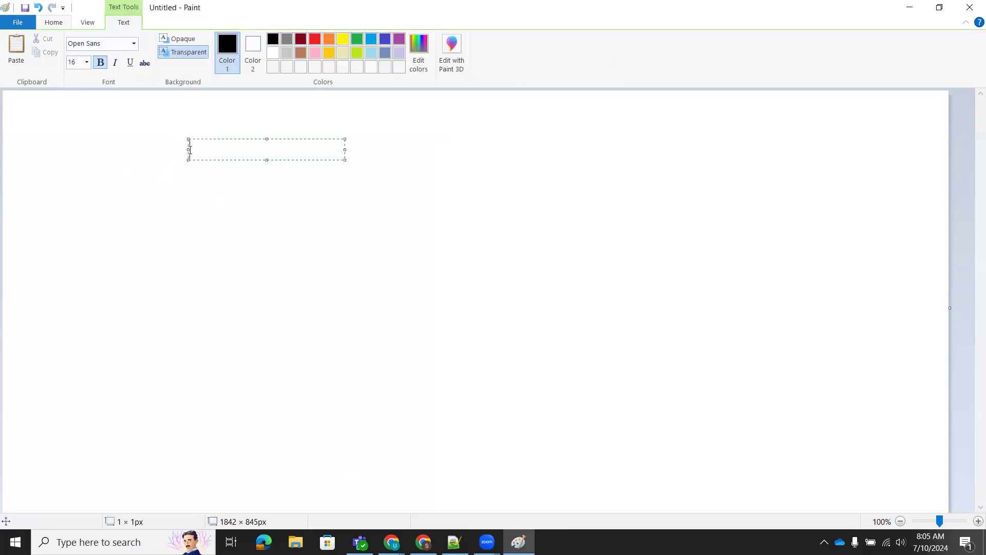
{"action": "type", "text": "Azure Artifact"}
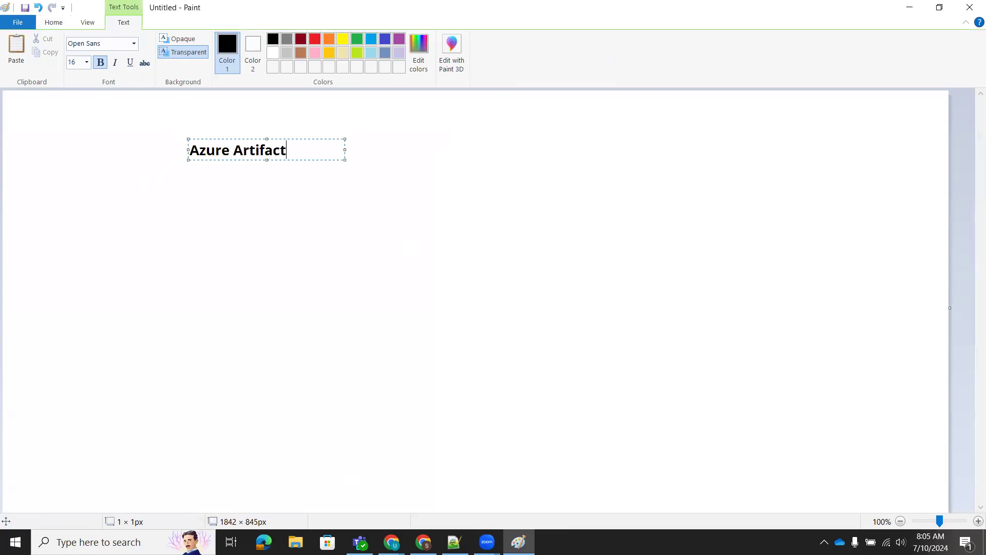
{"action": "left_click", "coordinate": [381, 267]}
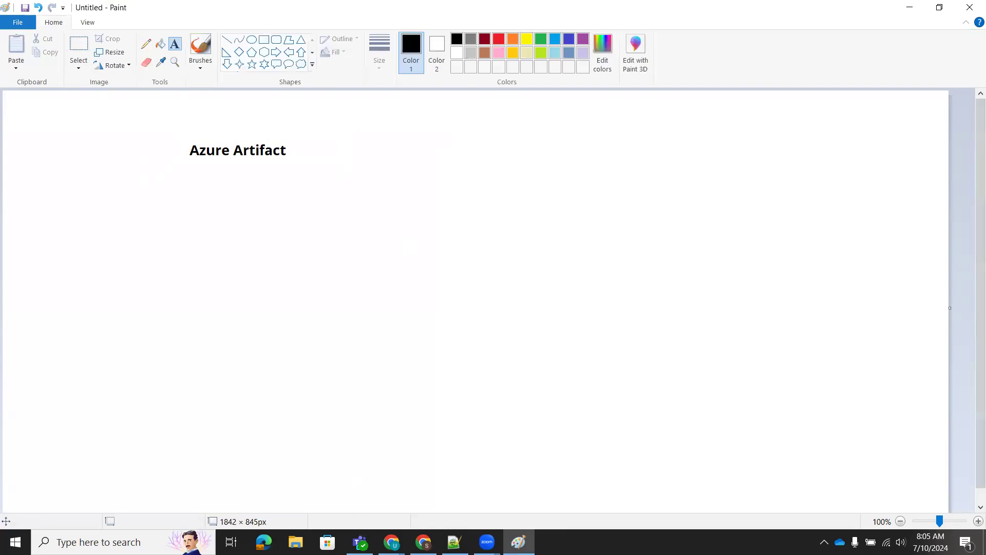
- Switch to Azure DevOps in Chrome and open the YoutubeClone project of PracticeOrgn
{"action": "left_click", "coordinate": [424, 542]}
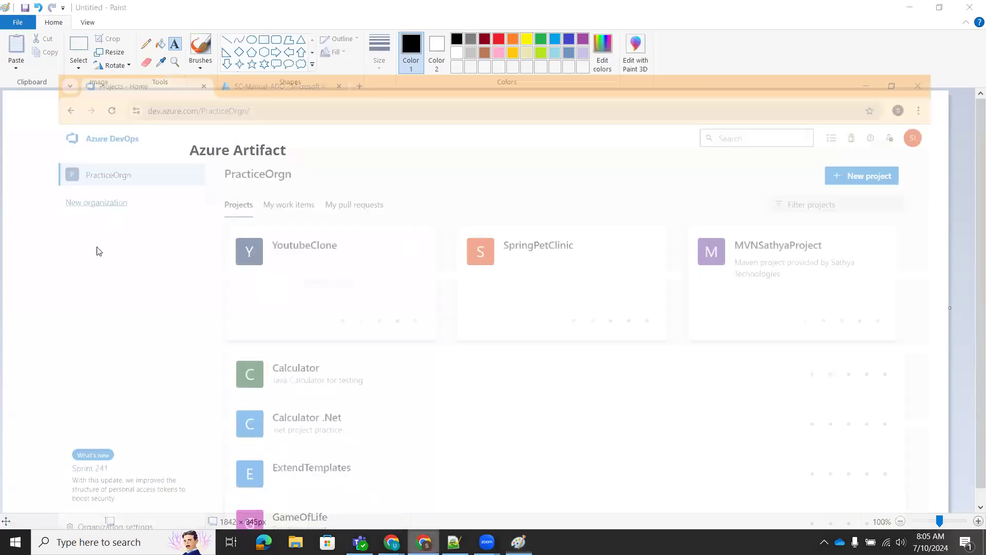
{"action": "scroll", "coordinate": [254, 276], "scroll_direction": "down", "scroll_amount": 7}
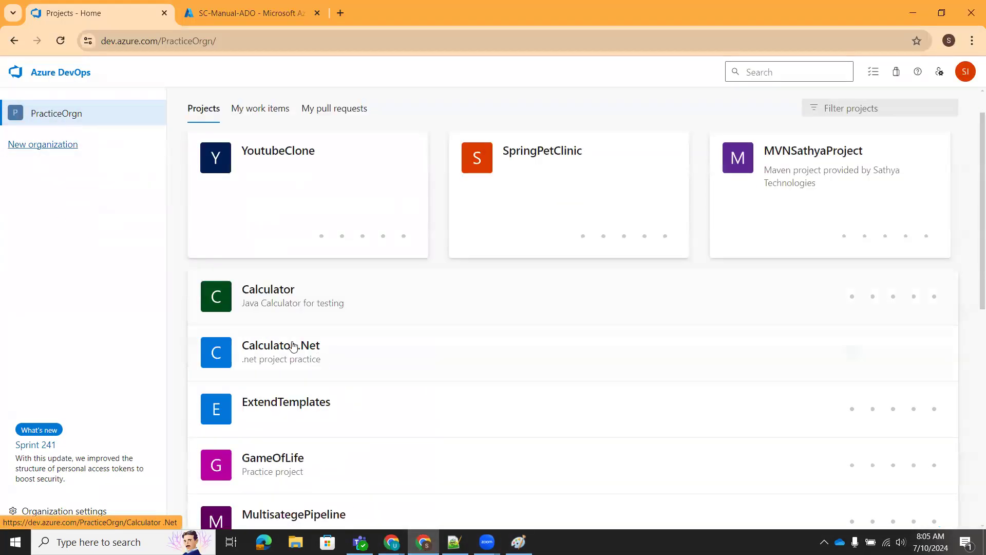
{"action": "scroll", "coordinate": [257, 206], "scroll_direction": "up", "scroll_amount": 7}
{"action": "left_click", "coordinate": [260, 199]}
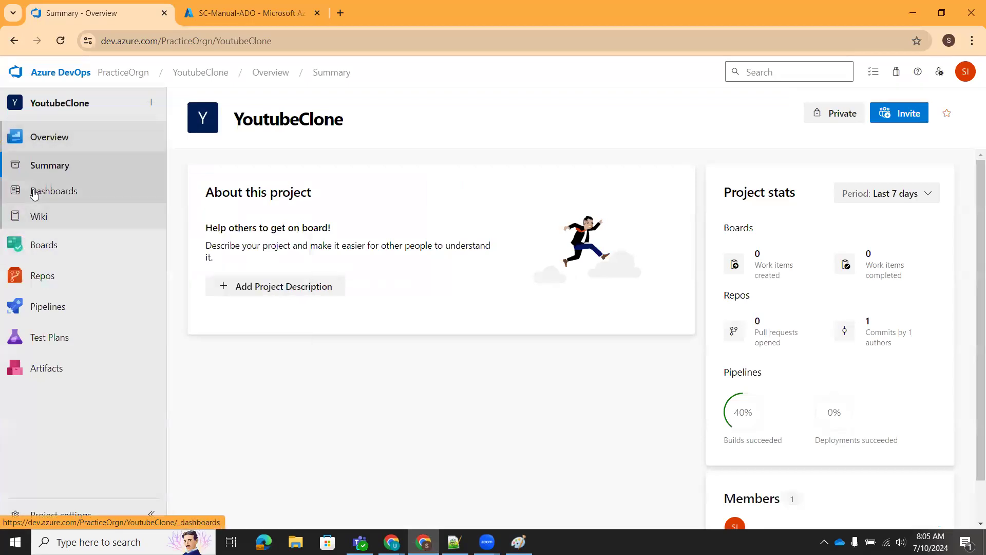
- Look through the YoutubeClone project's Boards, Repos, Pipelines, Test Plans and Artifacts services
{"action": "left_click", "coordinate": [46, 241]}
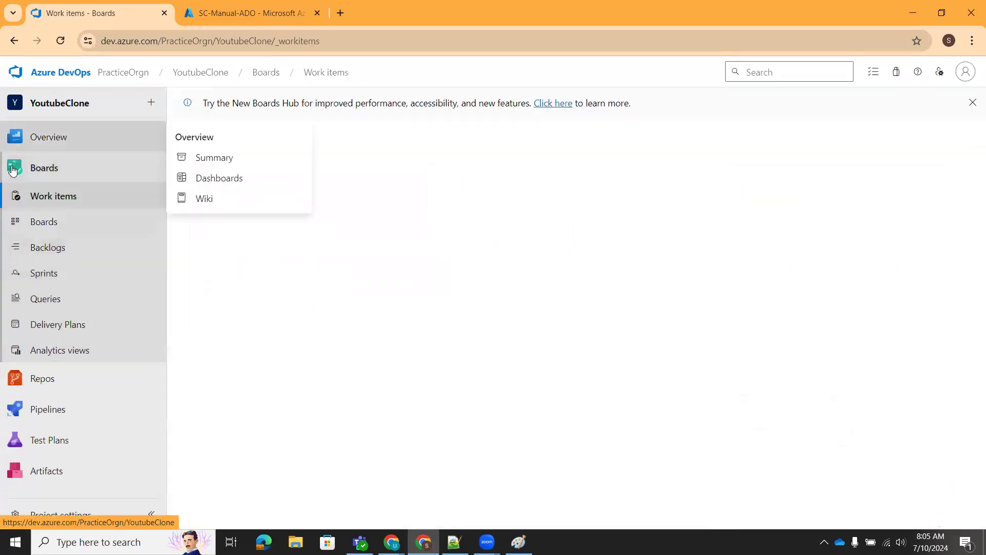
{"action": "left_click", "coordinate": [32, 379]}
{"action": "left_click", "coordinate": [28, 409]}
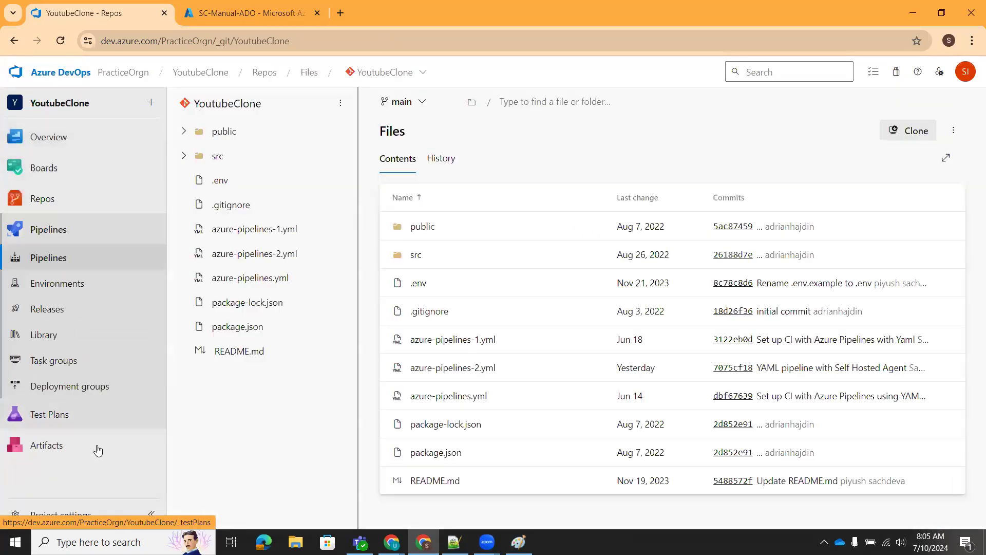
{"action": "left_click", "coordinate": [36, 415]}
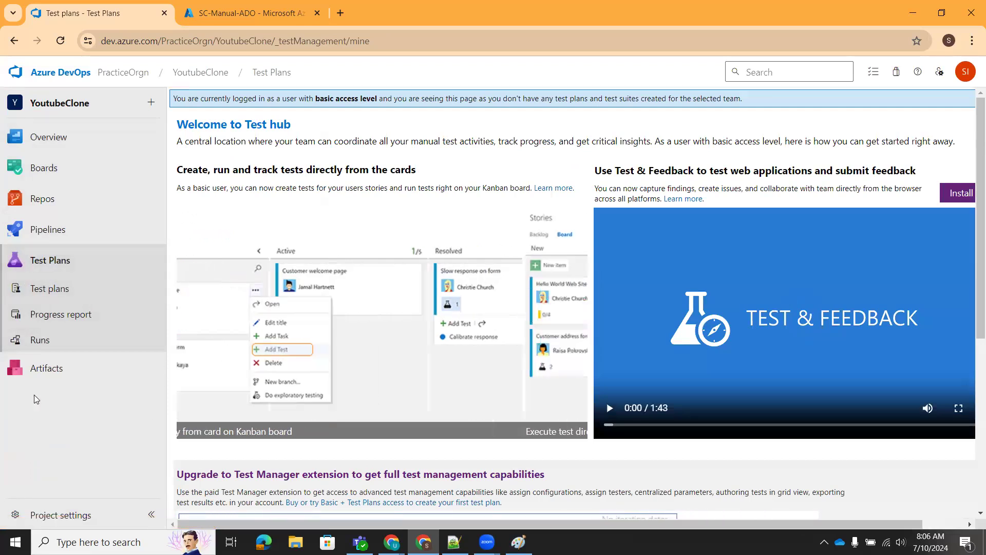
{"action": "left_click", "coordinate": [57, 179]}
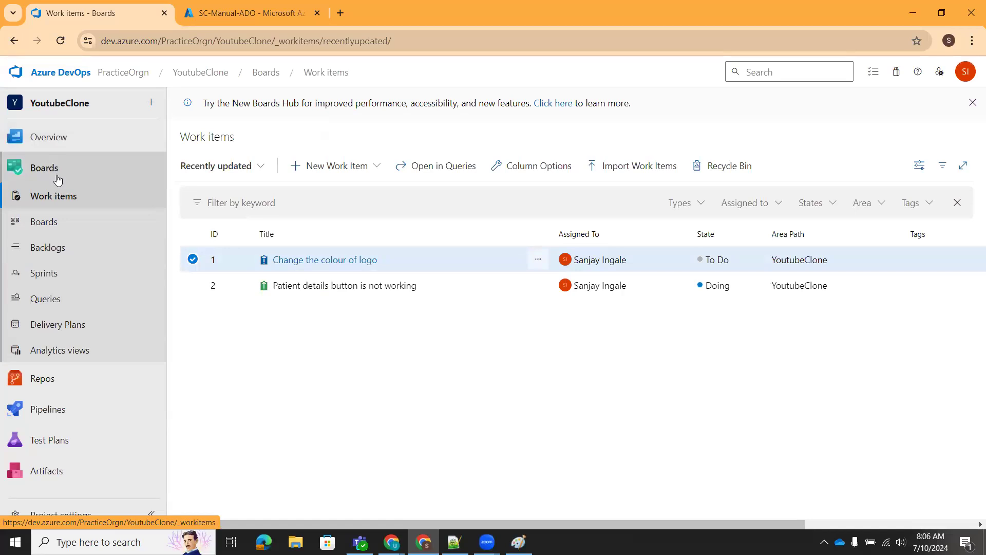
{"action": "mouse_move", "coordinate": [62, 399]}
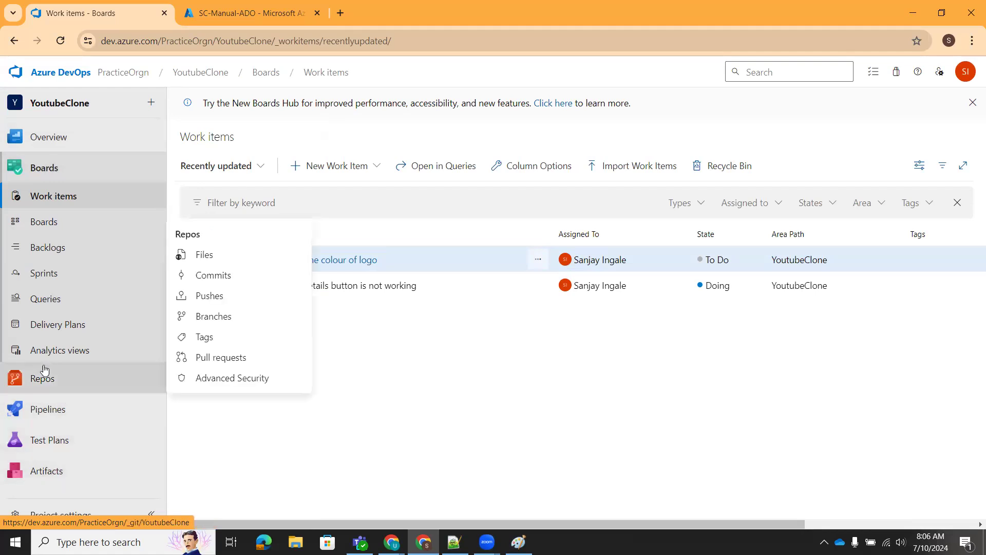
{"action": "mouse_move", "coordinate": [37, 381]}
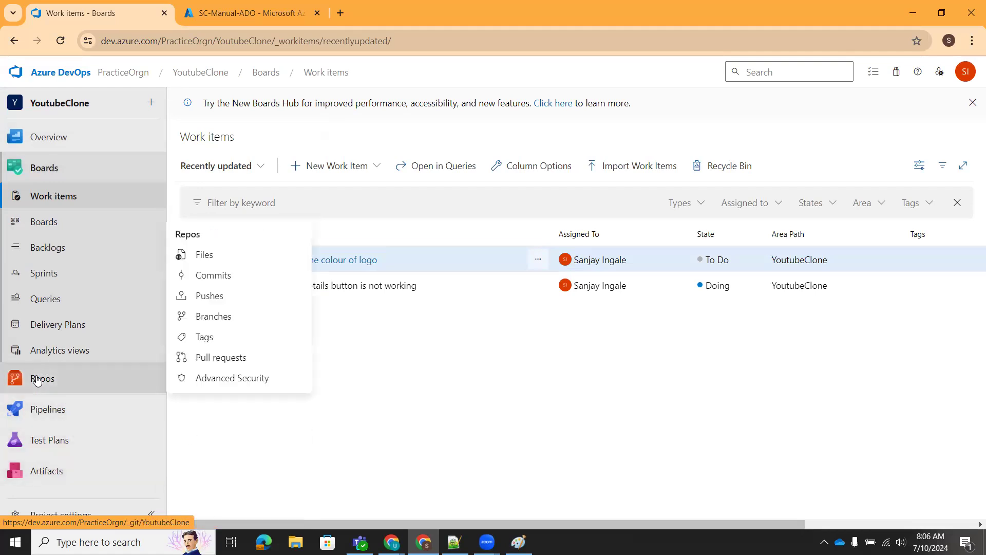
{"action": "left_click", "coordinate": [37, 410]}
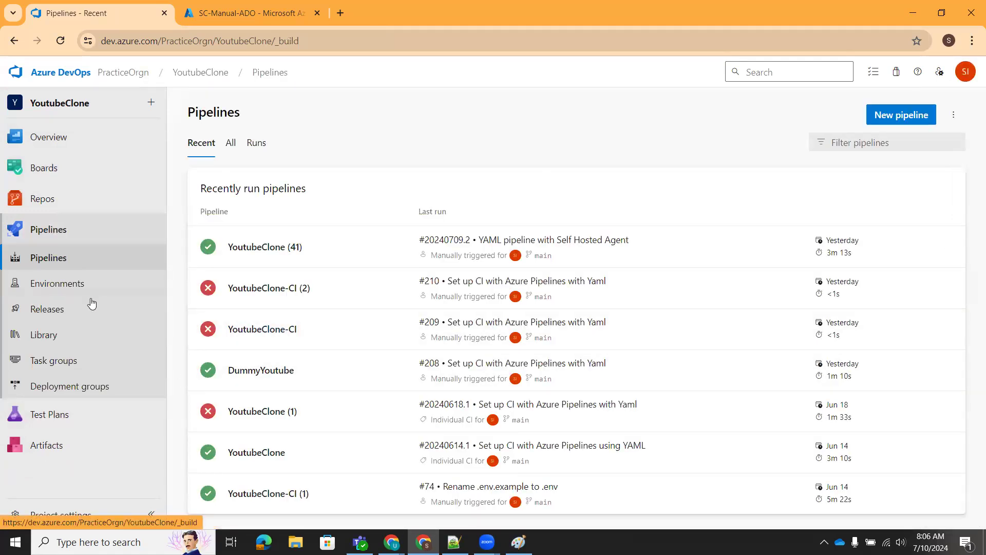
{"action": "left_click", "coordinate": [46, 445]}
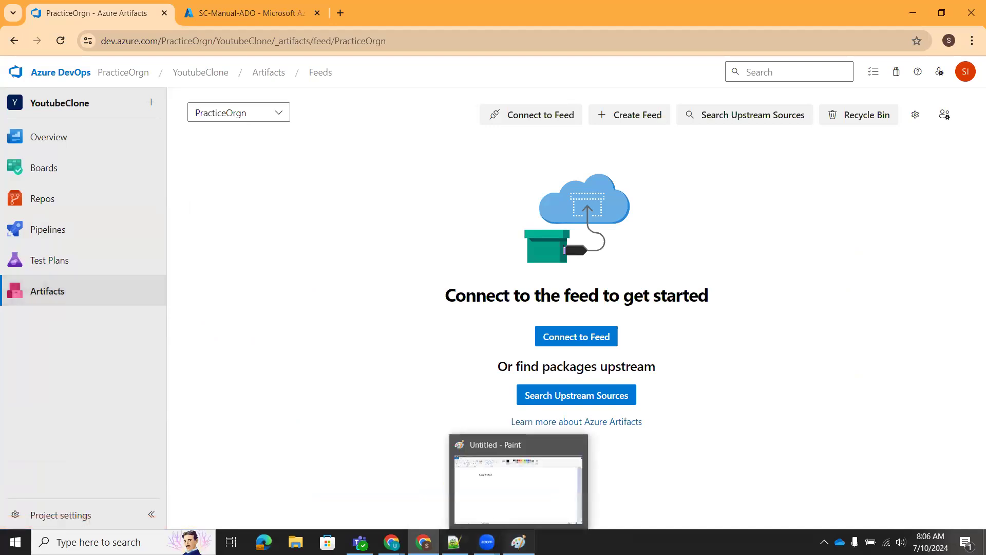
- Switch to Paint and draw a rectangle about 494 × 481 px below the "Azure Artifact" heading
{"action": "left_click", "coordinate": [518, 542]}
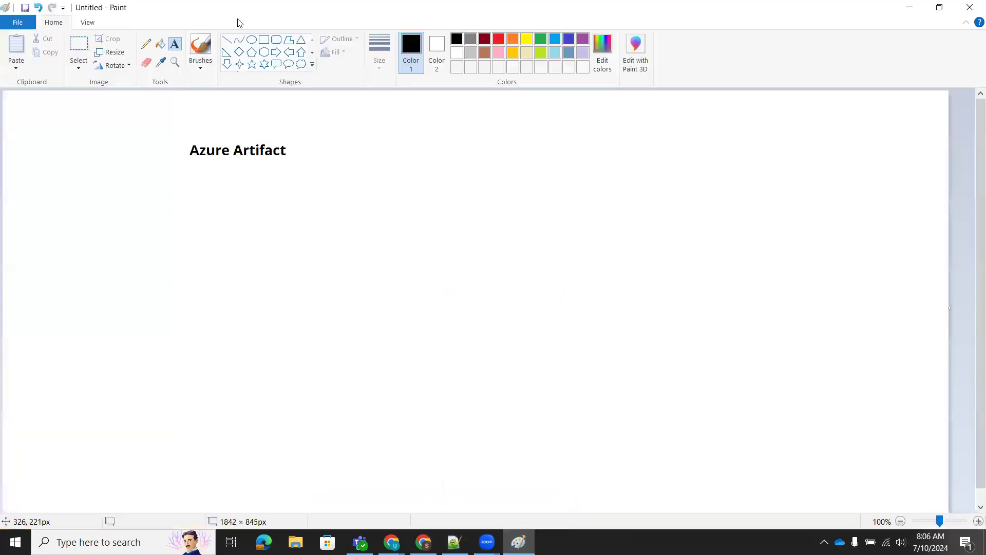
{"action": "left_click", "coordinate": [264, 40]}
{"action": "left_click_drag", "start_coordinate": [141, 236], "coordinate": [395, 484]}
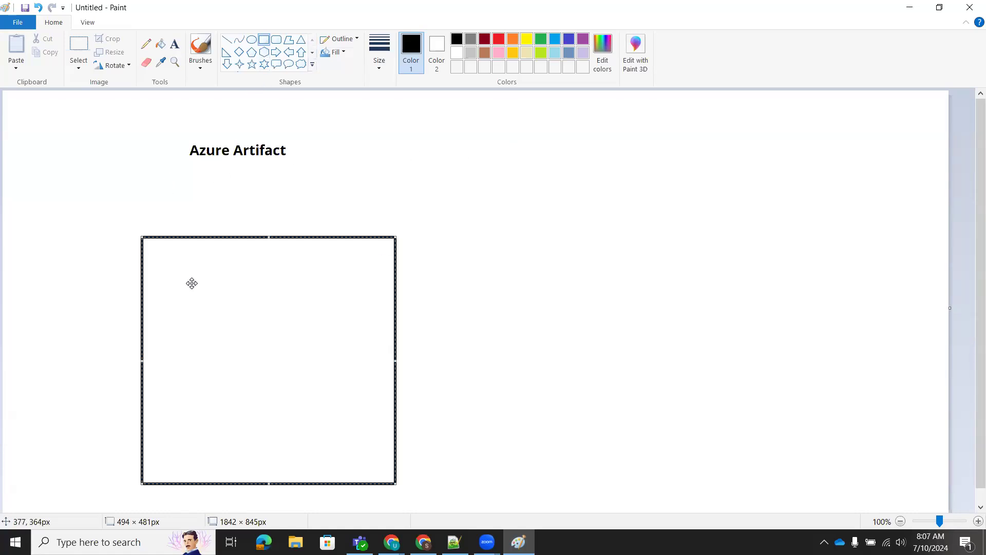
- Draw a rounded rectangle about 405 × 136 px beside the "Azure Artifact" heading and label it "Artifact Repository" inside
{"action": "left_click", "coordinate": [276, 40]}
{"action": "left_click_drag", "start_coordinate": [463, 124], "coordinate": [671, 193]}
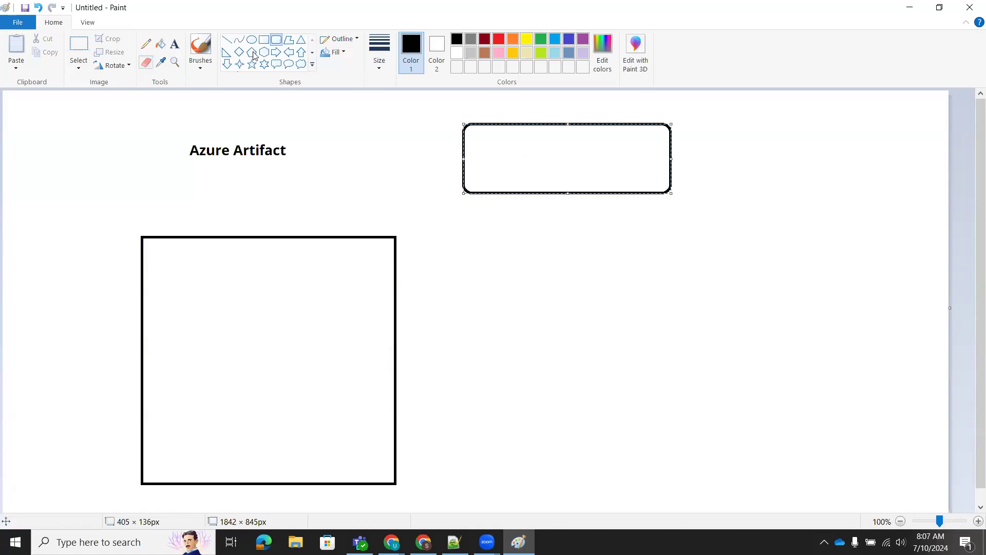
{"action": "left_click", "coordinate": [175, 43]}
{"action": "left_click", "coordinate": [499, 140]}
{"action": "type", "text": "Artifact Re"}
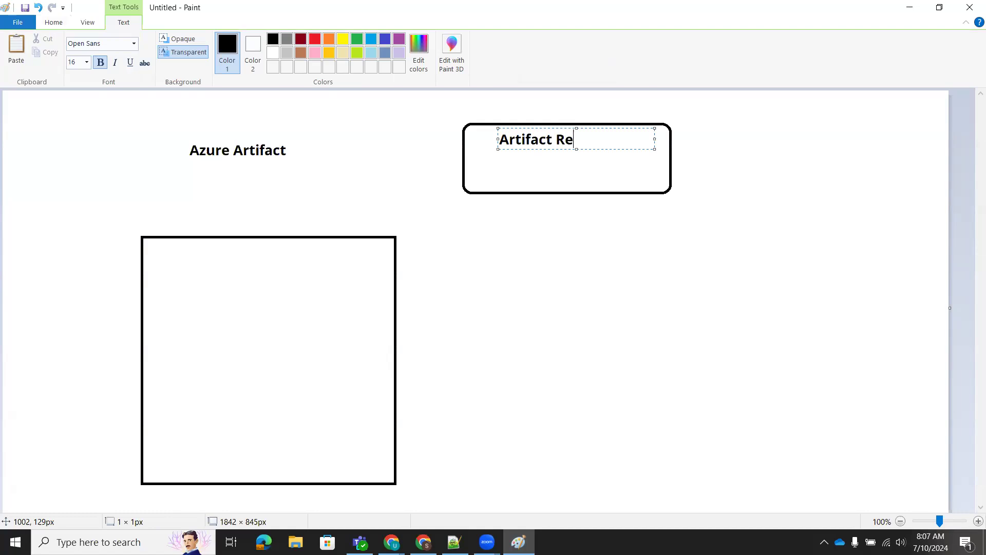
{"action": "type", "text": "pository"}
{"action": "left_click", "coordinate": [480, 258]}
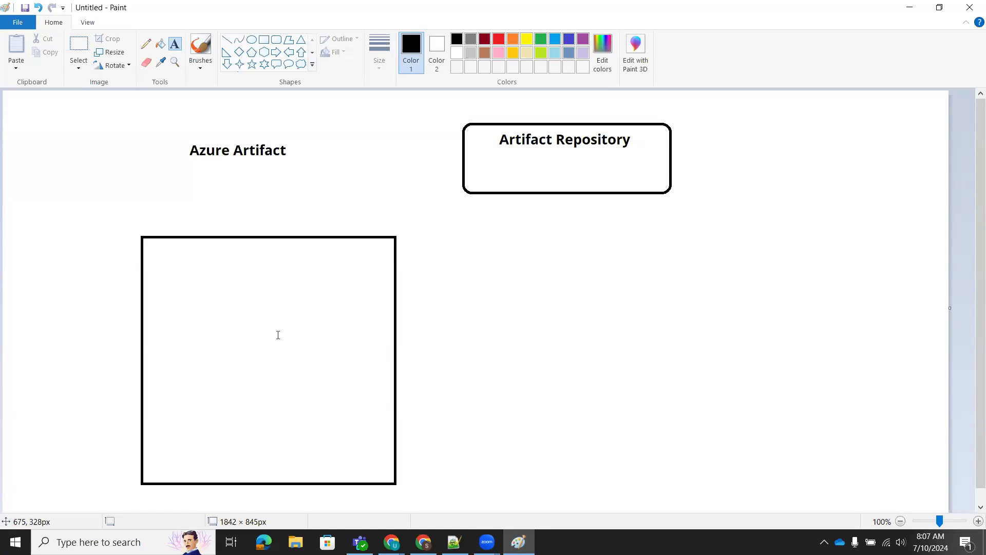
- Add the label "Simple Interest" just above the large rectangle
{"action": "scroll", "coordinate": [229, 407], "scroll_direction": "down", "scroll_amount": 1}
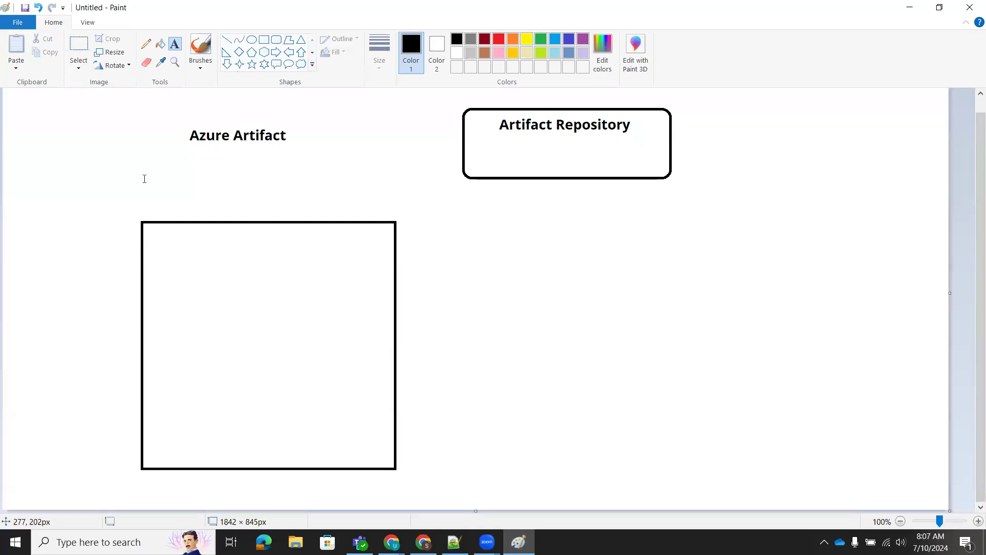
{"action": "left_click", "coordinate": [174, 46]}
{"action": "left_click", "coordinate": [200, 213]}
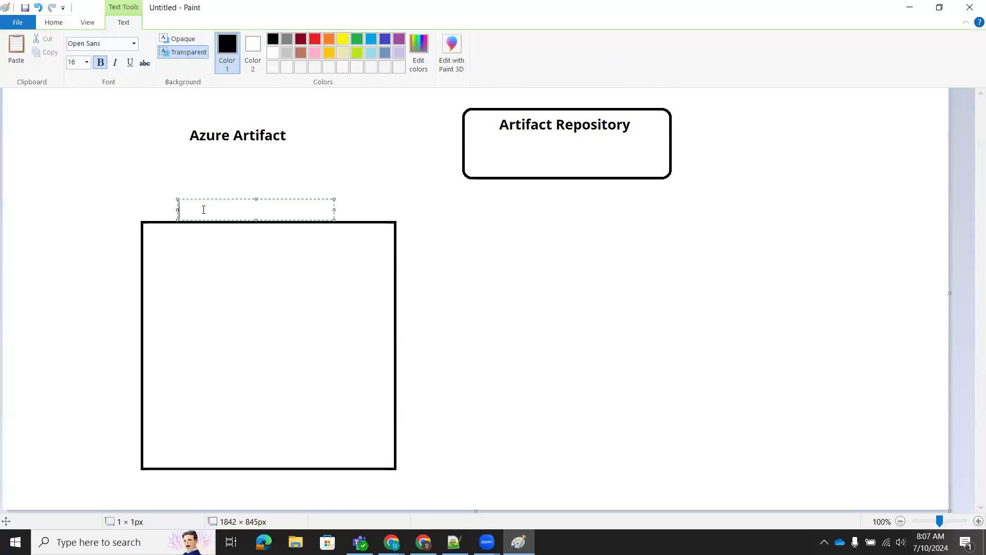
{"action": "type", "text": "Simplae"}
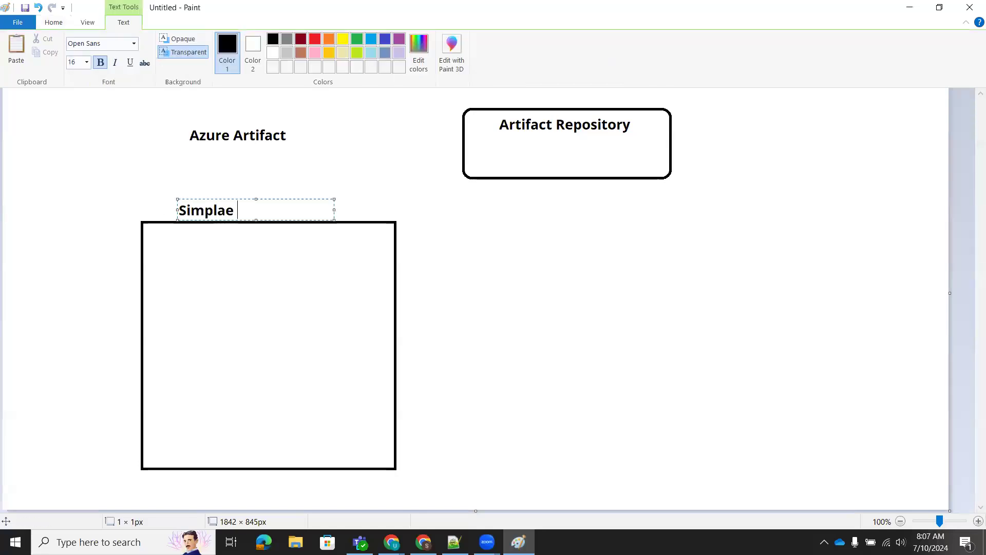
{"action": "key", "text": "BackSpace"}
{"action": "key", "text": "BackSpace"}
{"action": "key", "text": "BackSpace"}
{"action": "type", "text": "e Interest"}
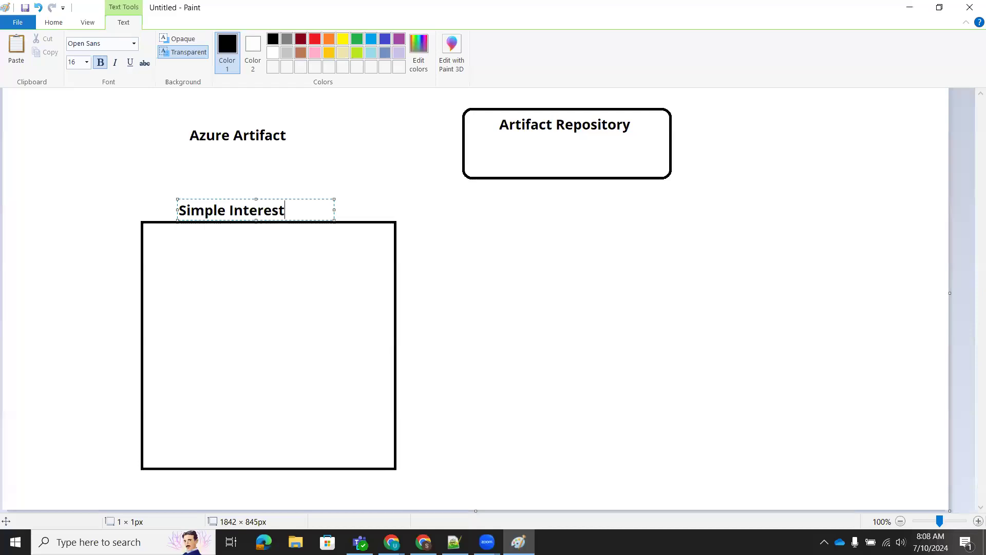
{"action": "left_click", "coordinate": [240, 262]}
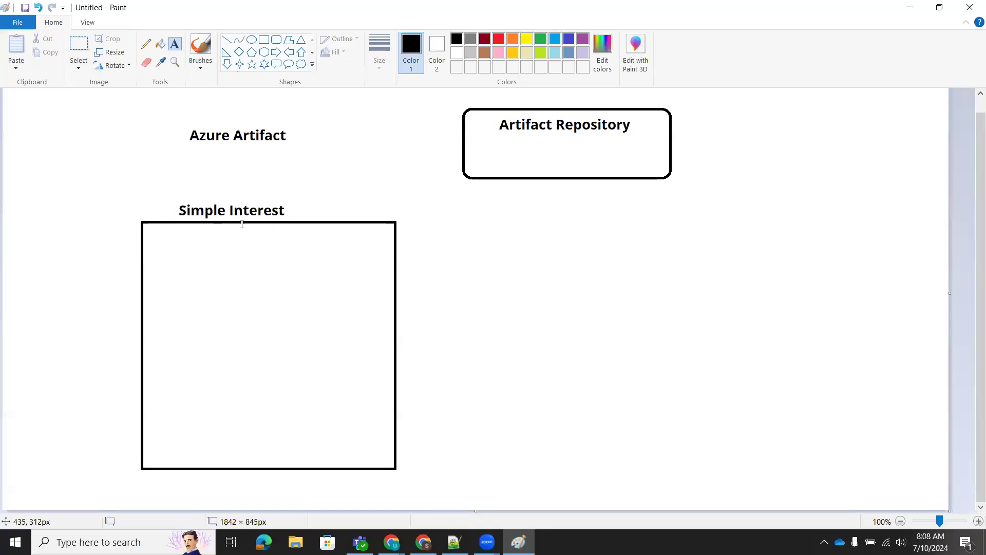
- Draw a rounded rectangle about 123 × 46 px under the "Artifact Repository" label and write "SI" in it
{"action": "left_click", "coordinate": [276, 39]}
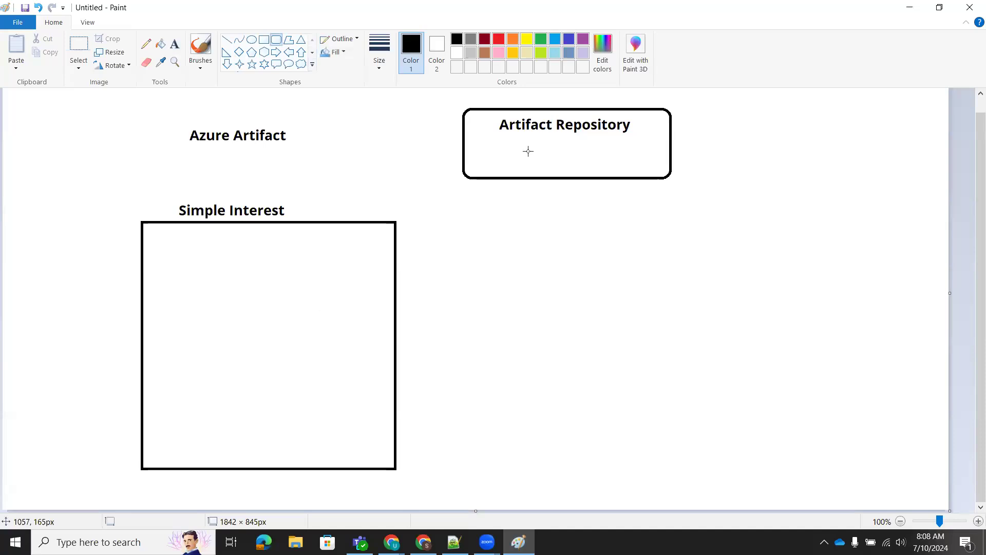
{"action": "mouse_move", "coordinate": [509, 144]}
{"action": "left_mouse_down"}
{"action": "mouse_move", "coordinate": [535, 167]}
{"action": "mouse_move", "coordinate": [572, 168]}
{"action": "left_mouse_up"}
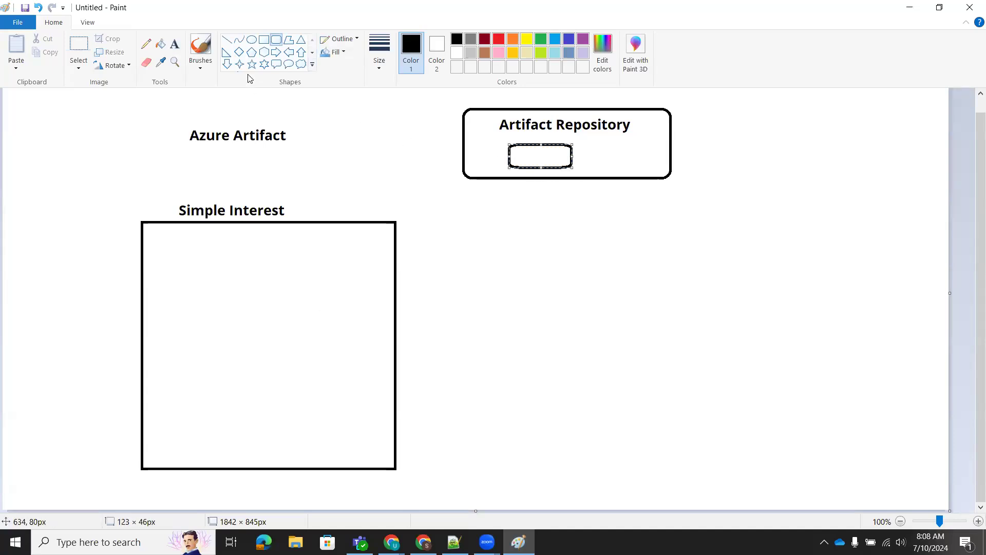
{"action": "left_click", "coordinate": [175, 44]}
{"action": "left_click", "coordinate": [520, 148]}
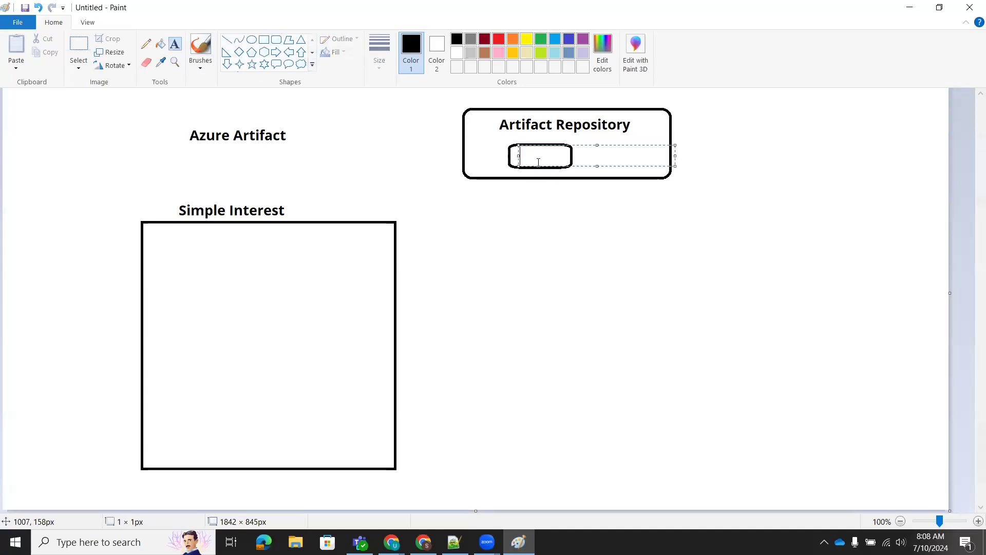
{"action": "type", "text": "SI"}
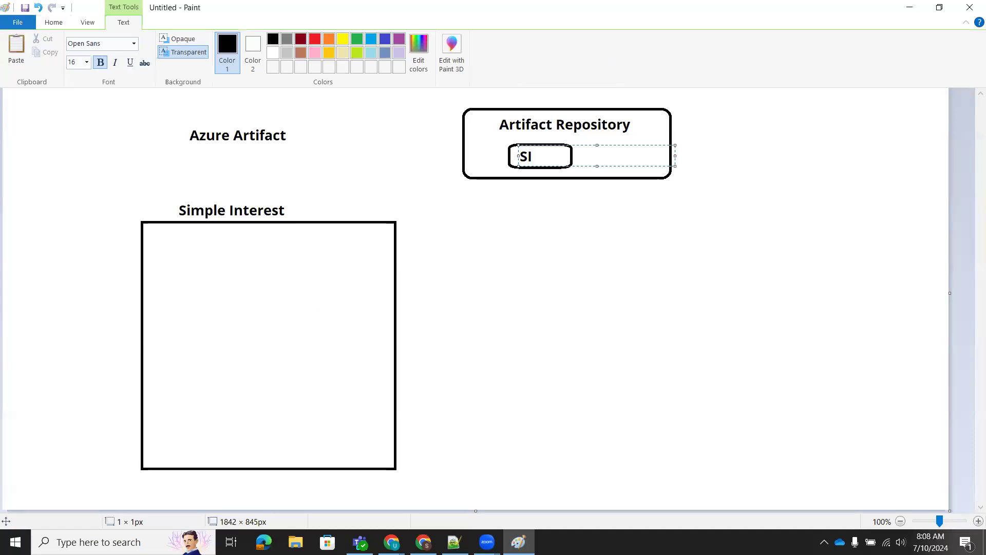
{"action": "left_click", "coordinate": [550, 216]}
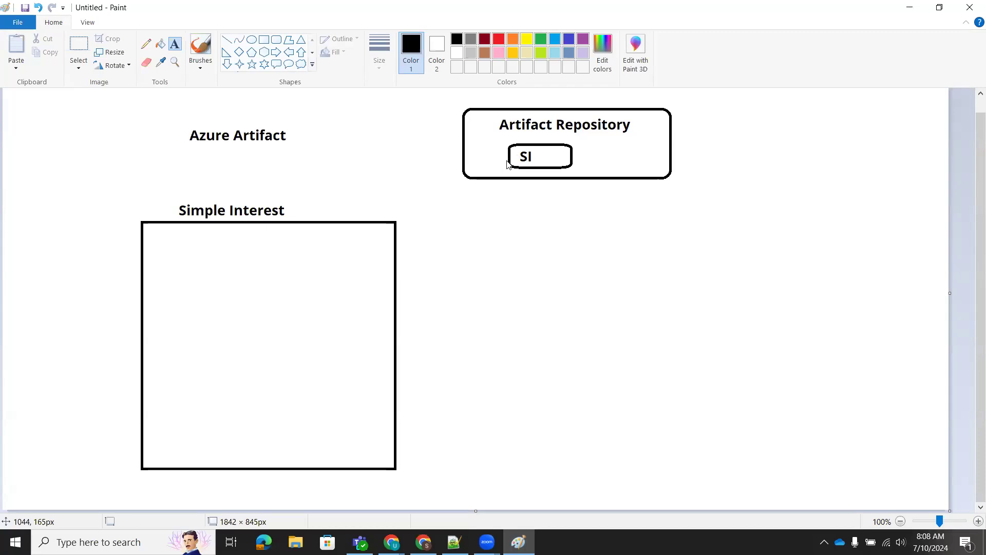
- Draw a second large rectangle below the Artifact Repository box, similar in size to the Simple Interest one
{"action": "left_click", "coordinate": [265, 43]}
{"action": "mouse_move", "coordinate": [496, 212]}
{"action": "left_mouse_down"}
{"action": "mouse_move", "coordinate": [527, 453]}
{"action": "mouse_move", "coordinate": [735, 498]}
{"action": "left_mouse_up"}
{"action": "mouse_move", "coordinate": [800, 492]}
{"action": "left_mouse_down"}
{"action": "mouse_move", "coordinate": [813, 486]}
{"action": "mouse_move", "coordinate": [745, 482]}
{"action": "left_mouse_up"}
{"action": "left_click", "coordinate": [816, 325]}
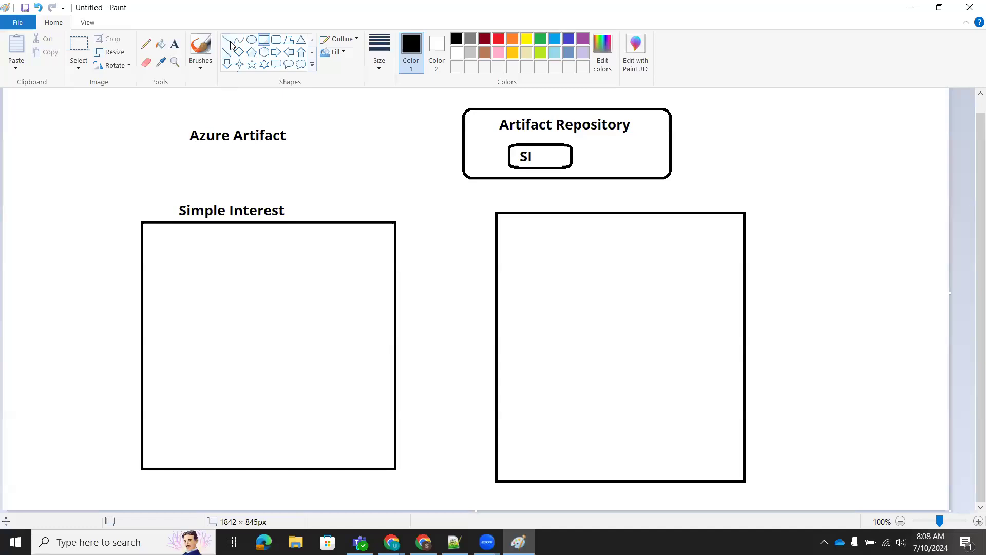
- Add the label "Loan" just above the second large rectangle
{"action": "left_click", "coordinate": [175, 45]}
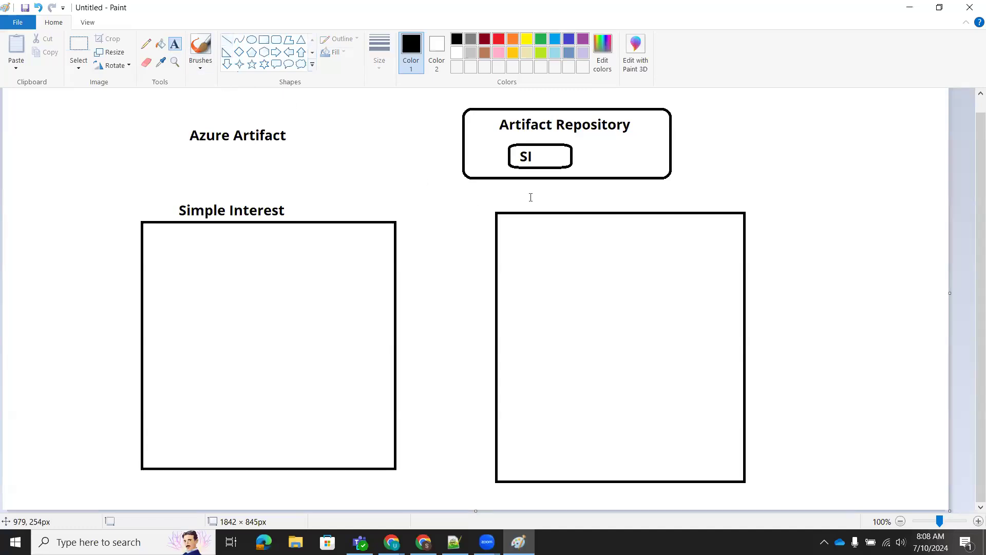
{"action": "left_click", "coordinate": [531, 187]}
{"action": "type", "text": "Loan"}
{"action": "left_click", "coordinate": [800, 150]}
- Write the text "import *" inside the upper part of the Loan rectangle
{"action": "left_click", "coordinate": [542, 226]}
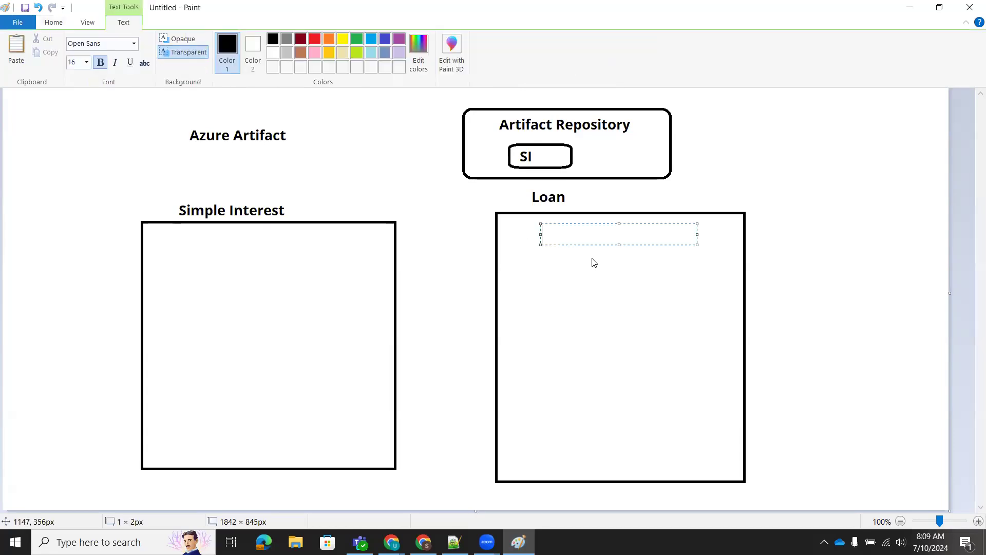
{"action": "type", "text": "imort *"}
{"action": "key", "text": "Left"}
{"action": "key", "text": "Left"}
{"action": "key", "text": "Left"}
{"action": "key", "text": "Left"}
{"action": "key", "text": "Left"}
{"action": "type", "text": "p"}
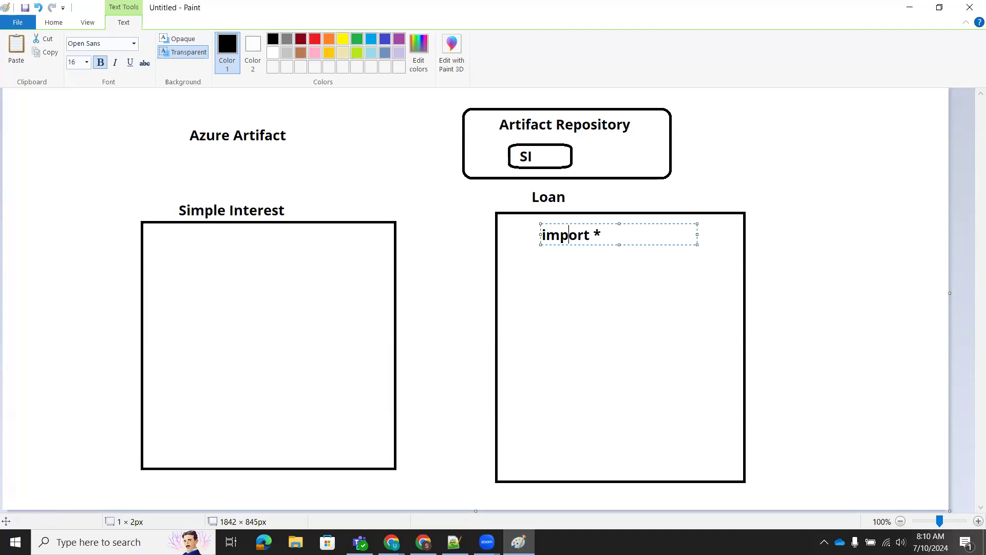
- Switch to the Chrome window with the Azure Artifacts article and search Google for "list of artifactory tools" in a new tab
{"action": "left_click", "coordinate": [392, 542]}
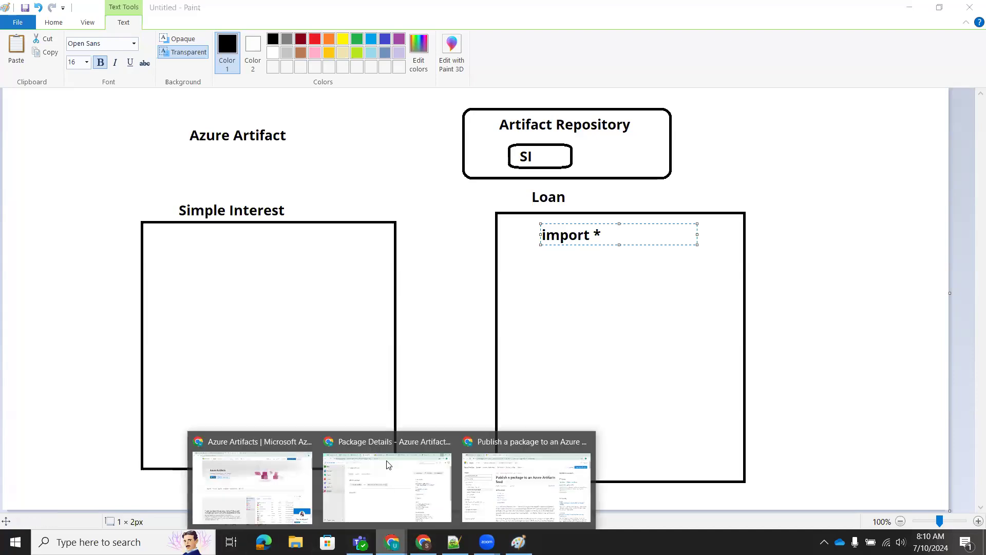
{"action": "left_click", "coordinate": [539, 486]}
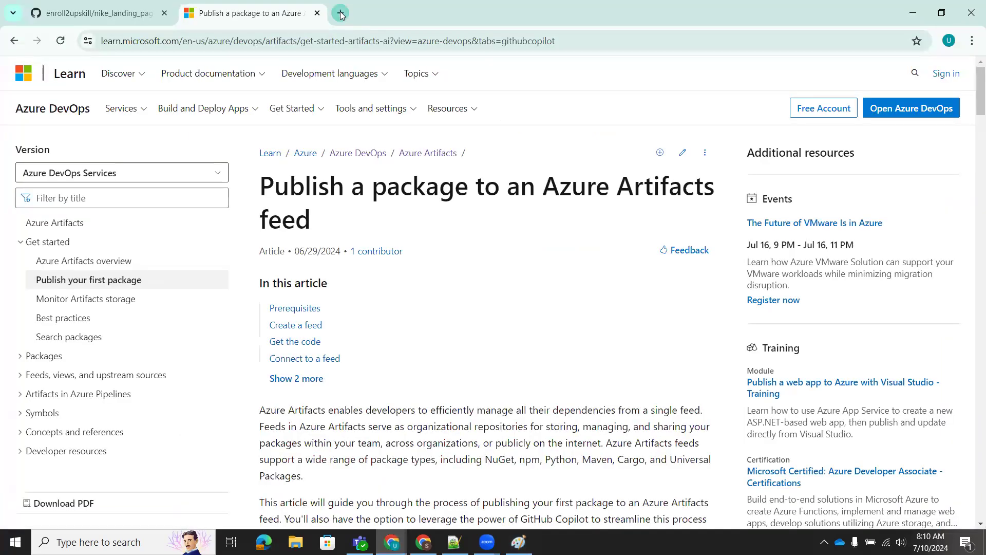
{"action": "left_click", "coordinate": [341, 13]}
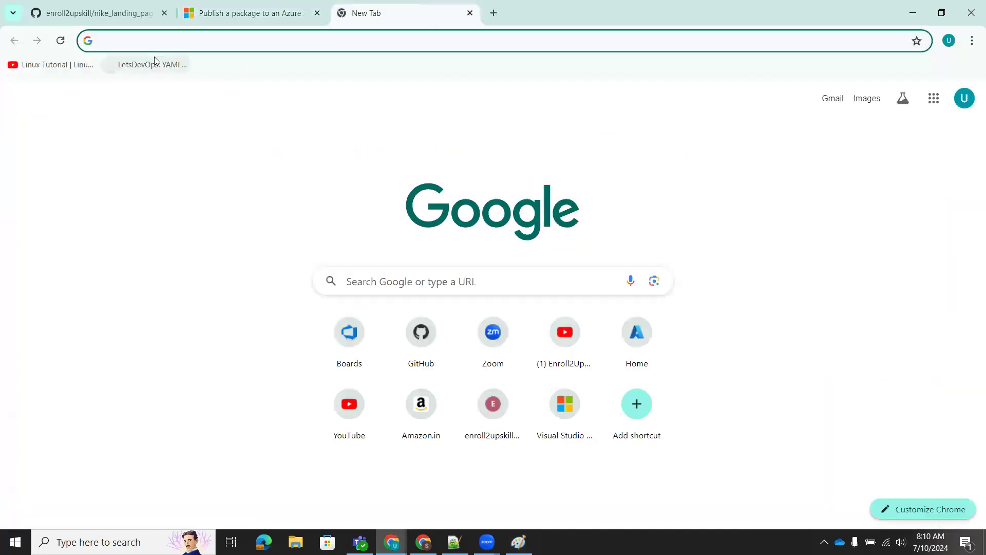
{"action": "type", "text": "list of "}
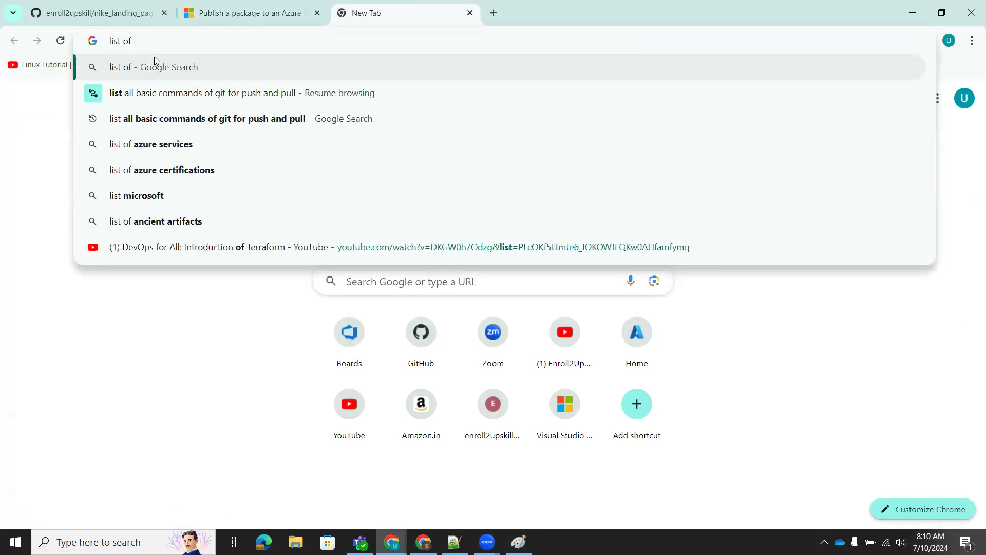
{"action": "type", "text": "artifactory"}
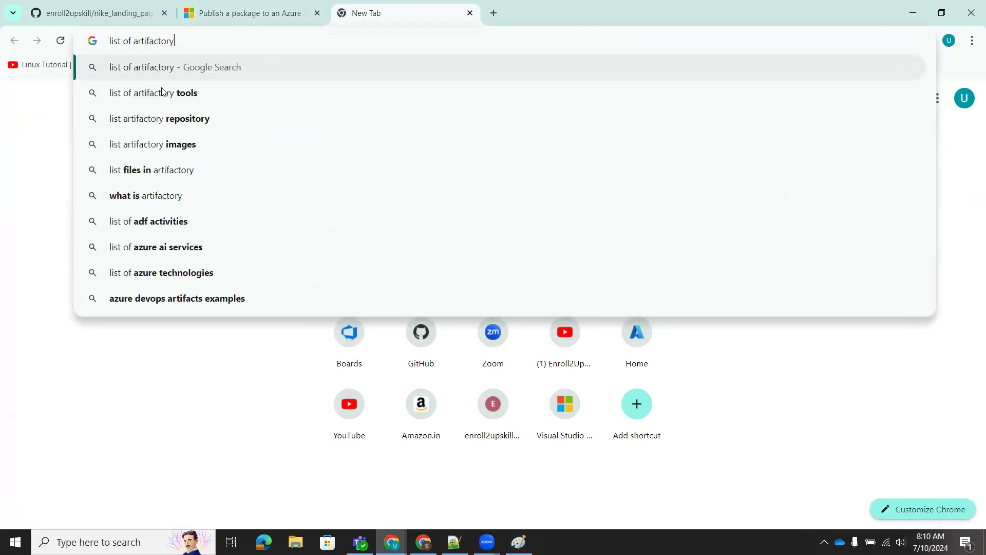
{"action": "left_click", "coordinate": [163, 93]}
- Expand the full list of artifacts management tools in the search results and look through it
{"action": "scroll", "coordinate": [139, 393], "scroll_direction": "down", "scroll_amount": 2}
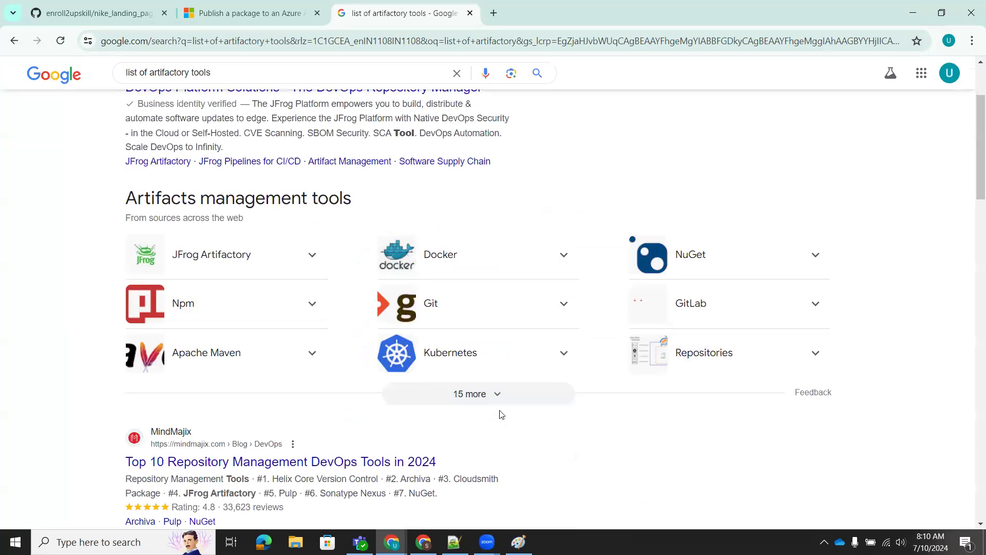
{"action": "left_click", "coordinate": [447, 393]}
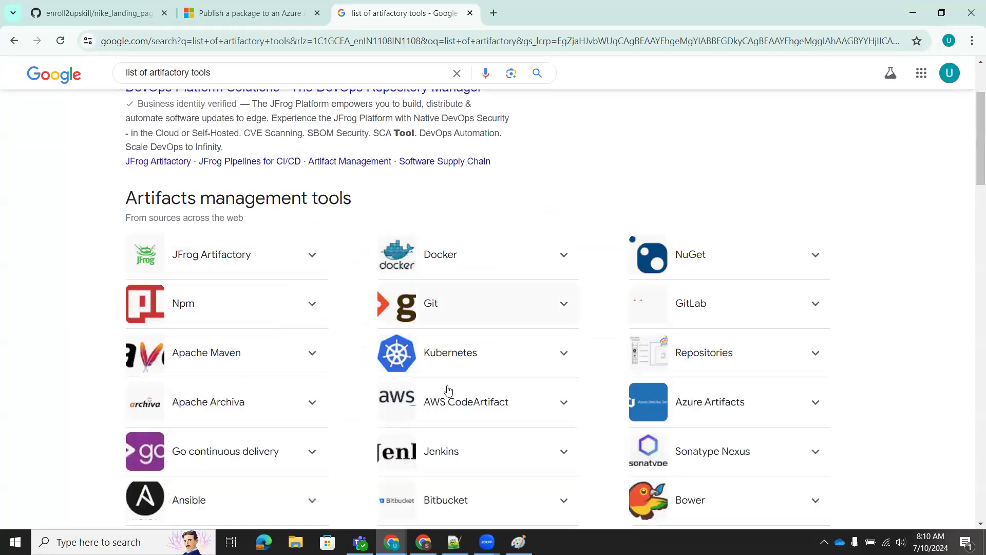
{"action": "scroll", "coordinate": [299, 241], "scroll_direction": "down", "scroll_amount": 6}
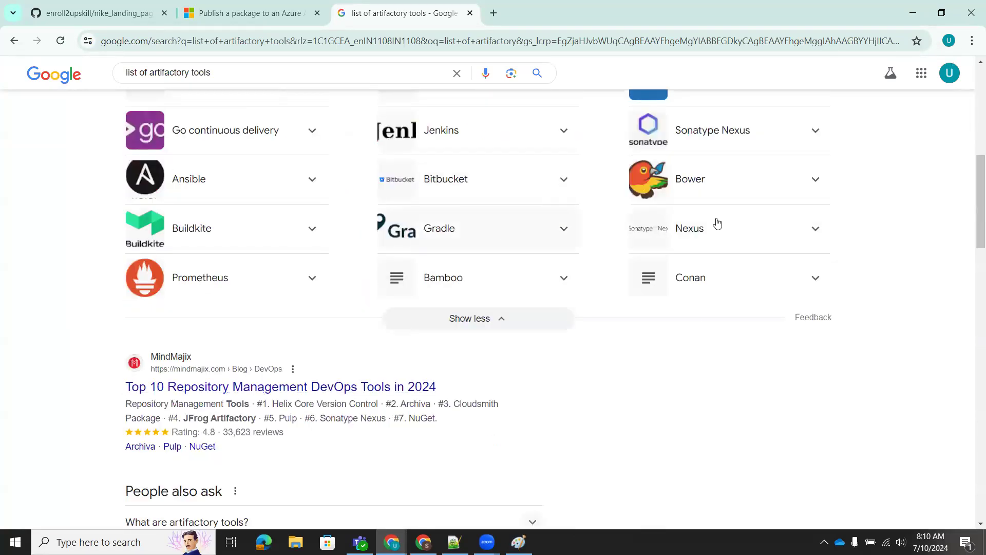
{"action": "scroll", "coordinate": [507, 230], "scroll_direction": "up", "scroll_amount": 5}
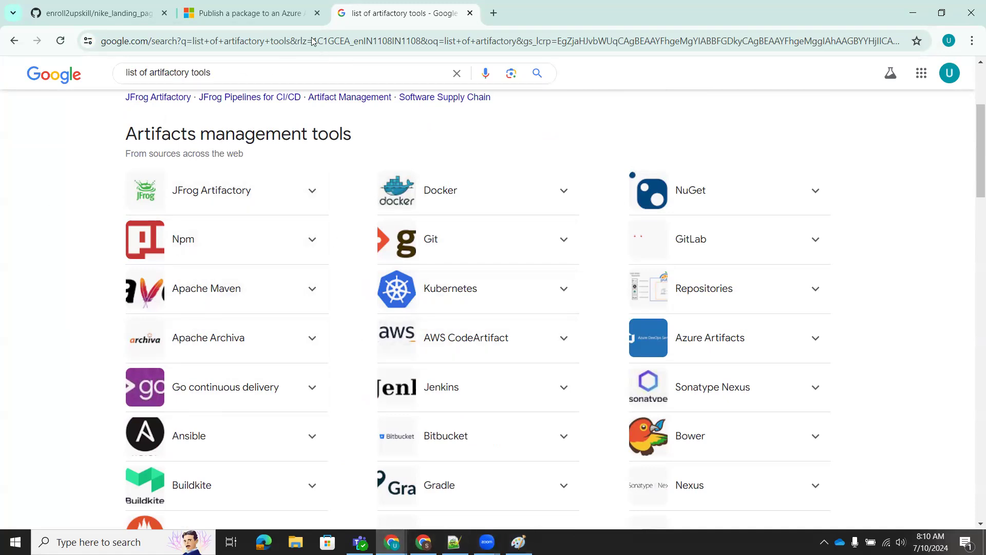
- Switch to the Azure DevOps YoutubeClone project and review its Overview, Boards, Repos and Pipelines services, ending on Artifacts
{"action": "left_click", "coordinate": [423, 542]}
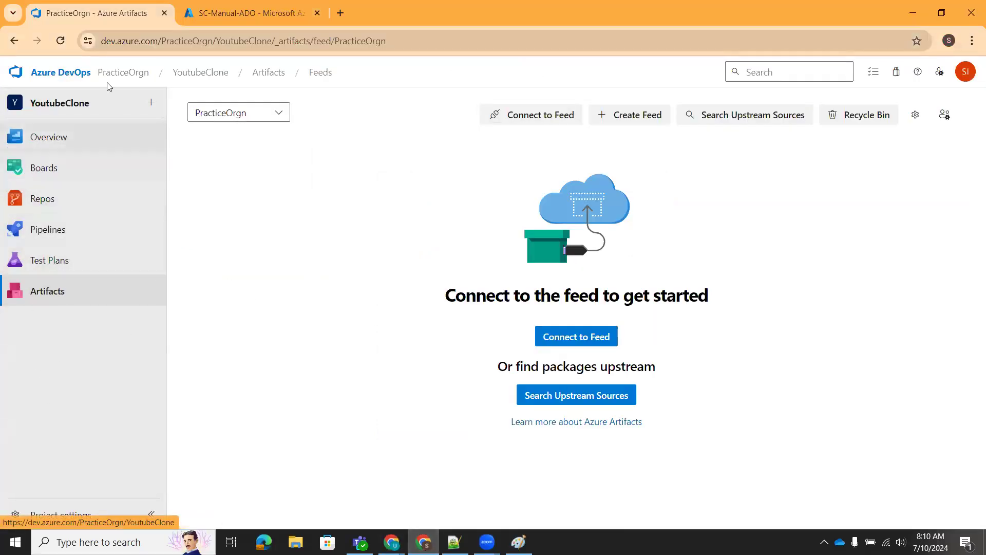
{"action": "mouse_move", "coordinate": [57, 142]}
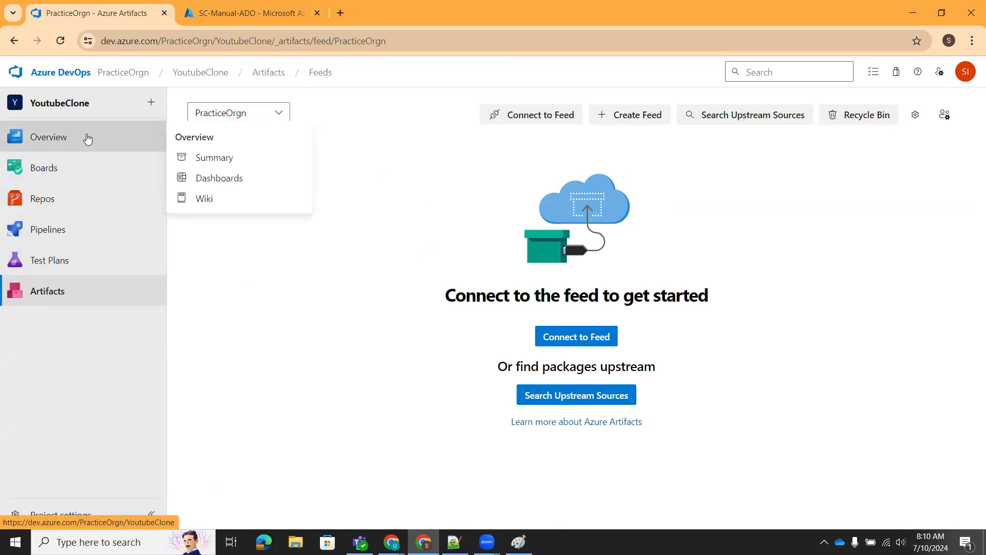
{"action": "mouse_move", "coordinate": [53, 167]}
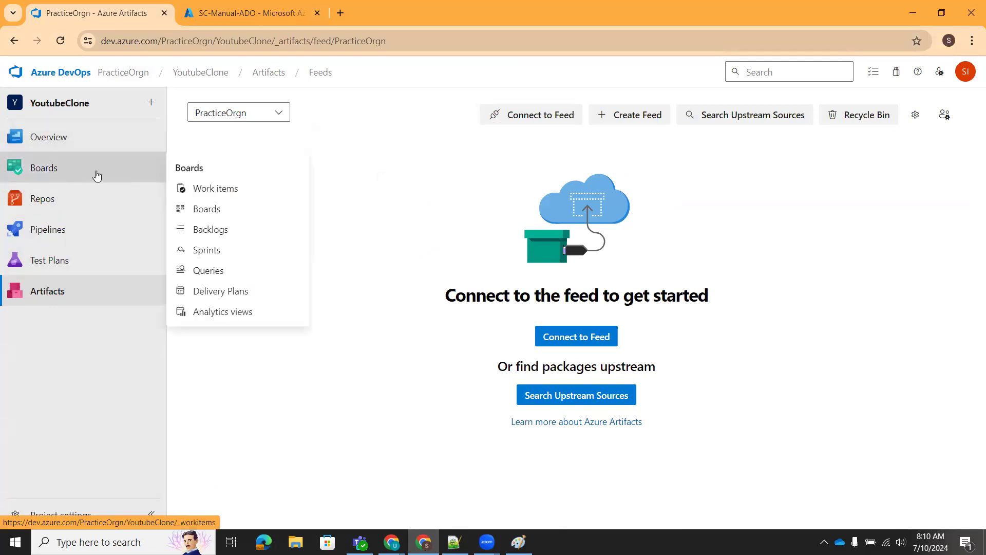
{"action": "mouse_move", "coordinate": [77, 204]}
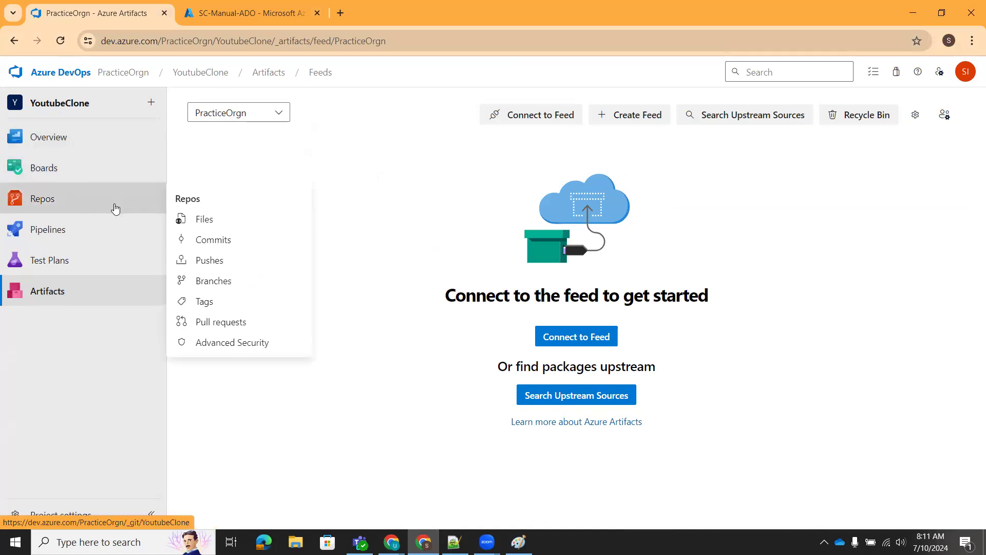
{"action": "mouse_move", "coordinate": [45, 241]}
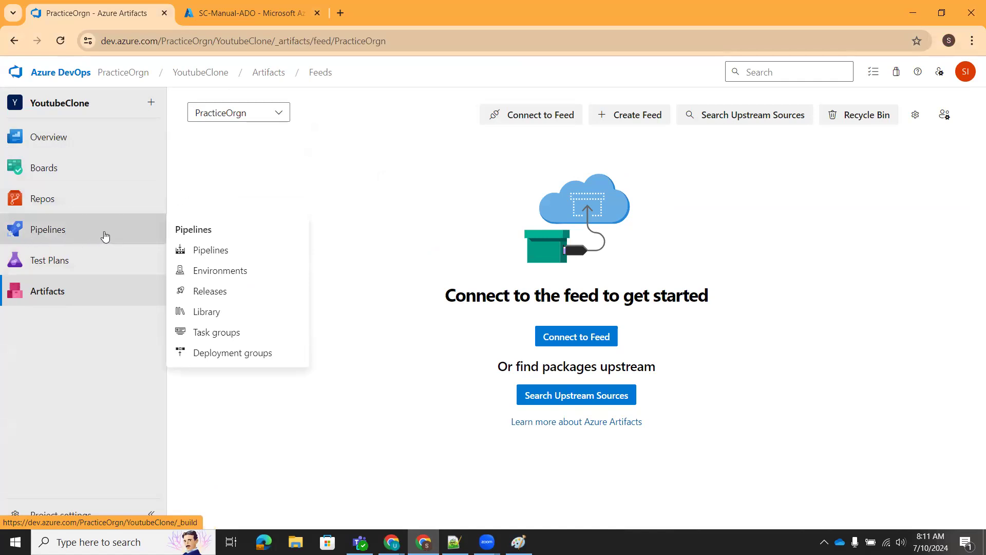
{"action": "mouse_move", "coordinate": [72, 270]}
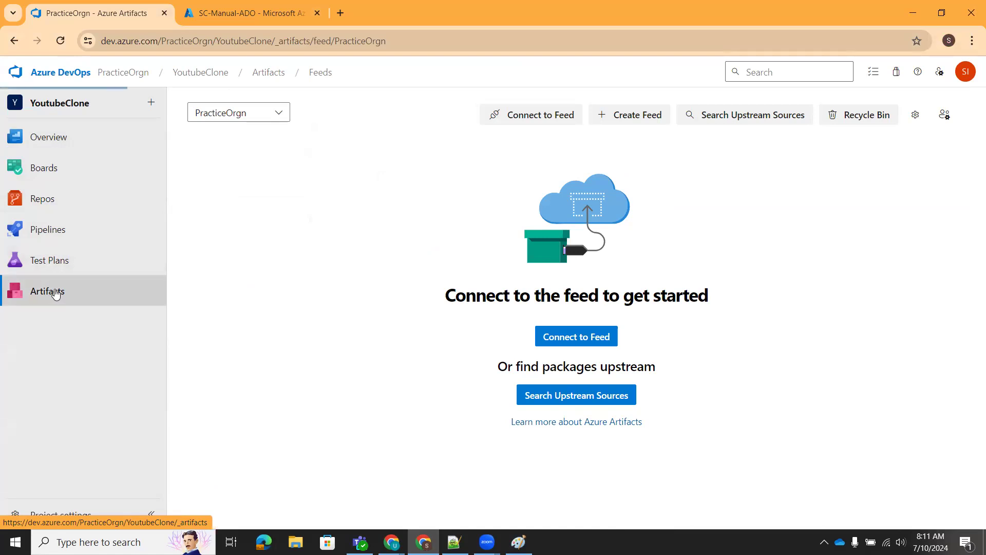
{"action": "left_click", "coordinate": [74, 291]}
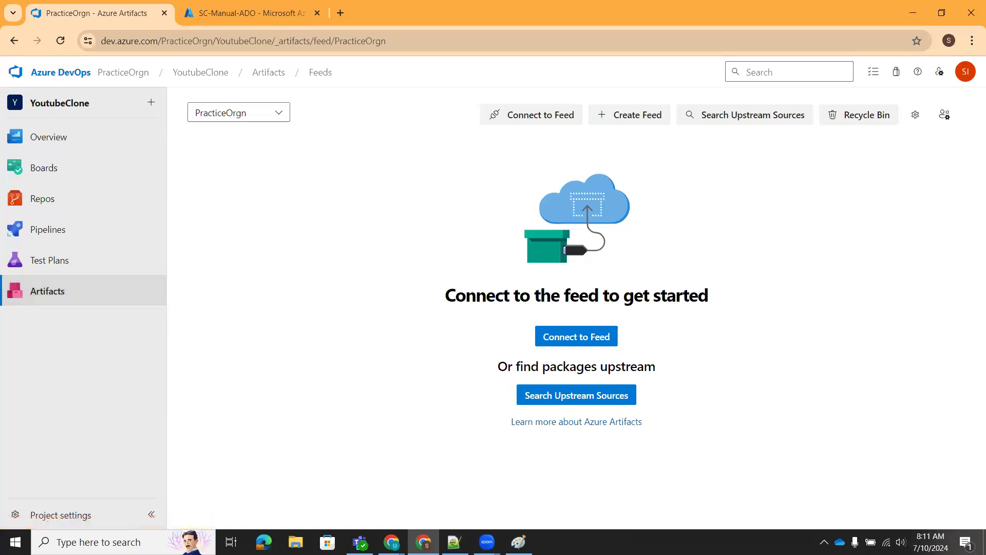
{"action": "key", "text": "alt+Tab"}
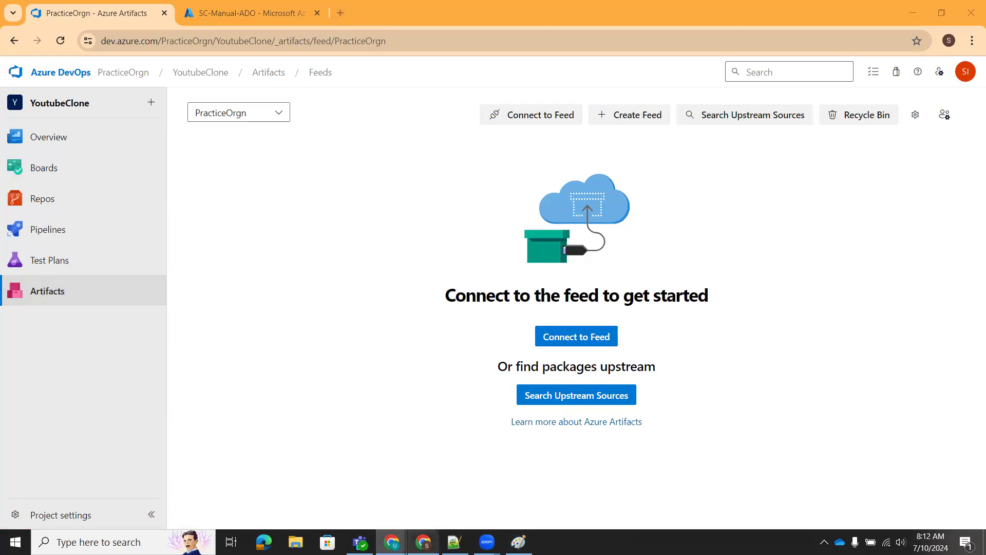
{"action": "mouse_move", "coordinate": [391, 542]}
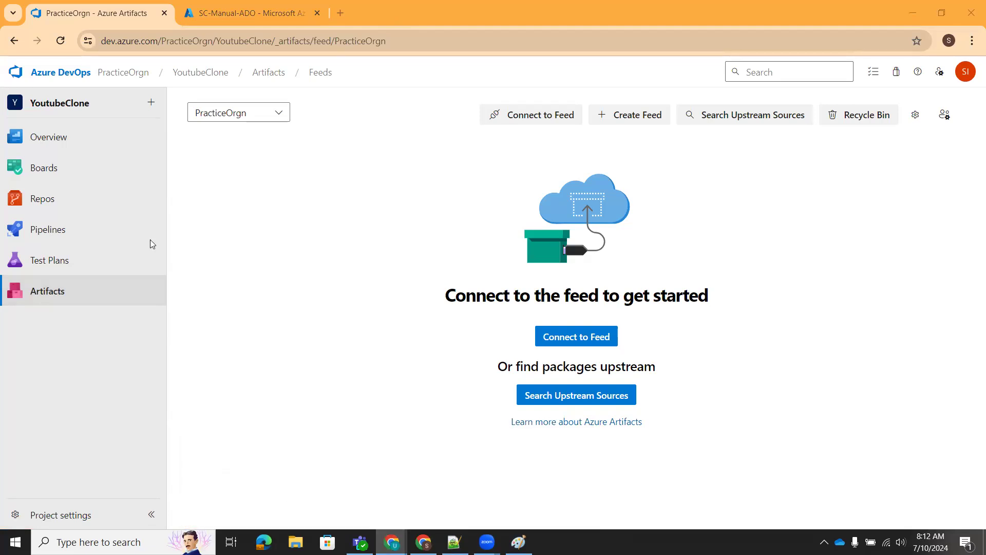
{"action": "left_click", "coordinate": [340, 14]}
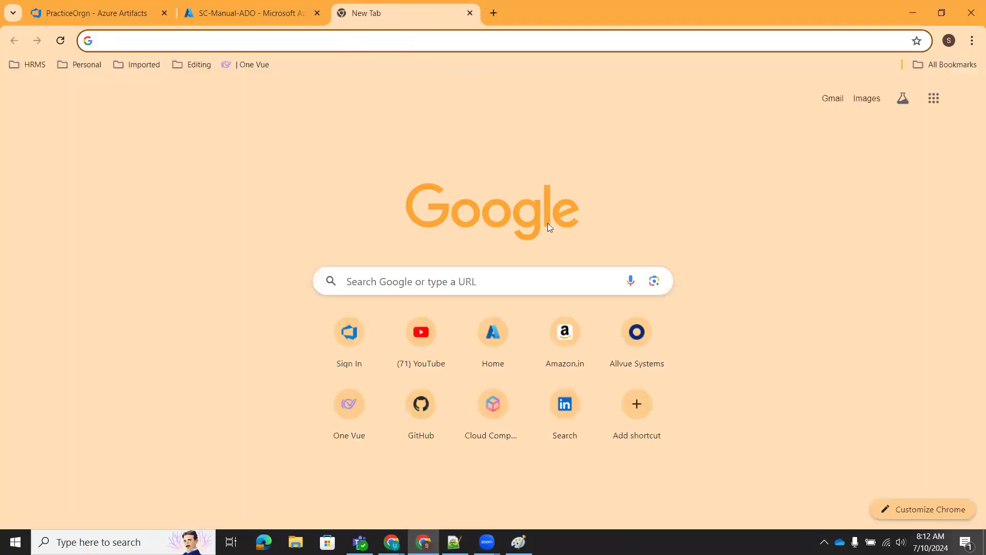
{"action": "left_click", "coordinate": [370, 514]}
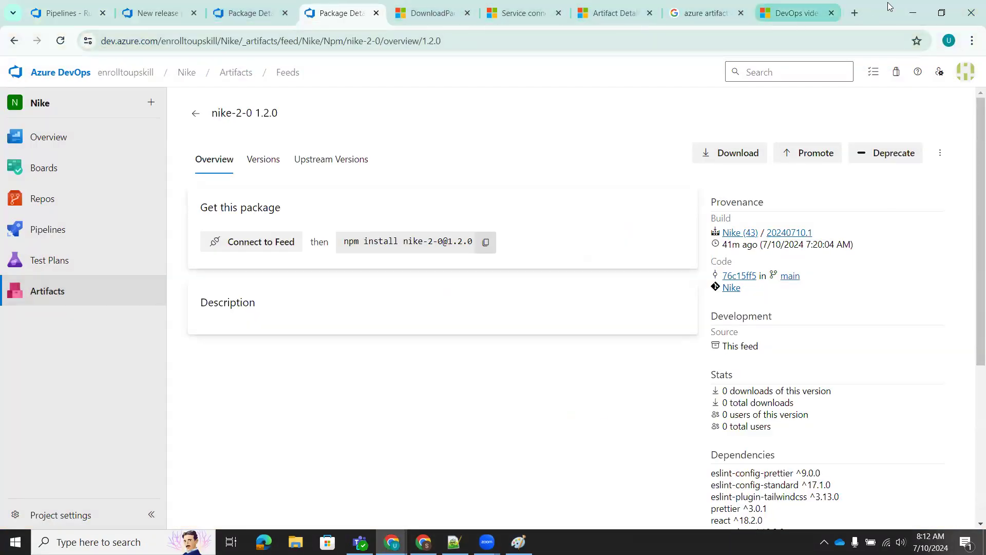
{"action": "key", "text": "alt+Tab"}
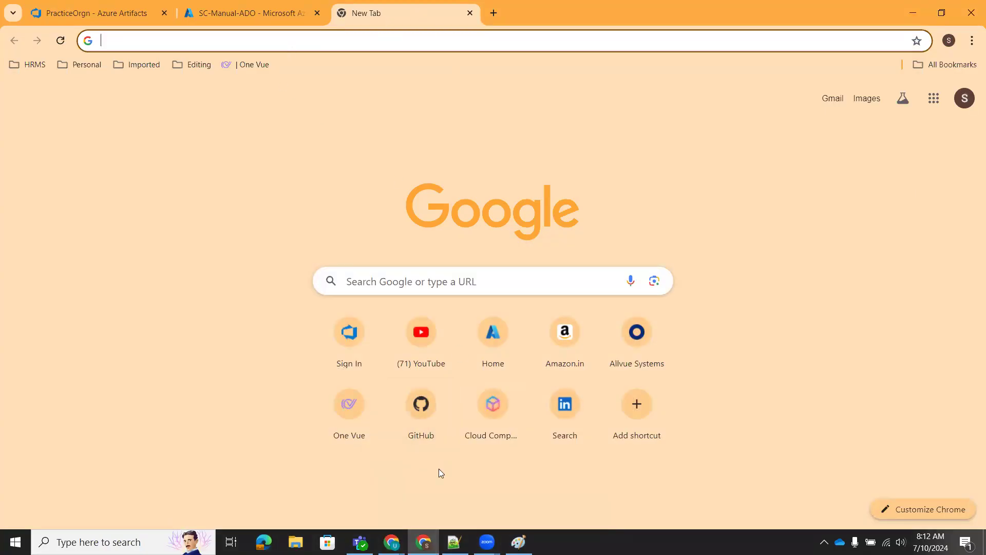
- Switch to the Chrome window with the Nike package details and open the nike_landing_page repository on GitHub in a new tab
{"action": "left_click", "coordinate": [392, 542]}
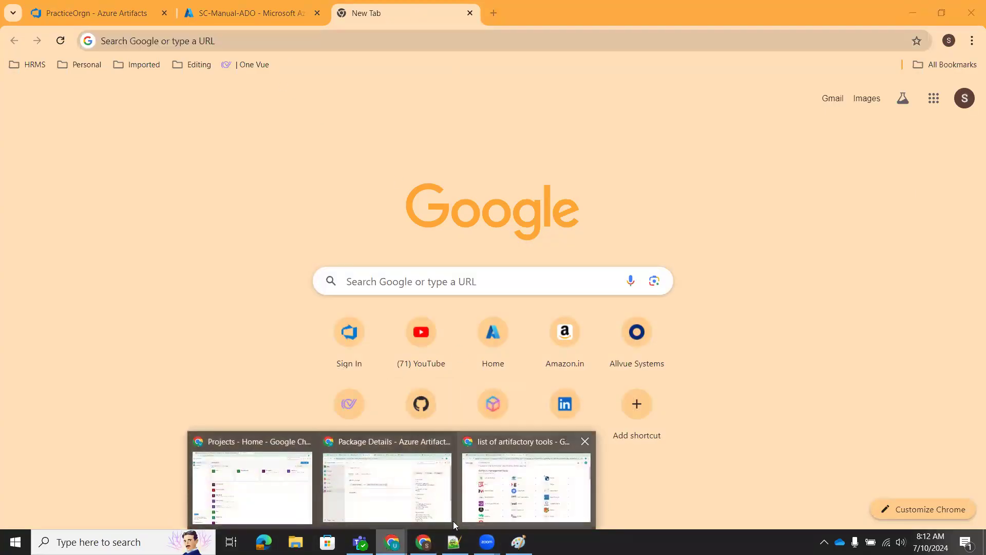
{"action": "left_click", "coordinate": [368, 499]}
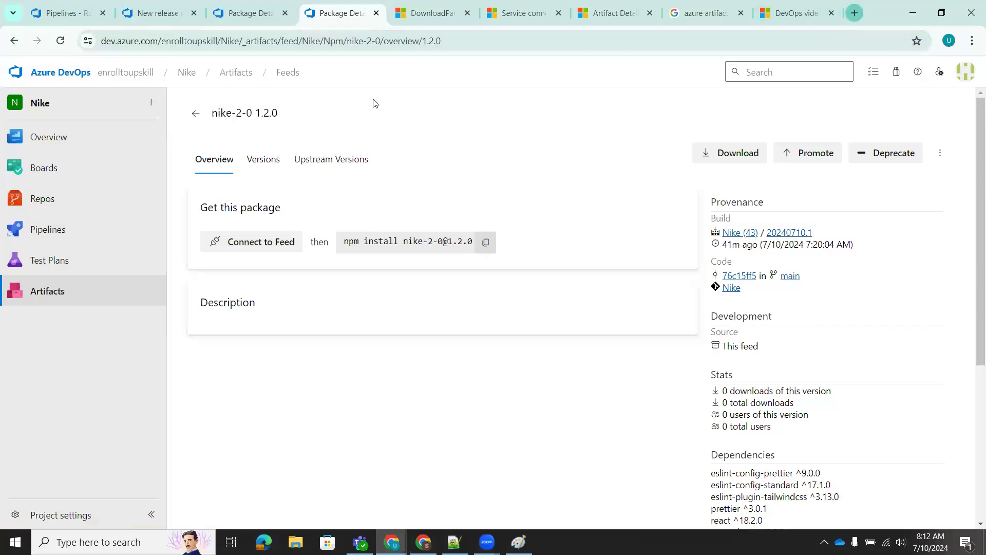
{"action": "key", "text": "ctrl+t"}
{"action": "left_click", "coordinate": [425, 345]}
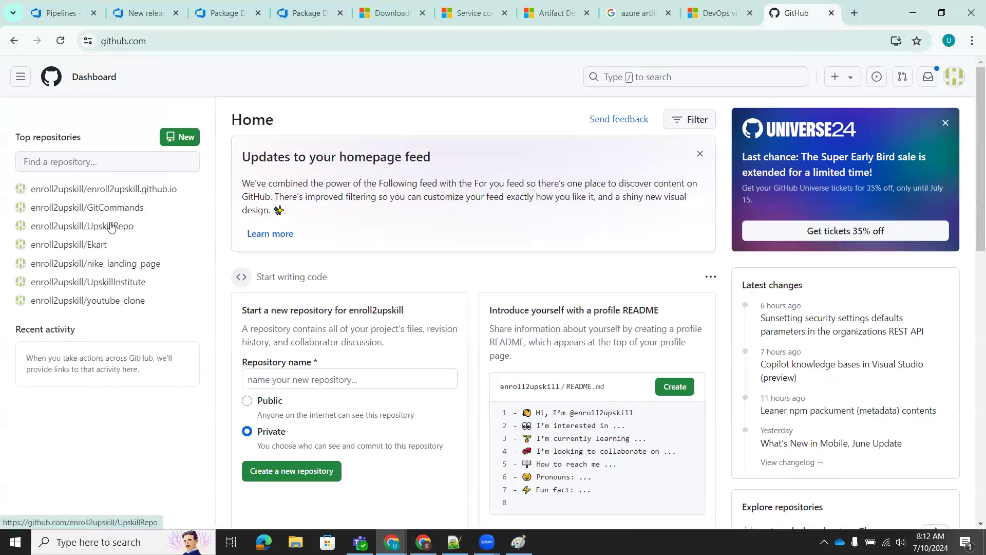
{"action": "left_click", "coordinate": [108, 262]}
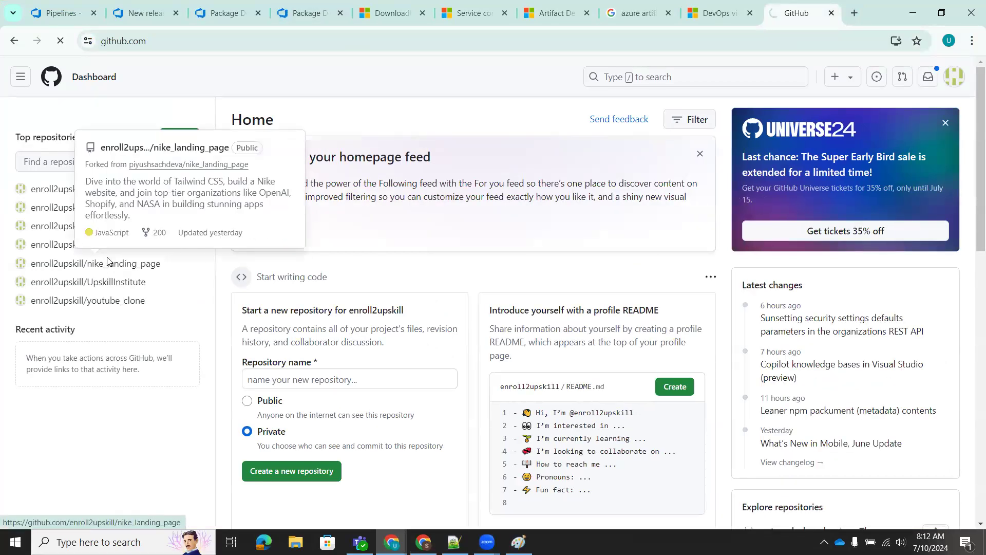
- Examine the file list and README of the nike_landing_page repository
{"action": "scroll", "coordinate": [171, 173], "scroll_direction": "down", "scroll_amount": 3}
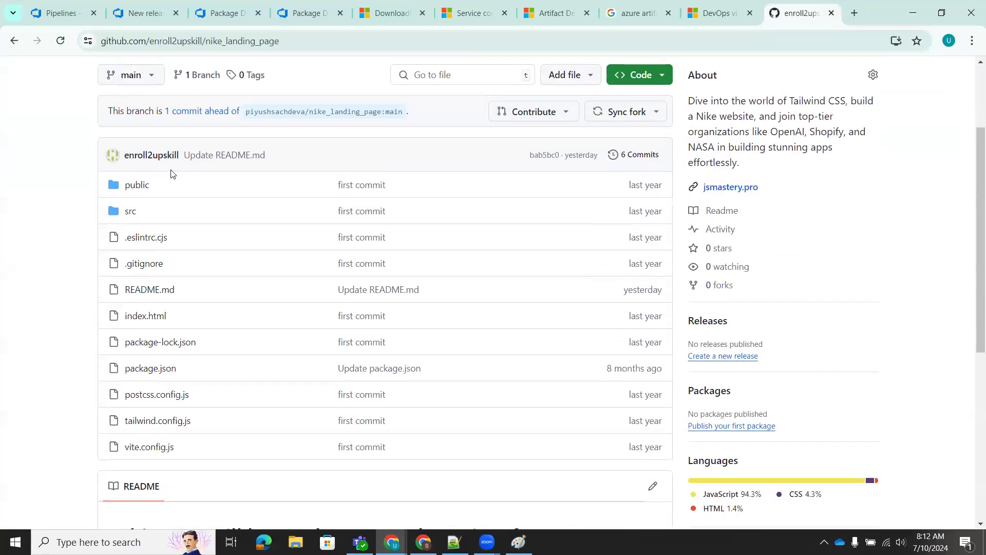
{"action": "scroll", "coordinate": [171, 174], "scroll_direction": "down", "scroll_amount": 6}
{"action": "scroll", "coordinate": [154, 279], "scroll_direction": "up", "scroll_amount": 1}
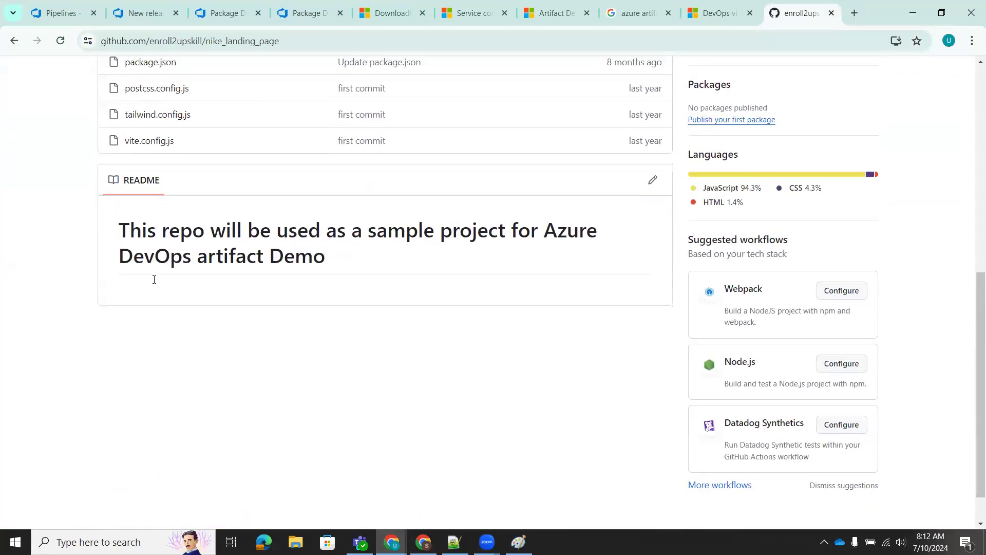
{"action": "scroll", "coordinate": [154, 279], "scroll_direction": "up", "scroll_amount": 5}
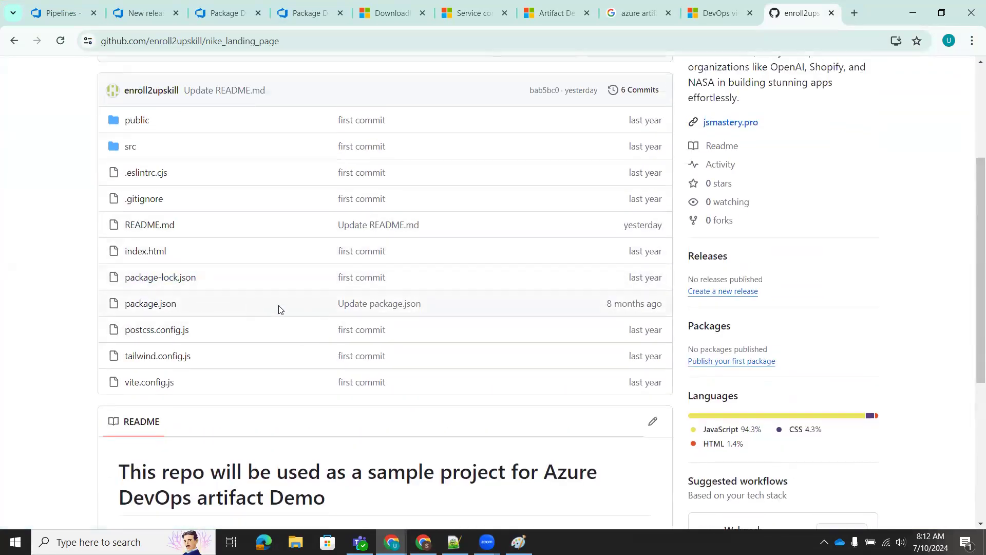
{"action": "scroll", "coordinate": [378, 368], "scroll_direction": "down", "scroll_amount": 5}
{"action": "scroll", "coordinate": [364, 222], "scroll_direction": "up", "scroll_amount": 5}
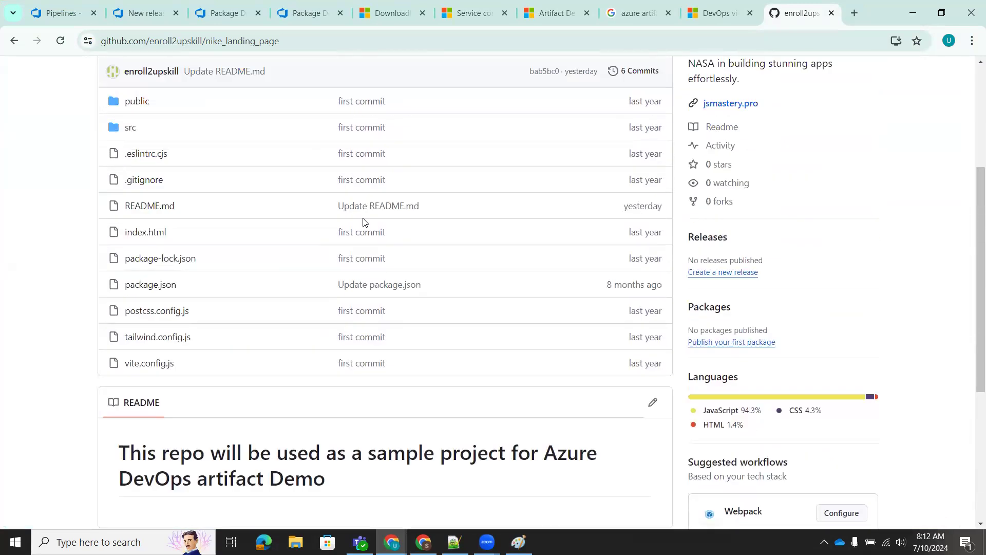
{"action": "scroll", "coordinate": [242, 223], "scroll_direction": "up", "scroll_amount": 4}
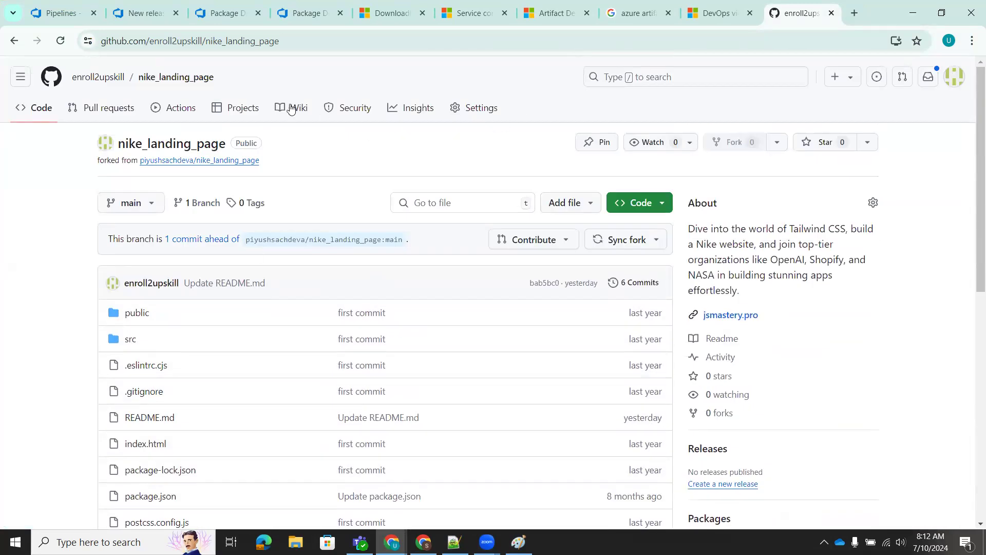
- Copy the HTTPS clone URL of the nike_landing_page repository
{"action": "left_click", "coordinate": [662, 206]}
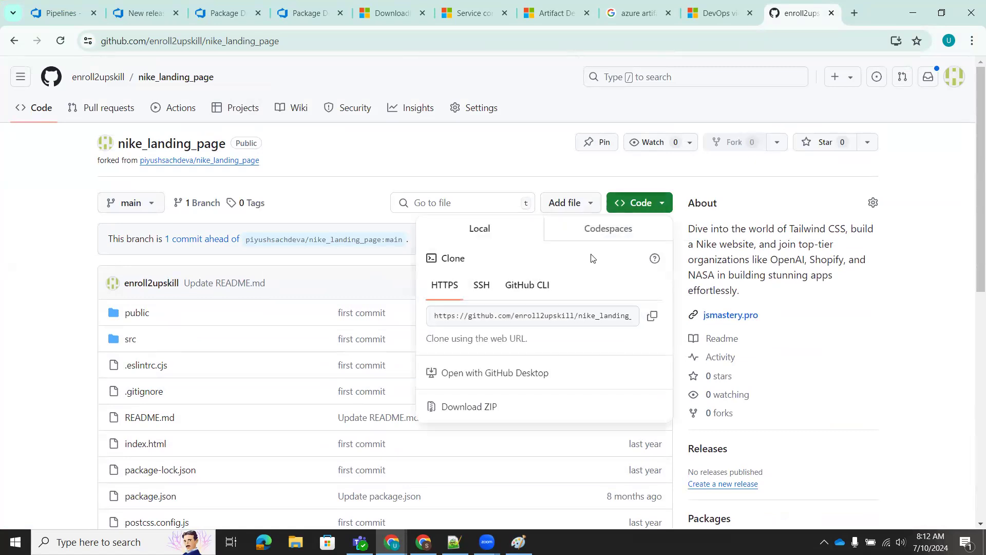
{"action": "left_click", "coordinate": [653, 316]}
{"action": "left_click", "coordinate": [652, 316]}
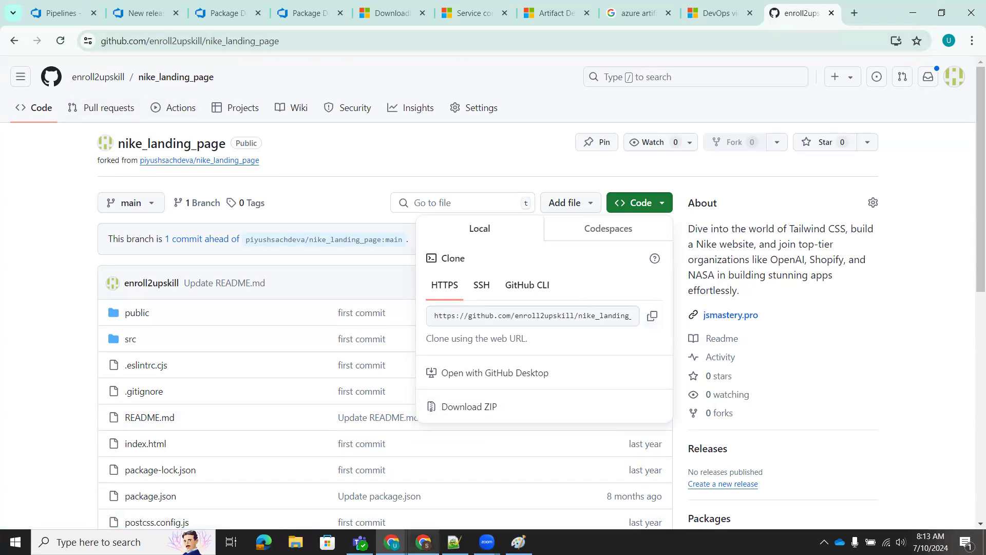
- Switch back to the Azure DevOps window and open the projects overview of the PracticeOrgn organization
{"action": "left_click", "coordinate": [423, 542]}
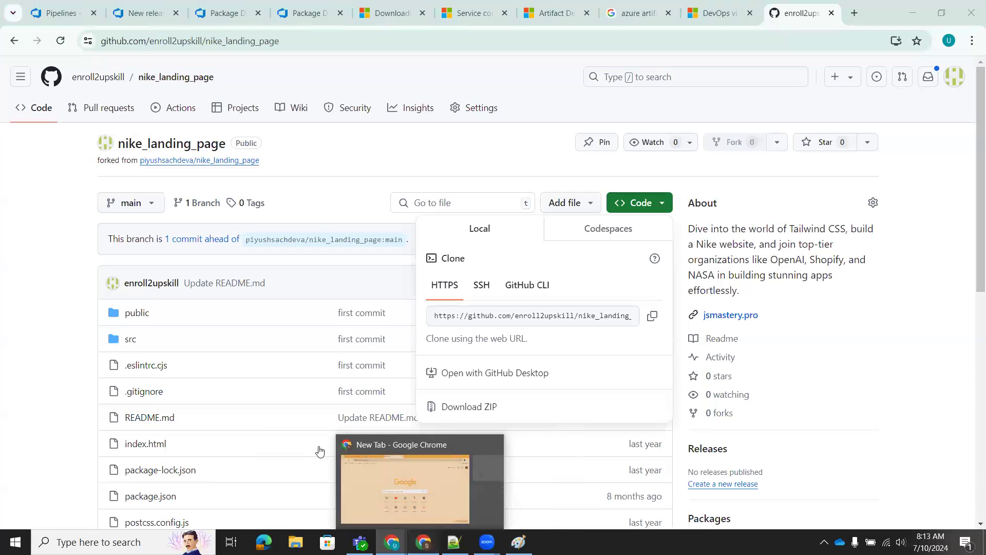
{"action": "left_click", "coordinate": [94, 11]}
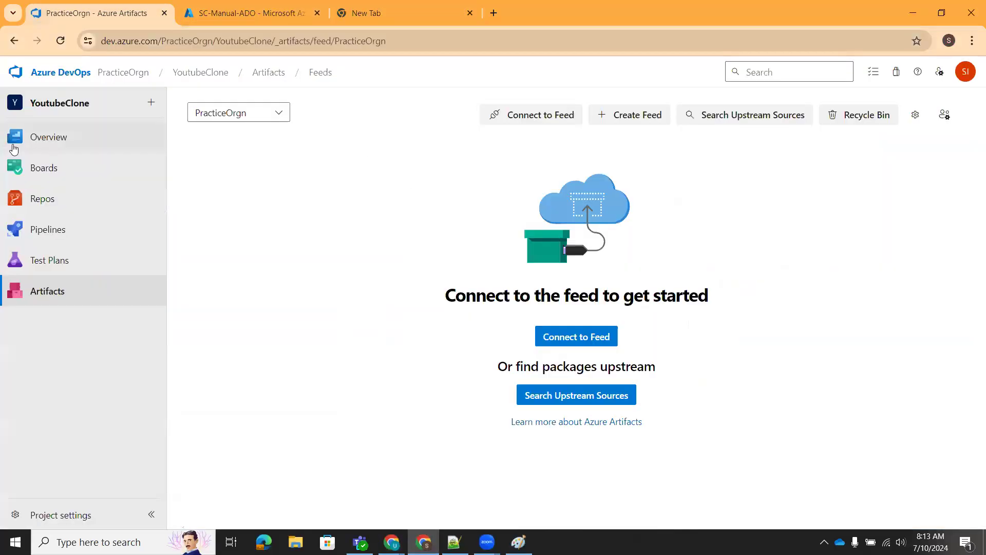
{"action": "left_click", "coordinate": [61, 72]}
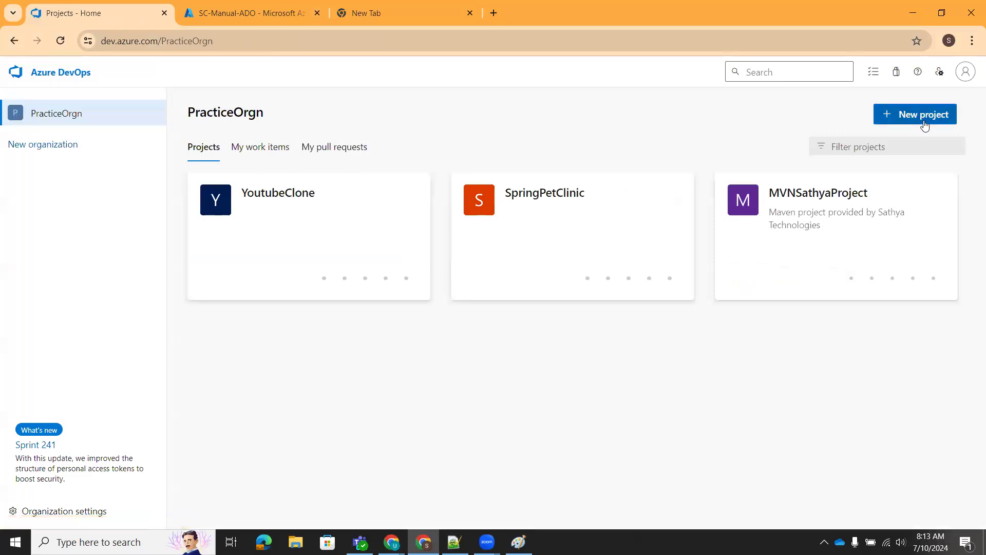
- Create a new private project named NikeLandingPage in the PracticeOrgn organization
{"action": "left_click", "coordinate": [925, 124]}
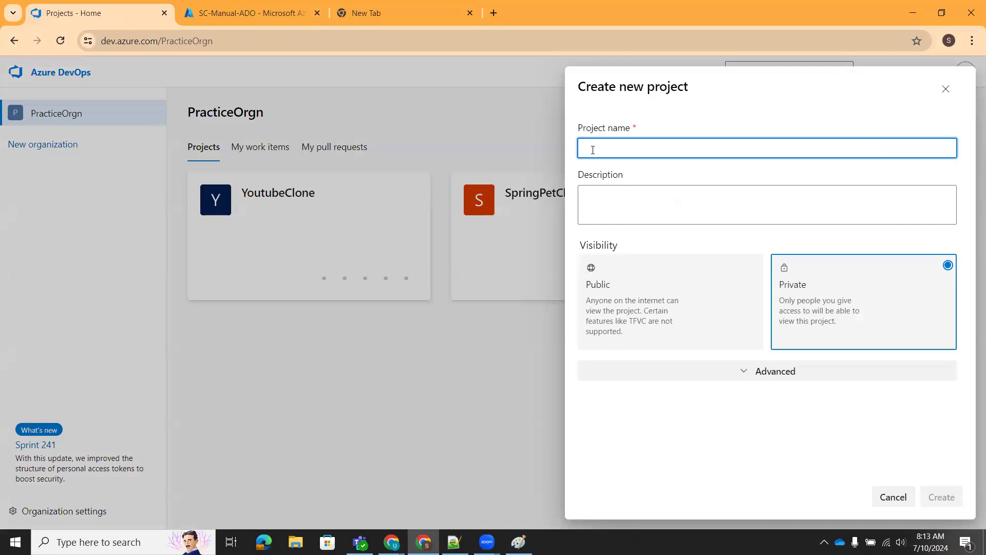
{"action": "type", "text": "NI"}
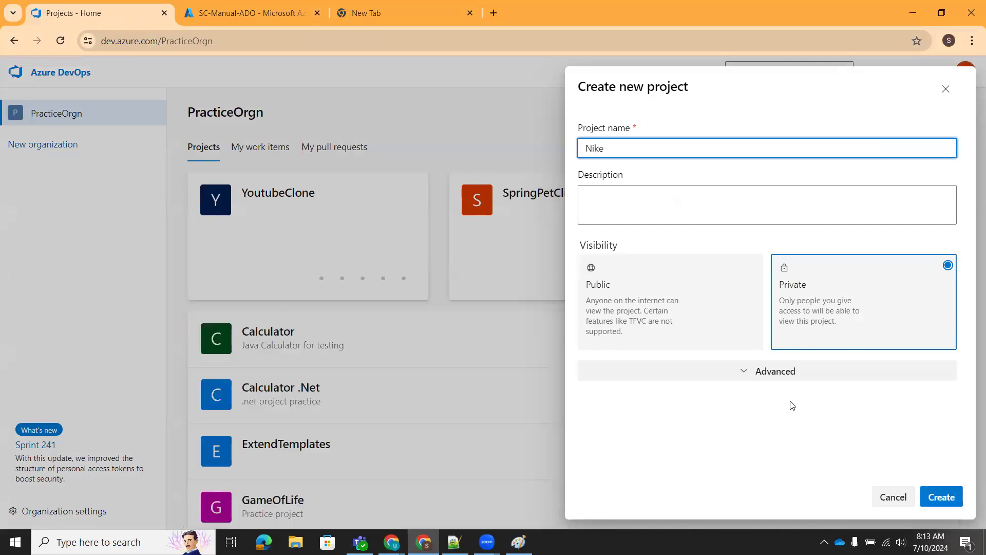
{"action": "type", "text": "keLandingPage"}
{"action": "left_click", "coordinate": [947, 502]}
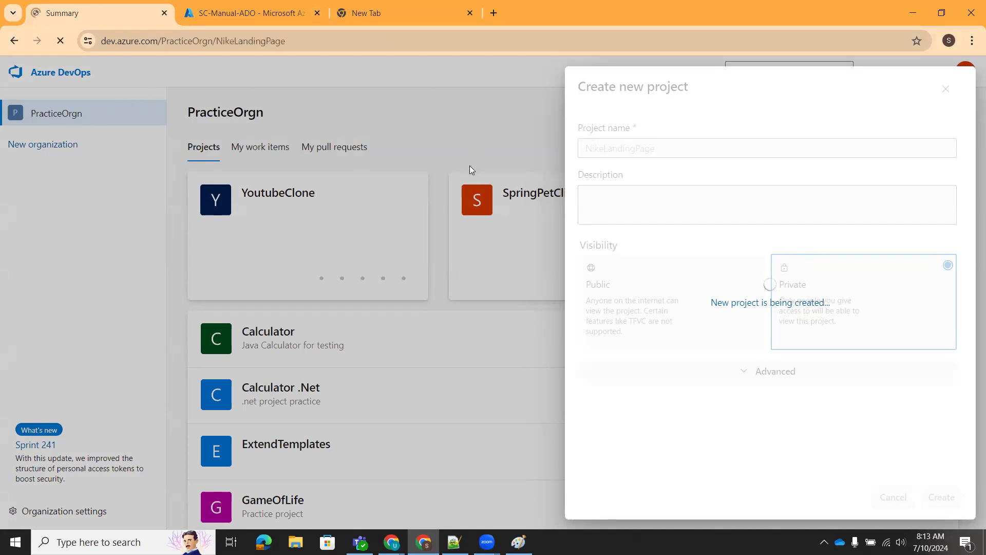
- Import the nike_landing_page GitHub repository into the project's Repos using the copied clone URL, with Git as the repository type
{"action": "scroll", "coordinate": [381, 318], "scroll_direction": "down", "scroll_amount": 2}
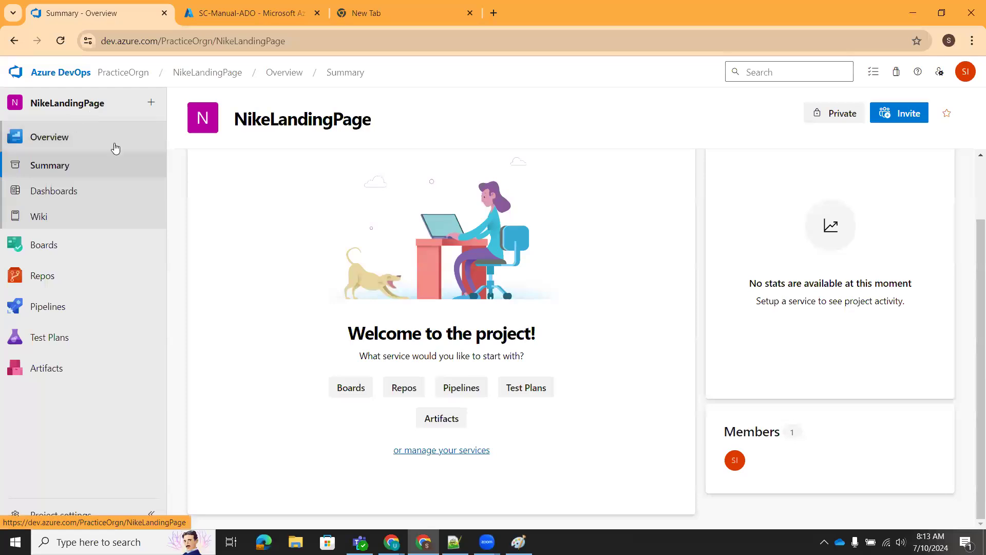
{"action": "left_click", "coordinate": [49, 282]}
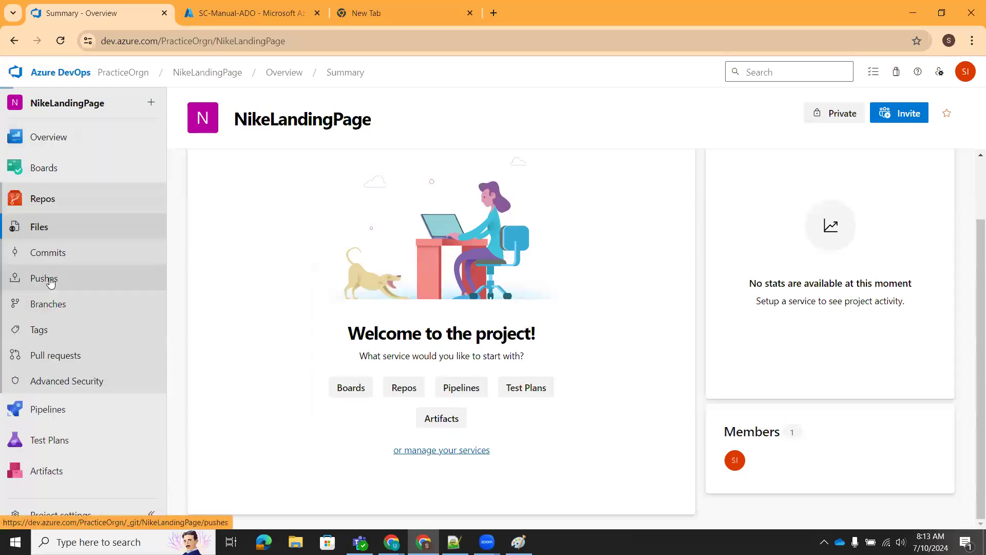
{"action": "scroll", "coordinate": [240, 445], "scroll_direction": "down", "scroll_amount": 1}
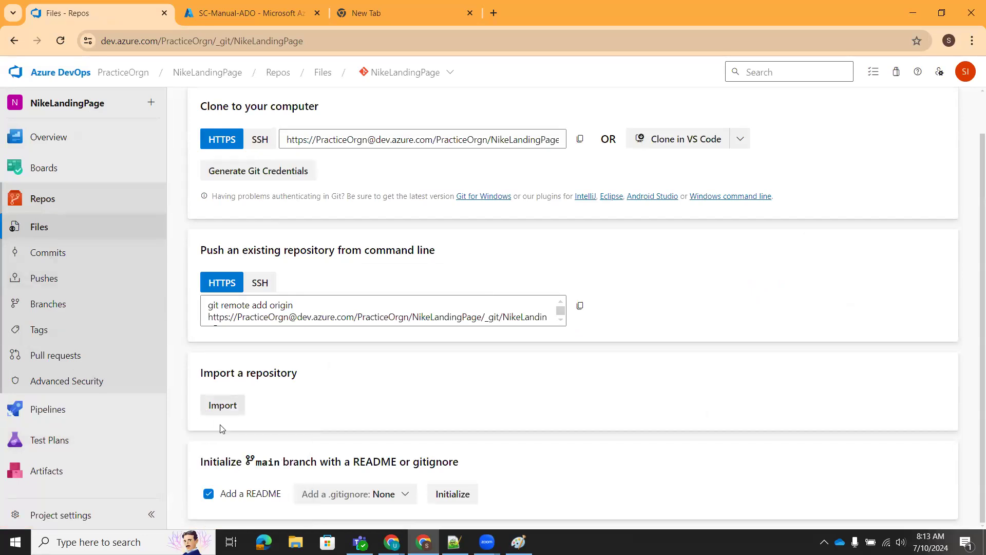
{"action": "left_click", "coordinate": [226, 409]}
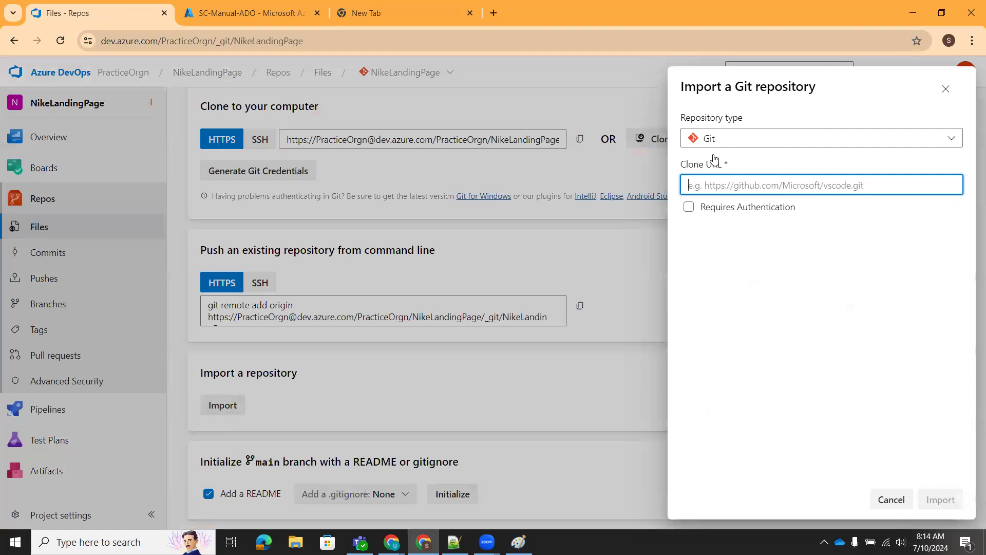
{"action": "key", "text": "ctrl+v"}
{"action": "left_click", "coordinate": [943, 501]}
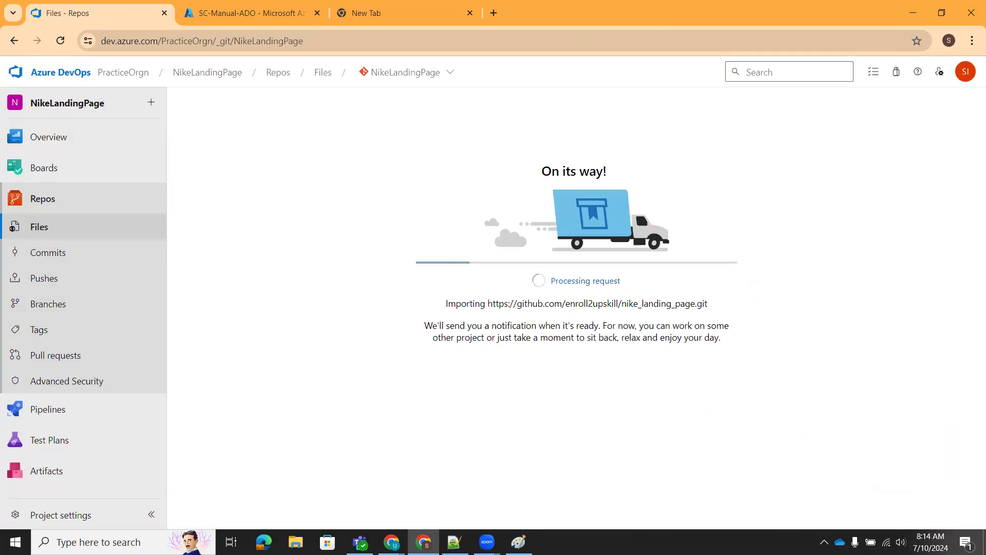
{"action": "key", "text": "alt+Tab"}
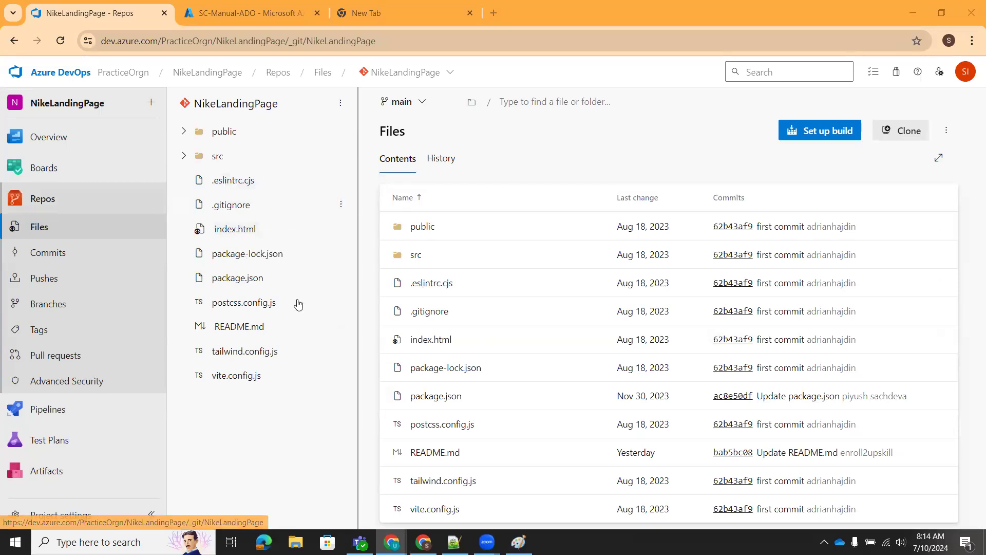
{"action": "scroll", "coordinate": [362, 376], "scroll_direction": "down", "scroll_amount": 1}
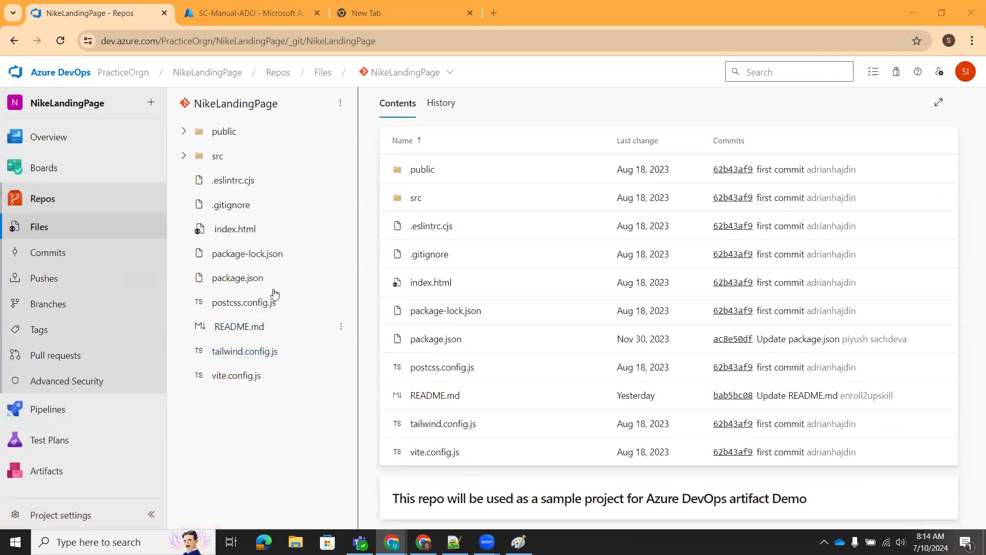
- Create a new pipeline for the NikeLandingPage repository in Azure Repos Git, using the Starter pipeline template
{"action": "left_click", "coordinate": [51, 410]}
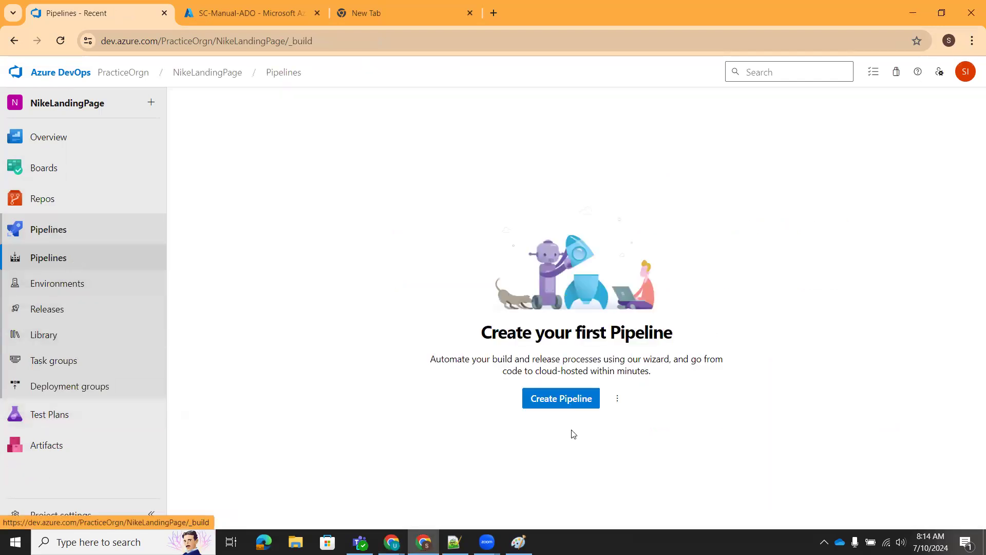
{"action": "left_click", "coordinate": [560, 399]}
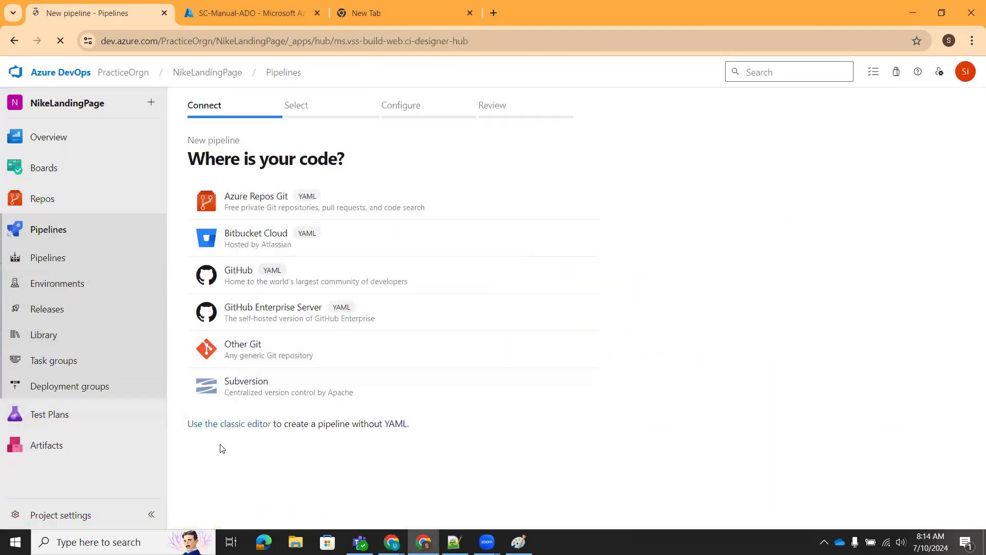
{"action": "left_click", "coordinate": [263, 211]}
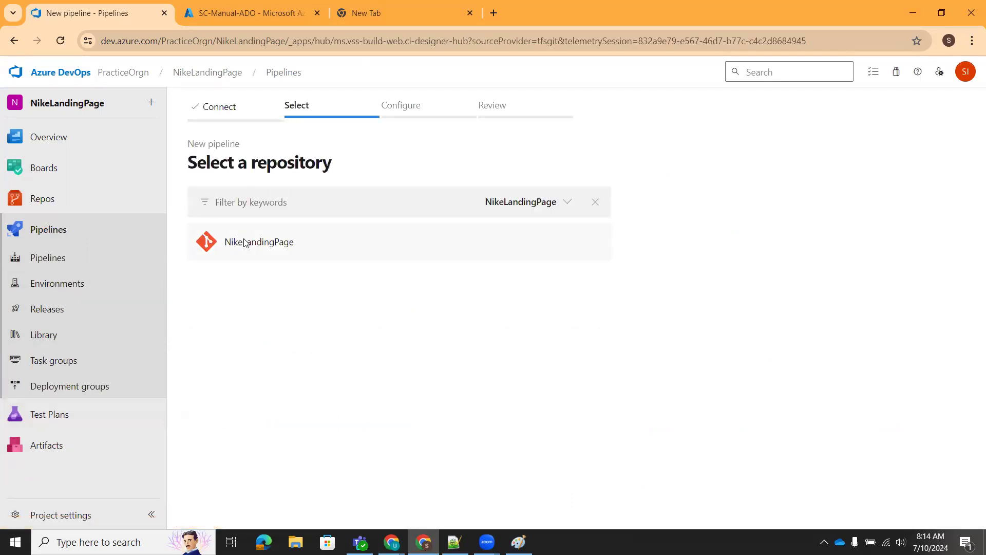
{"action": "left_click", "coordinate": [245, 242]}
{"action": "scroll", "coordinate": [287, 447], "scroll_direction": "down", "scroll_amount": 1}
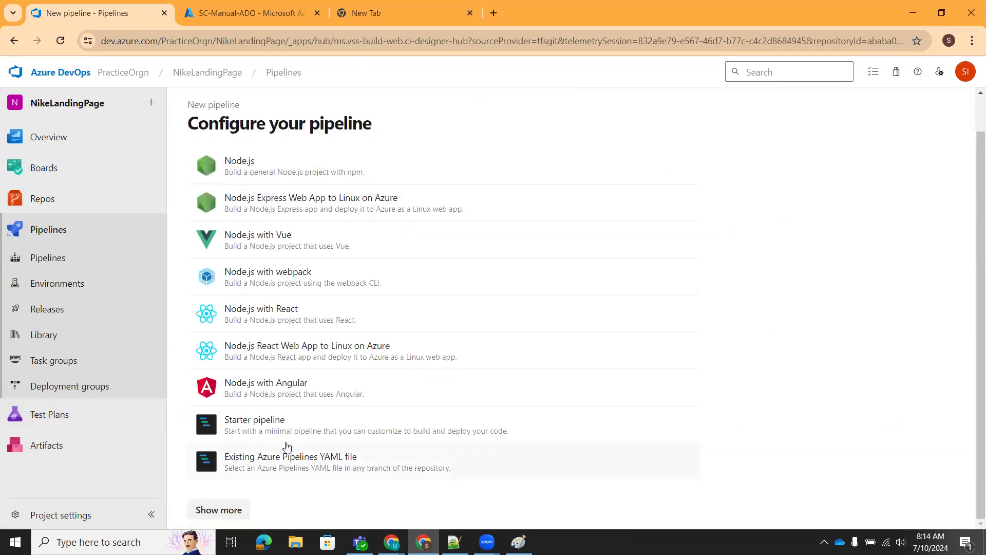
{"action": "left_click", "coordinate": [284, 430]}
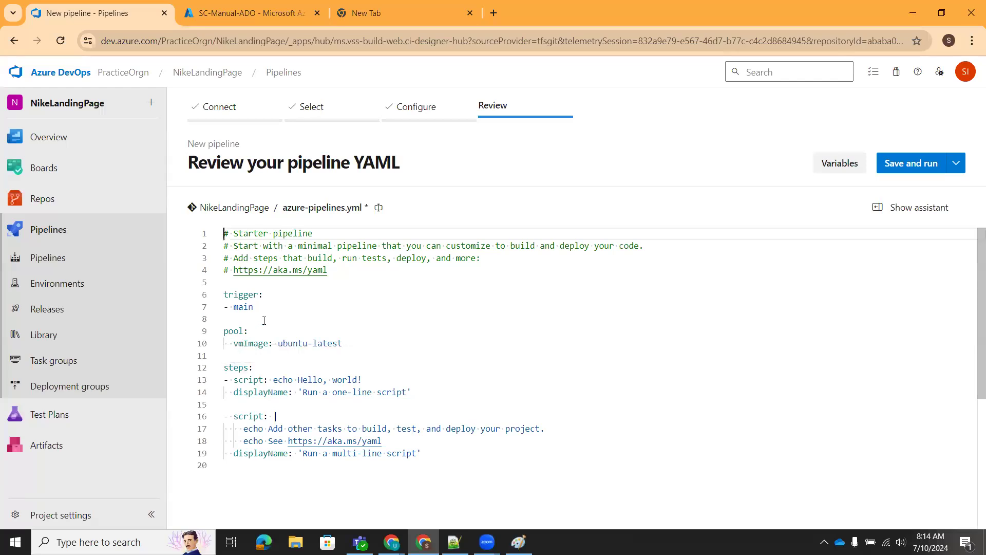
- Delete the header comments and the pool and steps sections from azure-pipelines.yml, keeping only the main trigger
{"action": "left_click_drag", "start_coordinate": [352, 283], "coordinate": [224, 233]}
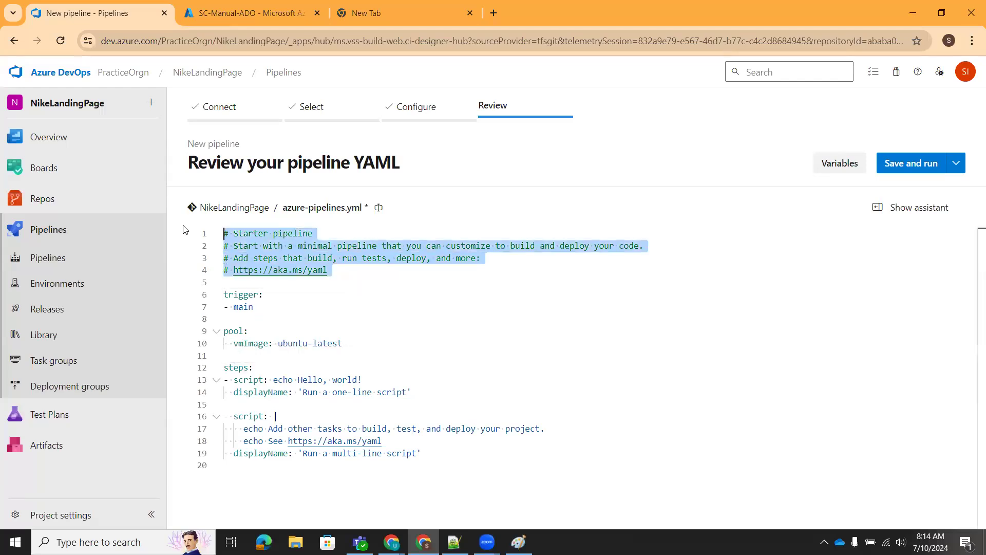
{"action": "key", "text": "BackSpace"}
{"action": "left_click_drag", "start_coordinate": [226, 282], "coordinate": [451, 437]}
{"action": "key", "text": "BackSpace"}
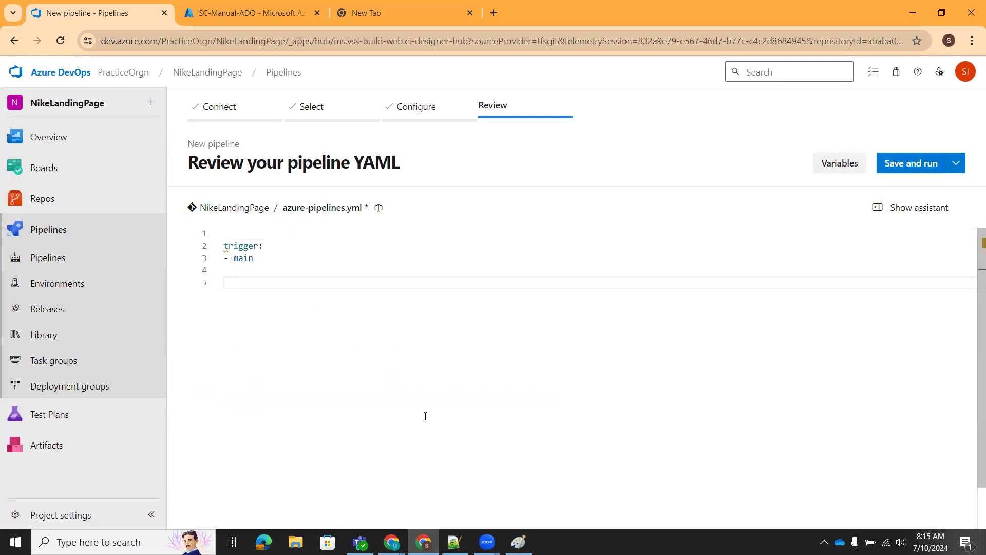
- Add a stages section below the trigger with a stage named Build
{"action": "type", "text": "s"}
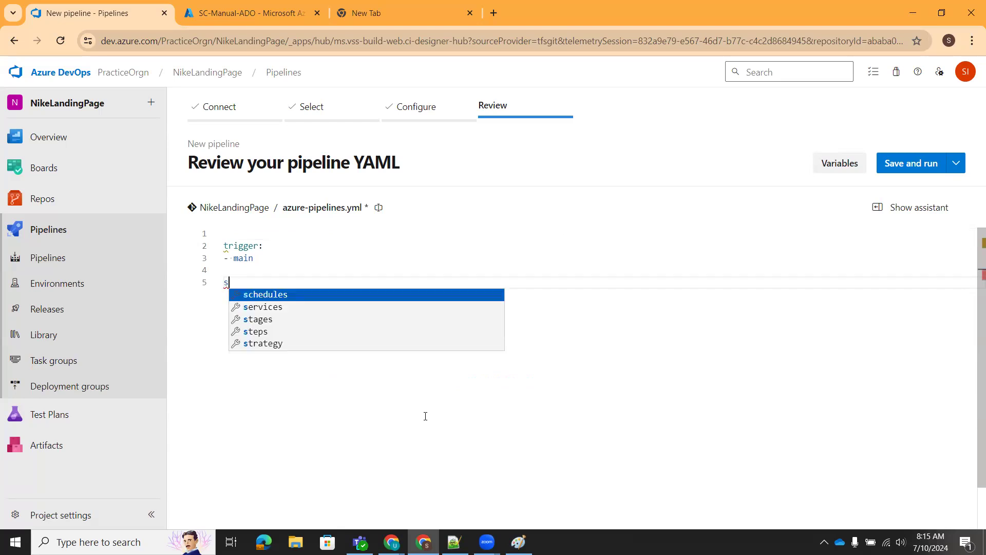
{"action": "key", "text": "Down"}
{"action": "key", "text": "Down"}
{"action": "key", "text": "Return"}
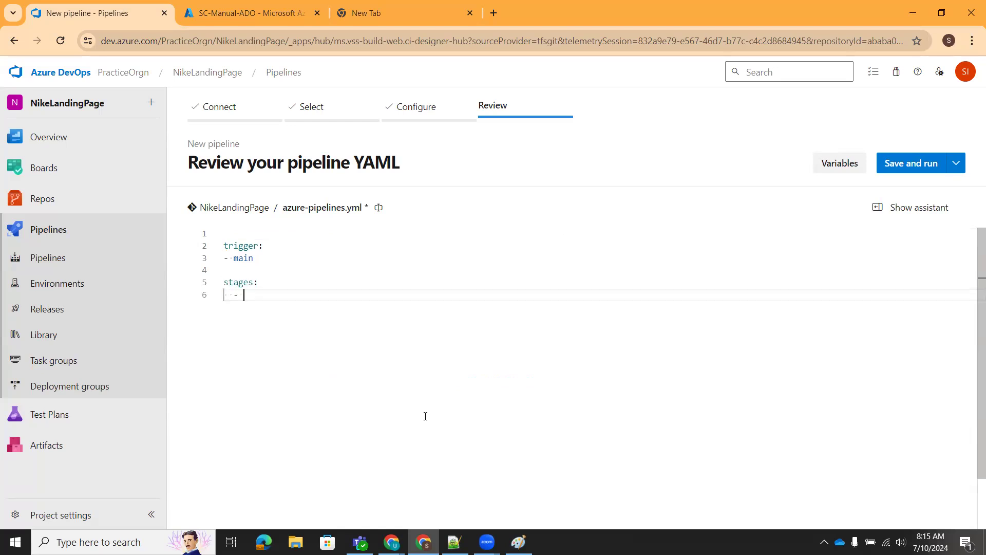
{"action": "type", "text": "s"}
{"action": "key", "text": "Return"}
{"action": "type", "text": "Build"}
{"action": "key", "text": "Return"}
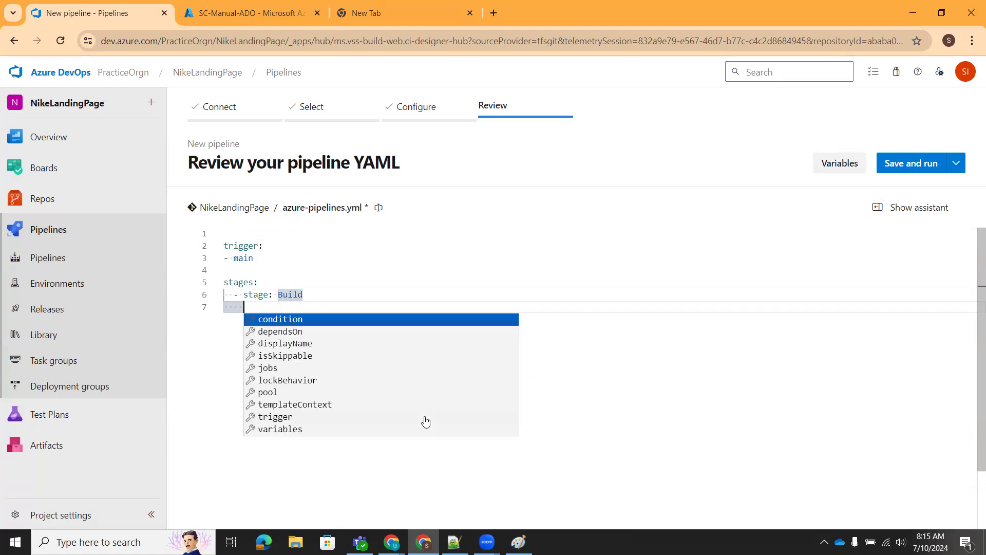
- Add a jobs section to the Build stage containing a job named Build
{"action": "key", "text": "Down"}
{"action": "key", "text": "Down"}
{"action": "key", "text": "Down"}
{"action": "key", "text": "Down"}
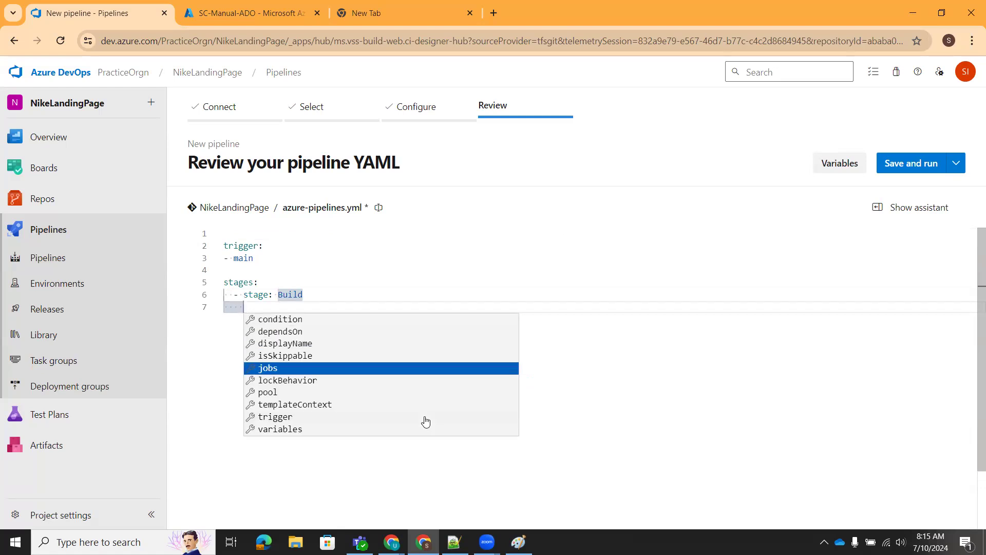
{"action": "key", "text": "Return"}
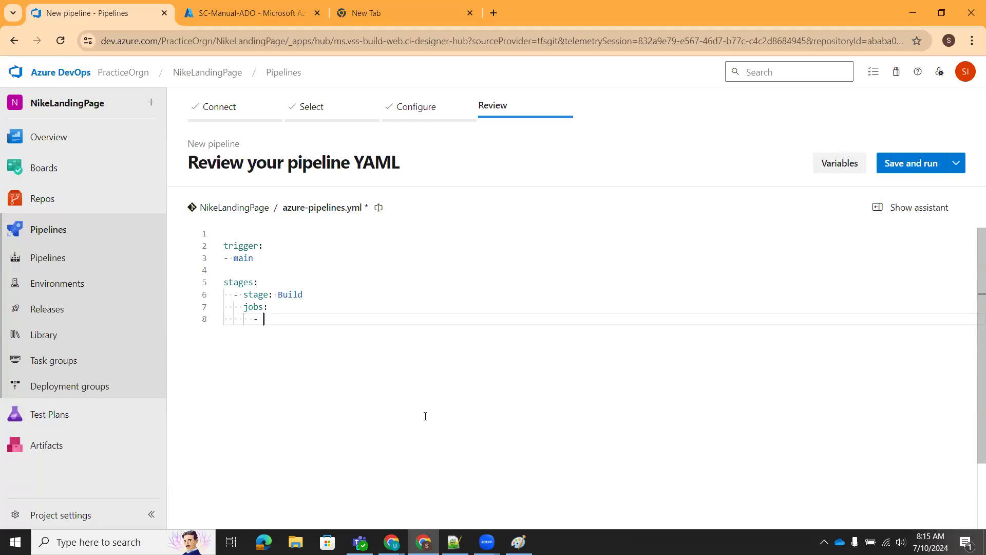
{"action": "type", "text": "j"}
{"action": "key", "text": "BackSpace"}
{"action": "key", "text": "BackSpace"}
{"action": "type", "text": "jo"}
{"action": "key", "text": "Return"}
{"action": "type", "text": "Build"}
{"action": "key", "text": "Return"}
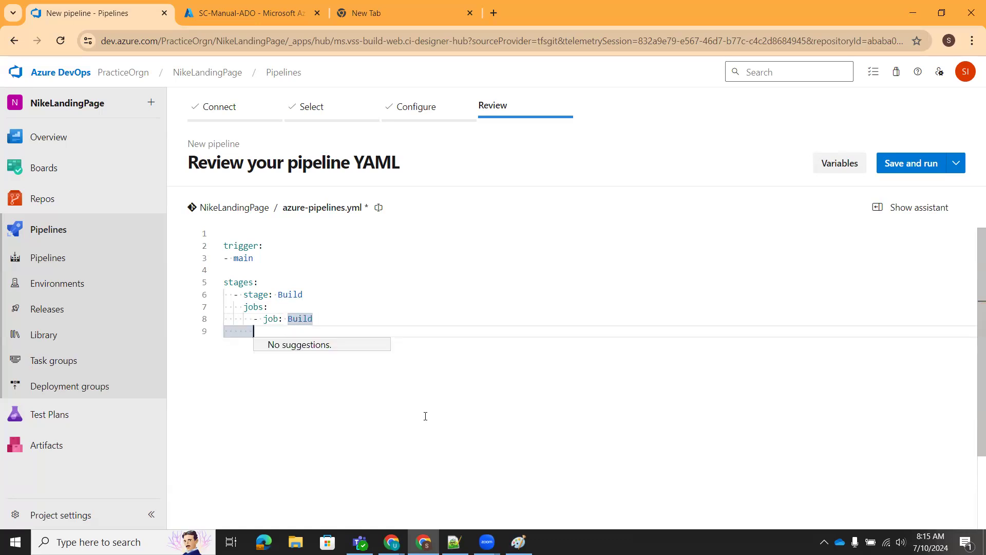
- Add a pool key to the Build job, indented one level below the job entry's dash
{"action": "key", "text": "Tab"}
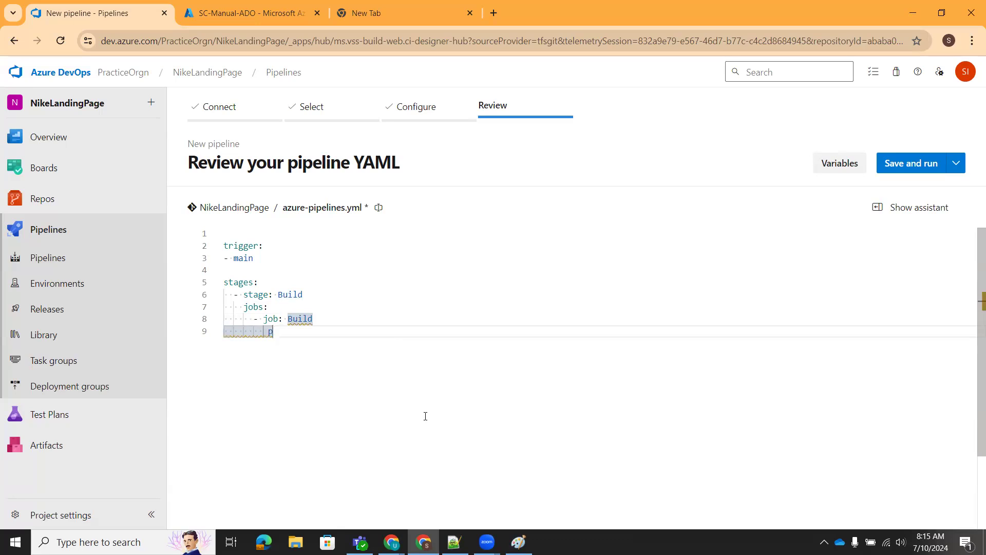
{"action": "key", "text": "BackSpace"}
{"action": "type", "text": "p"}
{"action": "key", "text": "BackSpace"}
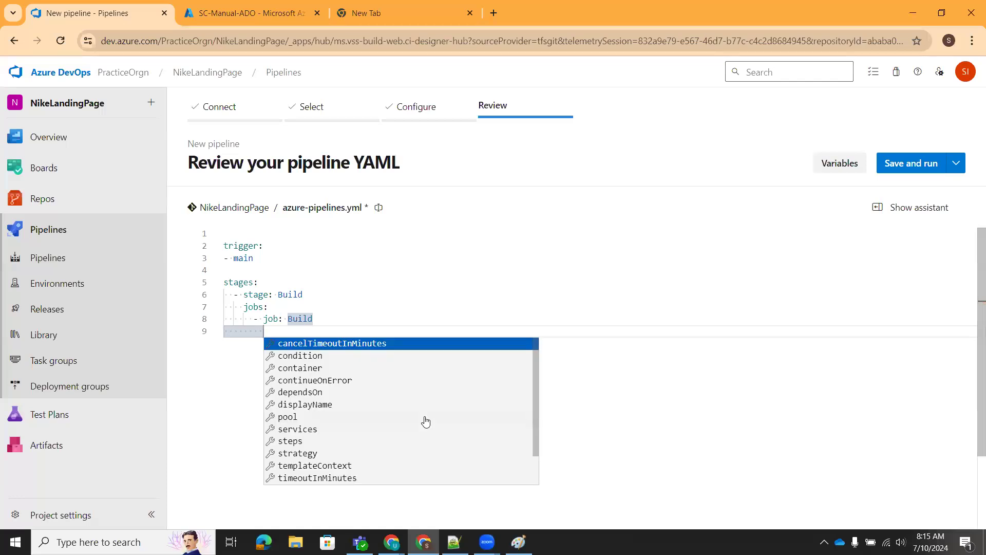
{"action": "key", "text": "Down"}
{"action": "key", "text": "Down"}
{"action": "key", "text": "Down"}
{"action": "key", "text": "Down"}
{"action": "key", "text": "Down"}
{"action": "key", "text": "Down"}
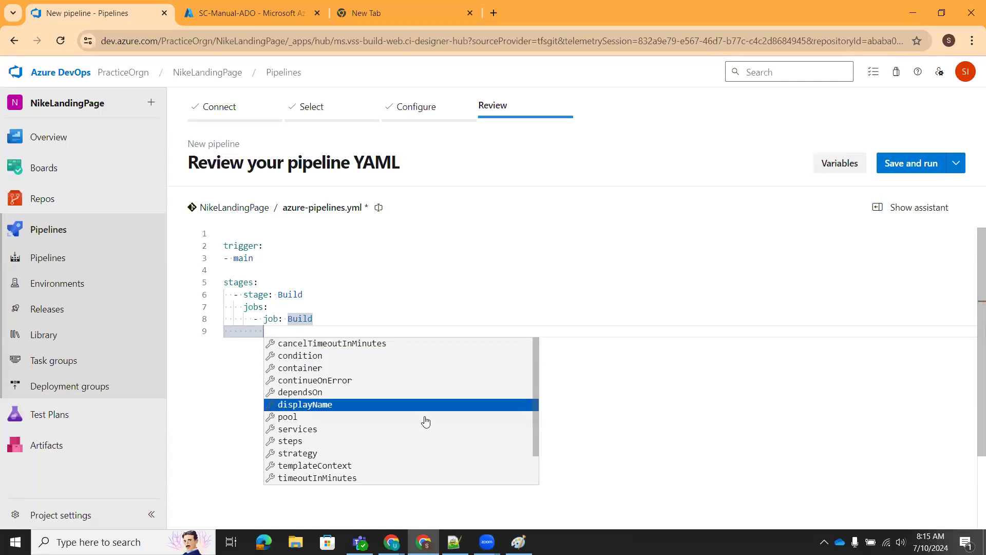
{"action": "key", "text": "Return"}
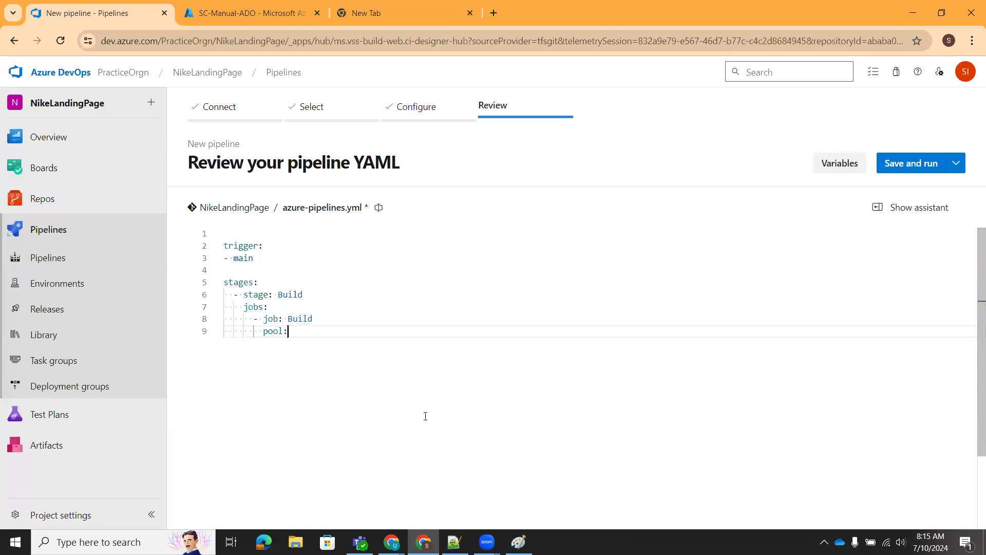
- Start a new line under the pool key of the Build job, indented one level deeper than pool
{"action": "key", "text": "Return"}
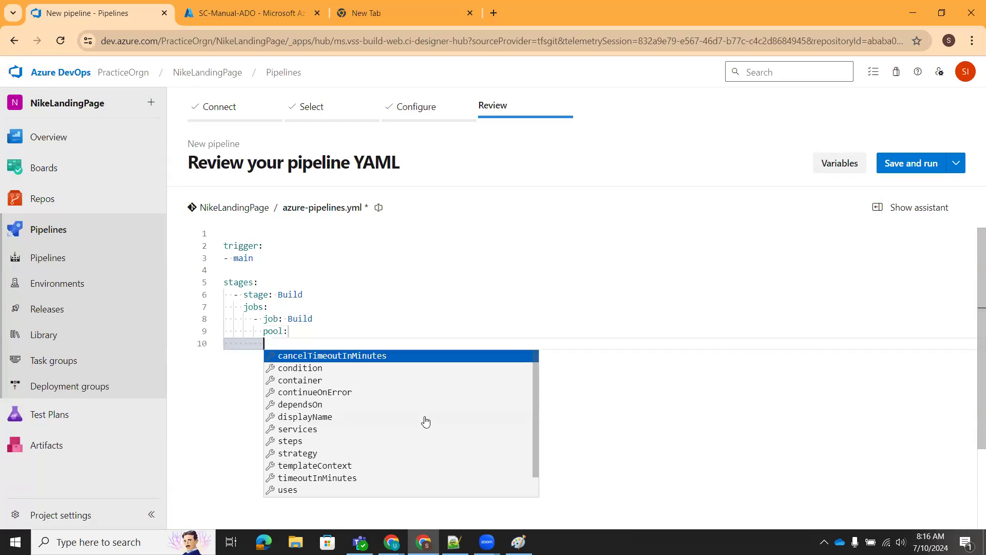
{"action": "type", "text": "vm"}
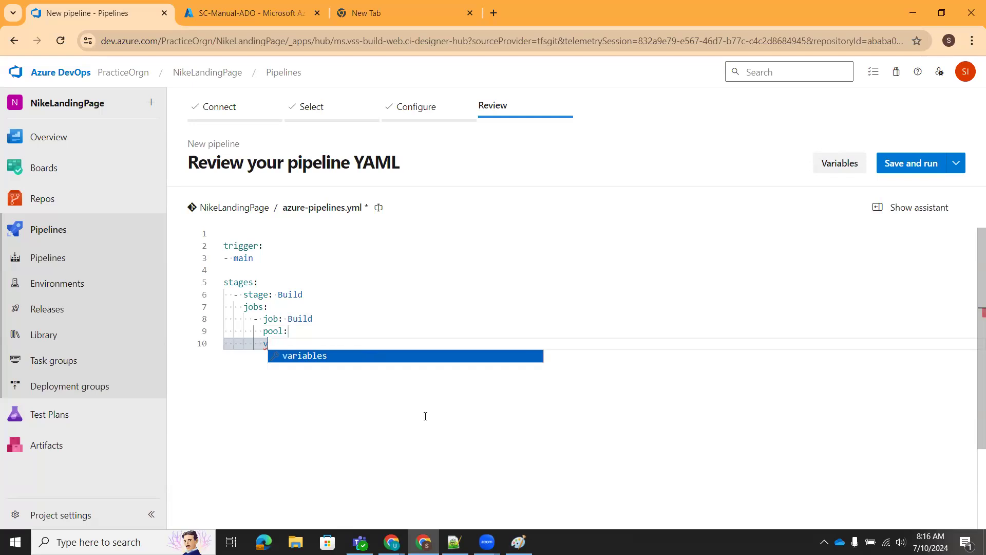
{"action": "key", "text": "BackSpace"}
{"action": "key", "text": "BackSpace"}
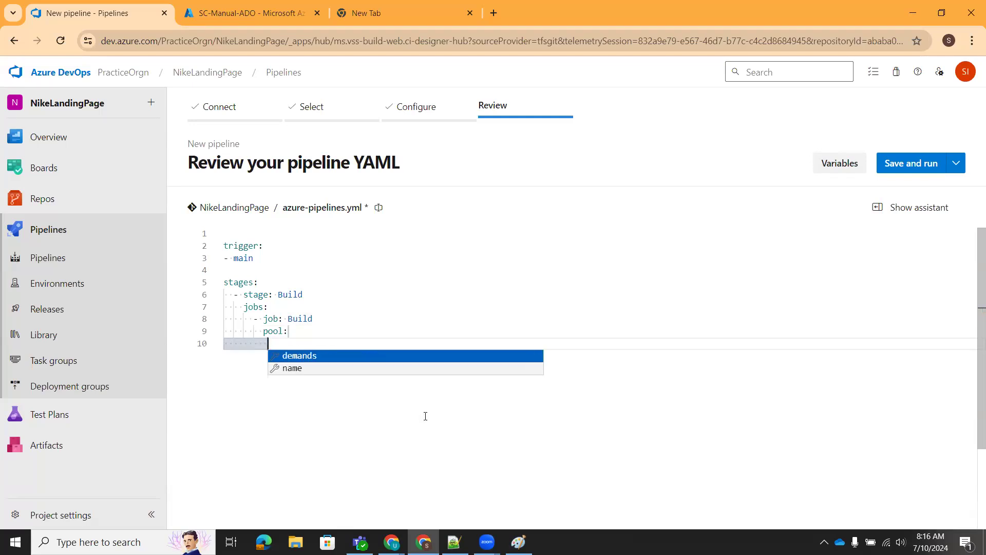
{"action": "type", "text": "vm"}
{"action": "key", "text": "BackSpace"}
{"action": "key", "text": "BackSpace"}
{"action": "key", "text": "BackSpace"}
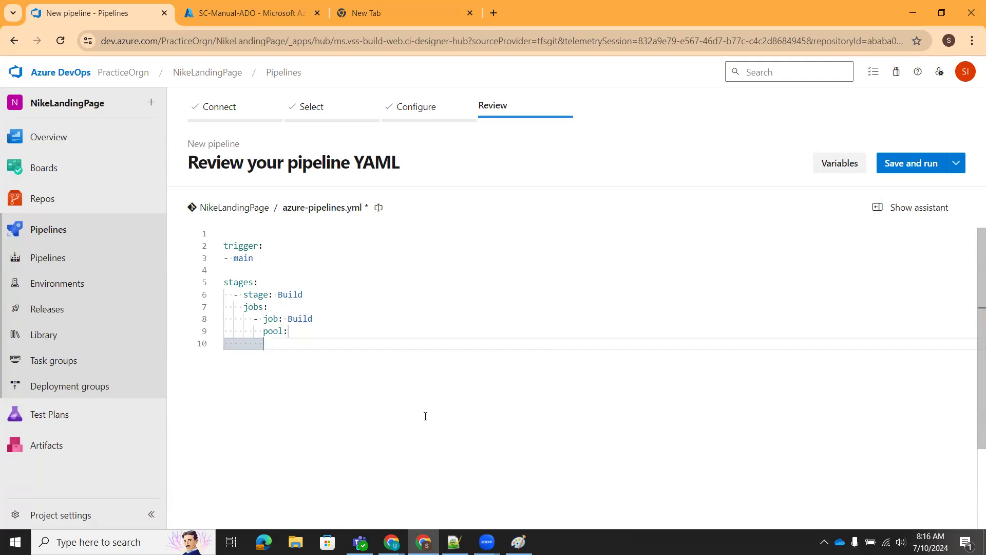
{"action": "key", "text": "Tab"}
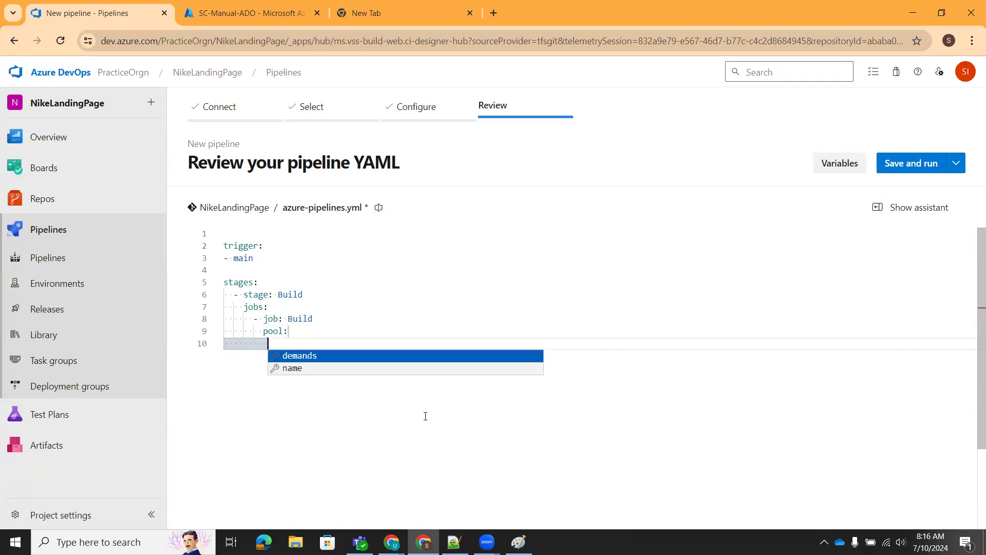
{"action": "type", "text": "-"}
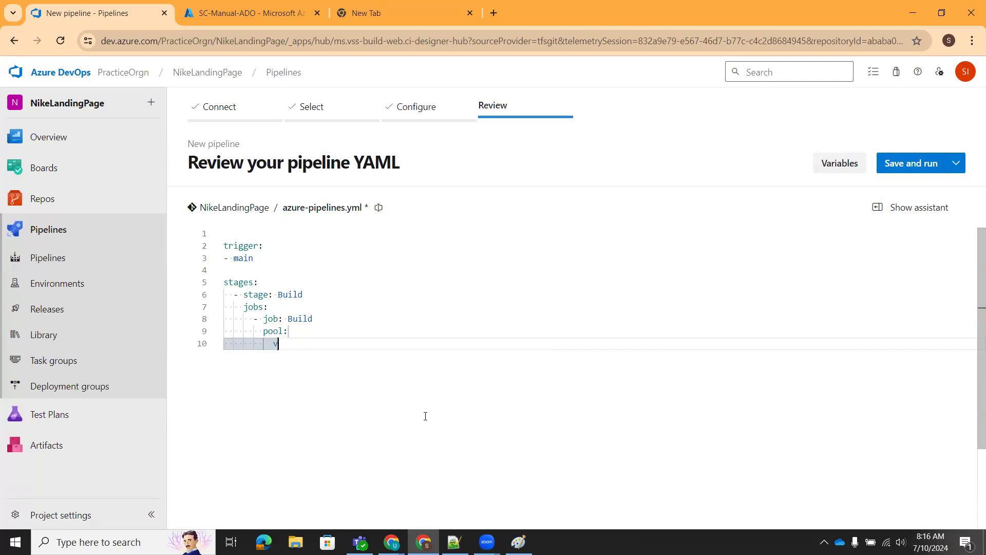
{"action": "key", "text": "BackSpace"}
{"action": "key", "text": "BackSpace"}
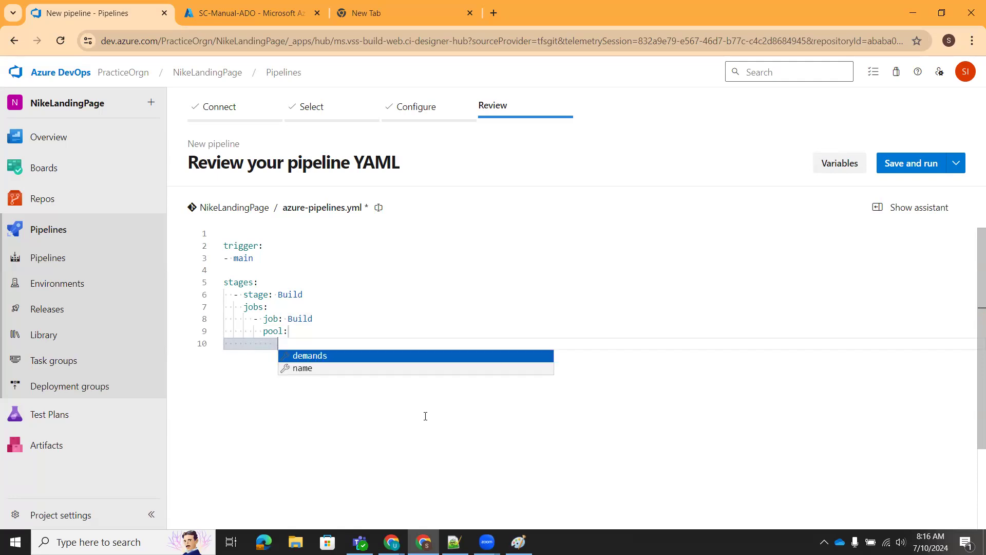
- Set the pool's vmImage to 'ubuntu-latest'
{"action": "type", "text": "vmi"}
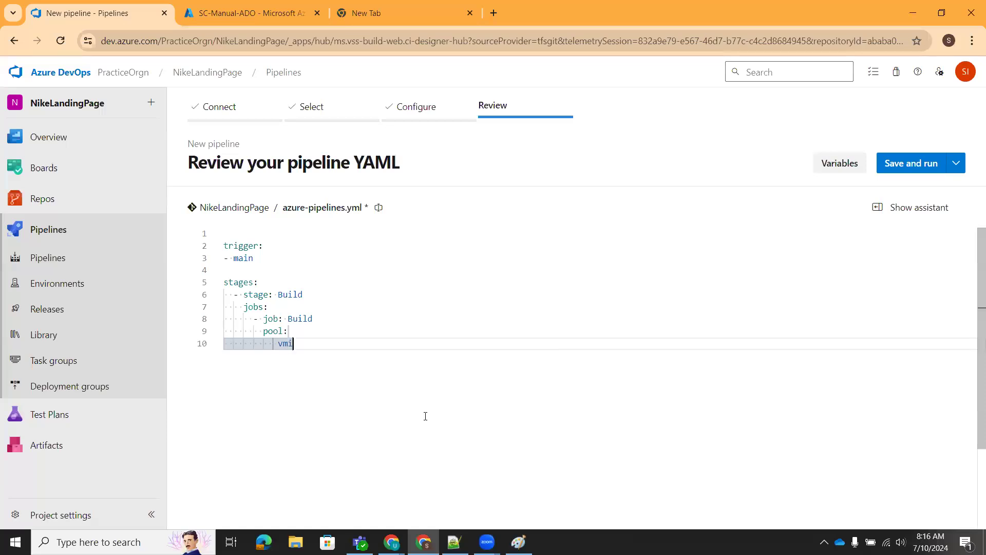
{"action": "key", "text": "BackSpace"}
{"action": "type", "text": "Image: ''"}
{"action": "key", "text": "Left"}
{"action": "type", "text": "ubuntu"}
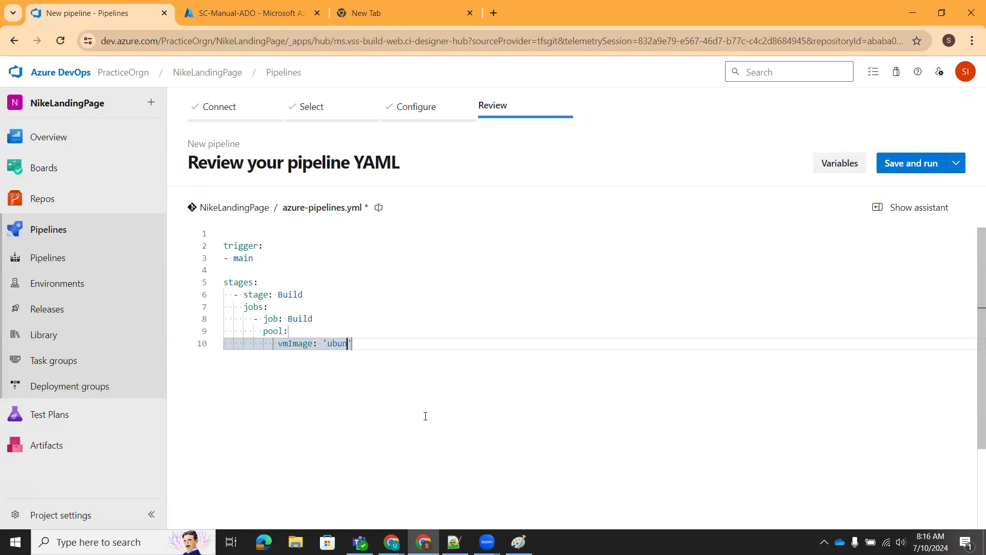
{"action": "type", "text": "-latest"}
- Leave a blank line after vmImage and add a steps section to the Build job, aligned with pool, containing an empty list entry
{"action": "key", "text": "Return"}
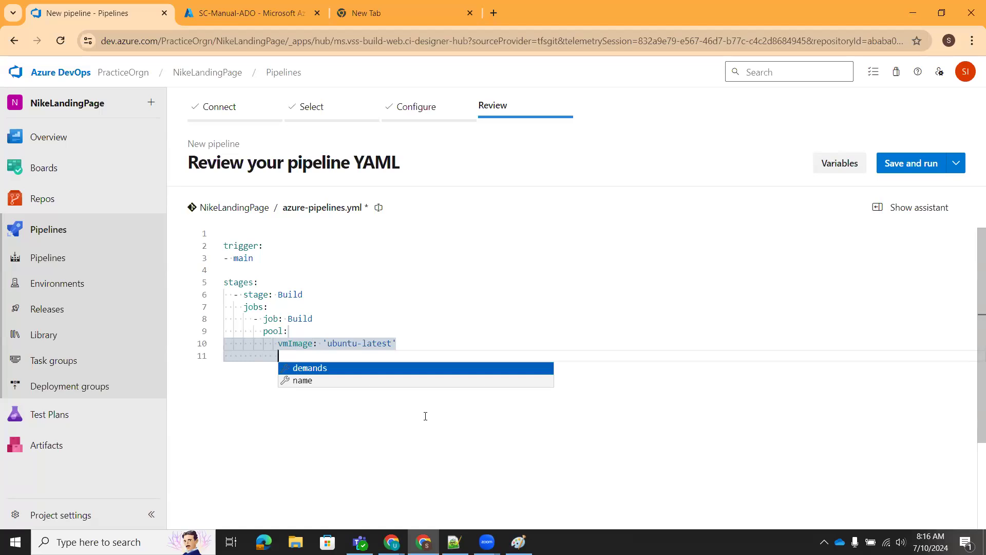
{"action": "key", "text": "Escape"}
{"action": "key", "text": "BackSpace"}
{"action": "key", "text": "BackSpace"}
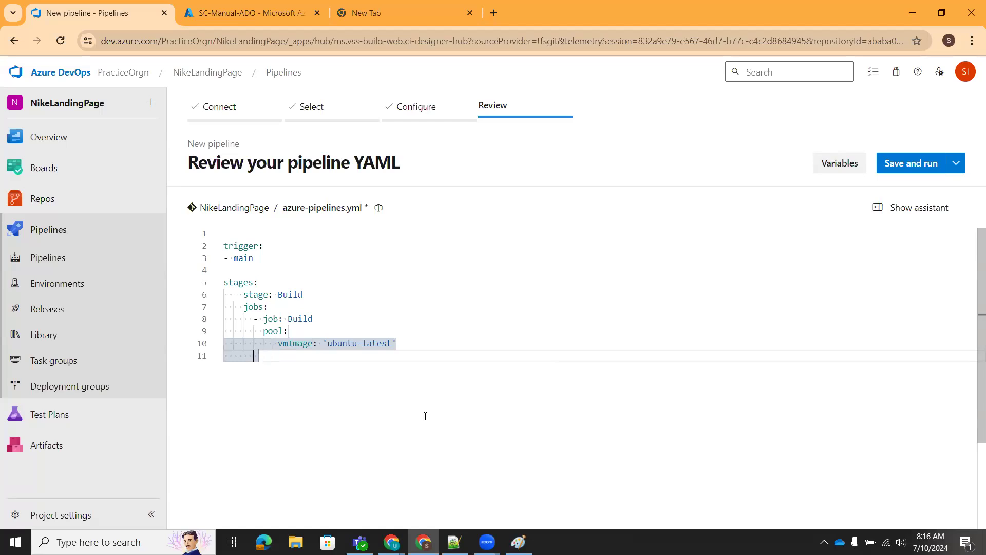
{"action": "key", "text": "BackSpace"}
{"action": "key", "text": "Return"}
{"action": "key", "text": "BackSpace"}
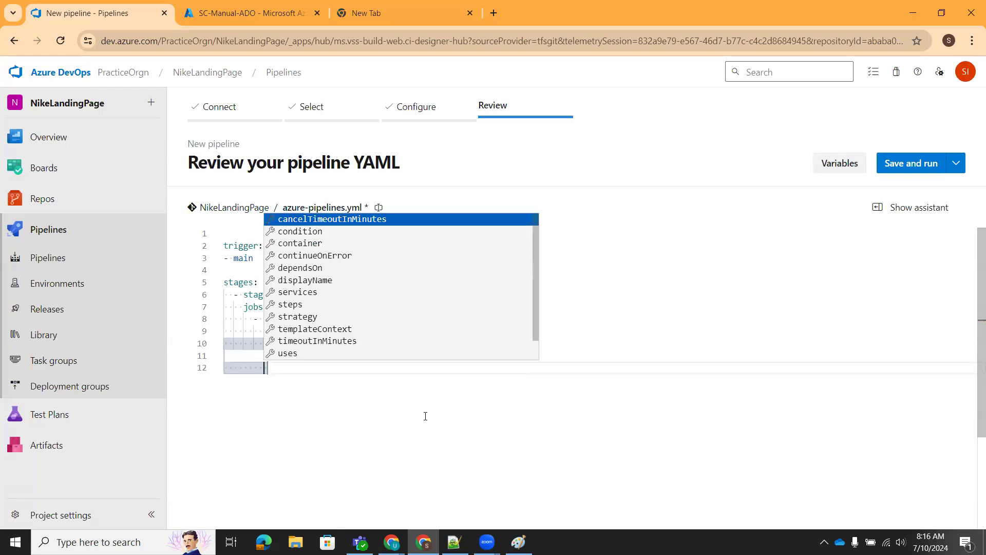
{"action": "key", "text": "Down"}
{"action": "key", "text": "Down"}
{"action": "key", "text": "Down"}
{"action": "key", "text": "Down"}
{"action": "key", "text": "Down"}
{"action": "key", "text": "Down"}
{"action": "key", "text": "Down"}
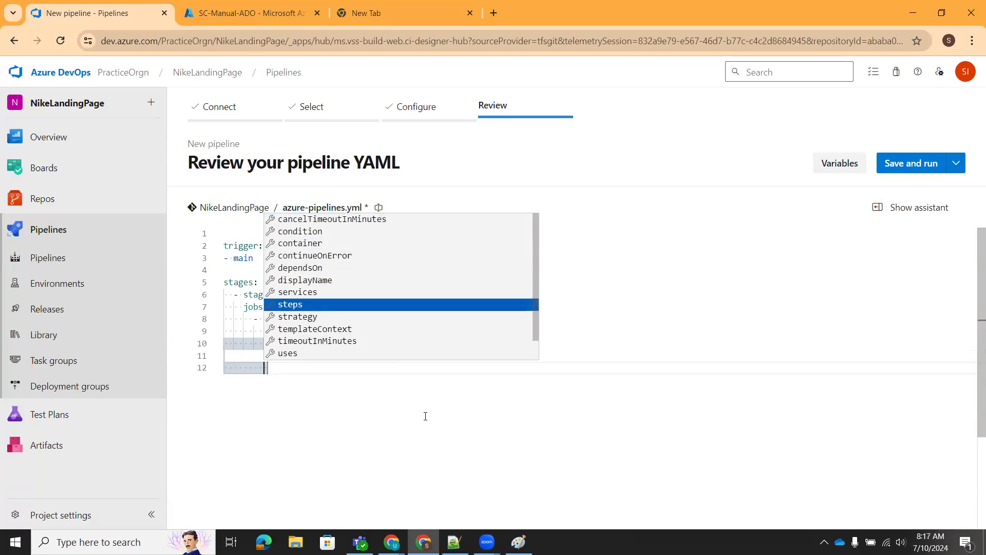
{"action": "key", "text": "Return"}
{"action": "type", "text": "st"}
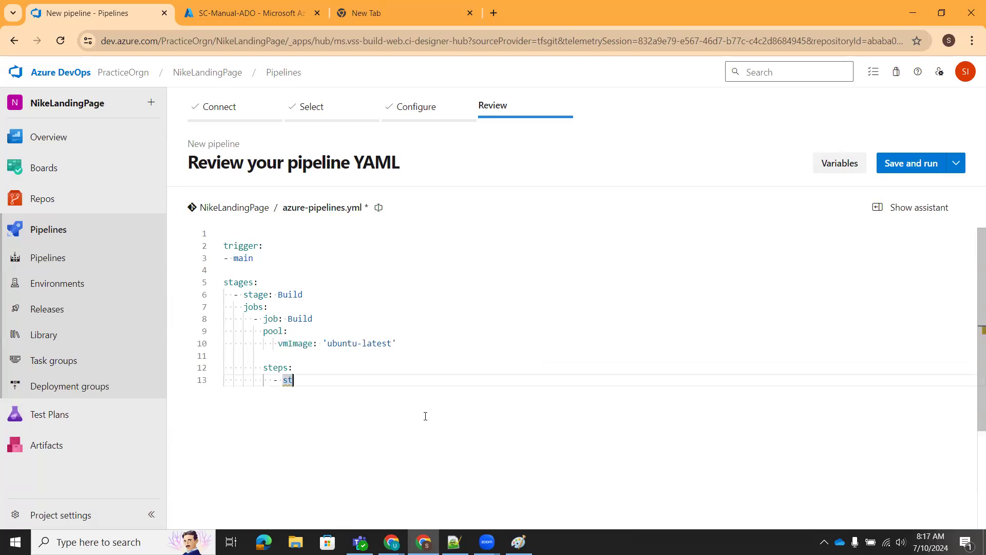
{"action": "key", "text": "BackSpace"}
{"action": "key", "text": "BackSpace"}
{"action": "type", "text": "ta"}
{"action": "type", "text": "sk"}
{"action": "type", "text": ":"}
{"action": "type", "text": "Npa"}
{"action": "key", "text": "BackSpace"}
{"action": "type", "text": "m@1"}
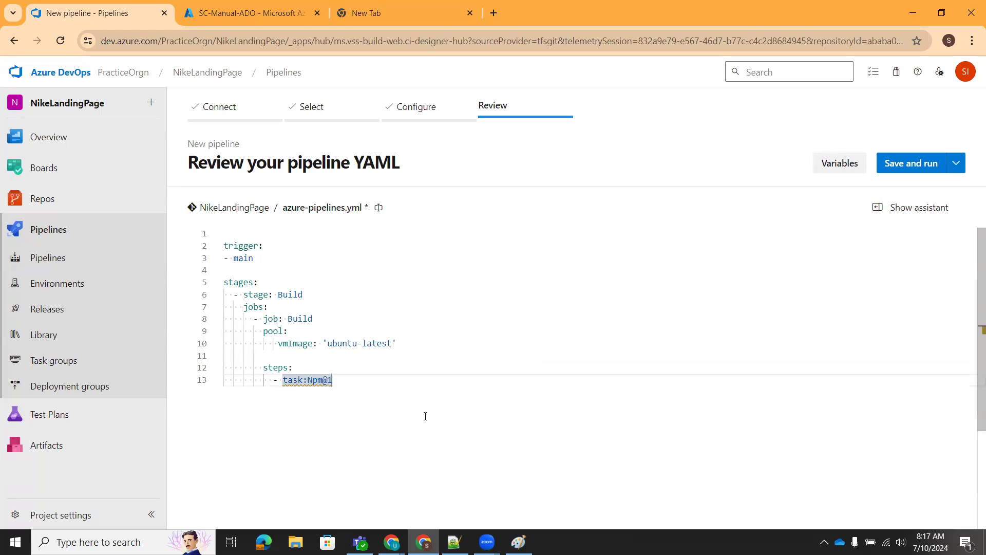
{"action": "key", "text": "Return"}
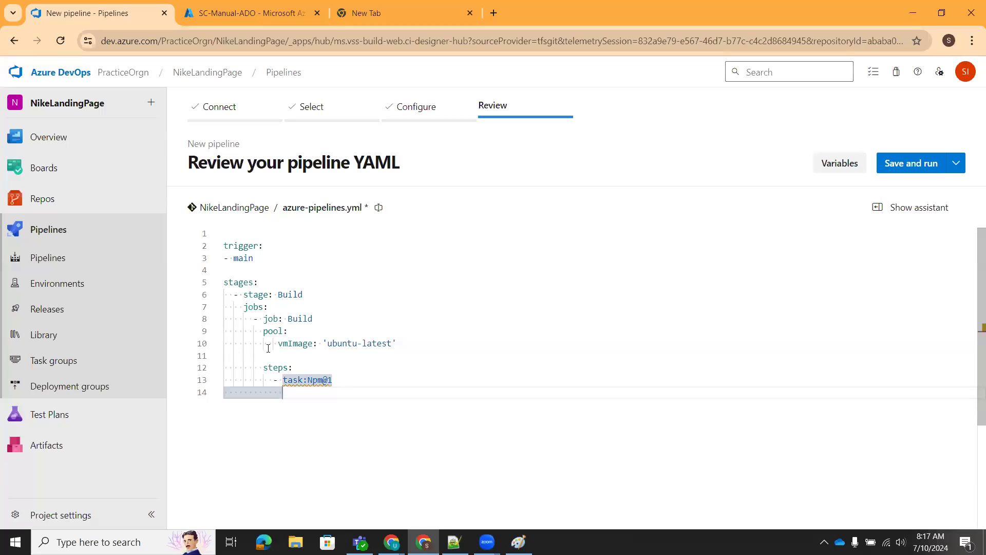
{"action": "left_click_drag", "start_coordinate": [333, 382], "coordinate": [286, 382]}
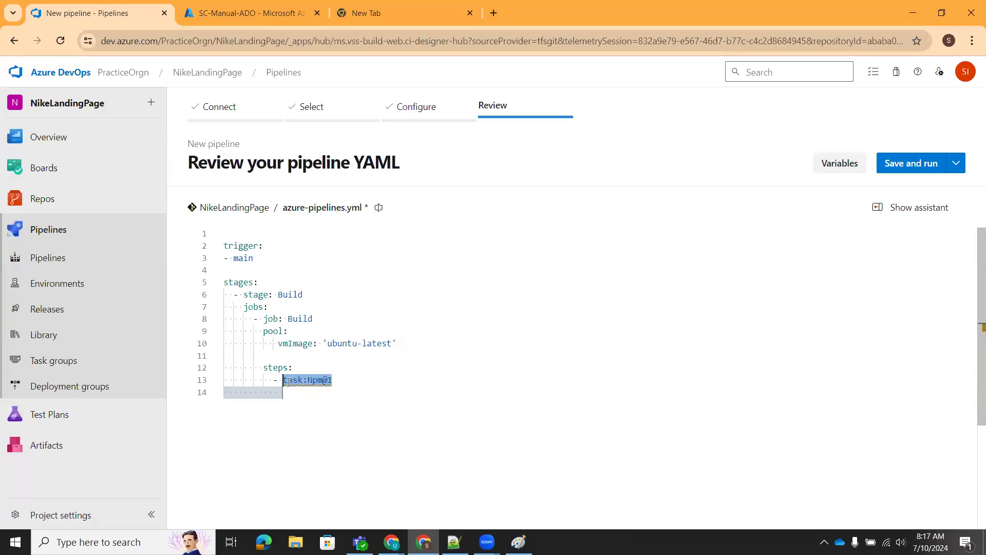
{"action": "key", "text": "BackSpace"}
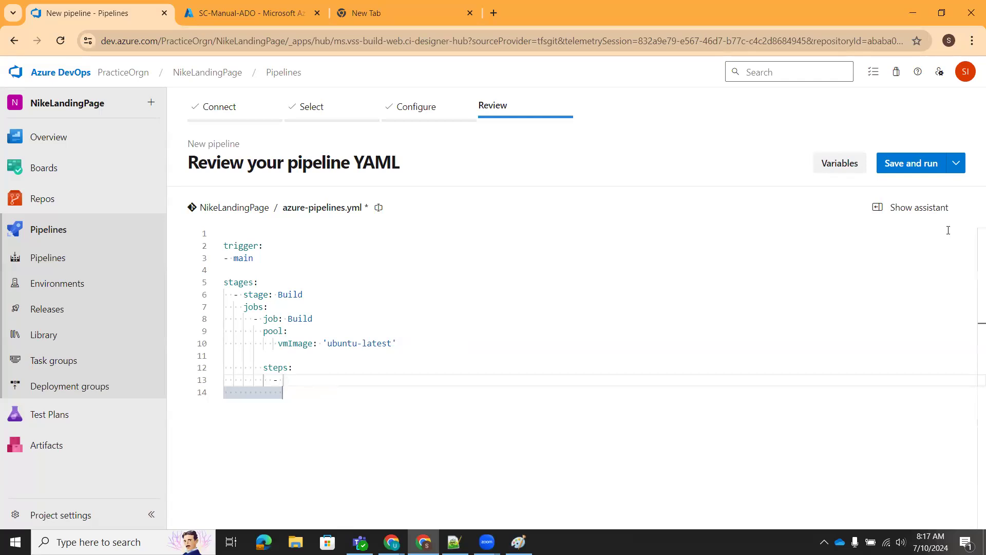
- Show the task assistant, search for npm and examine the npm task's custom registries and authentication options
{"action": "left_click", "coordinate": [920, 207]}
{"action": "left_click", "coordinate": [799, 244]}
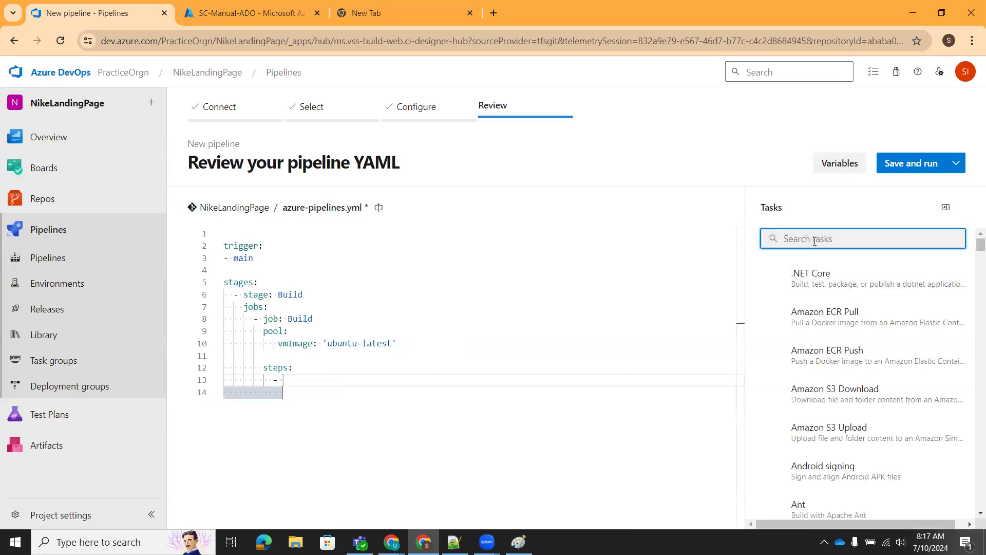
{"action": "type", "text": "npm"}
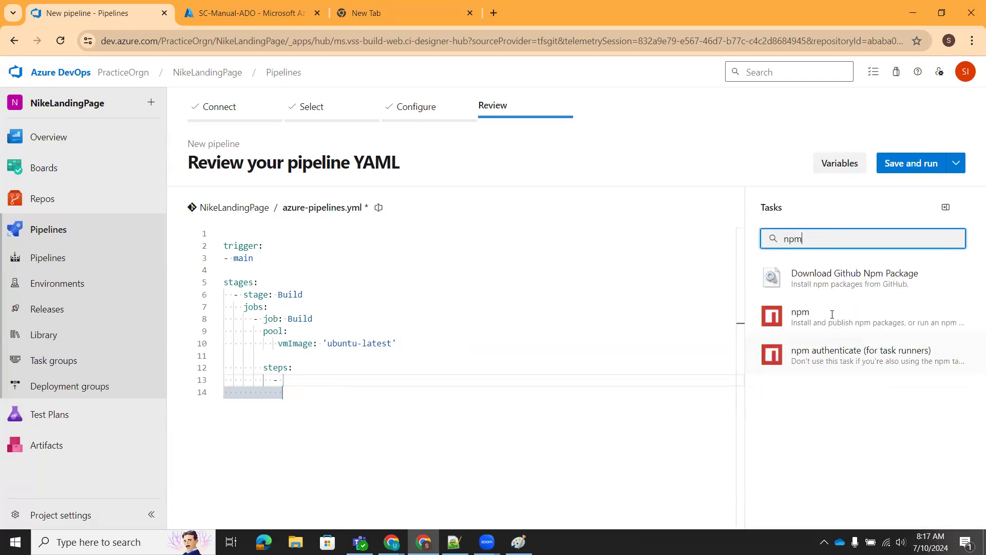
{"action": "left_click", "coordinate": [832, 315]}
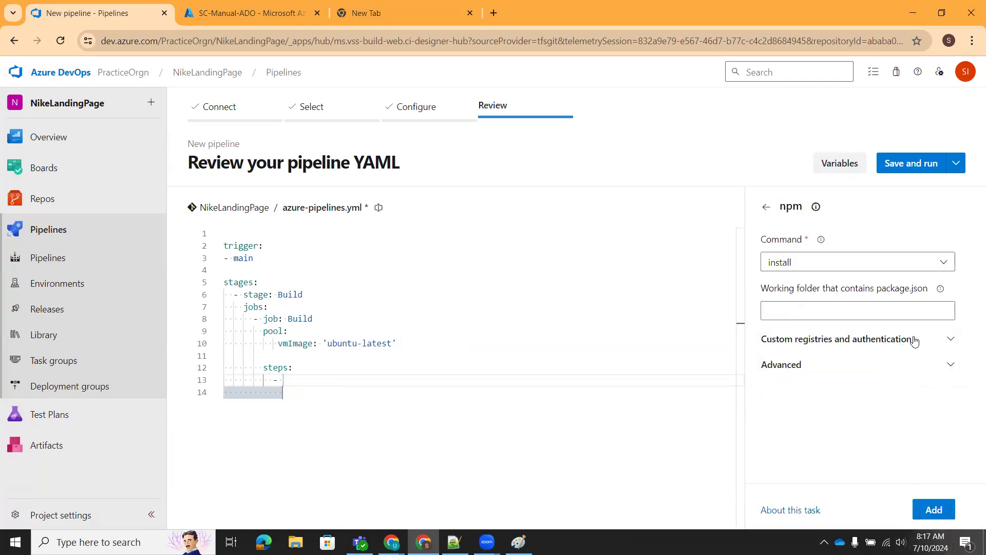
{"action": "left_click", "coordinate": [951, 341]}
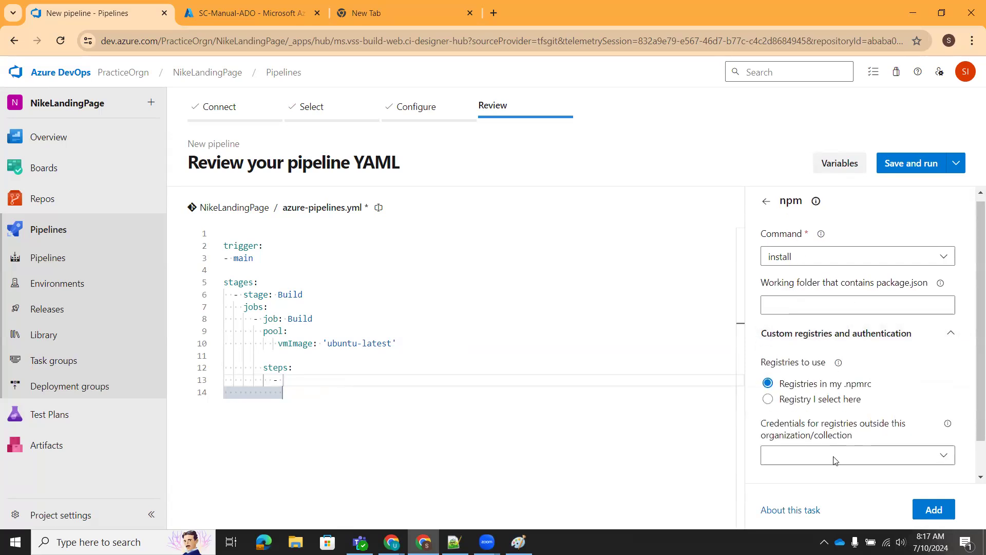
{"action": "scroll", "coordinate": [799, 462], "scroll_direction": "down", "scroll_amount": 1}
{"action": "scroll", "coordinate": [799, 410], "scroll_direction": "up", "scroll_amount": 1}
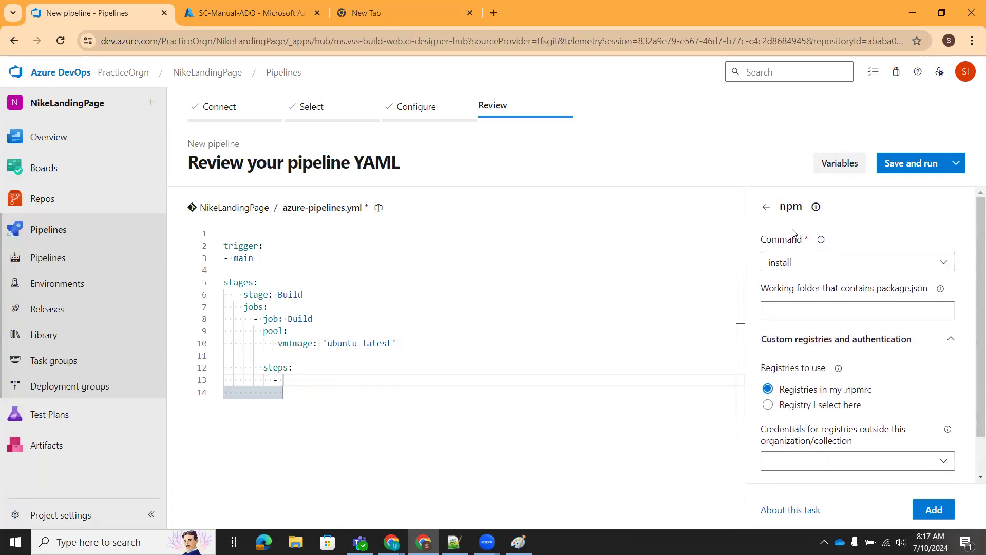
{"action": "left_click", "coordinate": [767, 207]}
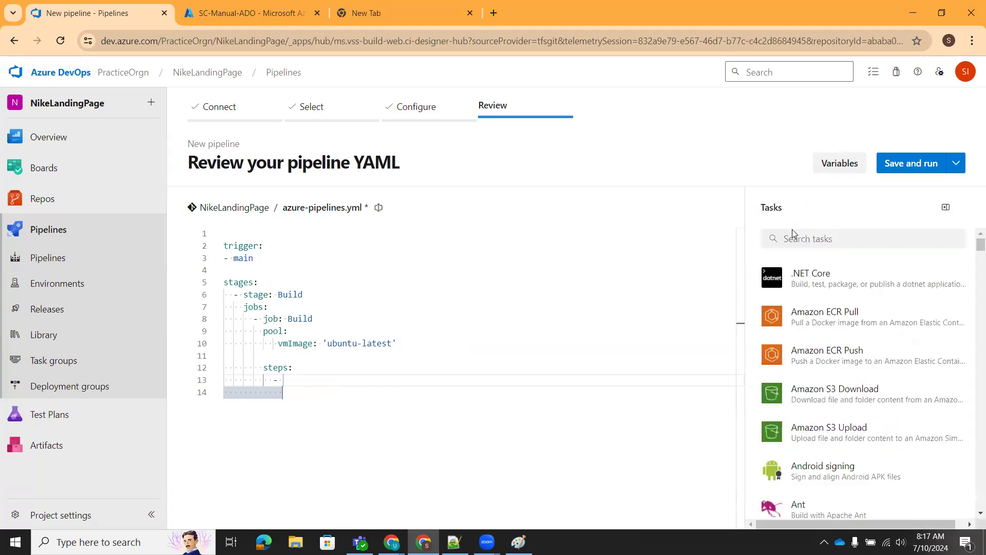
- Search the assistant for npm again and add the npm task with the install command to the YAML
{"action": "left_click", "coordinate": [810, 233]}
{"action": "type", "text": "npm"}
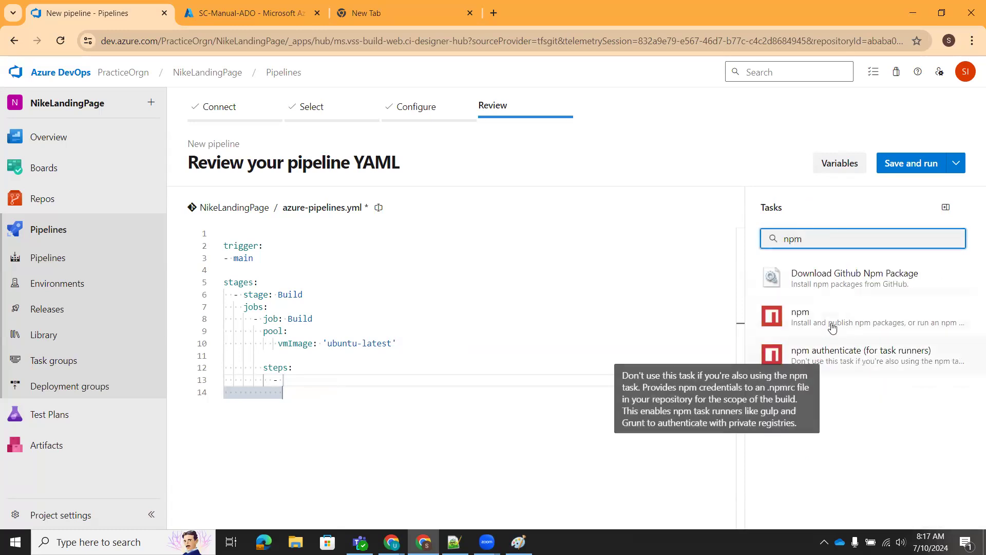
{"action": "left_click", "coordinate": [832, 327]}
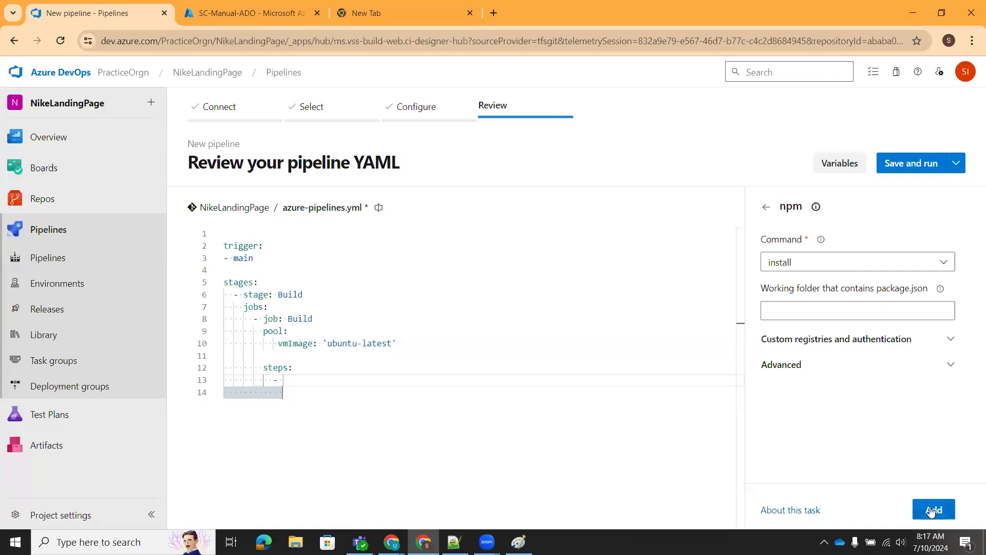
{"action": "left_click", "coordinate": [933, 510]}
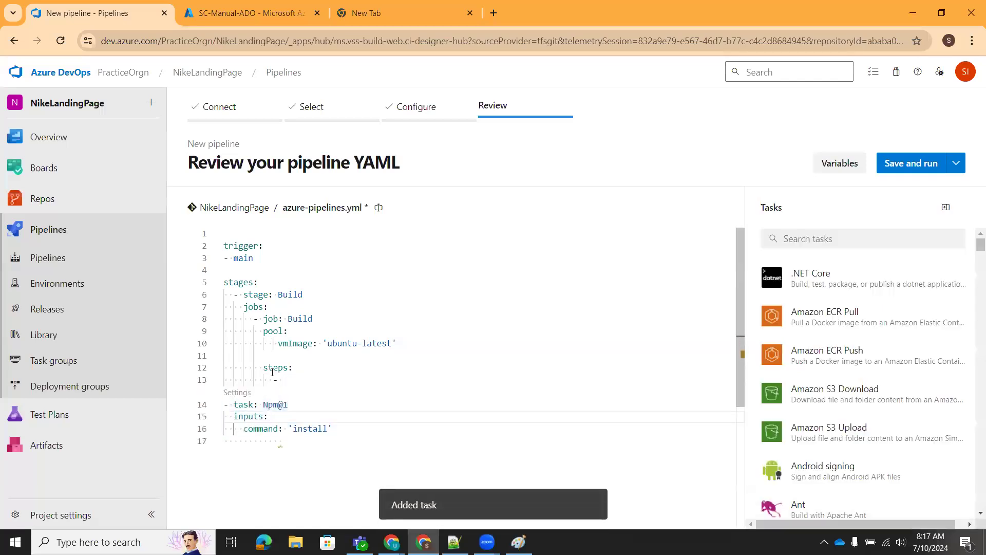
- Delete the leftover empty list dash and its indentation on the line below steps
{"action": "left_click_drag", "start_coordinate": [280, 380], "coordinate": [244, 380]}
{"action": "key", "text": "BackSpace"}
{"action": "key", "text": "BackSpace"}
{"action": "key", "text": "BackSpace"}
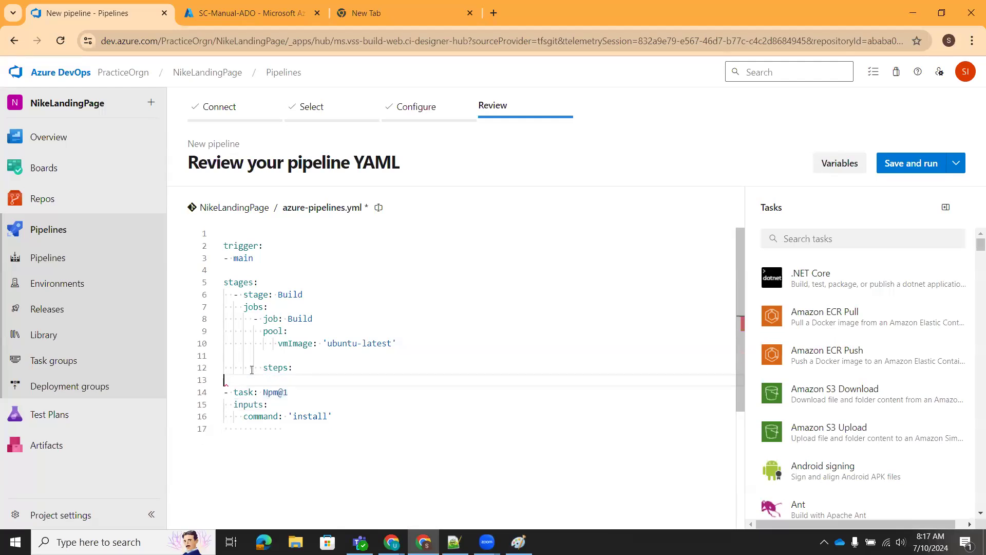
- Indent the whole Npm@1 task block four levels so that its dash aligns with the steps key
{"action": "left_click", "coordinate": [277, 404]}
{"action": "left_click_drag", "start_coordinate": [233, 392], "coordinate": [347, 420]}
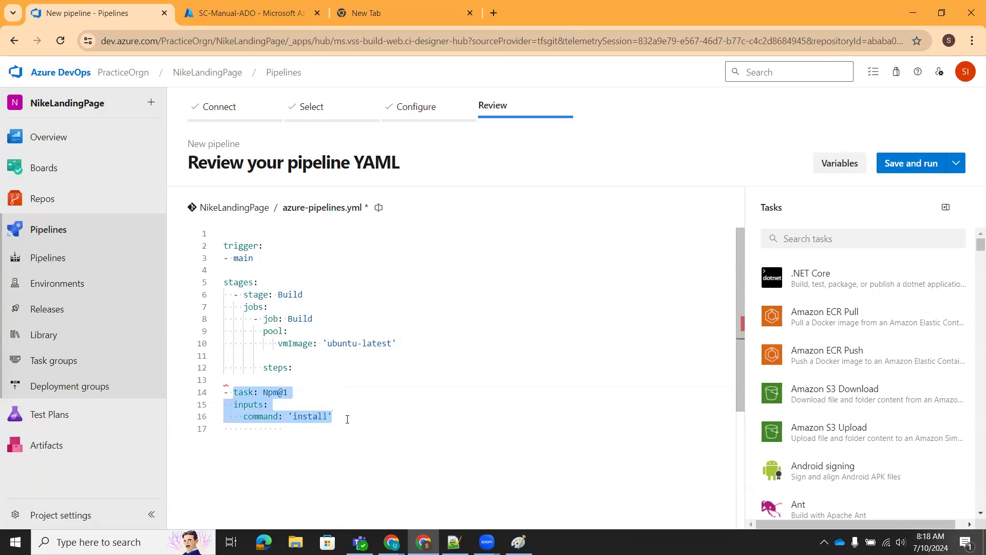
{"action": "key", "text": "Tab"}
{"action": "key", "text": "Tab"}
{"action": "key", "text": "Tab"}
{"action": "key", "text": "Tab"}
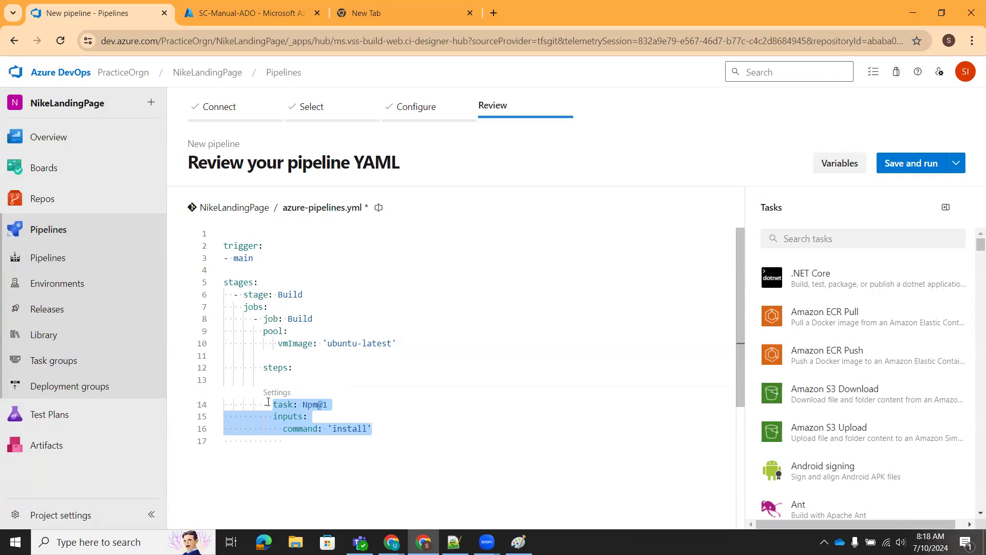
- Extend the npm task's command value to 'install -D tailwinds postcss autoprefixer'
{"action": "scroll", "coordinate": [326, 412], "scroll_direction": "down", "scroll_amount": 1}
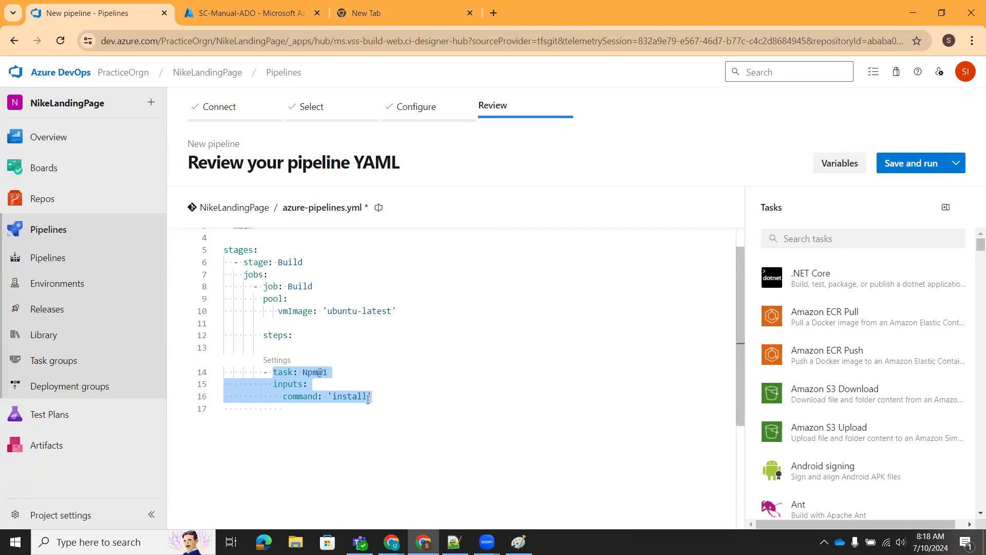
{"action": "key", "text": "Escape"}
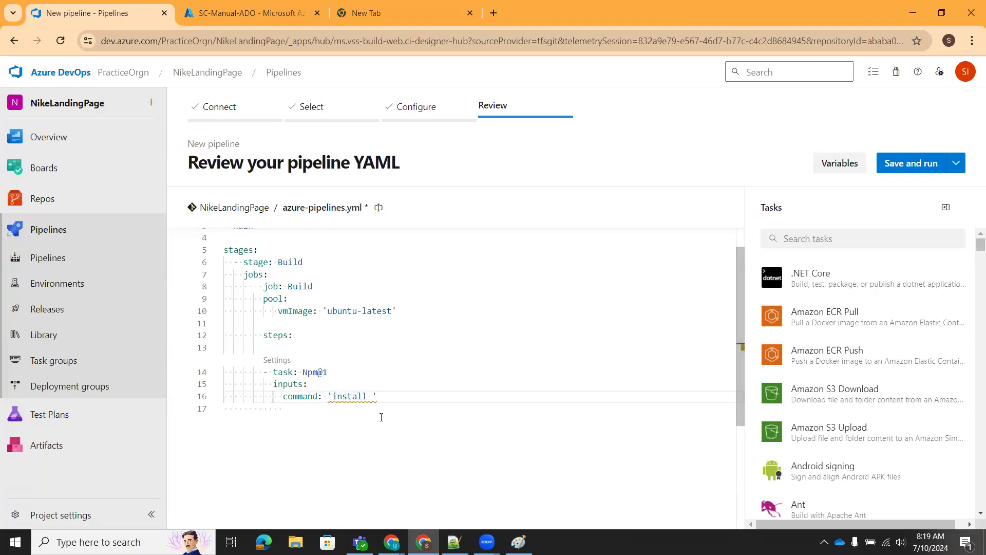
{"action": "type", "text": "-D"}
{"action": "type", "text": " tailwi"}
{"action": "type", "text": "nds"}
{"action": "type", "text": " postc"}
{"action": "type", "text": "ss"}
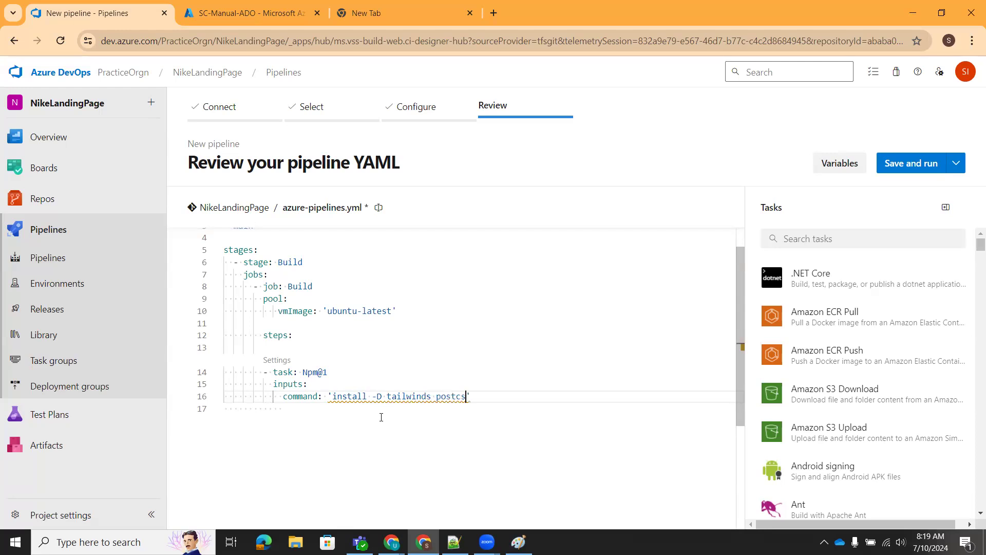
{"action": "type", "text": " autoprefixer"}
- Replace the npm task's install value with a customCommand key on its own line and set command to 'custom'
{"action": "mouse_move", "coordinate": [334, 397]}
{"action": "key", "text": "Return"}
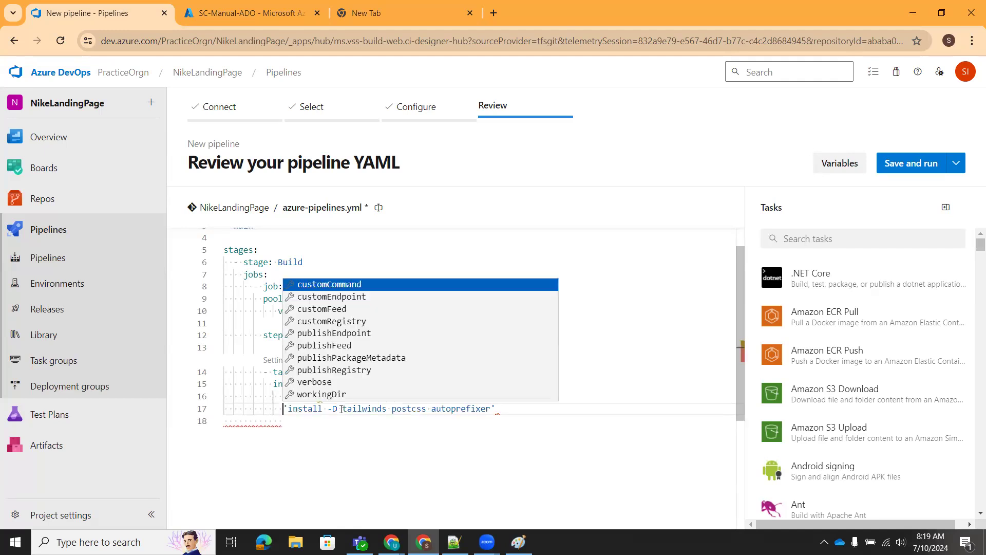
{"action": "left_click", "coordinate": [372, 285]}
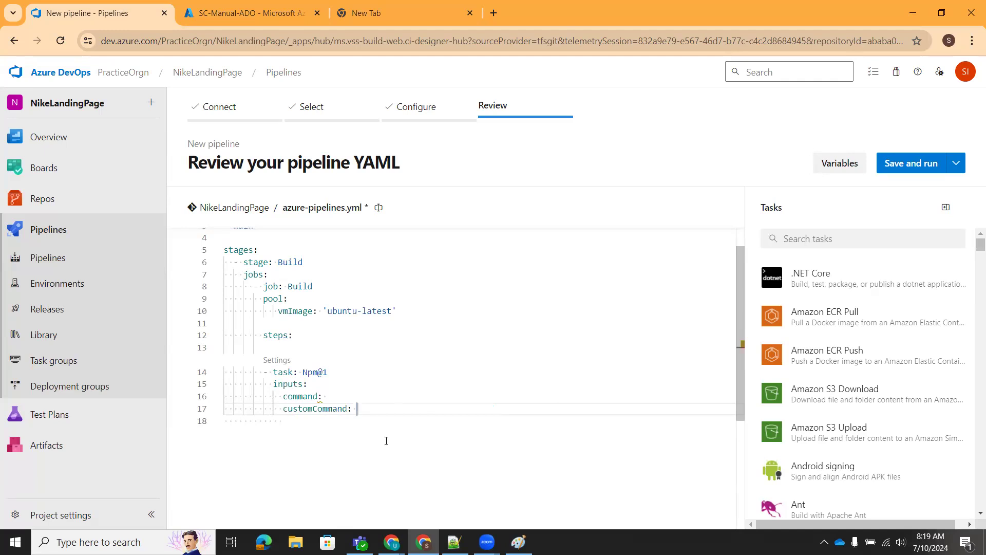
{"action": "left_click", "coordinate": [339, 397]}
{"action": "type", "text": "'custom"}
- Set the customCommand value to 'install -D tailwindcss postcss autoprefixer' and start a new line below it
{"action": "key", "text": "Down"}
{"action": "type", "text": "''"}
{"action": "type", "text": "insta"}
{"action": "type", "text": "ll -D "}
{"action": "type", "text": "tailwind"}
{"action": "type", "text": "s"}
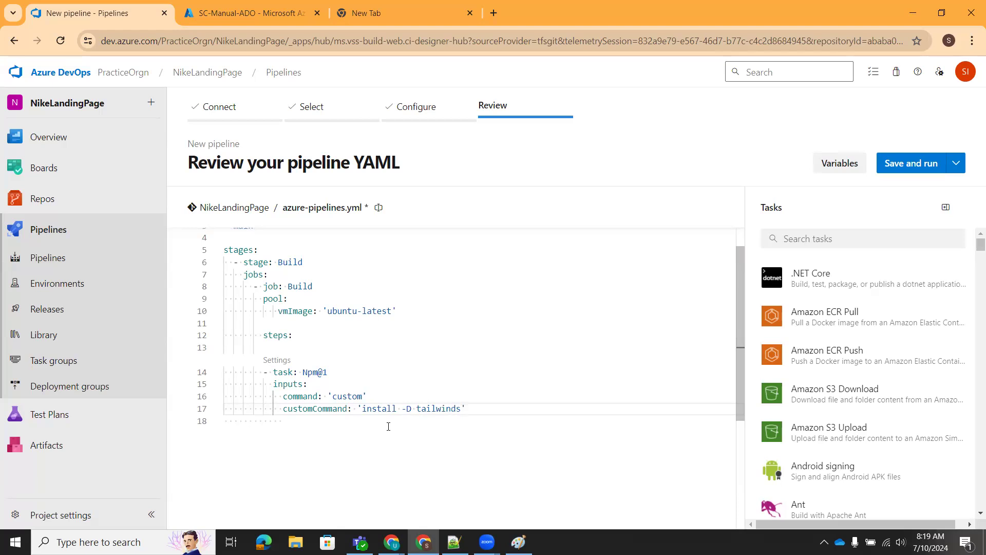
{"action": "key", "text": "BackSpace"}
{"action": "type", "text": "css postcss autoprefixer"}
{"action": "key", "text": "Return"}
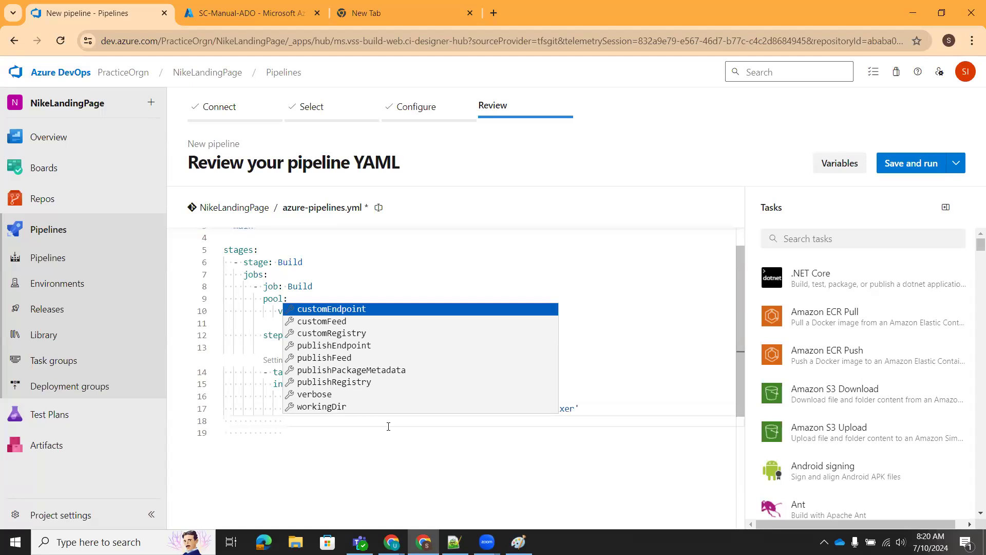
{"action": "key", "text": "Return"}
{"action": "key", "text": "BackSpace"}
{"action": "key", "text": "BackSpace"}
{"action": "key", "text": "BackSpace"}
{"action": "key", "text": "BackSpace"}
{"action": "key", "text": "BackSpace"}
{"action": "key", "text": "BackSpace"}
{"action": "key", "text": "BackSpace"}
{"action": "key", "text": "BackSpace"}
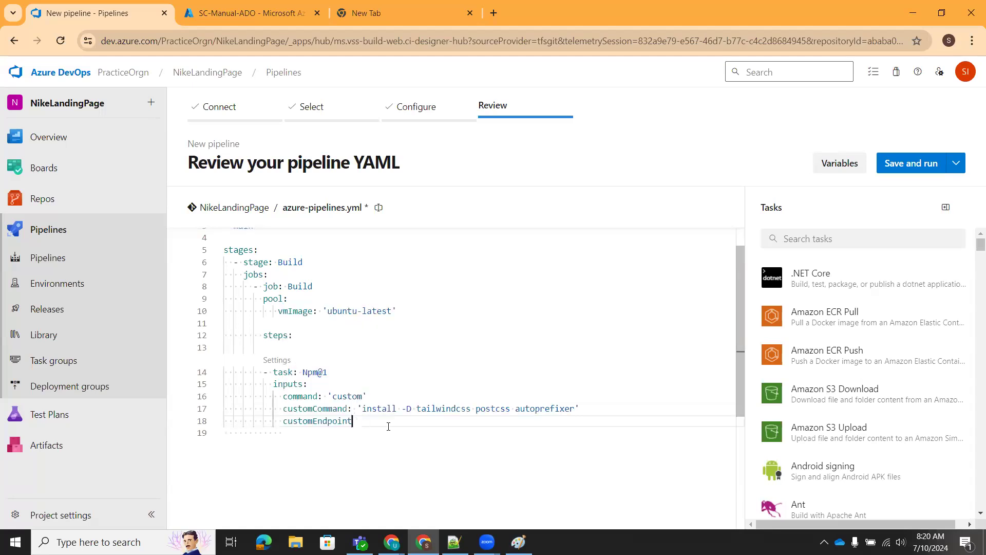
{"action": "key", "text": "BackSpace"}
{"action": "key", "text": "BackSpace"}
{"action": "key", "text": "BackSpace"}
{"action": "key", "text": "BackSpace"}
{"action": "key", "text": "BackSpace"}
{"action": "key", "text": "BackSpace"}
{"action": "key", "text": "BackSpace"}
{"action": "key", "text": "BackSpace"}
- Insert a second npm task with the install command, leaving a blank line below the first Npm@1 task
{"action": "key", "text": "Return"}
{"action": "key", "text": "ctrl+space"}
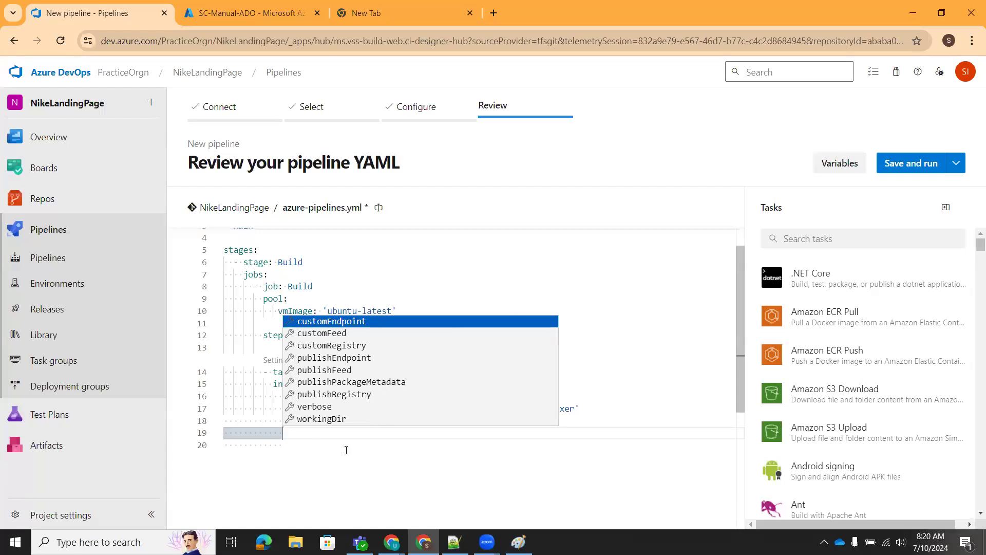
{"action": "key", "text": "Escape"}
{"action": "key", "text": "BackSpace"}
{"action": "left_click", "coordinate": [825, 241]}
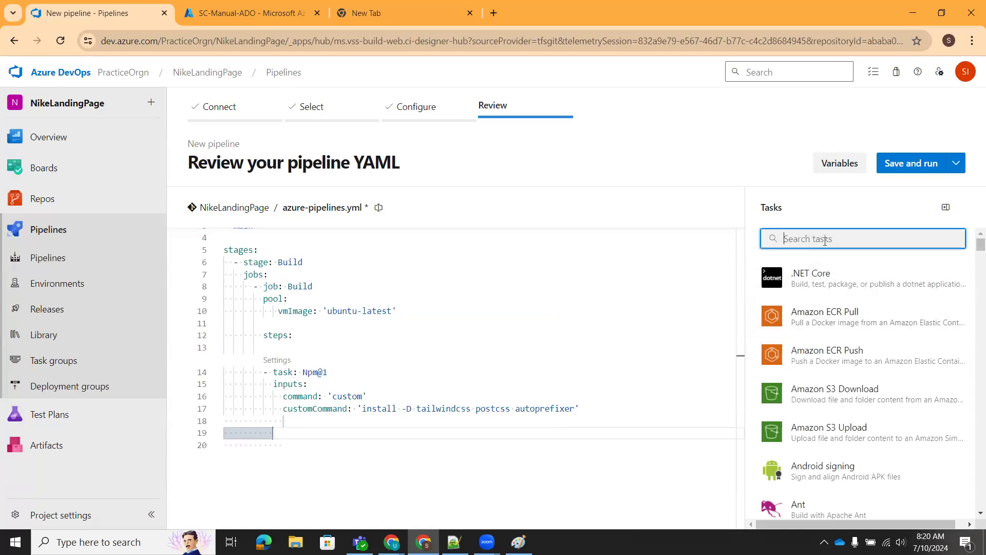
{"action": "type", "text": "np"}
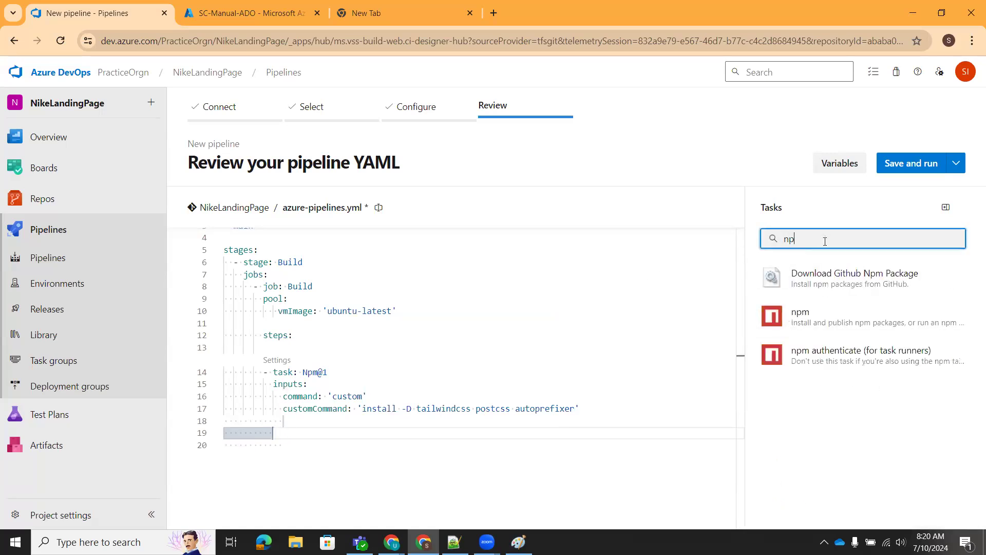
{"action": "left_click", "coordinate": [848, 321]}
{"action": "left_click", "coordinate": [927, 508]}
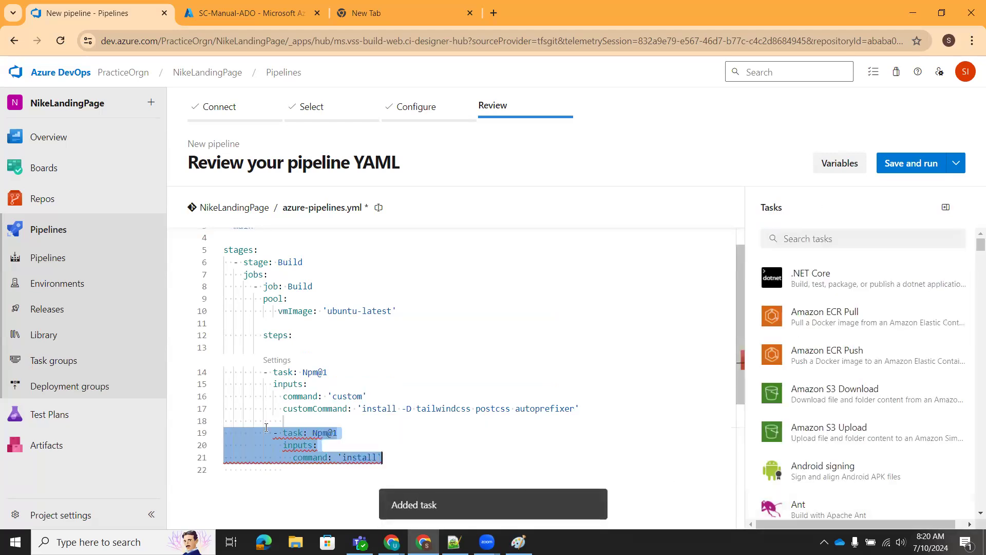
- Outdent the second Npm@1 task block two spaces so that its dash aligns with the first task
{"action": "left_click", "coordinate": [395, 464]}
{"action": "left_click_drag", "start_coordinate": [395, 463], "coordinate": [302, 446]}
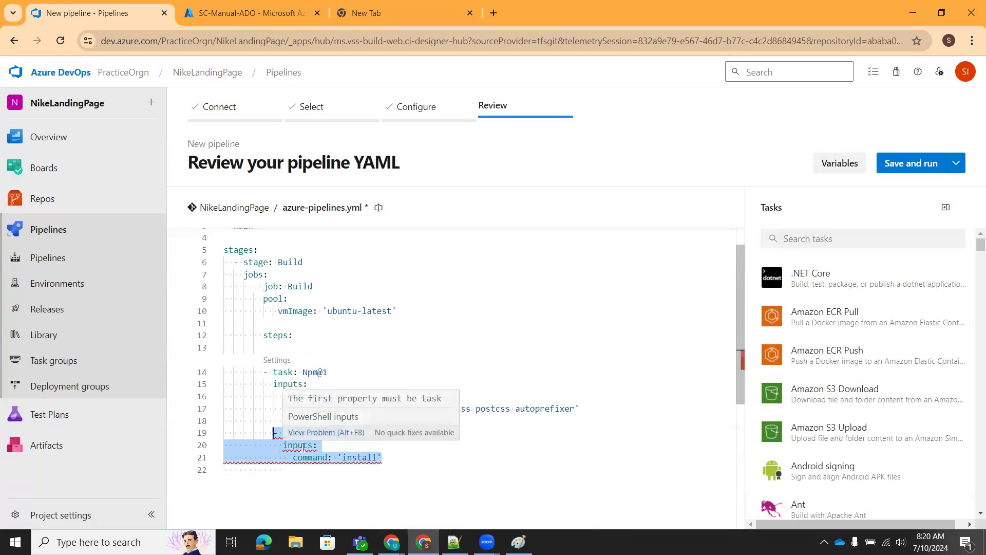
{"action": "key", "text": "shift+Tab"}
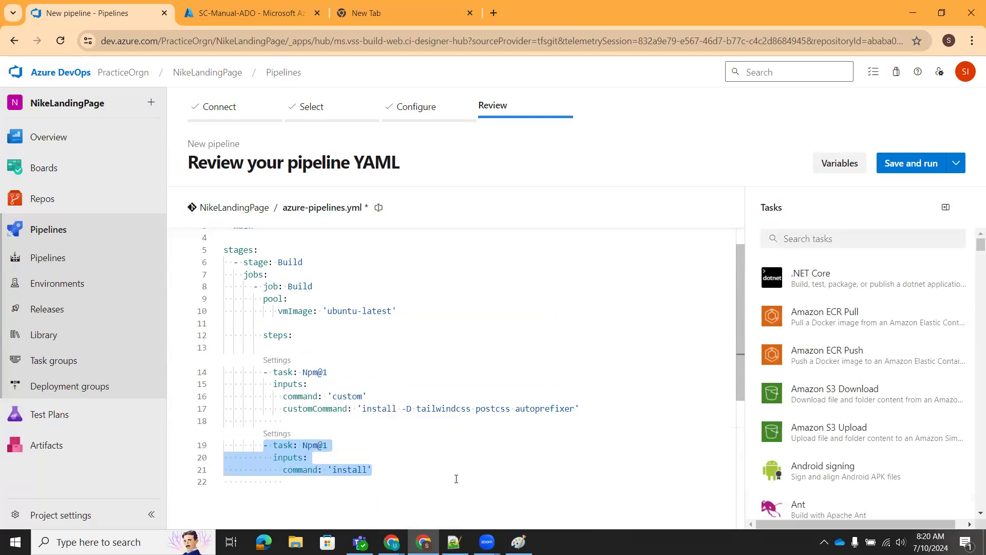
- Change the second npm task's command value to 'custom'
{"action": "left_click", "coordinate": [355, 469]}
{"action": "scroll", "coordinate": [308, 452], "scroll_direction": "down", "scroll_amount": 1}
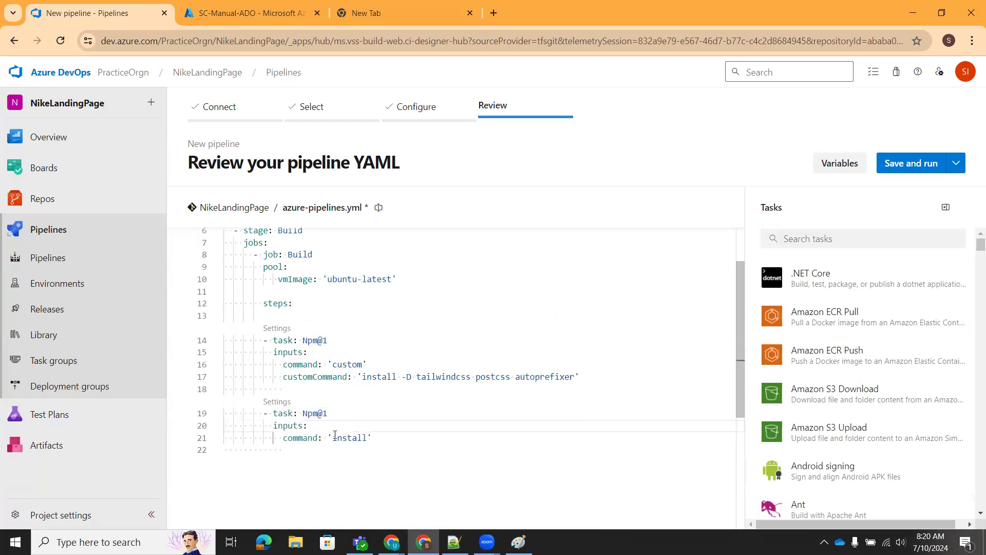
{"action": "scroll", "coordinate": [336, 435], "scroll_direction": "down", "scroll_amount": 2}
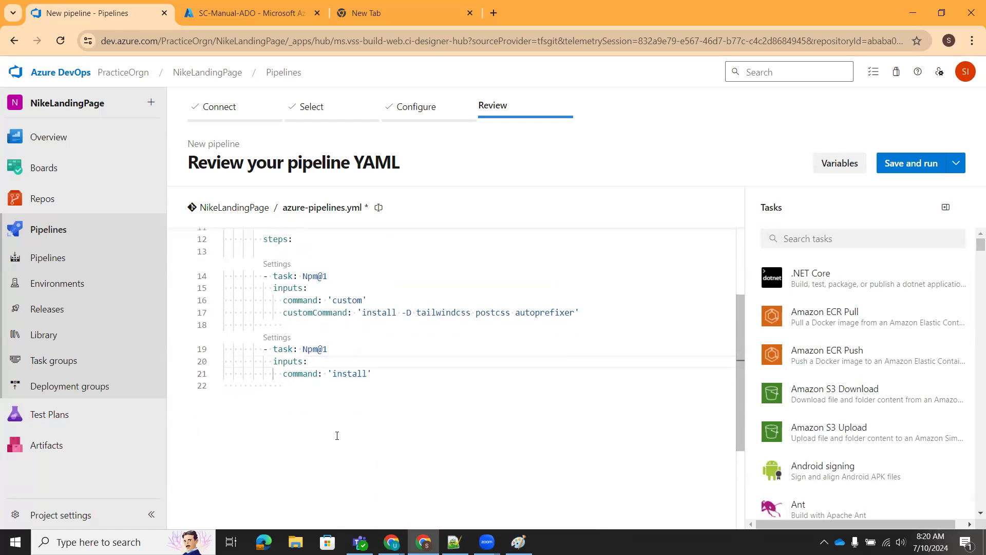
{"action": "left_click_drag", "start_coordinate": [332, 373], "coordinate": [368, 374]}
{"action": "type", "text": "custom'"}
- Add a customCommand key with the value 'run build' to the second npm task, followed by a new line
{"action": "key", "text": "Return"}
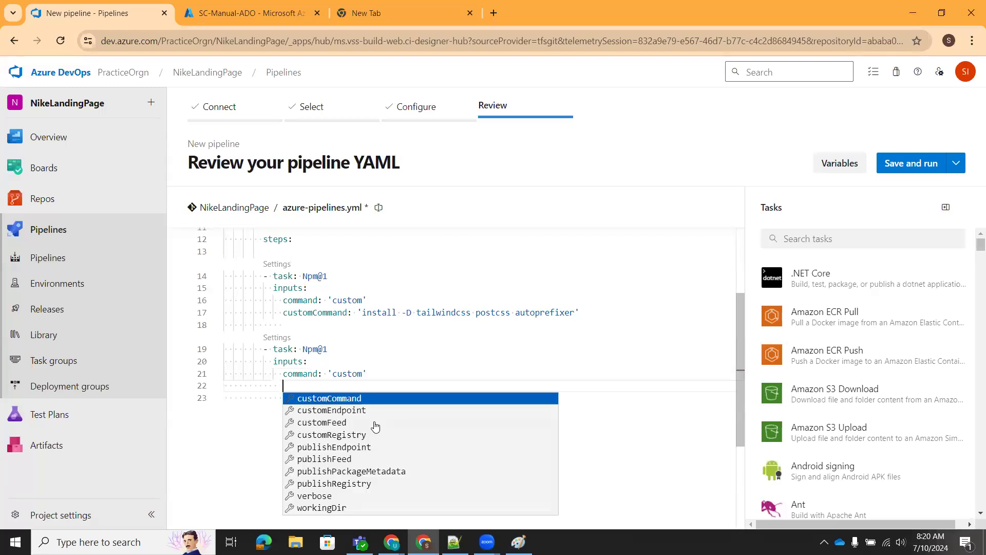
{"action": "key", "text": "Return"}
{"action": "type", "text": "''"}
{"action": "key", "text": "Left"}
{"action": "type", "text": "run bui"}
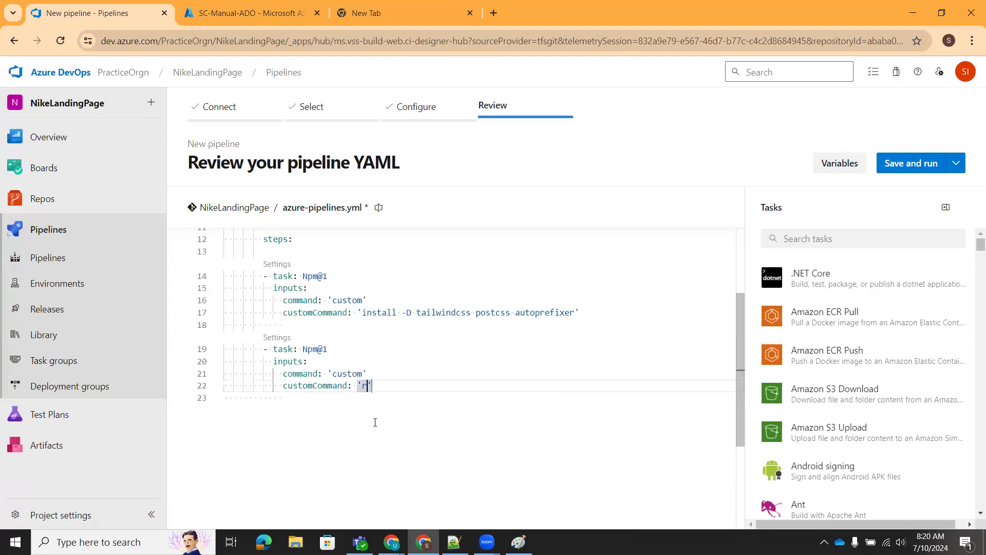
{"action": "type", "text": "ld"}
{"action": "key", "text": "End"}
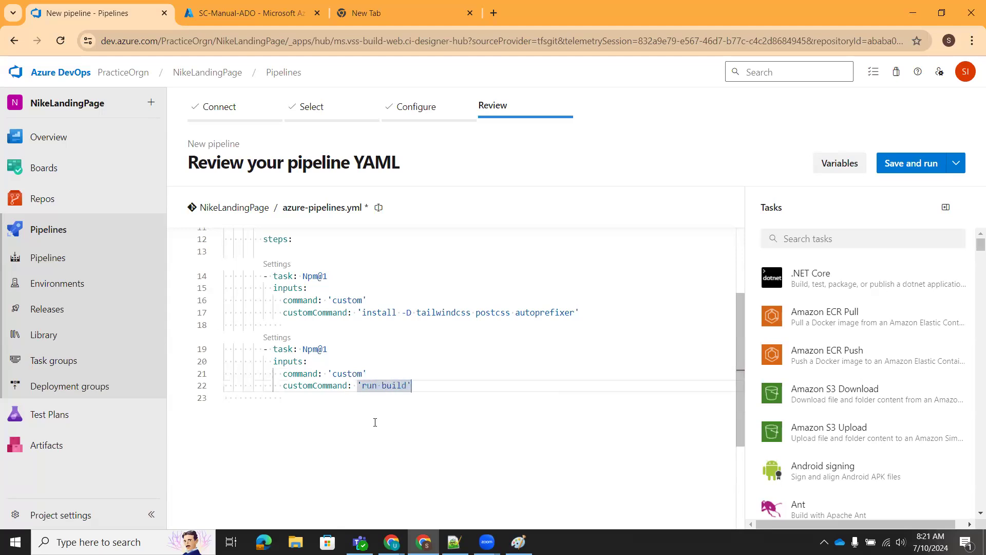
{"action": "key", "text": "Return"}
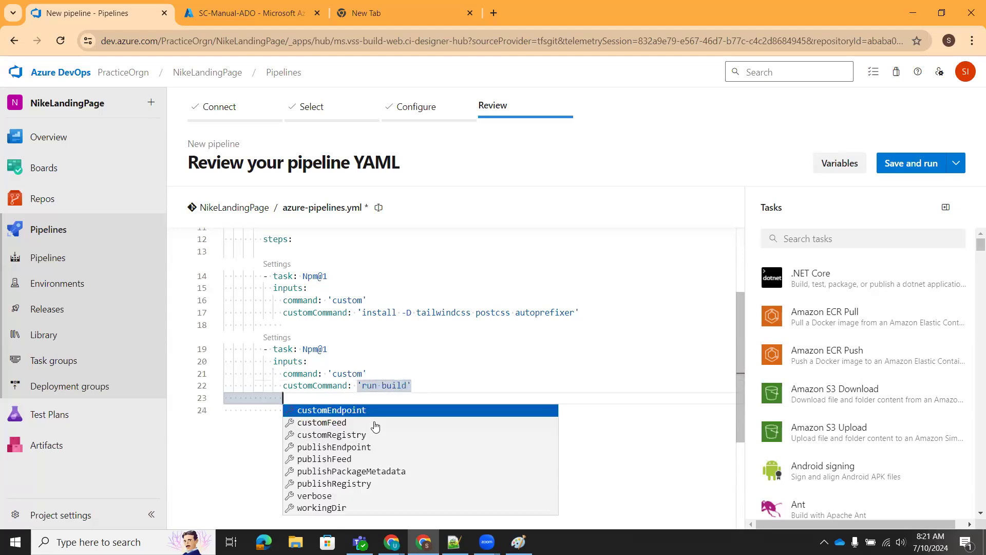
{"action": "key", "text": "Return"}
{"action": "key", "text": "BackSpace"}
{"action": "key", "text": "BackSpace"}
{"action": "key", "text": "BackSpace"}
{"action": "key", "text": "BackSpace"}
{"action": "key", "text": "BackSpace"}
{"action": "key", "text": "BackSpace"}
{"action": "key", "text": "BackSpace"}
{"action": "key", "text": "BackSpace"}
{"action": "key", "text": "BackSpace"}
{"action": "key", "text": "BackSpace"}
{"action": "key", "text": "BackSpace"}
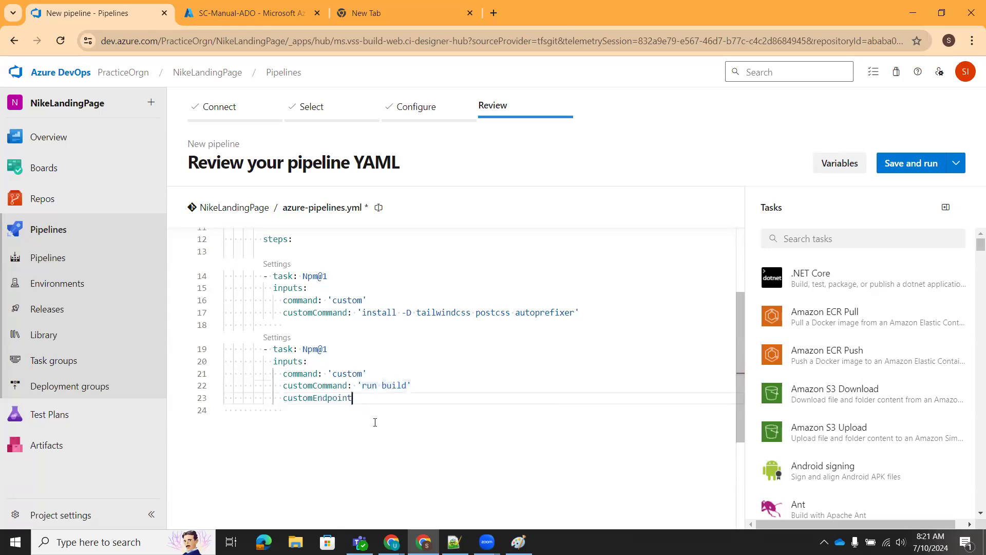
{"action": "key", "text": "BackSpace"}
{"action": "key", "text": "BackSpace"}
{"action": "key", "text": "BackSpace"}
{"action": "key", "text": "BackSpace"}
{"action": "key", "text": "BackSpace"}
- Add another blank line below the 'run build' command and clear the stray customEndpoint key from it
{"action": "key", "text": "Return"}
{"action": "key", "text": "Return"}
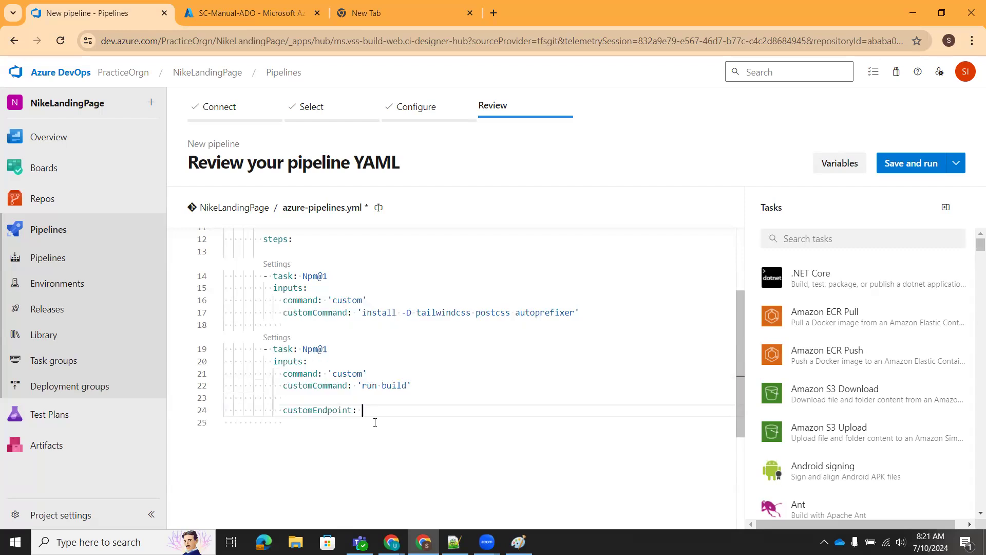
{"action": "mouse_move", "coordinate": [368, 414]}
{"action": "left_mouse_down"}
{"action": "mouse_move", "coordinate": [269, 411]}
{"action": "mouse_move", "coordinate": [382, 417]}
{"action": "left_mouse_up"}
{"action": "key", "text": "BackSpace"}
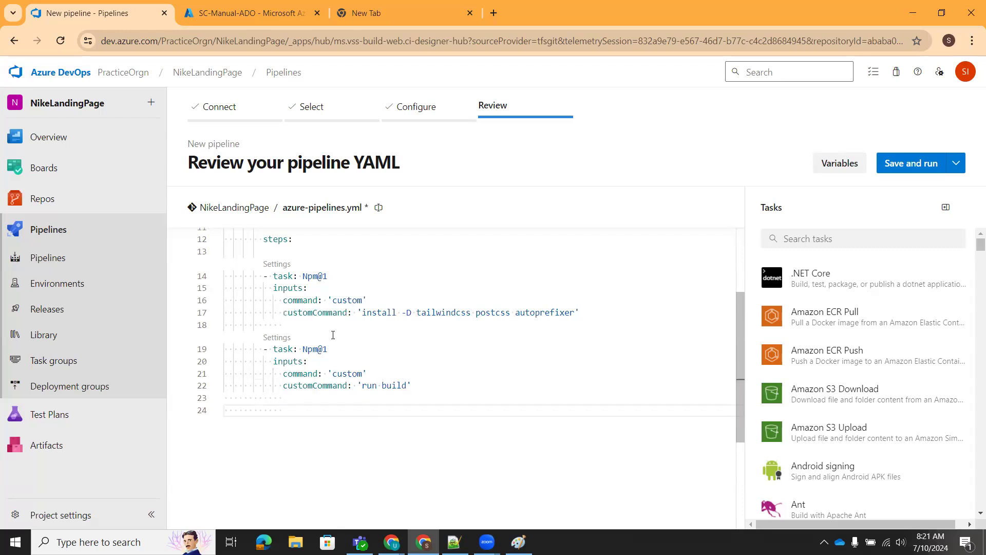
- Search the task assistant for npm and add a third npm task with the install command to the YAML
{"action": "scroll", "coordinate": [333, 335], "scroll_direction": "up", "scroll_amount": 1}
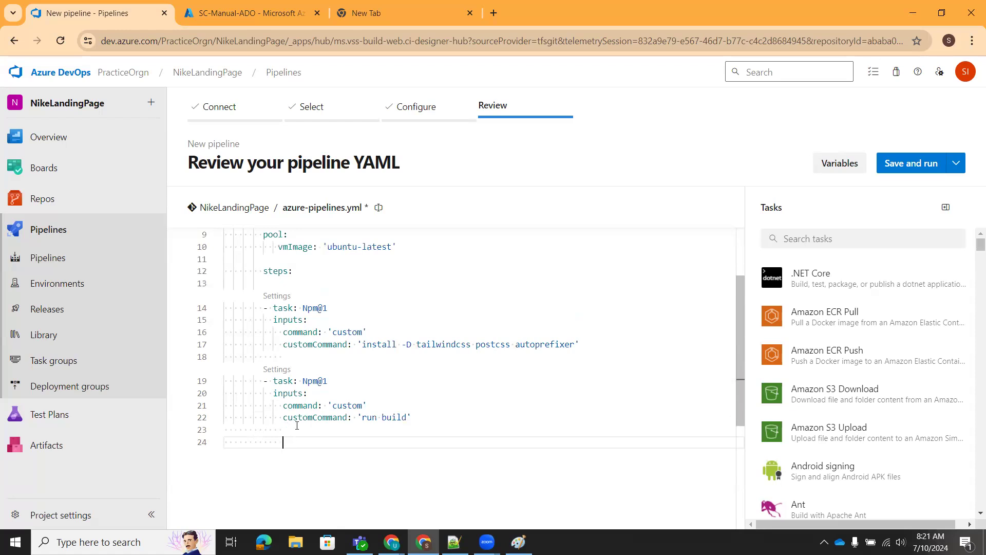
{"action": "left_click", "coordinate": [837, 247]}
{"action": "type", "text": "npm"}
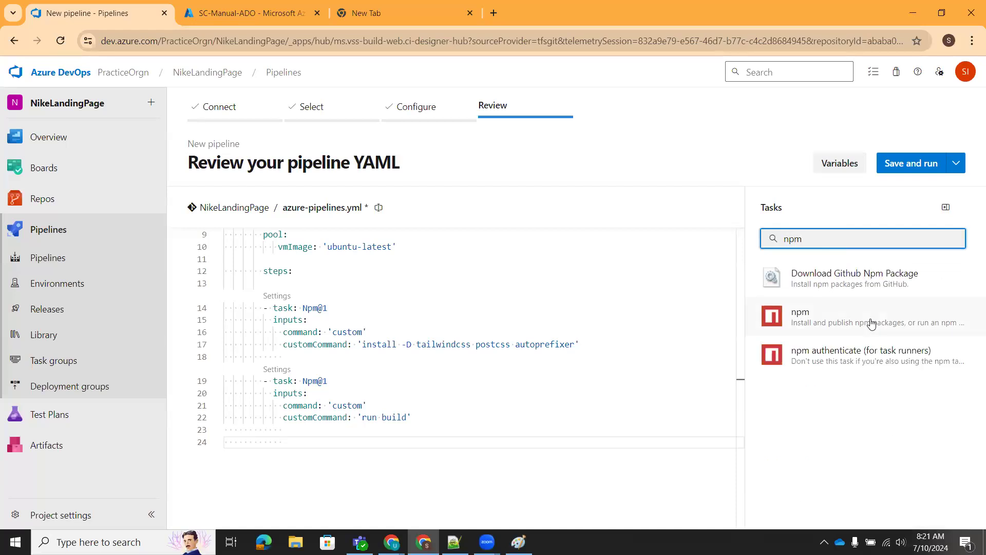
{"action": "left_click", "coordinate": [872, 323]}
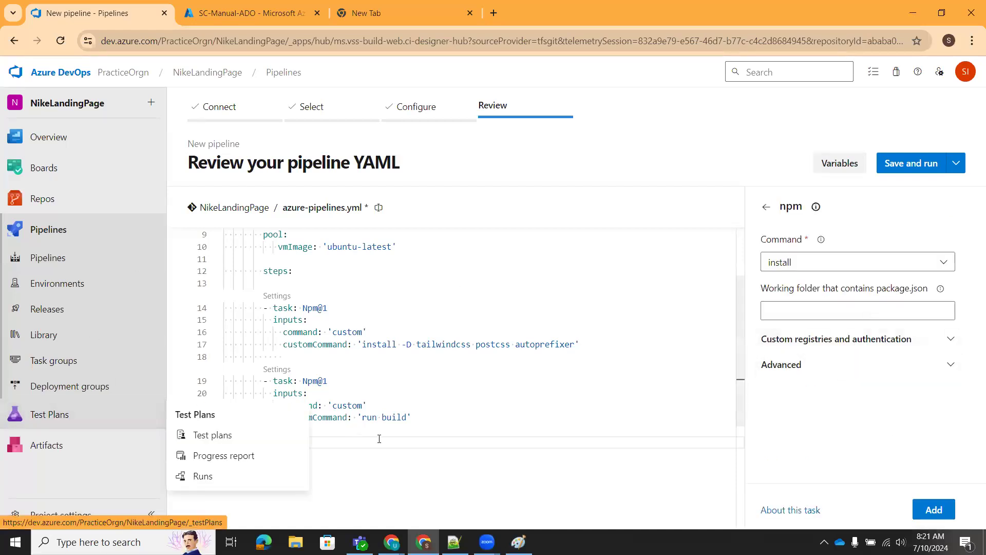
{"action": "left_click", "coordinate": [934, 509]}
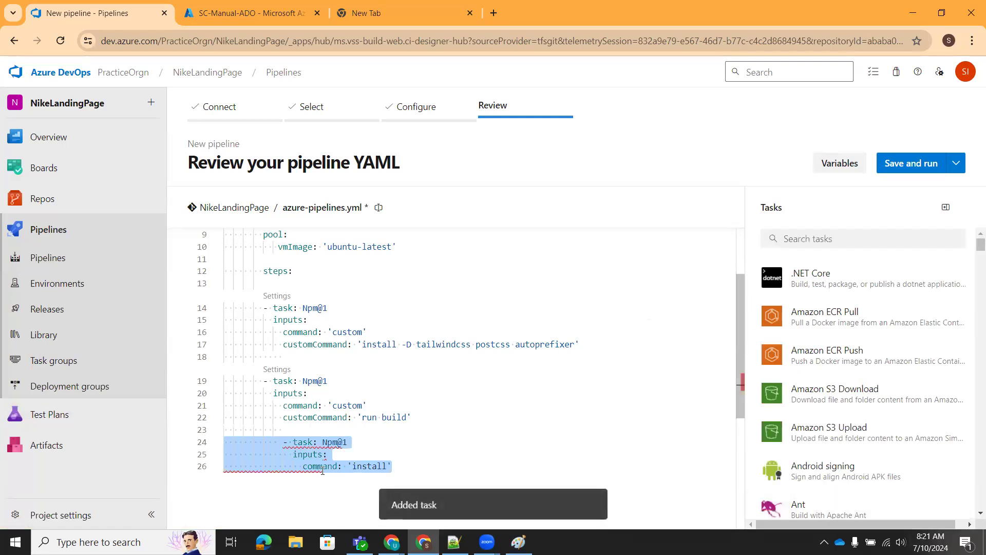
- Outdent the third Npm@1 task block four spaces so that its dash aligns with the other tasks
{"action": "left_click", "coordinate": [373, 456]}
{"action": "left_click_drag", "start_coordinate": [407, 465], "coordinate": [286, 441]}
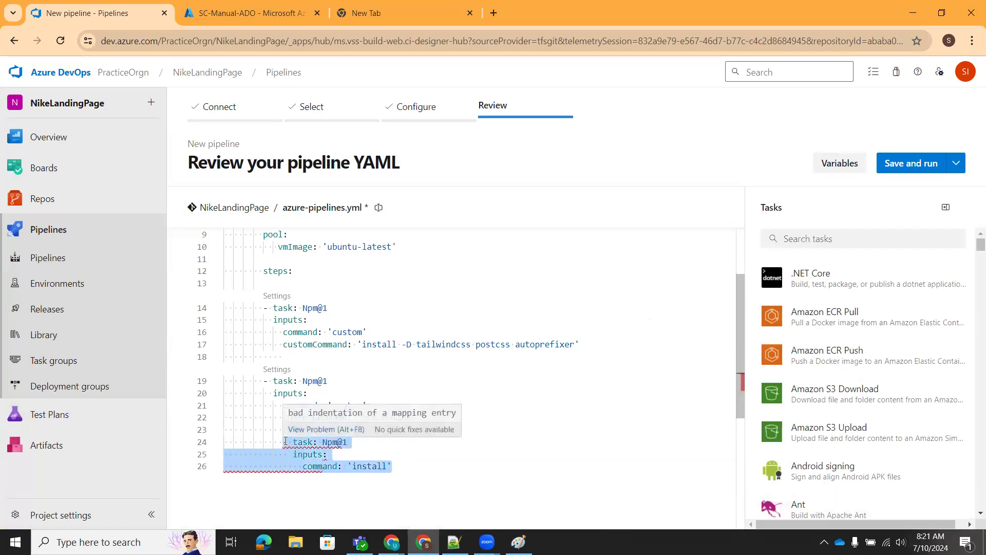
{"action": "key", "text": "shift+Tab"}
{"action": "key", "text": "shift+Tab"}
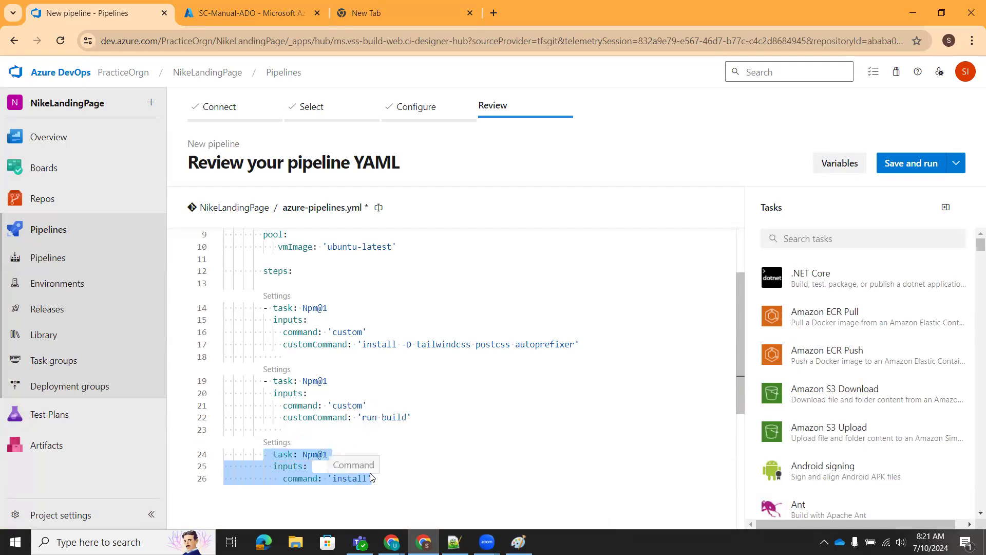
- Change the third npm task's command value to 'Publish'
{"action": "left_click", "coordinate": [409, 468]}
{"action": "scroll", "coordinate": [317, 465], "scroll_direction": "down", "scroll_amount": 1}
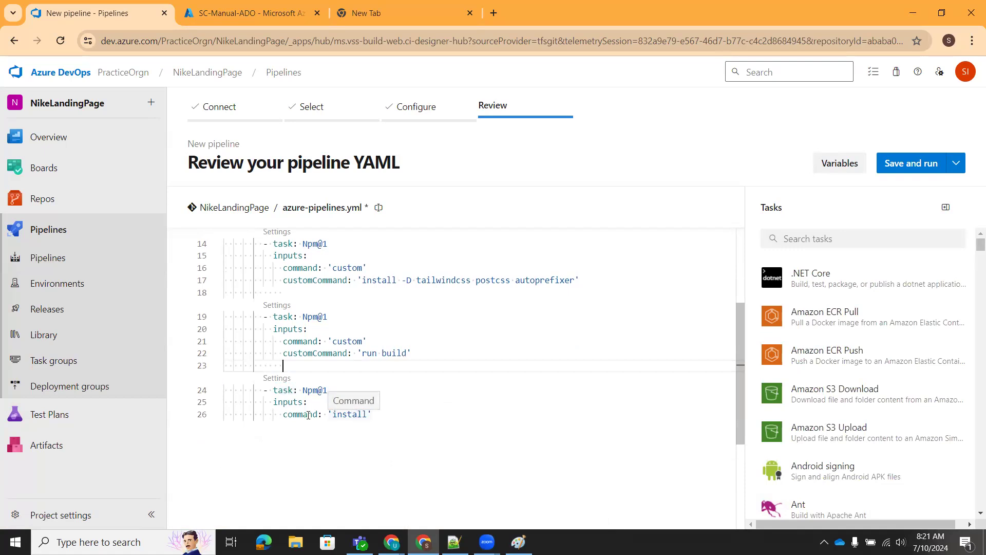
{"action": "left_click_drag", "start_coordinate": [332, 415], "coordinate": [367, 416]}
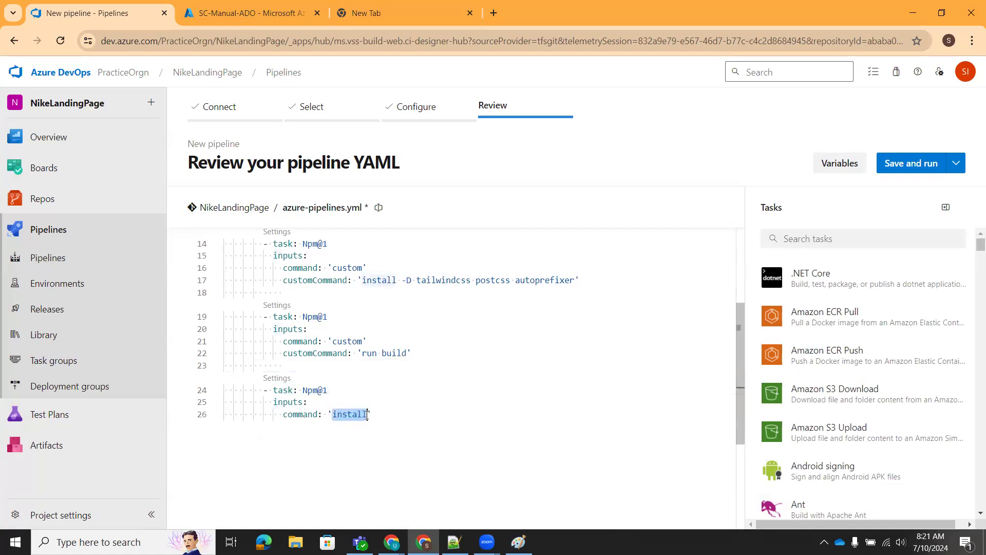
{"action": "type", "text": "Publish"}
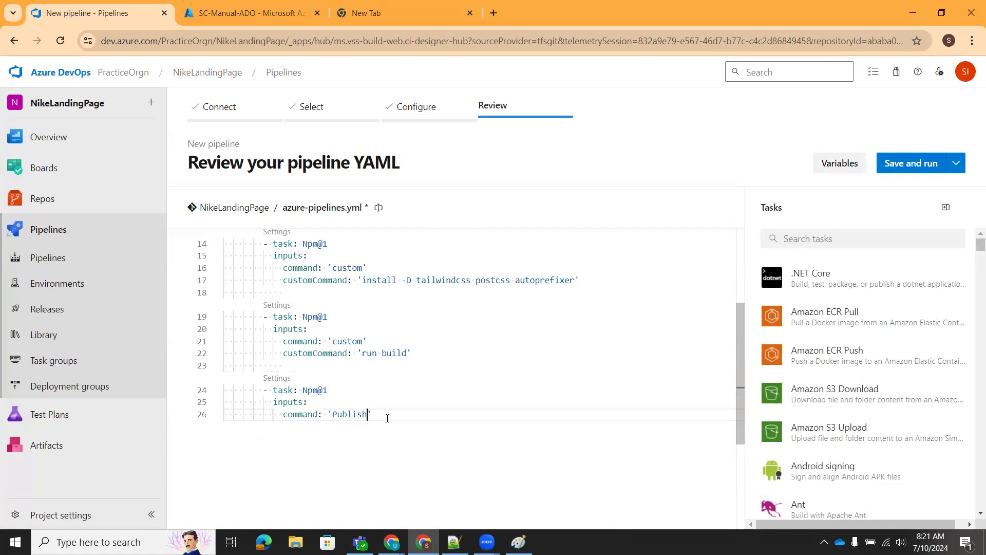
- Add a workingDir key with the value './dist' under the third npm task's command
{"action": "key", "text": "Return"}
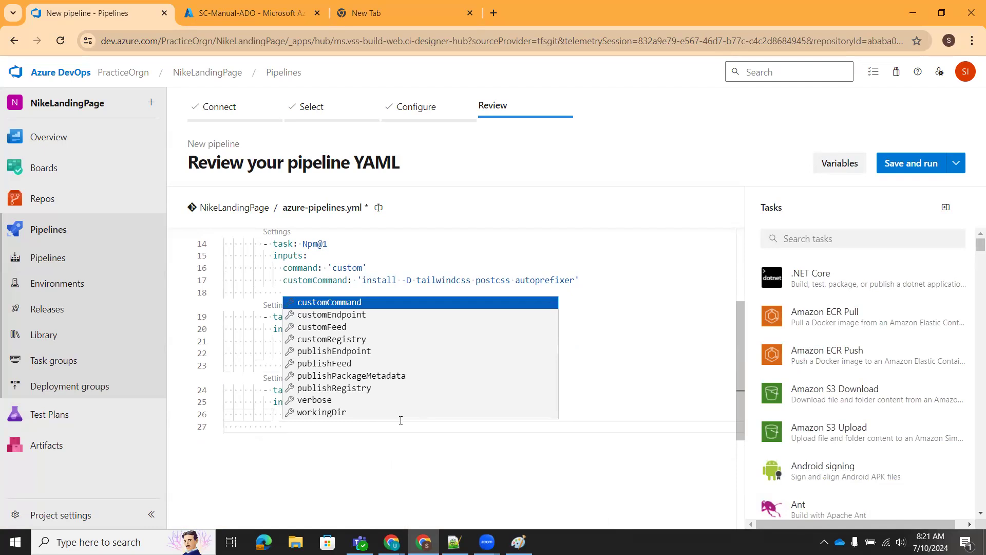
{"action": "type", "text": "w"}
{"action": "key", "text": "Return"}
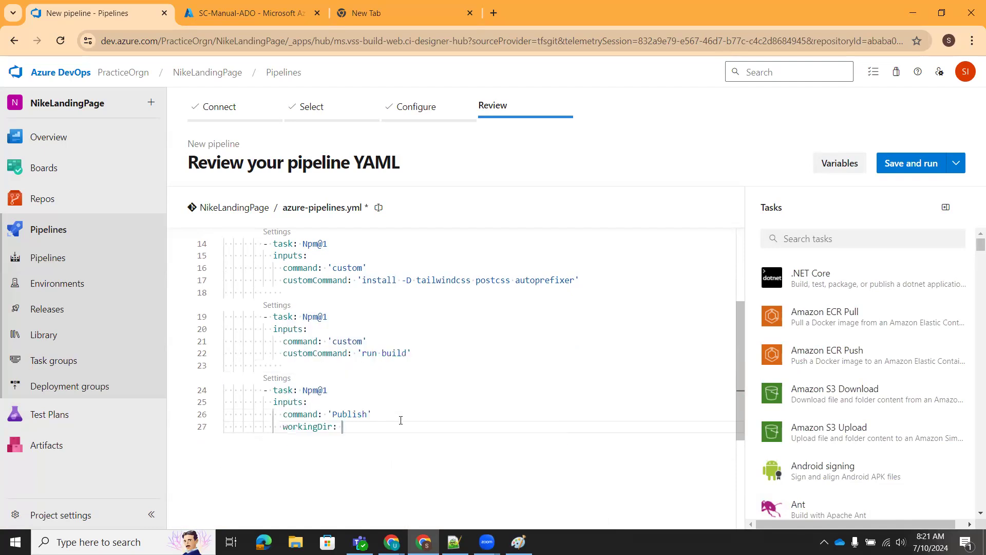
{"action": "type", "text": "''"}
{"action": "key", "text": "Left"}
{"action": "type", "text": "./dist"}
{"action": "key", "text": "Right"}
- Add a publishRegistry key with the value useFeed below workingDir in the third npm task
{"action": "key", "text": "Return"}
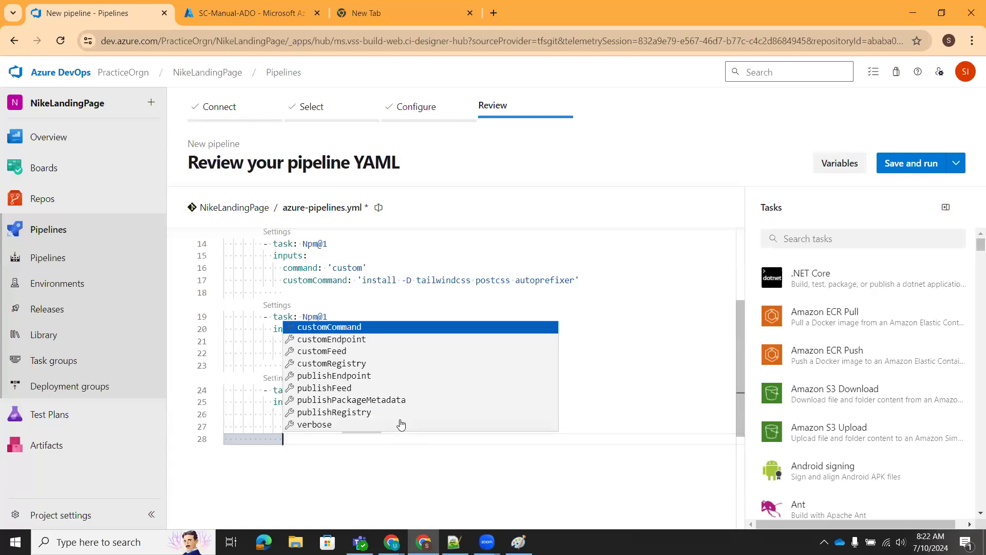
{"action": "key", "text": "Down"}
{"action": "key", "text": "Down"}
{"action": "key", "text": "Down"}
{"action": "key", "text": "Down"}
{"action": "key", "text": "Down"}
{"action": "key", "text": "Down"}
{"action": "key", "text": "Down"}
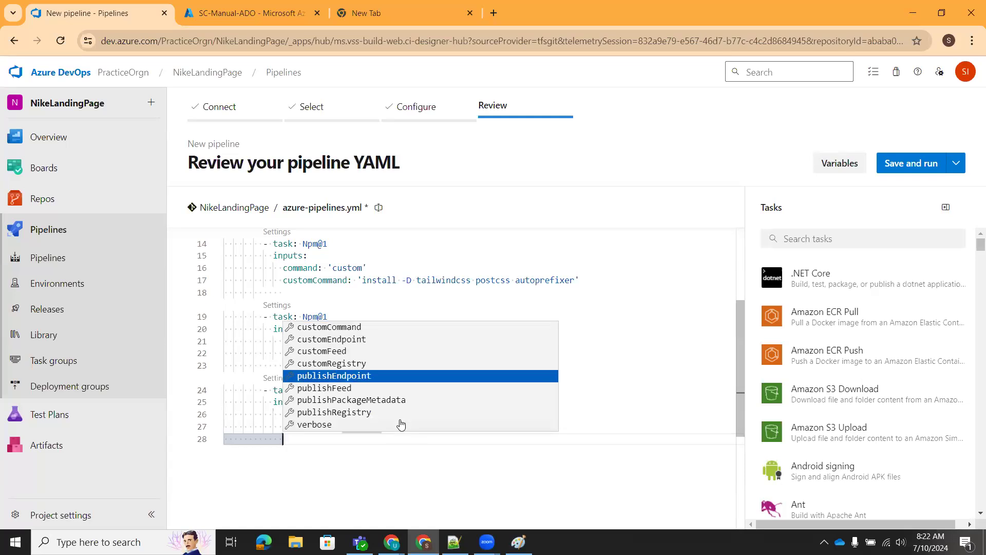
{"action": "key", "text": "Return"}
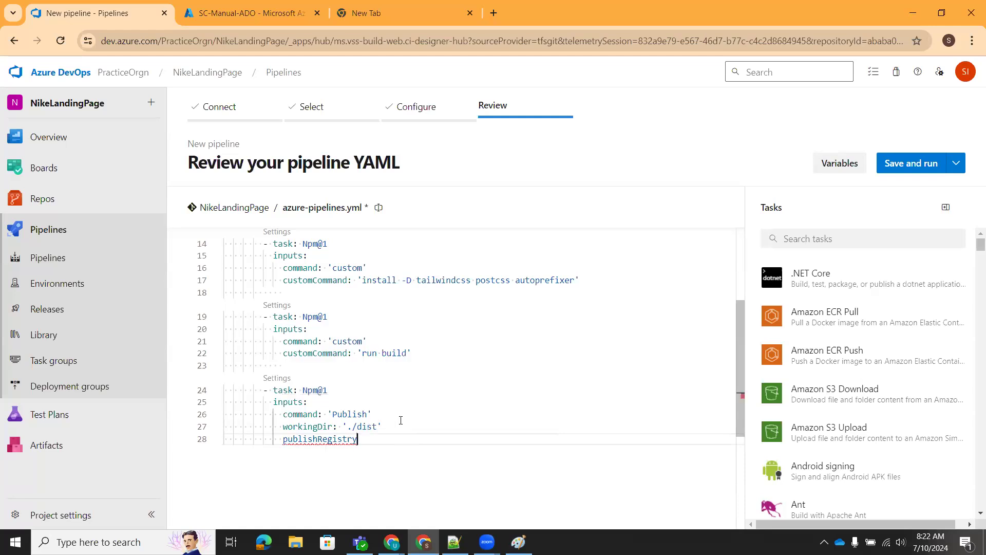
{"action": "type", "text": ": use"}
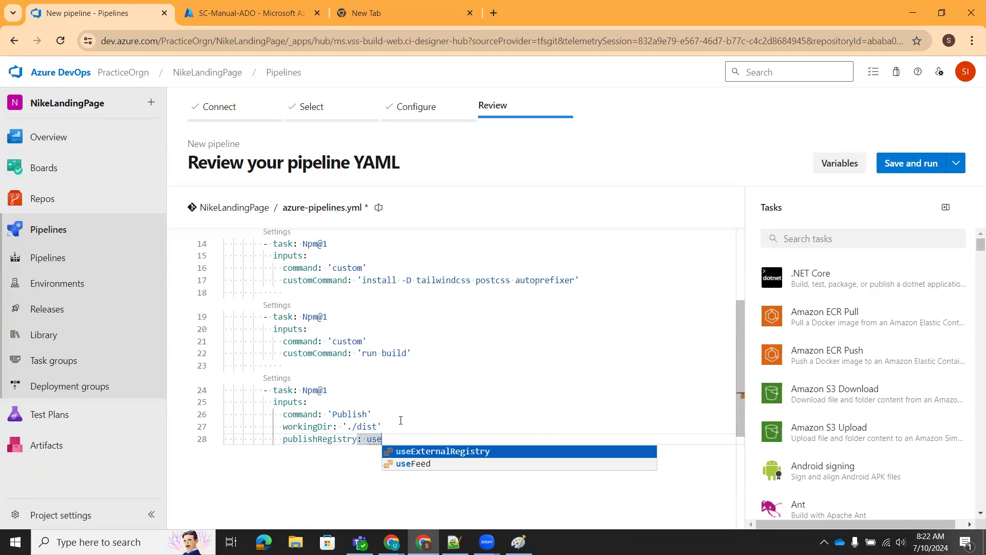
{"action": "key", "text": "Down"}
{"action": "key", "text": "Return"}
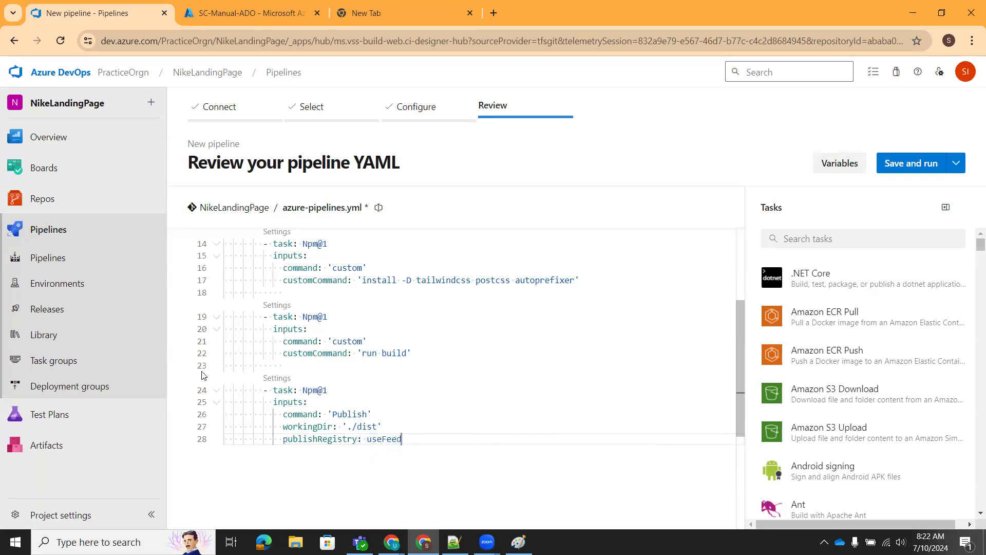
- Delete the third npm task from the YAML and save the pipeline with a commit directly to the main branch
{"action": "left_click_drag", "start_coordinate": [408, 438], "coordinate": [258, 373]}
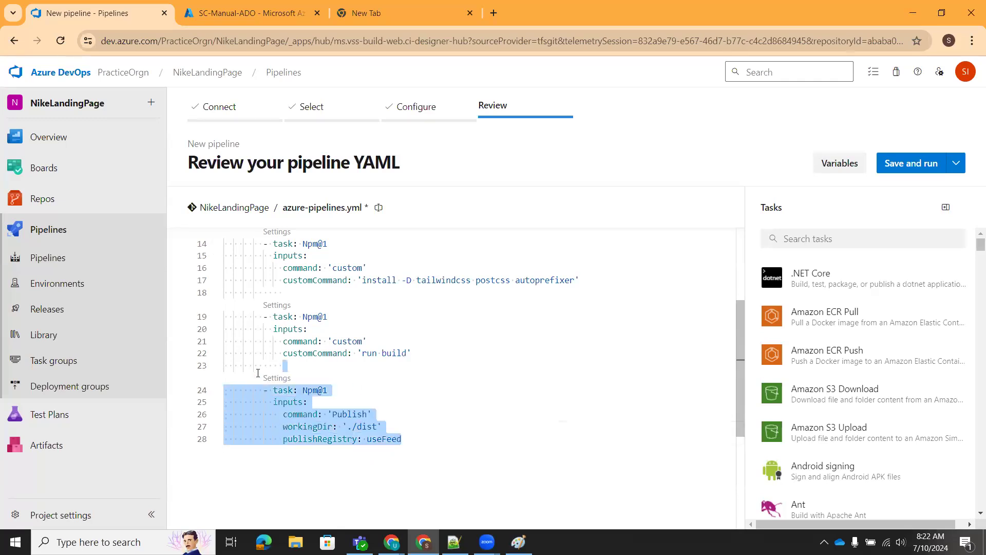
{"action": "key", "text": "Delete"}
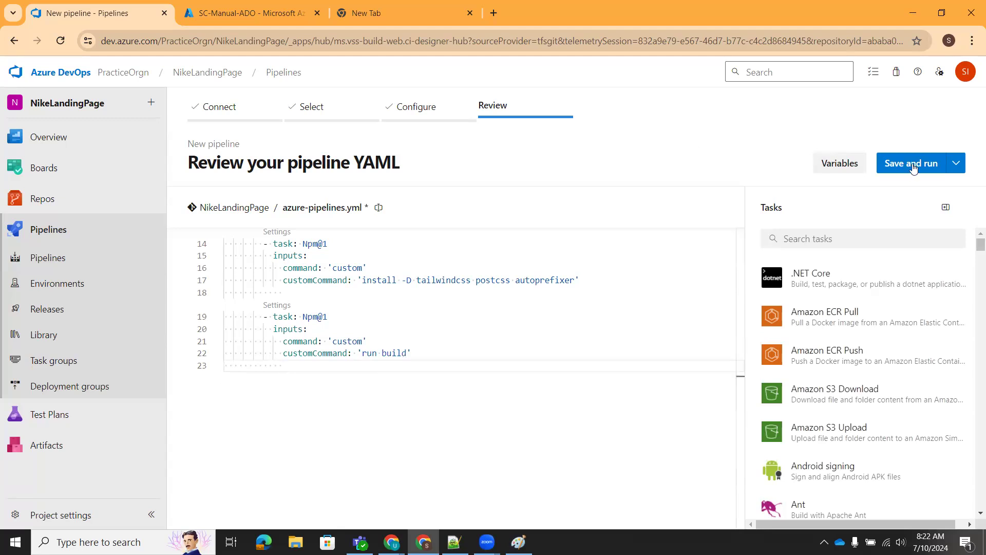
{"action": "left_click", "coordinate": [957, 169]}
{"action": "left_click", "coordinate": [863, 189]}
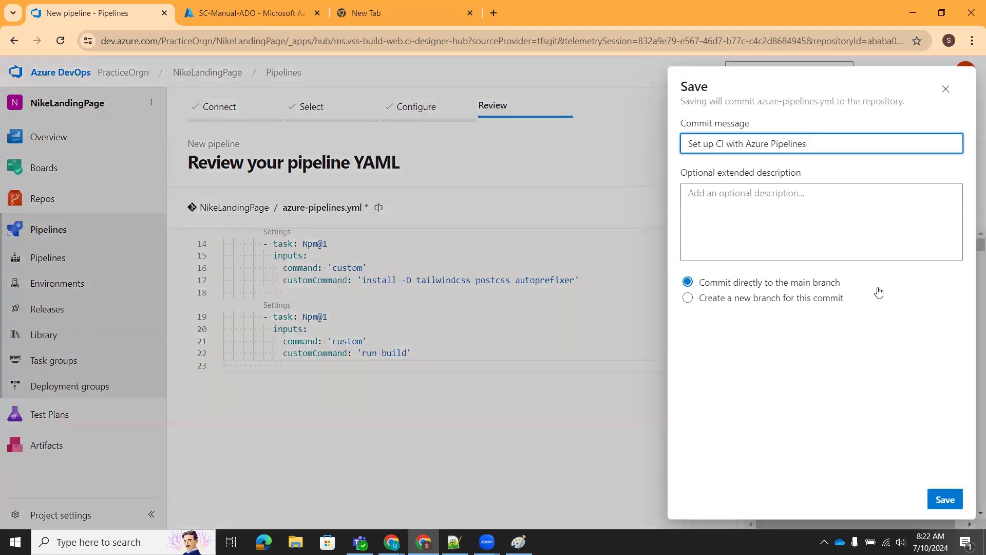
{"action": "left_click", "coordinate": [946, 498]}
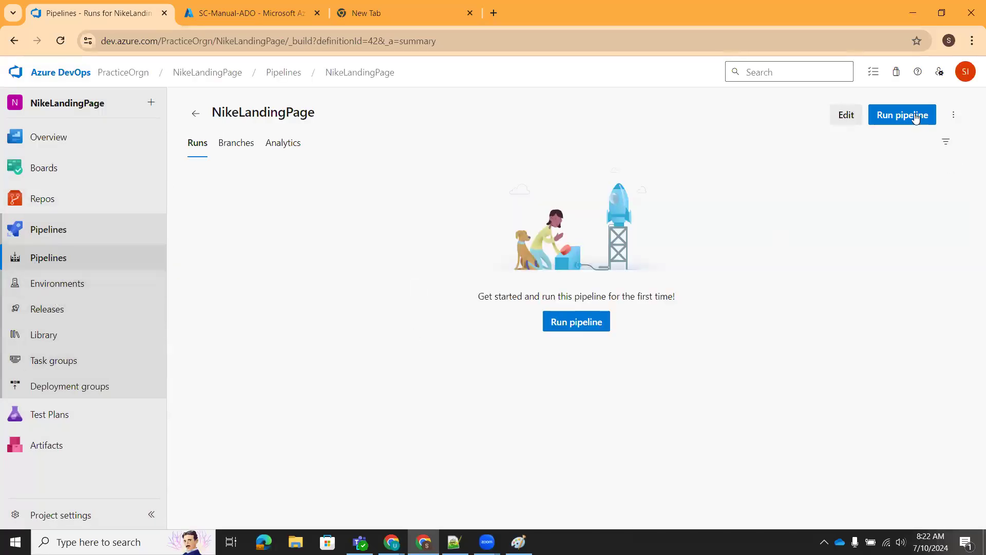
- Reopen the pipeline's YAML and review the custom install and run build commands of the two npm tasks
{"action": "left_click", "coordinate": [845, 115]}
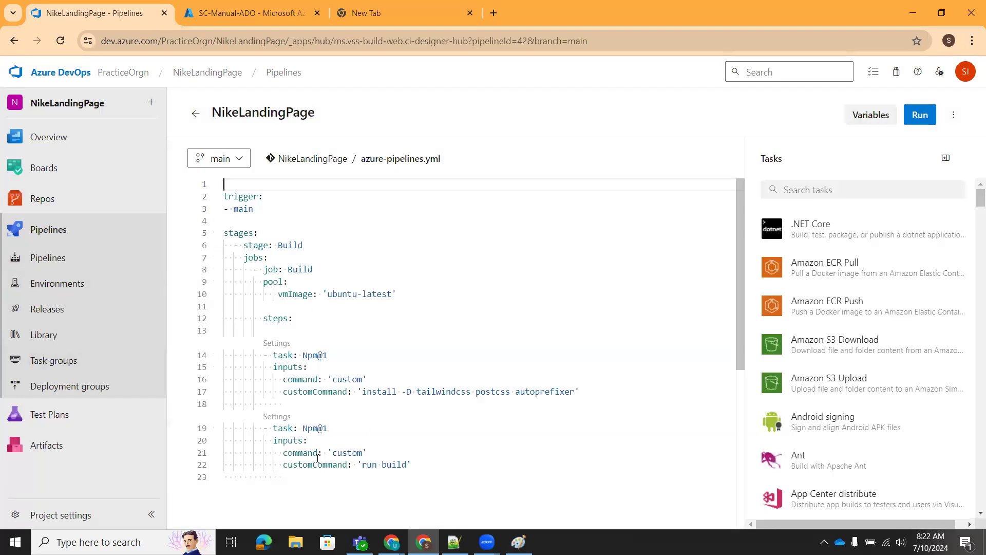
{"action": "left_click_drag", "start_coordinate": [359, 392], "coordinate": [412, 392]}
{"action": "left_click", "coordinate": [430, 467]}
{"action": "left_click_drag", "start_coordinate": [412, 466], "coordinate": [343, 466]}
{"action": "scroll", "coordinate": [317, 491], "scroll_direction": "down", "scroll_amount": 3}
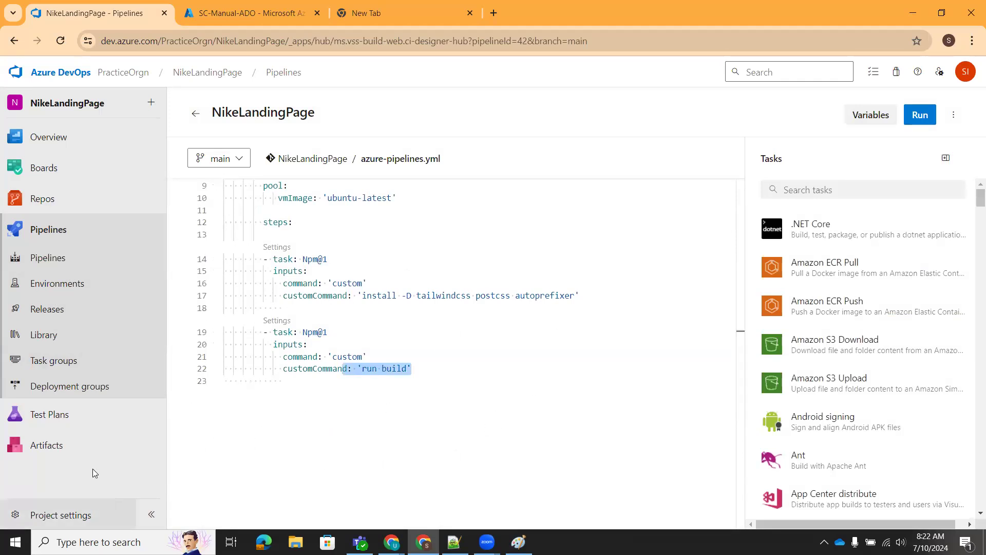
- Start a new feed in Azure Artifacts and name it FeedNike
{"action": "left_click", "coordinate": [68, 448]}
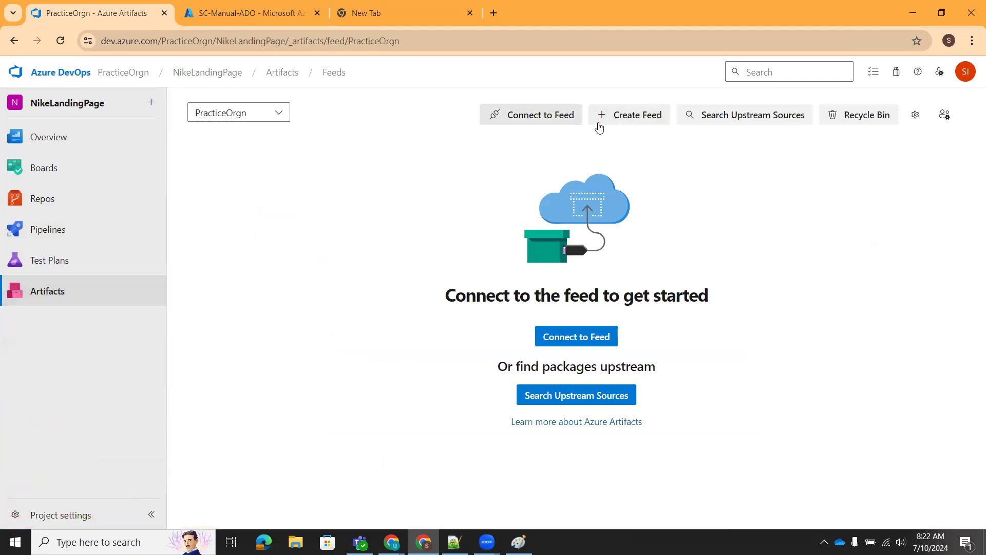
{"action": "left_click", "coordinate": [641, 120]}
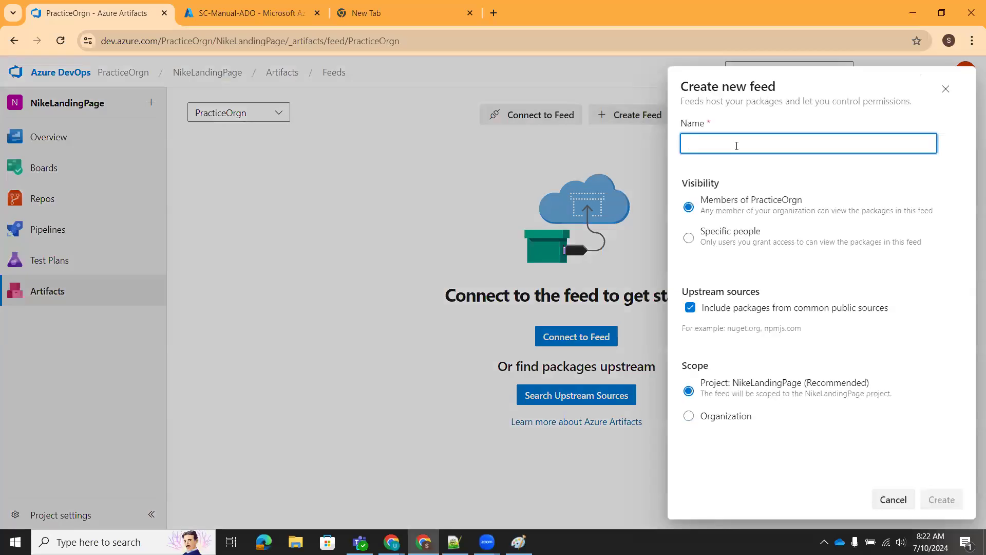
{"action": "type", "text": "Nike"}
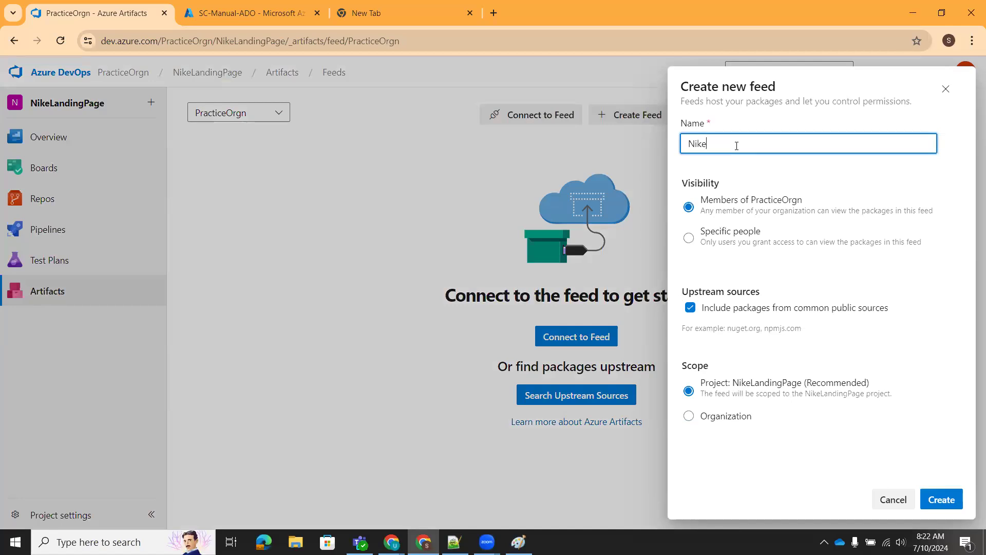
{"action": "key", "text": "BackSpace"}
{"action": "key", "text": "BackSpace"}
{"action": "key", "text": "BackSpace"}
{"action": "type", "text": "Feed"}
{"action": "left_click", "coordinate": [752, 154]}
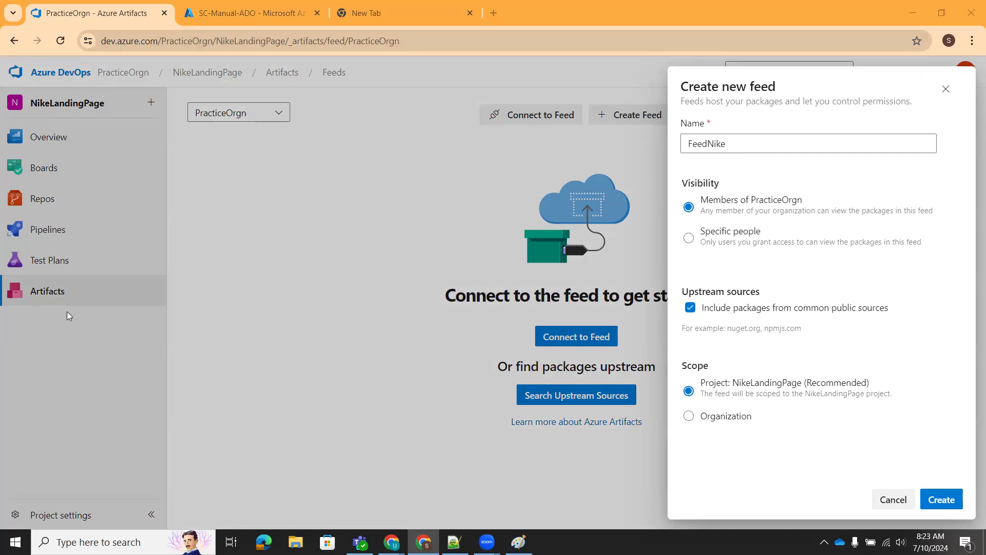
- Create the feed with visibility for members of PracticeOrgn and the scope set to the NikeLandingPage project
{"action": "left_click", "coordinate": [690, 243]}
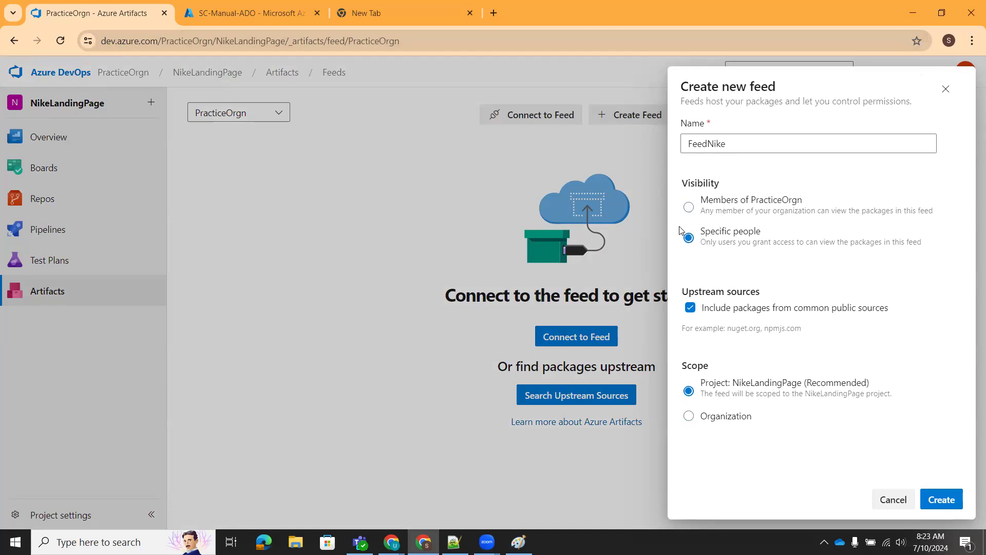
{"action": "left_click", "coordinate": [688, 207]}
{"action": "left_click", "coordinate": [687, 416]}
{"action": "left_click", "coordinate": [689, 391]}
{"action": "left_click", "coordinate": [943, 501]}
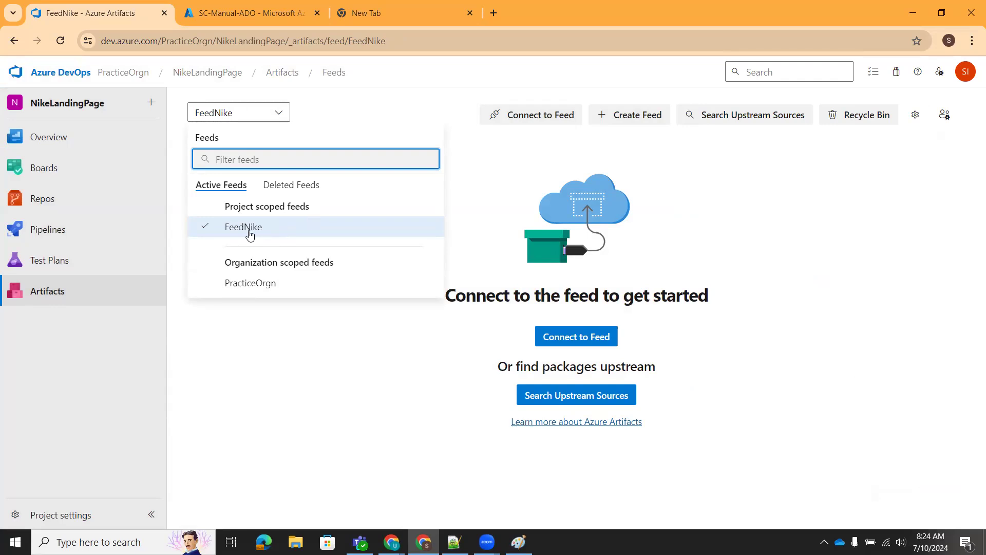
- Go back to the pipelines and open the NikeLandingPage pipeline's YAML for editing
{"action": "mouse_move", "coordinate": [66, 136]}
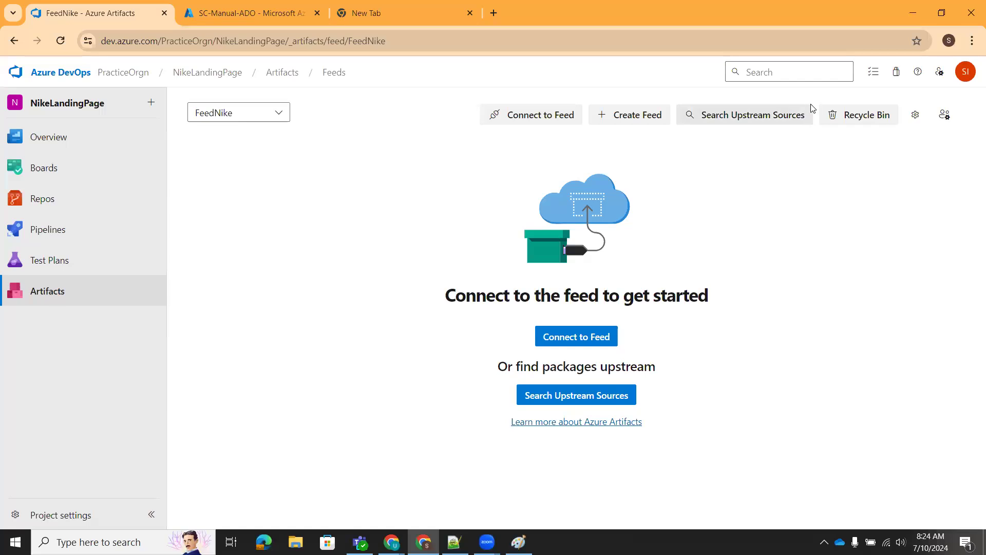
{"action": "mouse_move", "coordinate": [147, 227]}
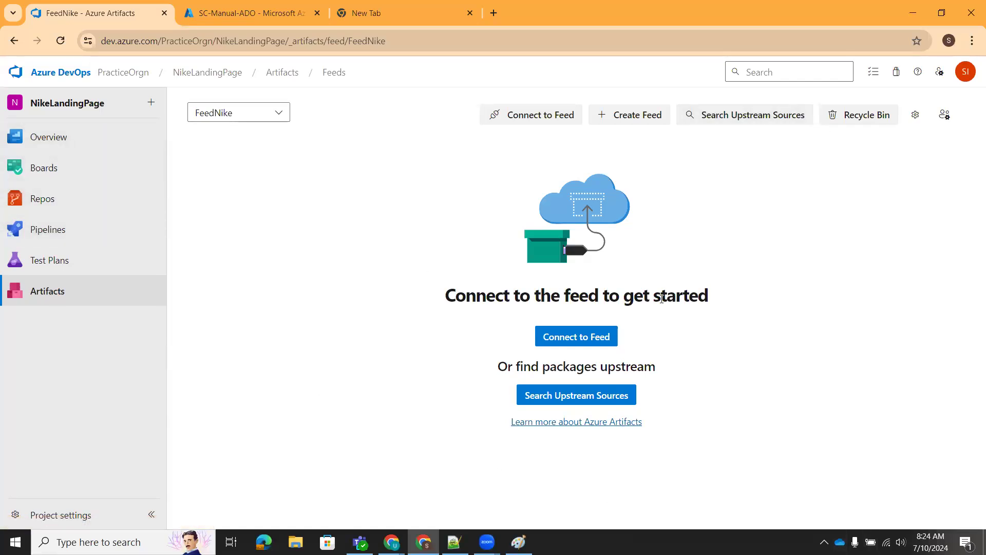
{"action": "left_click", "coordinate": [52, 230]}
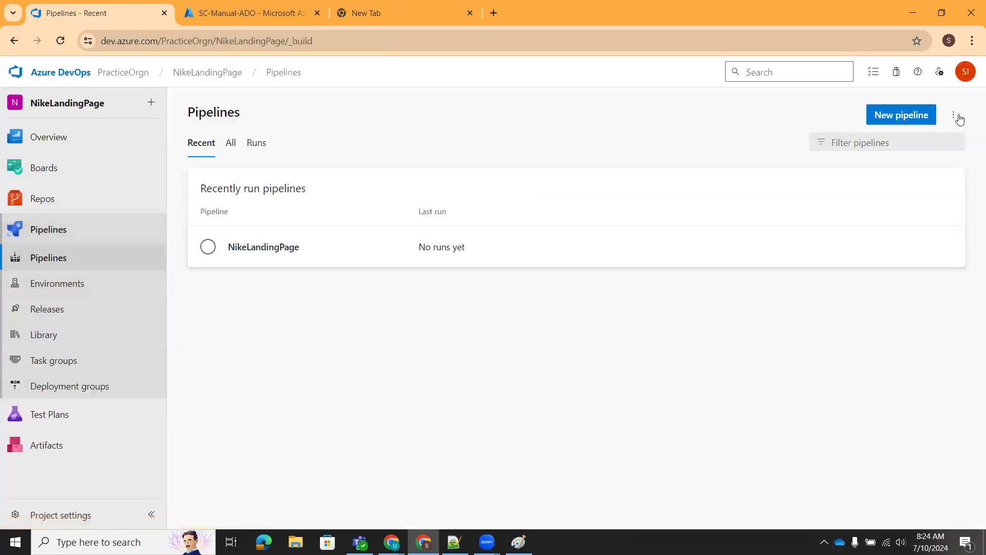
{"action": "left_click", "coordinate": [955, 116]}
{"action": "left_click", "coordinate": [275, 249]}
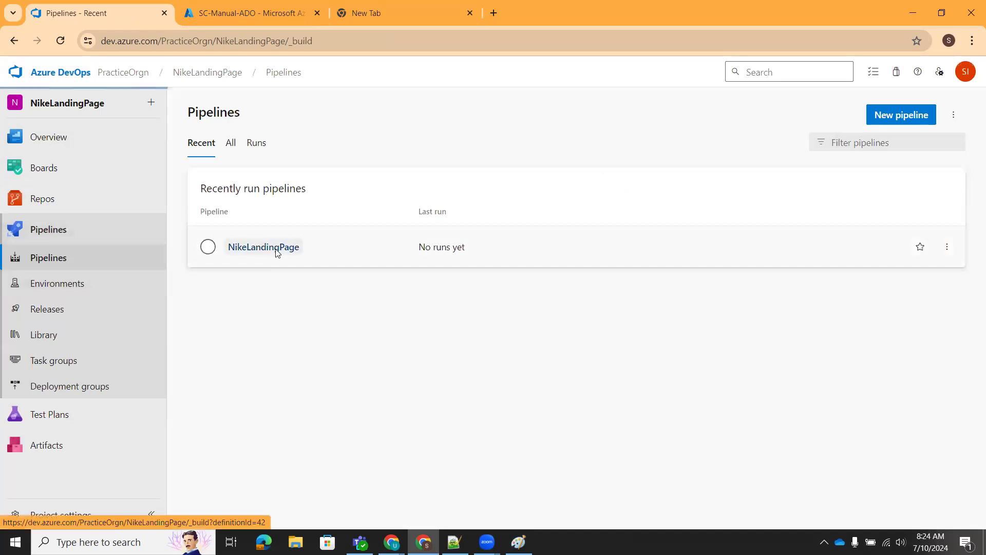
{"action": "left_click", "coordinate": [847, 115]}
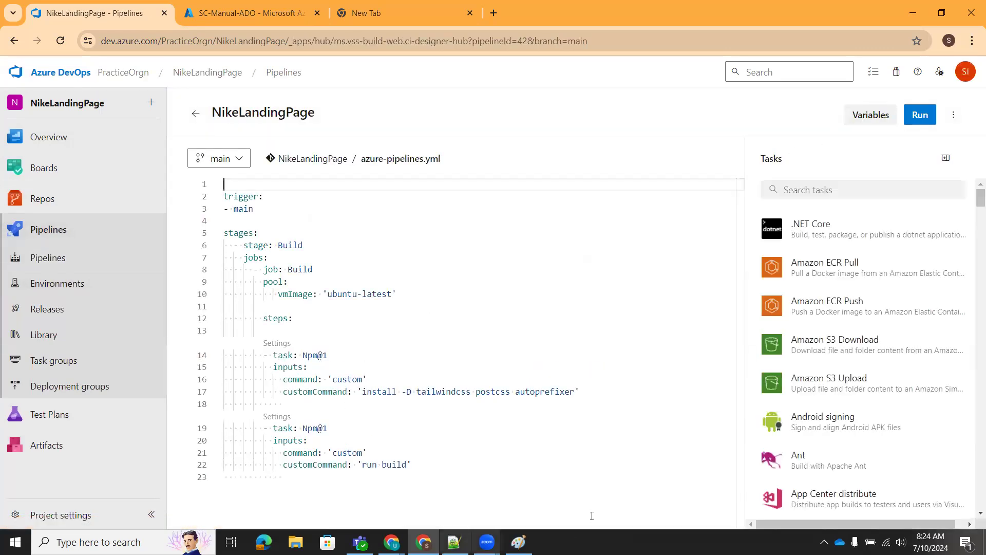
- Find the npm task in the task assistant for the end of the YAML and set its command to publish
{"action": "scroll", "coordinate": [311, 354], "scroll_direction": "down", "scroll_amount": 3}
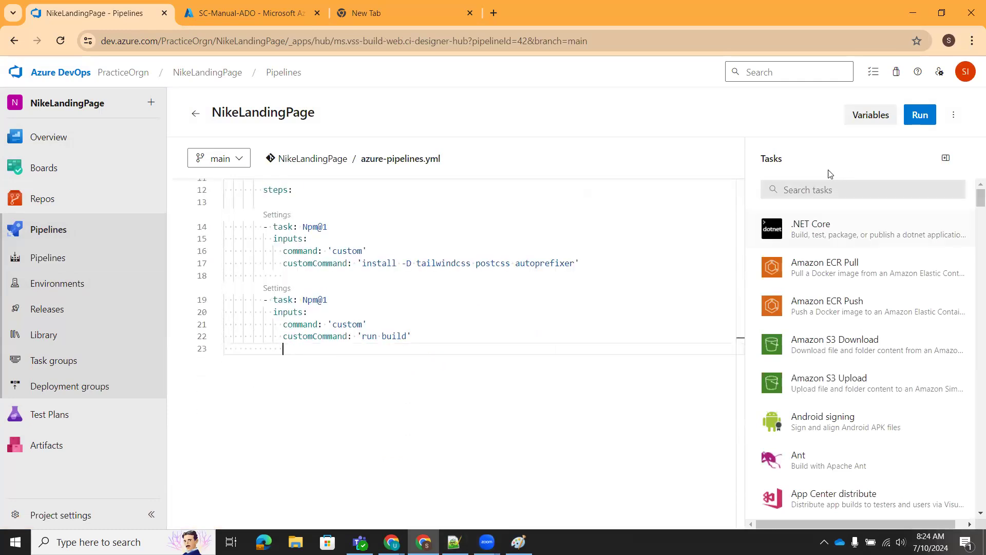
{"action": "left_click", "coordinate": [810, 190]}
{"action": "type", "text": "npm"}
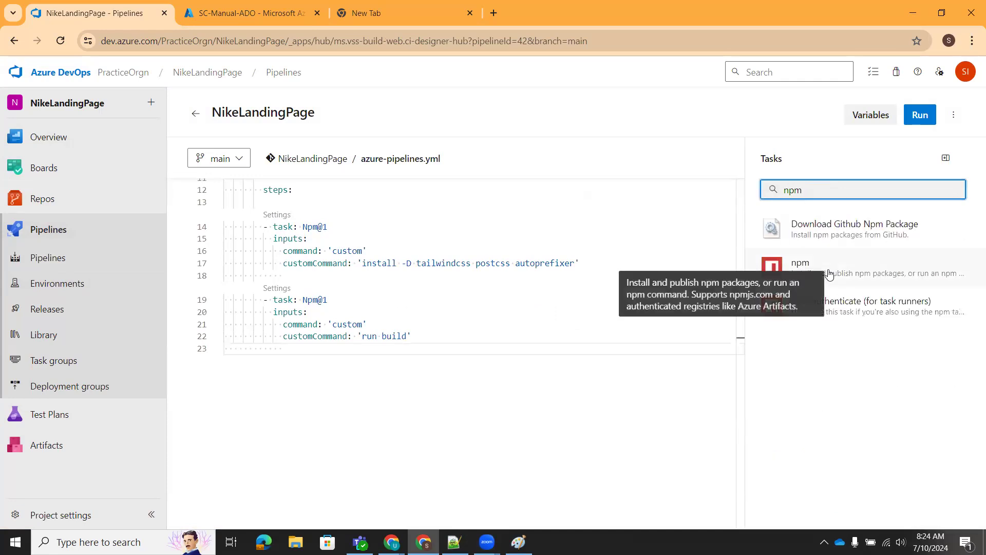
{"action": "left_click", "coordinate": [830, 273]}
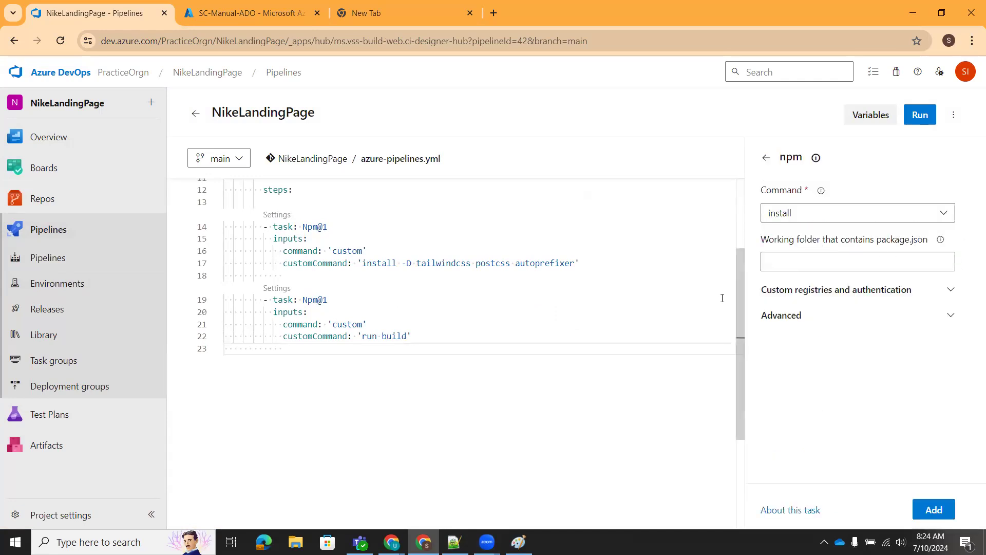
{"action": "left_click", "coordinate": [950, 319]}
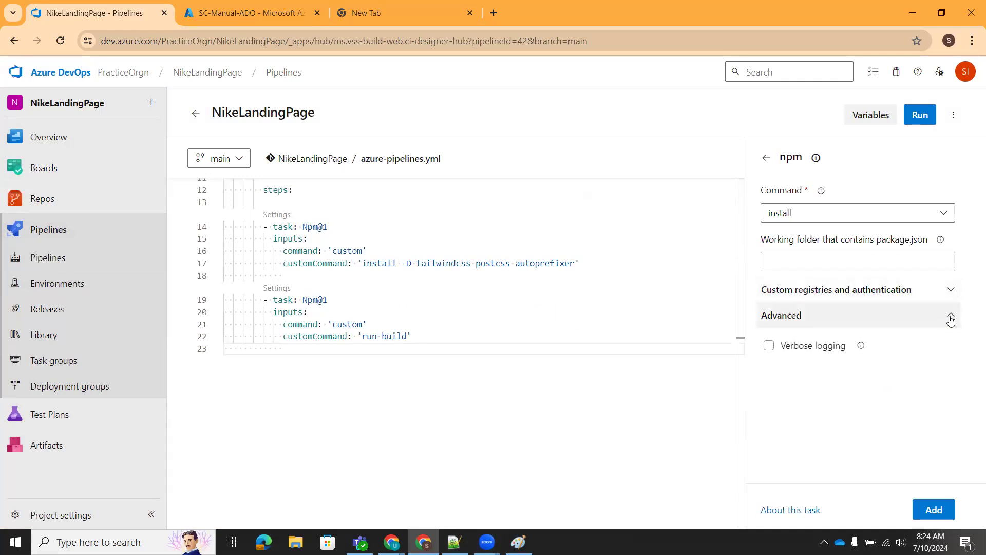
{"action": "left_click", "coordinate": [945, 214]}
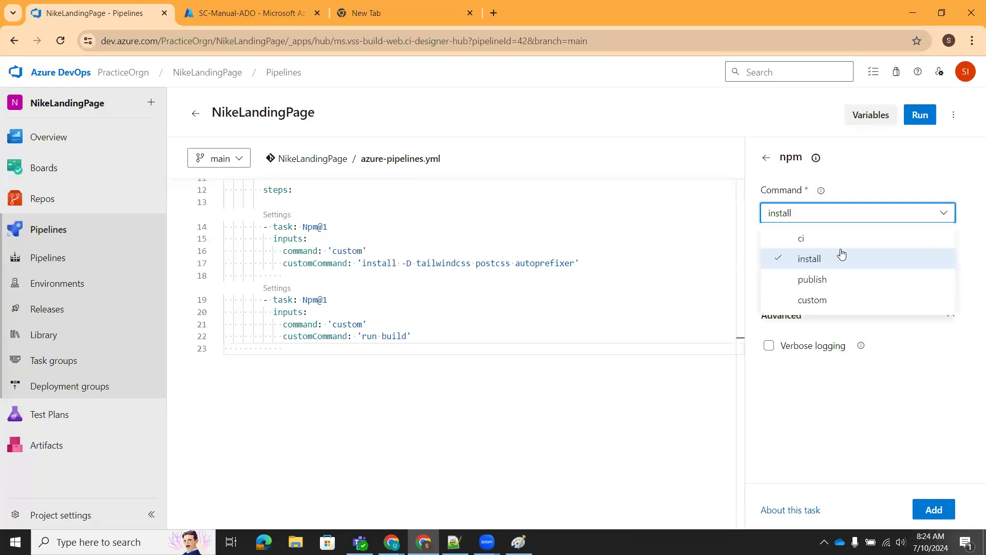
{"action": "left_click", "coordinate": [823, 288]}
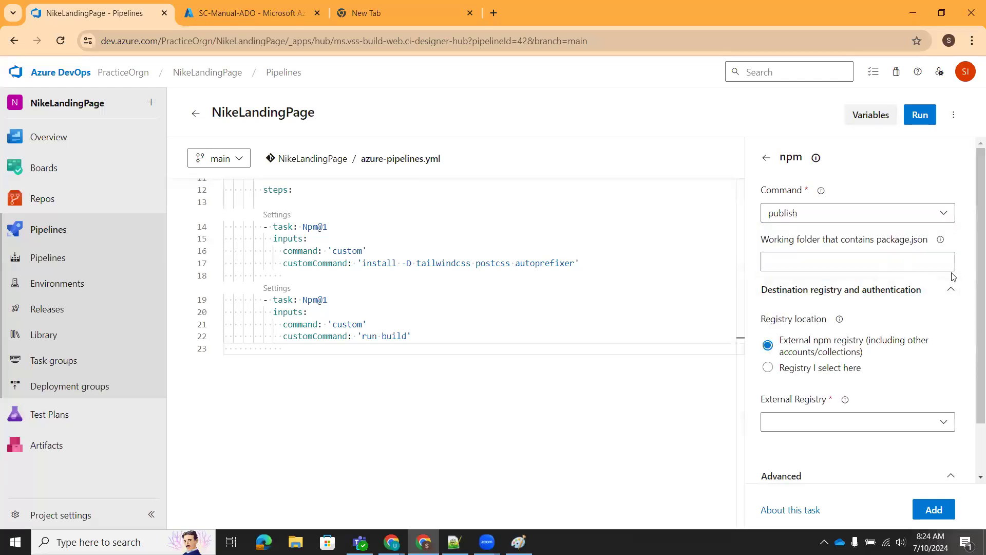
- Set the npm task's working folder to ./dist, select FeedNike as the target registry and add the task to the YAML
{"action": "left_click", "coordinate": [804, 265]}
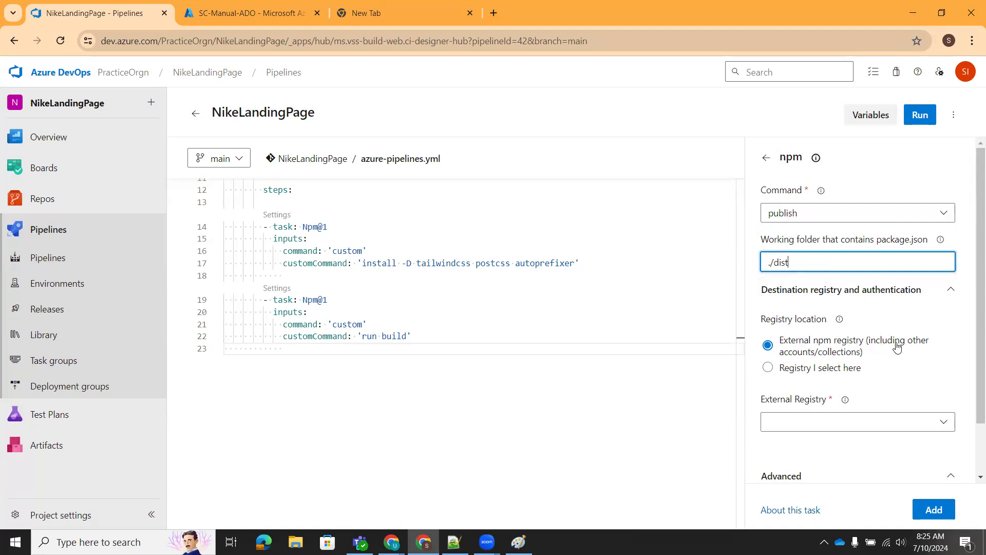
{"action": "left_click", "coordinate": [769, 369]}
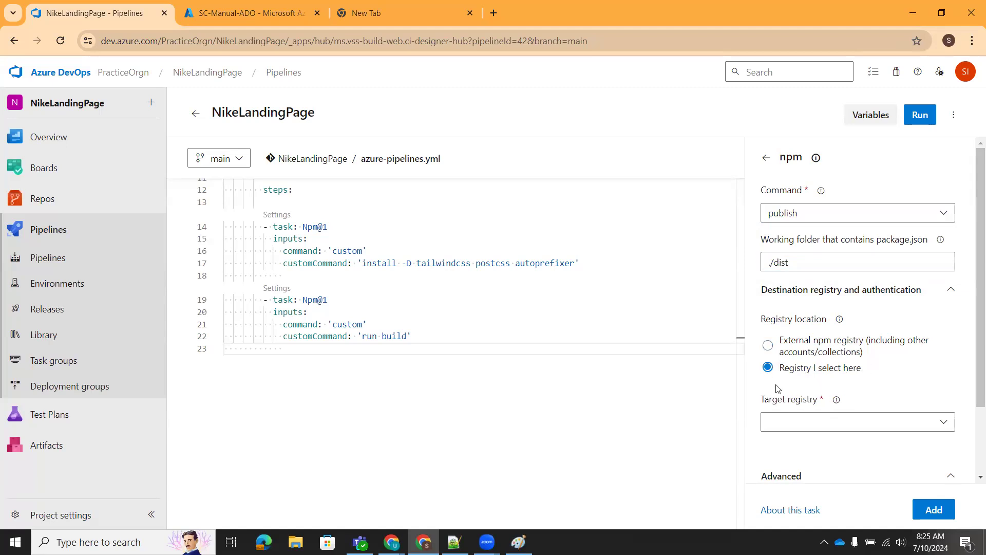
{"action": "left_click", "coordinate": [939, 420]}
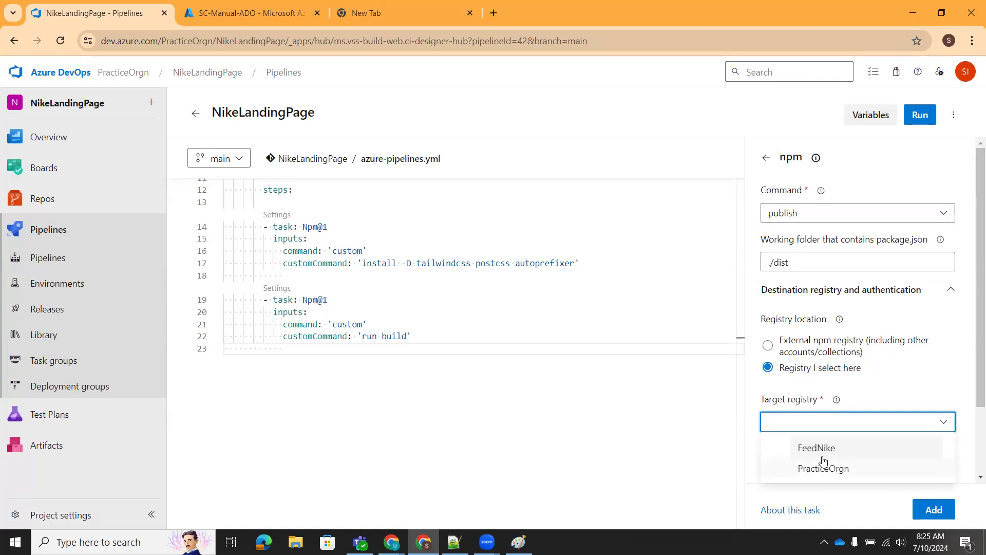
{"action": "left_click", "coordinate": [833, 452]}
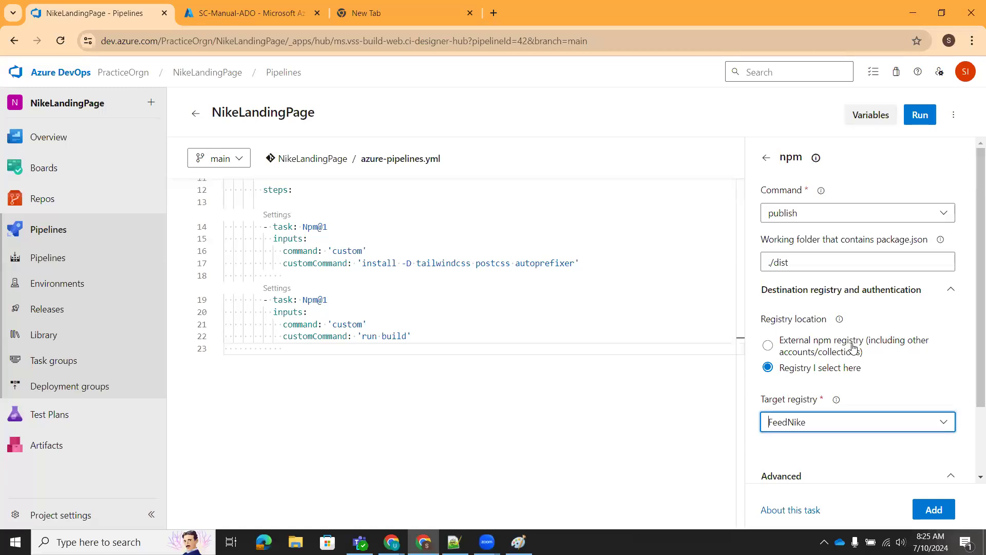
{"action": "scroll", "coordinate": [819, 442], "scroll_direction": "down", "scroll_amount": 2}
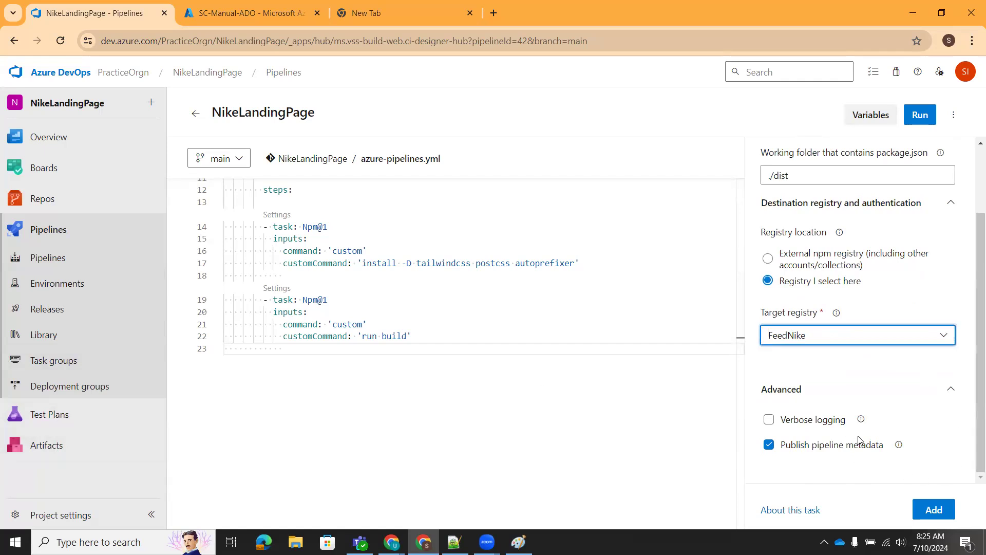
{"action": "left_click", "coordinate": [934, 513]}
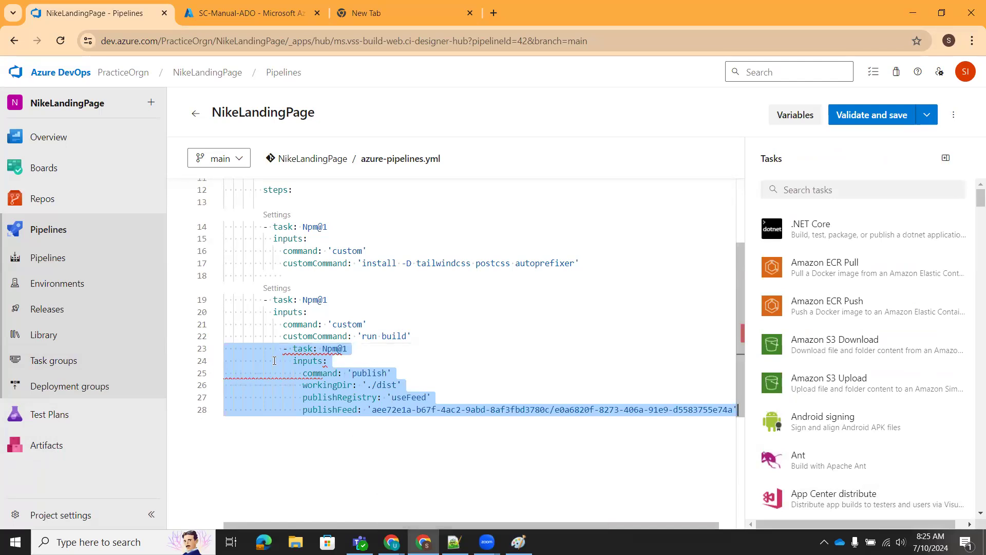
- Outdent the npm publish task in the YAML so that it aligns with the other tasks under steps
{"action": "left_click_drag", "start_coordinate": [271, 348], "coordinate": [672, 420]}
{"action": "key", "text": "shift+Tab"}
{"action": "key", "text": "shift+Tab"}
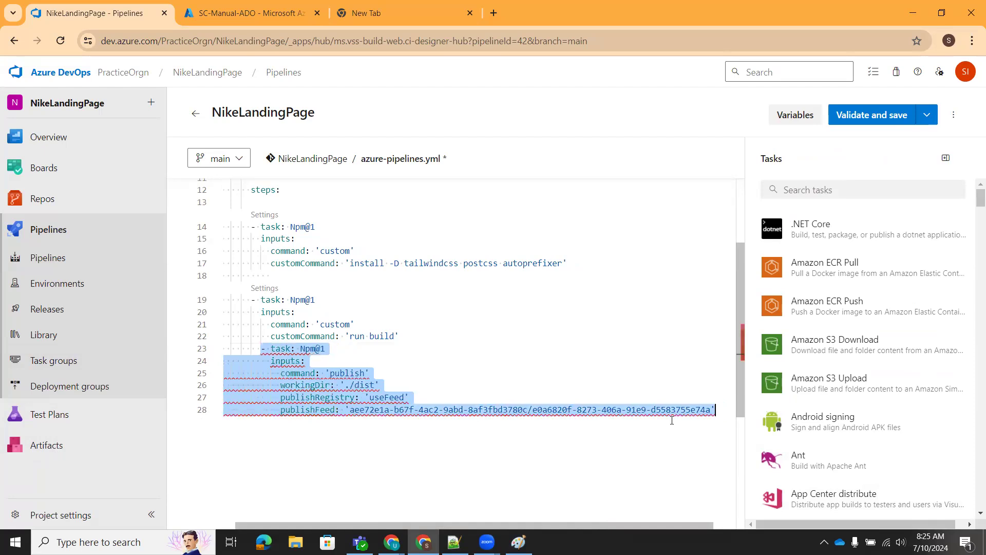
{"action": "left_click", "coordinate": [552, 361]}
- Remove the blank lines between the install and run build tasks and directly below the steps key
{"action": "left_click", "coordinate": [274, 277]}
{"action": "key", "text": "BackSpace"}
{"action": "key", "text": "BackSpace"}
{"action": "key", "text": "BackSpace"}
{"action": "key", "text": "BackSpace"}
{"action": "key", "text": "BackSpace"}
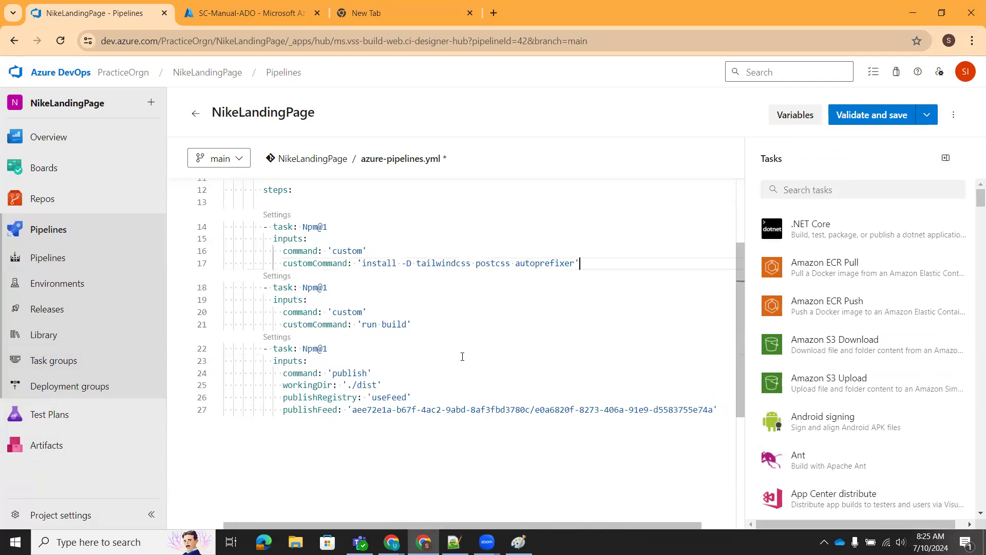
{"action": "scroll", "coordinate": [342, 345], "scroll_direction": "up", "scroll_amount": 3}
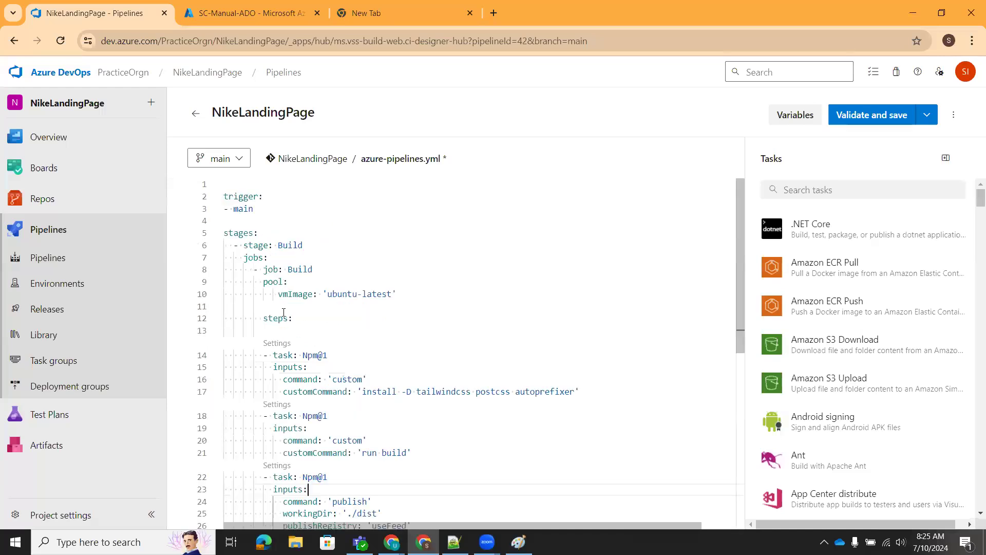
{"action": "left_click_drag", "start_coordinate": [298, 343], "coordinate": [288, 345]}
{"action": "left_click", "coordinate": [227, 333]}
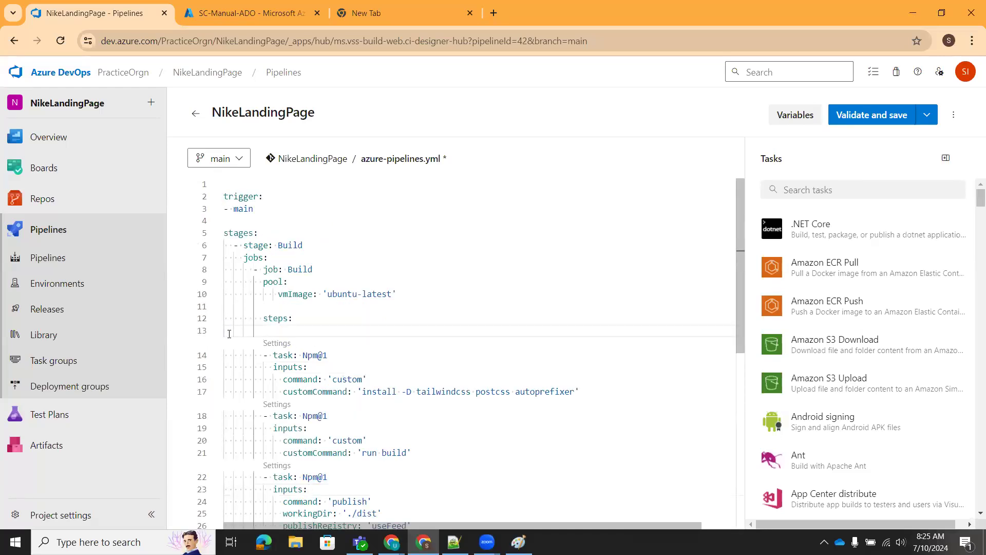
{"action": "key", "text": "BackSpace"}
{"action": "scroll", "coordinate": [341, 314], "scroll_direction": "down", "scroll_amount": 2}
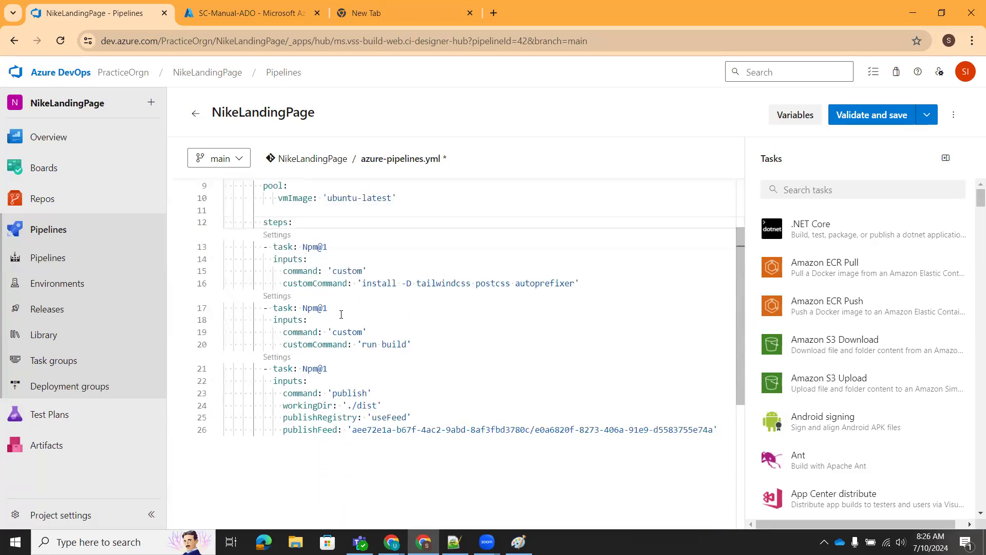
- Review the custom install and run build commands of the first two npm tasks
{"action": "left_click_drag", "start_coordinate": [360, 285], "coordinate": [577, 295]}
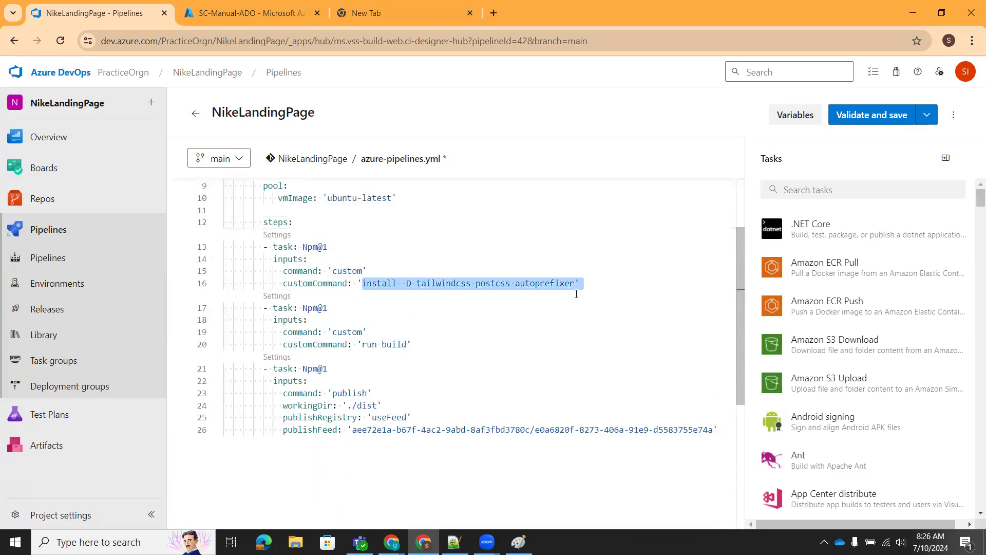
{"action": "left_click", "coordinate": [327, 375]}
{"action": "left_click_drag", "start_coordinate": [355, 342], "coordinate": [452, 351]}
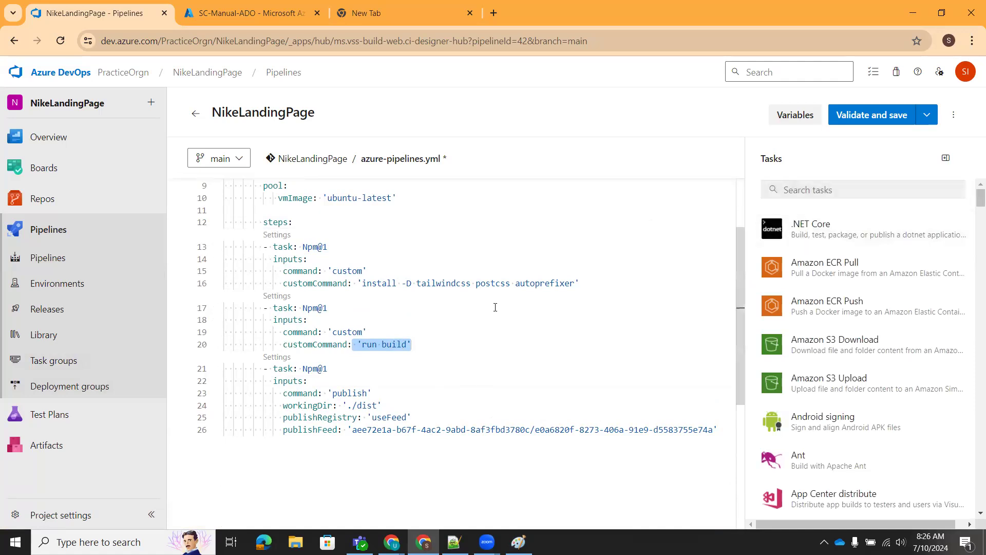
{"action": "scroll", "coordinate": [288, 297], "scroll_direction": "up", "scroll_amount": 2}
{"action": "scroll", "coordinate": [297, 368], "scroll_direction": "down", "scroll_amount": 5}
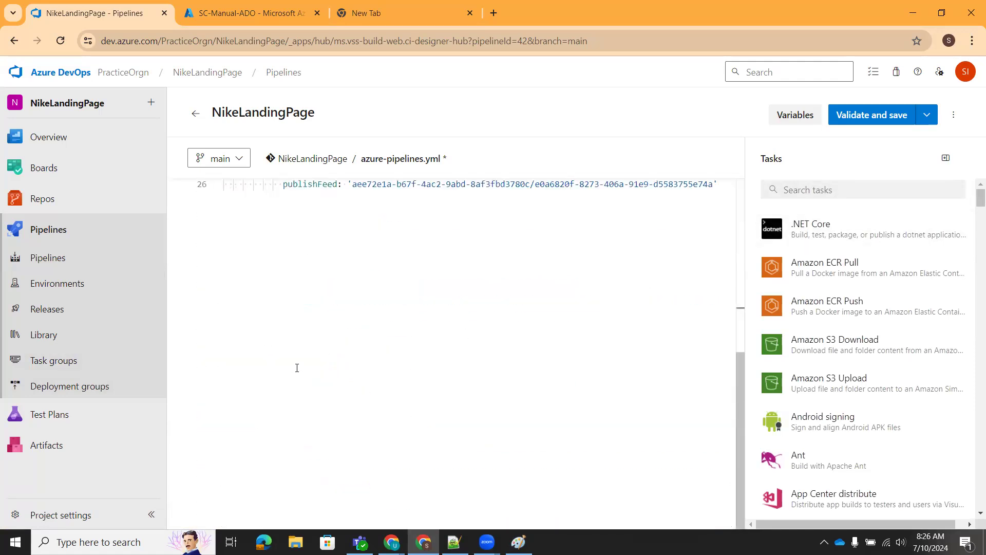
{"action": "scroll", "coordinate": [258, 312], "scroll_direction": "up", "scroll_amount": 5}
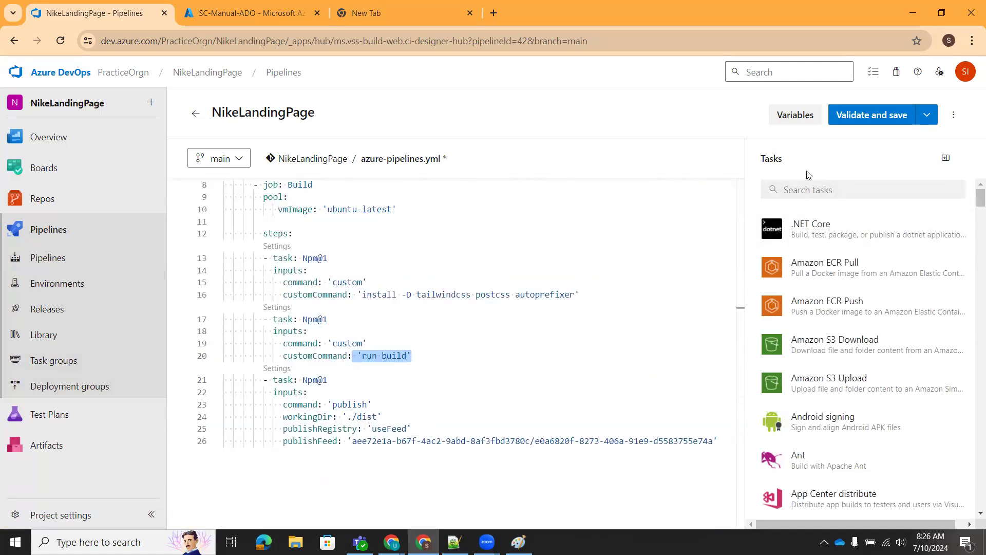
- Try to add a Publish build artifacts task with its default settings, and undo the insertion
{"action": "left_click", "coordinate": [804, 190]}
{"action": "type", "text": "n"}
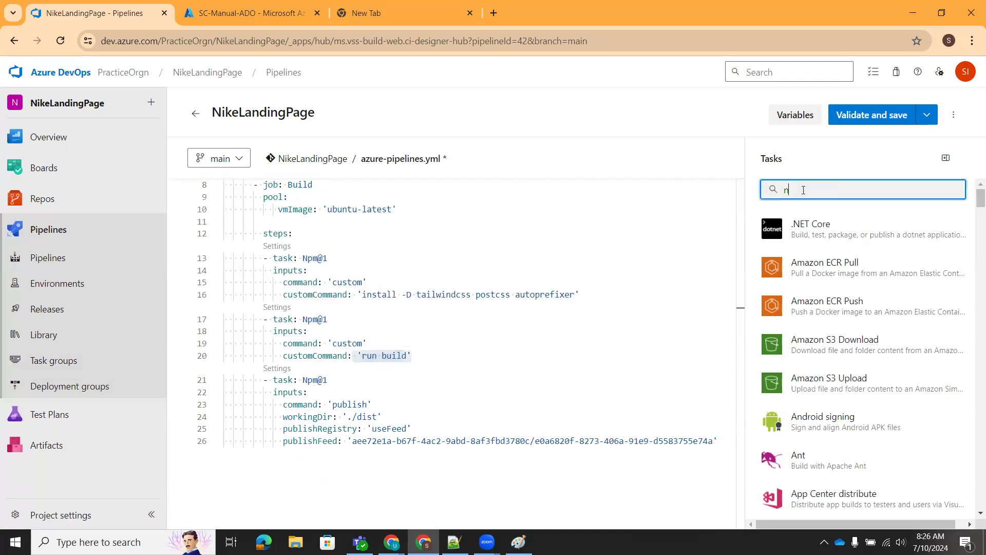
{"action": "type", "text": "pm"}
{"action": "key", "text": "BackSpace"}
{"action": "key", "text": "BackSpace"}
{"action": "key", "text": "BackSpace"}
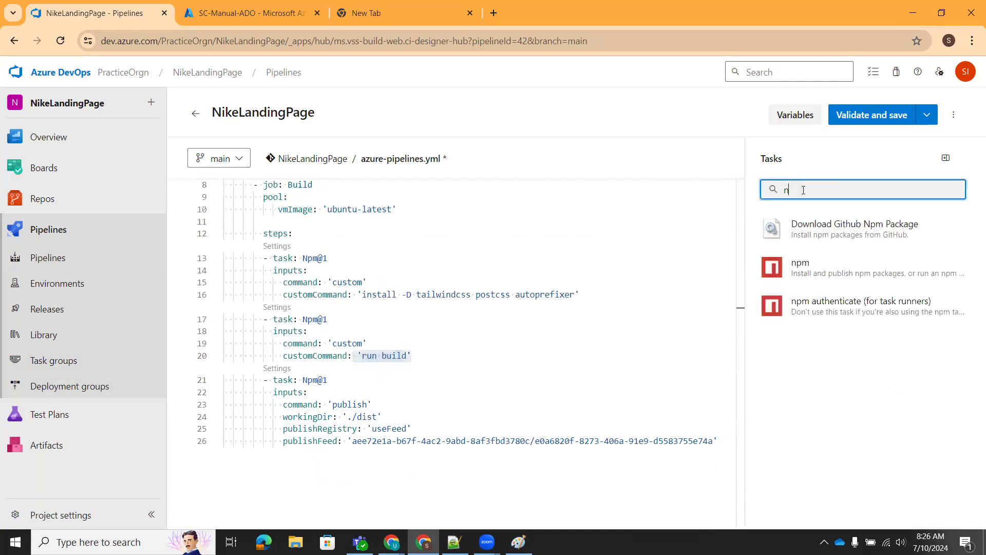
{"action": "type", "text": "p"}
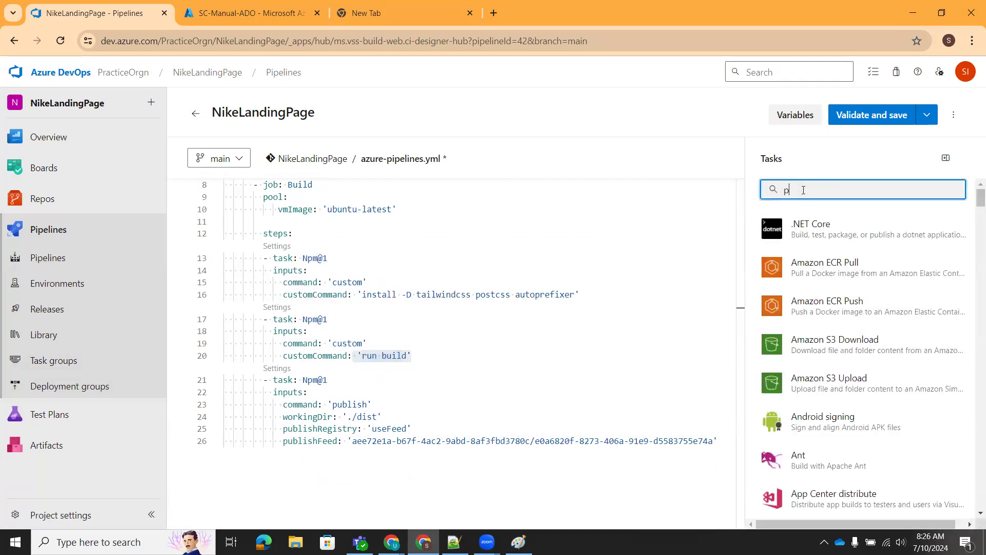
{"action": "type", "text": "ublish"}
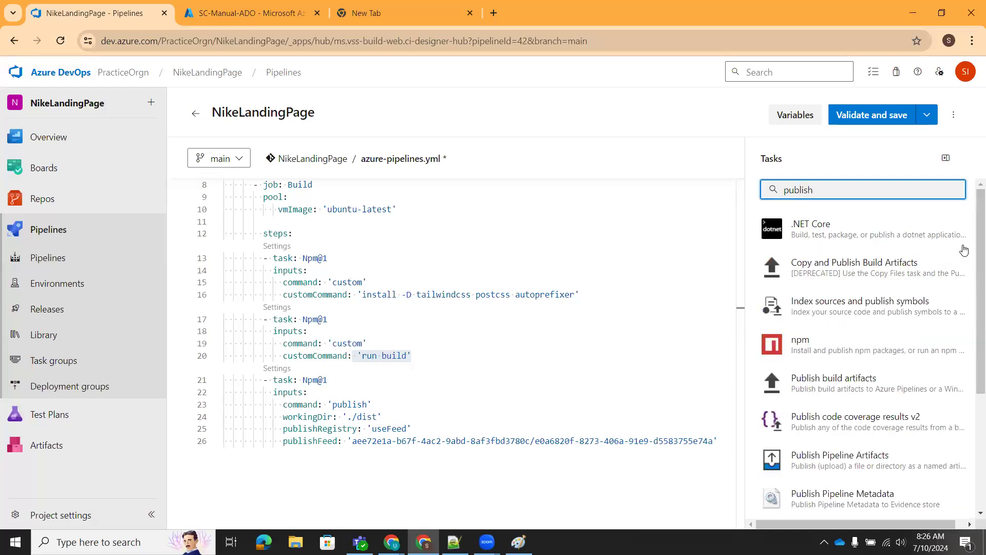
{"action": "left_click", "coordinate": [849, 383]}
{"action": "left_click", "coordinate": [934, 510]}
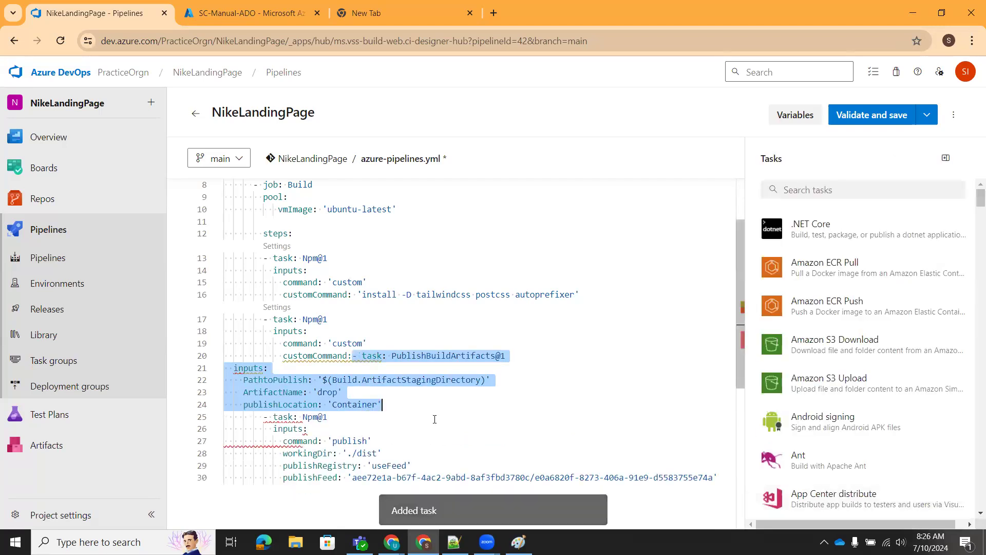
{"action": "key", "text": "ctrl+z"}
- Insert blank lines below the npm publish task and delete the stray customCommand key there
{"action": "left_click_drag", "start_coordinate": [309, 474], "coordinate": [303, 467]}
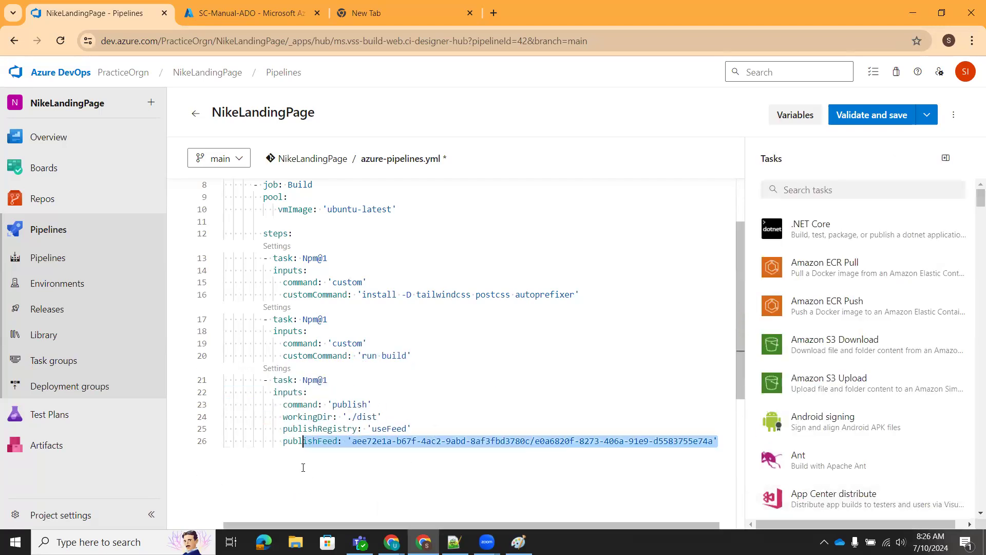
{"action": "left_click", "coordinate": [736, 446]}
{"action": "key", "text": "Return"}
{"action": "key", "text": "Return"}
{"action": "key", "text": "Return"}
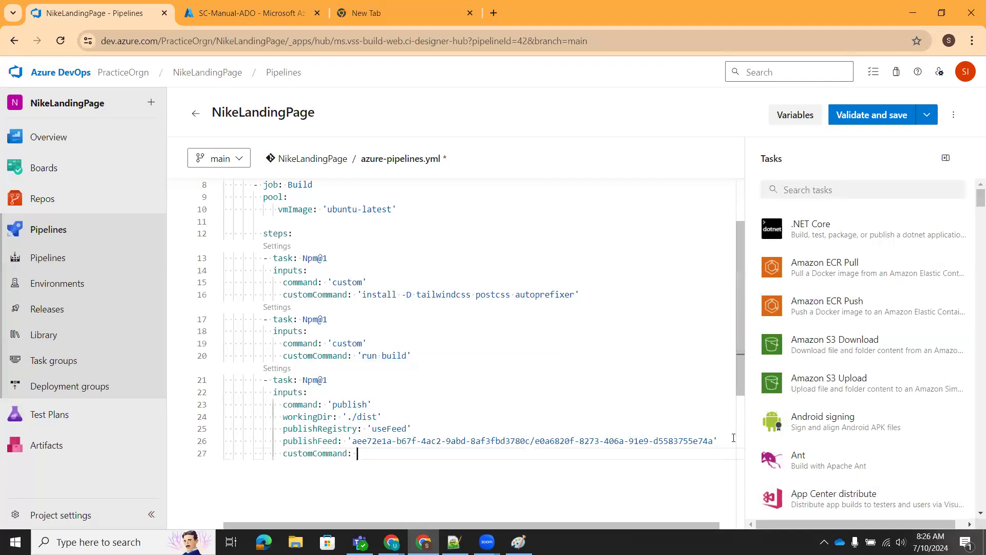
{"action": "key", "text": "Return"}
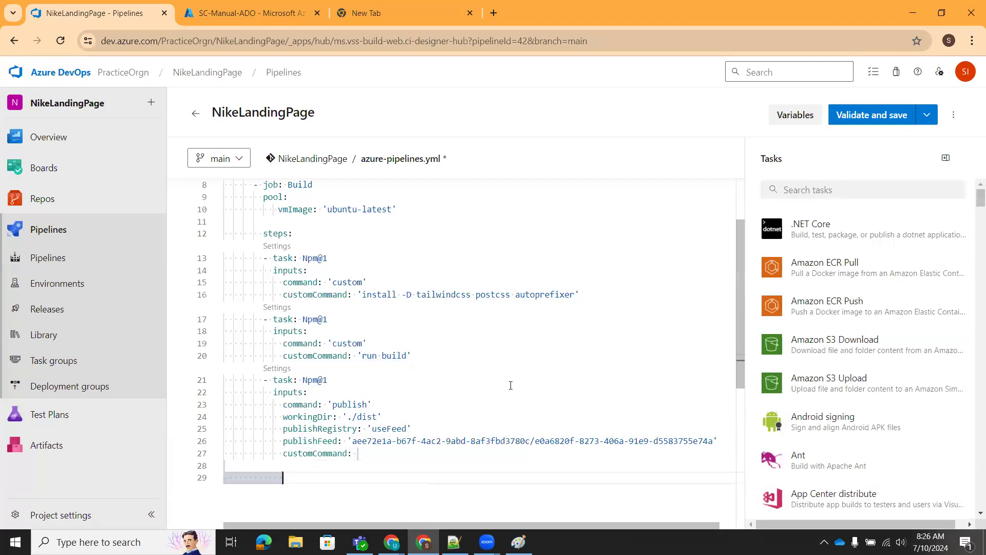
{"action": "left_click_drag", "start_coordinate": [353, 461], "coordinate": [280, 455]}
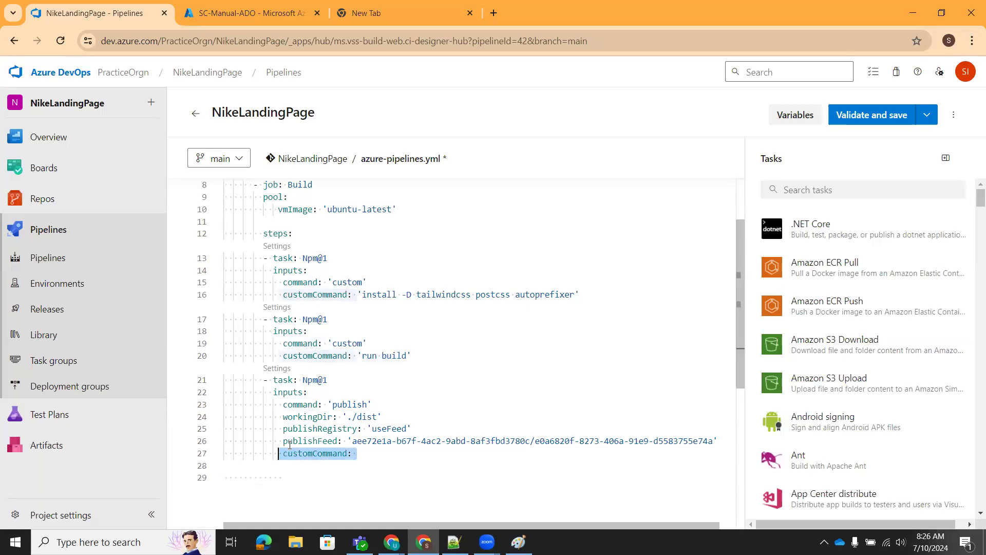
{"action": "key", "text": "BackSpace"}
{"action": "key", "text": "Return"}
{"action": "key", "text": "Return"}
{"action": "key", "text": "Return"}
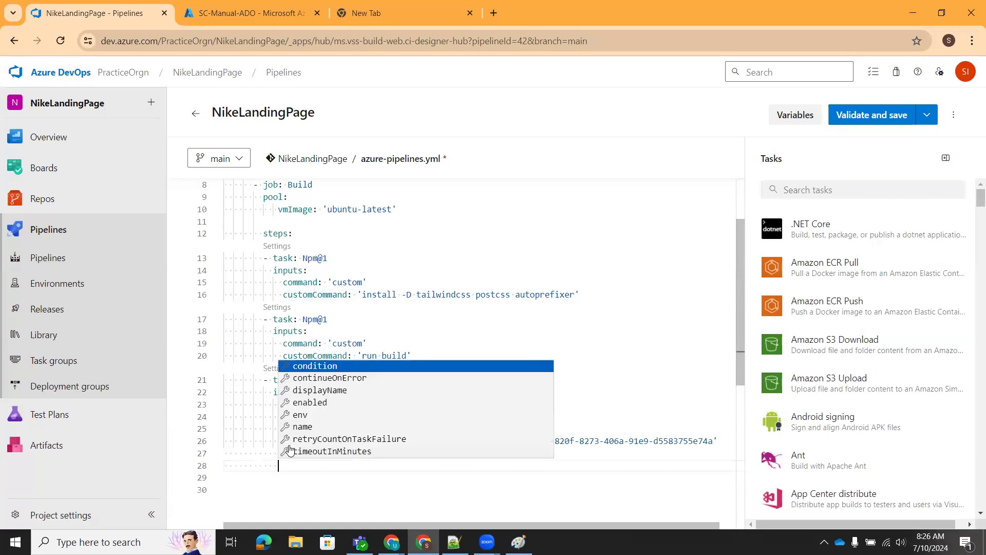
{"action": "left_click_drag", "start_coordinate": [389, 472], "coordinate": [249, 467]}
{"action": "key", "text": "BackSpace"}
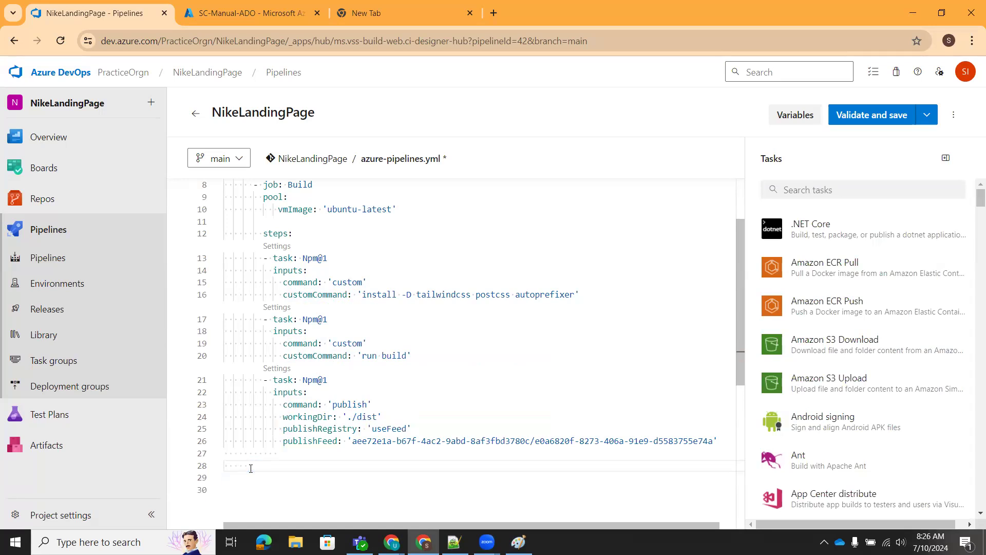
{"action": "key", "text": "Return"}
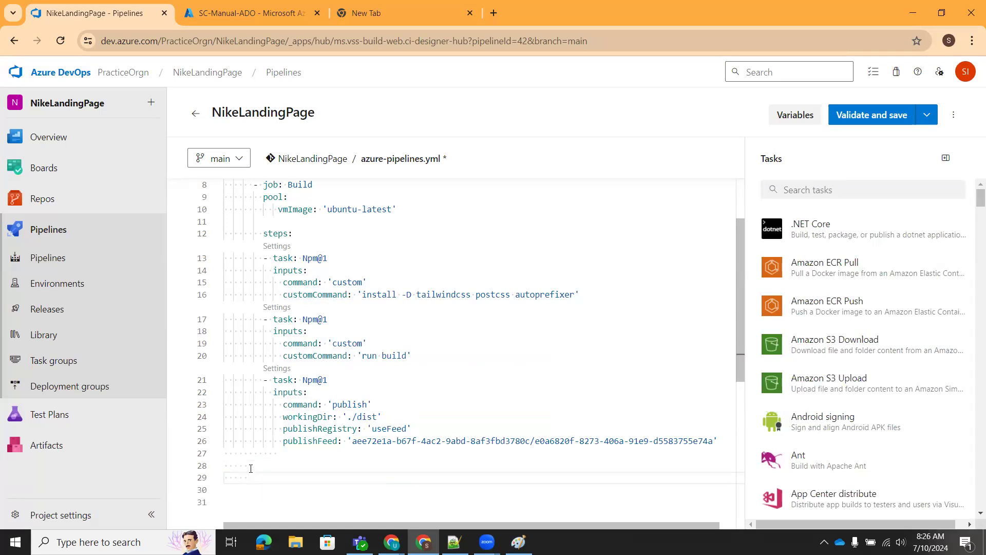
- Add a Publish build artifacts task at the end of the YAML with Azure Pipelines as the artifact publish location
{"action": "left_click", "coordinate": [832, 183]}
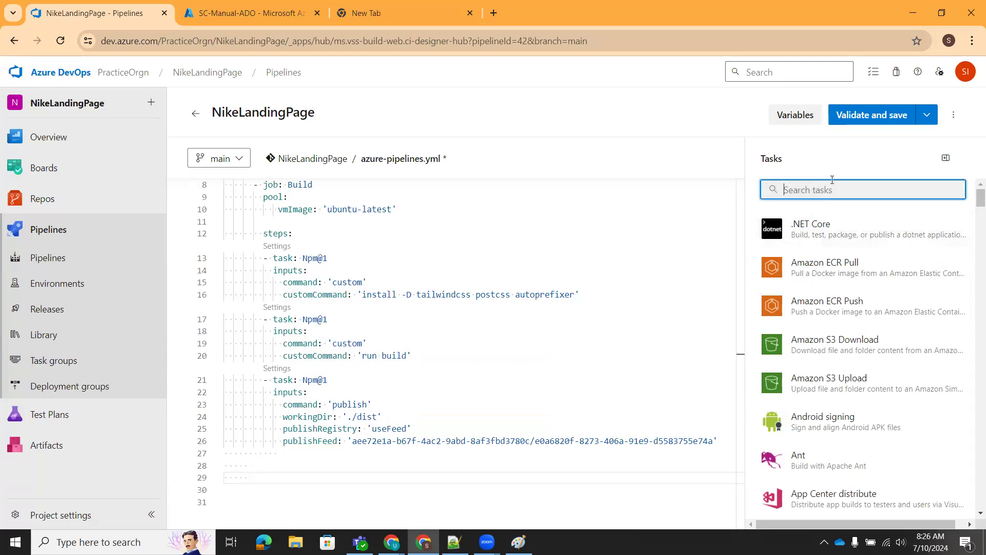
{"action": "type", "text": "pub"}
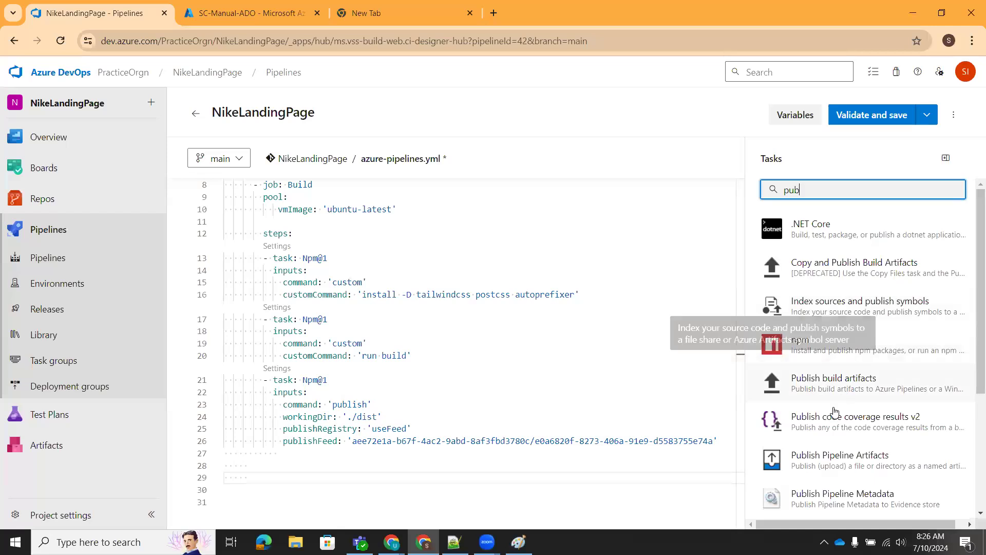
{"action": "left_click", "coordinate": [850, 380]}
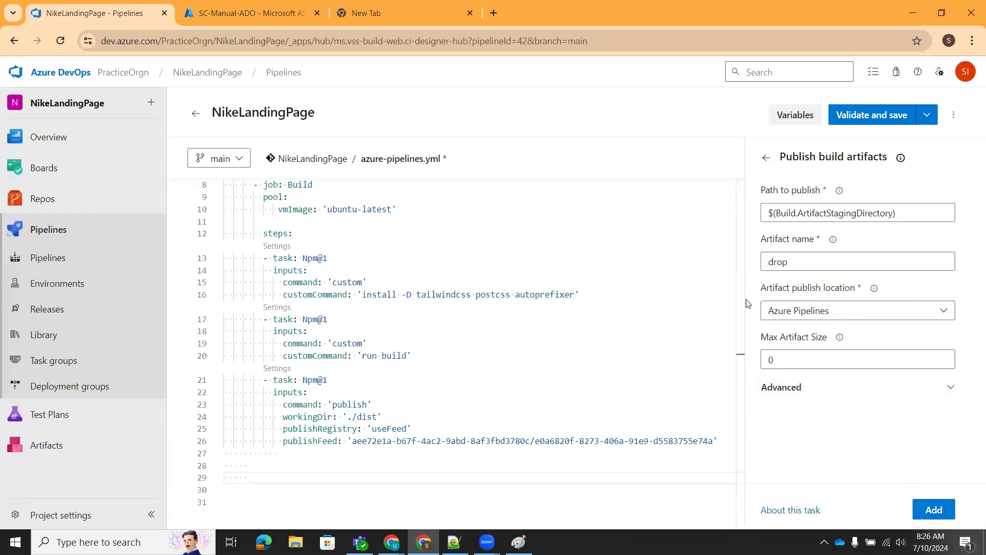
{"action": "left_click", "coordinate": [948, 313]}
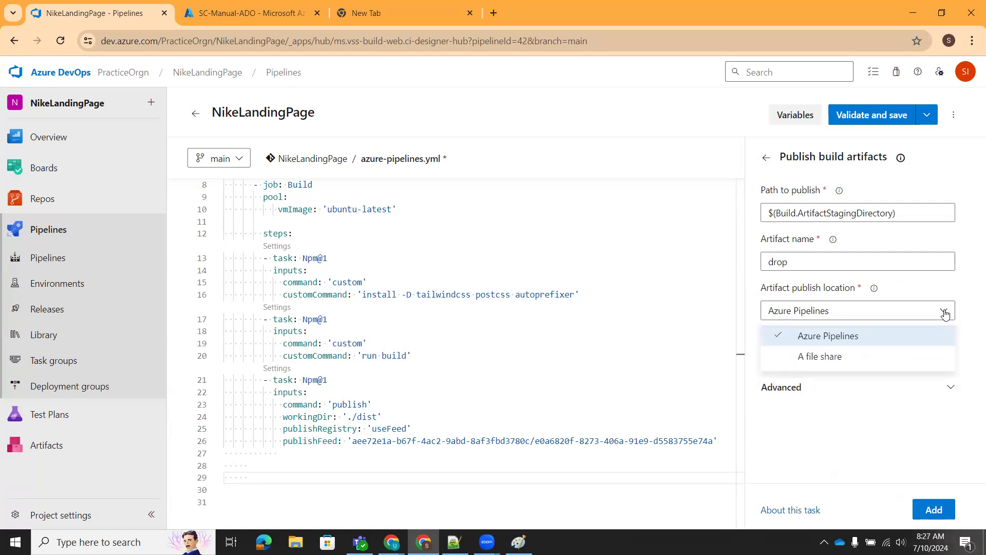
{"action": "left_click", "coordinate": [836, 340]}
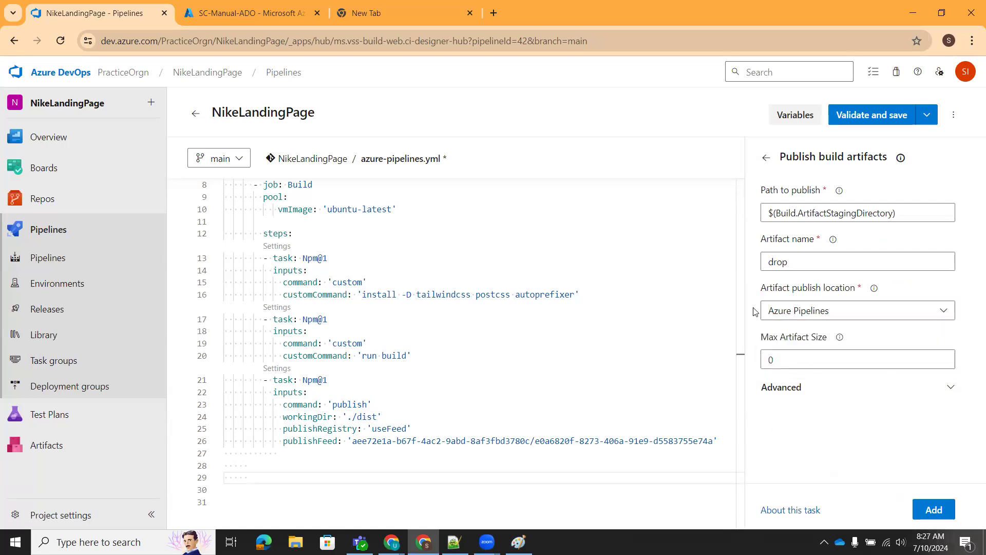
{"action": "left_click", "coordinate": [934, 510]}
{"action": "left_click", "coordinate": [477, 434]}
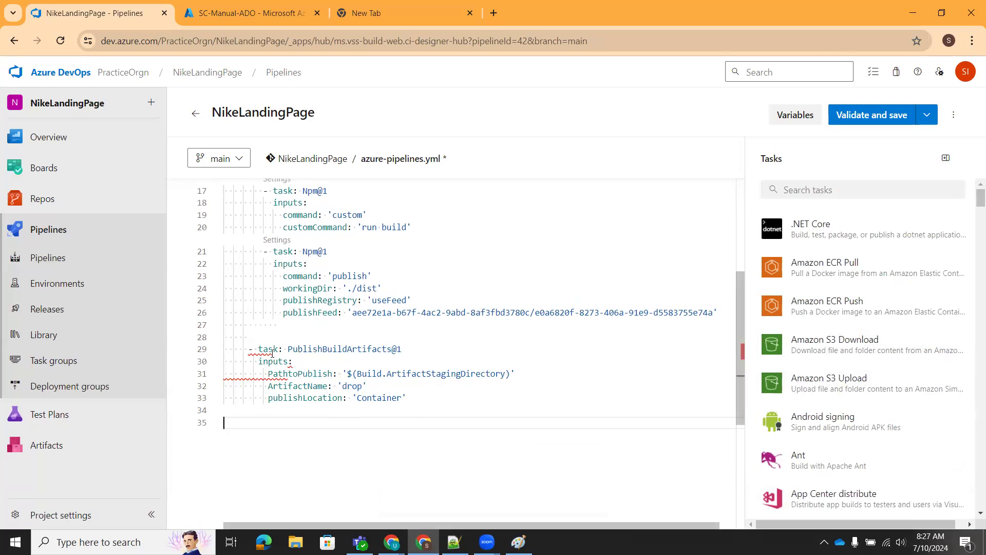
- Delete the PublishBuildArtifacts task from the end of the YAML
{"action": "left_click_drag", "start_coordinate": [259, 350], "coordinate": [422, 403]}
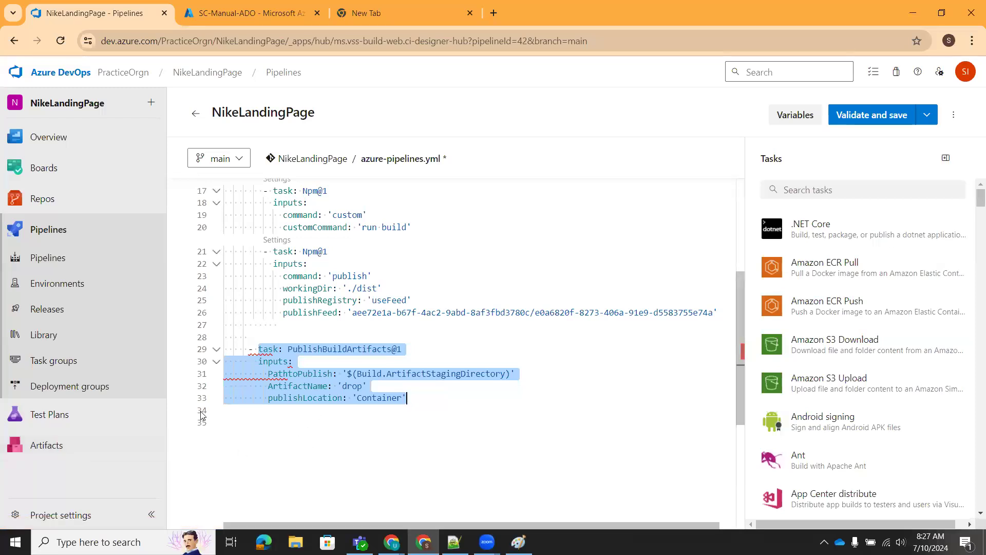
{"action": "key", "text": "Delete"}
{"action": "key", "text": "BackSpace"}
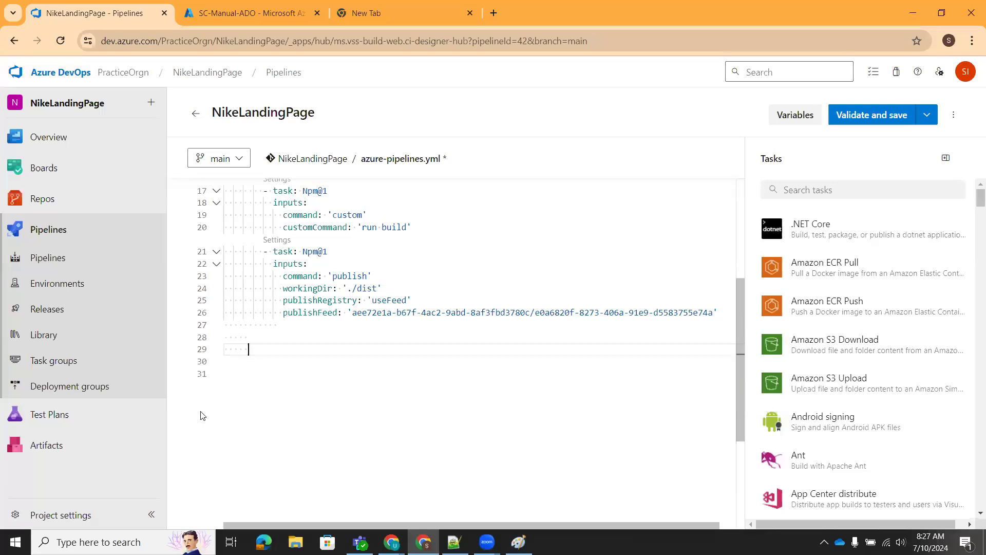
- Validate azure-pipelines.yml and save it with a commit directly to the main branch
{"action": "scroll", "coordinate": [342, 428], "scroll_direction": "up", "scroll_amount": 4}
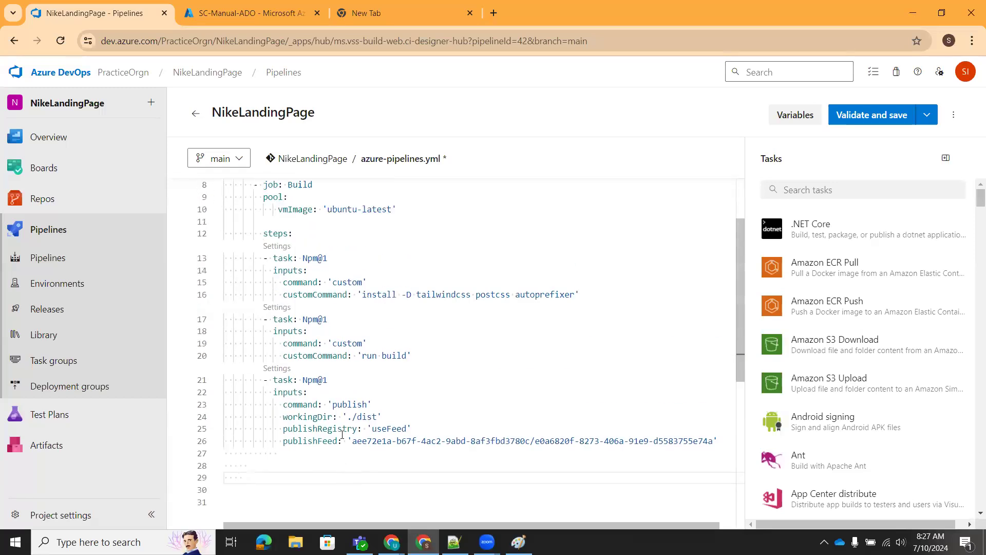
{"action": "scroll", "coordinate": [317, 288], "scroll_direction": "up", "scroll_amount": 1}
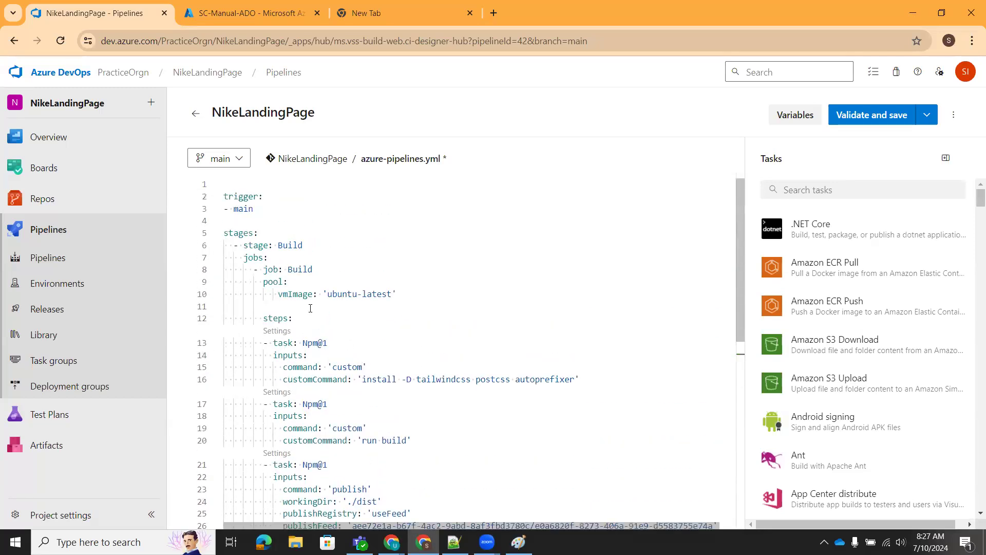
{"action": "scroll", "coordinate": [388, 377], "scroll_direction": "down", "scroll_amount": 3}
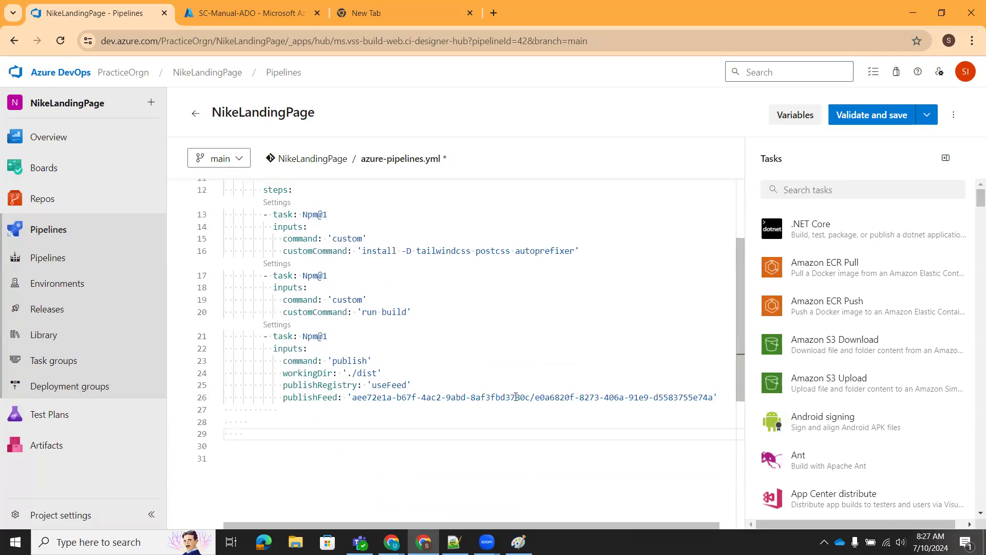
{"action": "scroll", "coordinate": [374, 275], "scroll_direction": "up", "scroll_amount": 3}
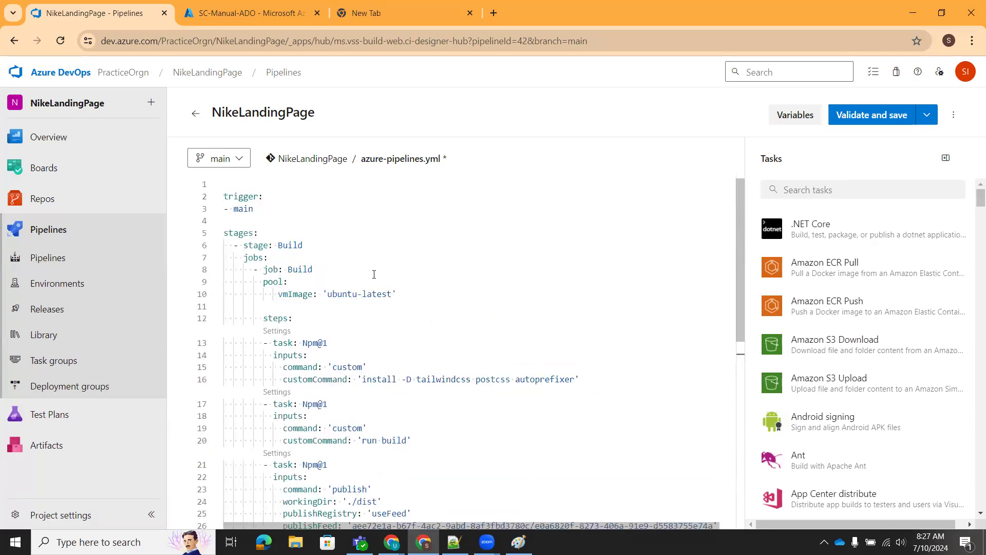
{"action": "left_click", "coordinate": [877, 126]}
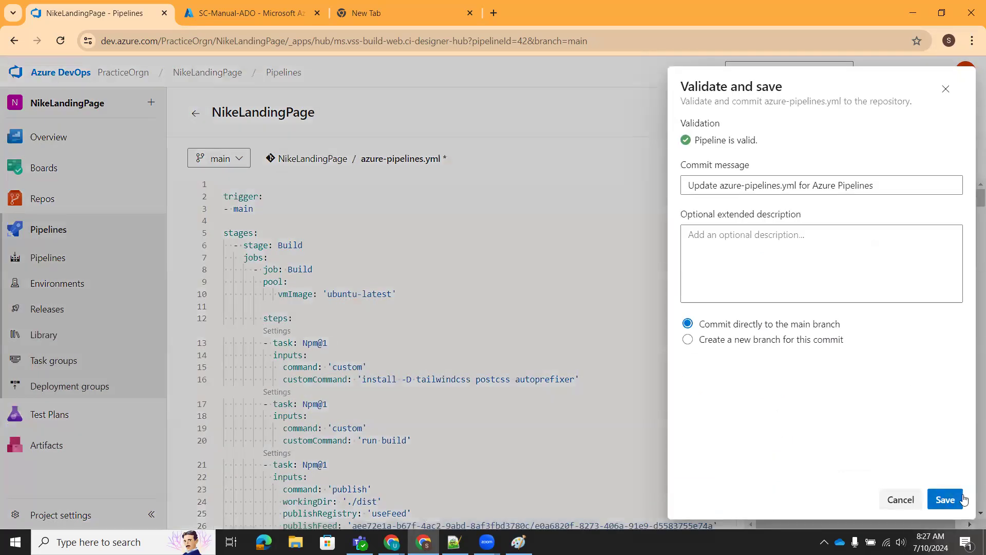
{"action": "left_click", "coordinate": [947, 499]}
{"action": "scroll", "coordinate": [409, 356], "scroll_direction": "down", "scroll_amount": 4}
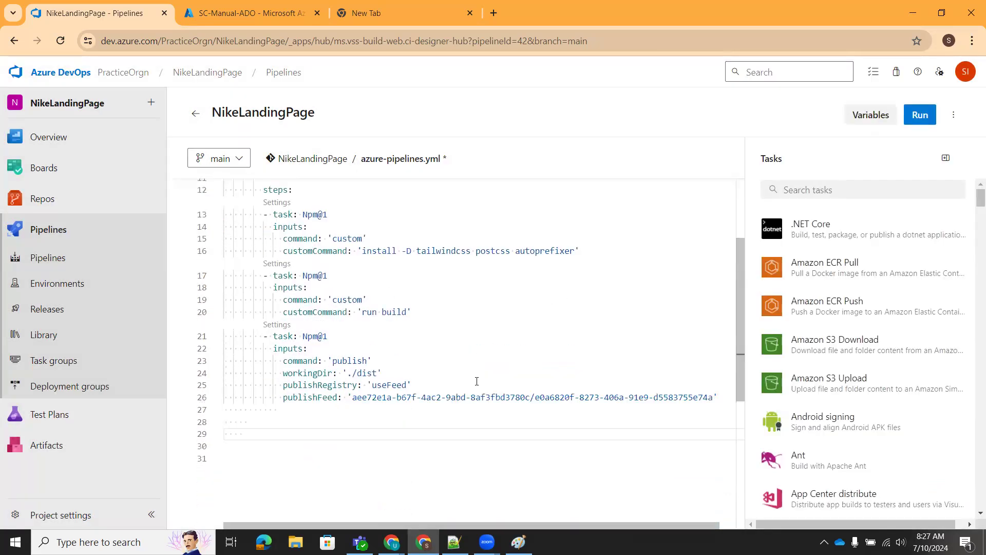
- Run the NikeLandingPage pipeline on the main branch and inspect the Build job's log with its job preparation parameters
{"action": "left_click", "coordinate": [920, 114]}
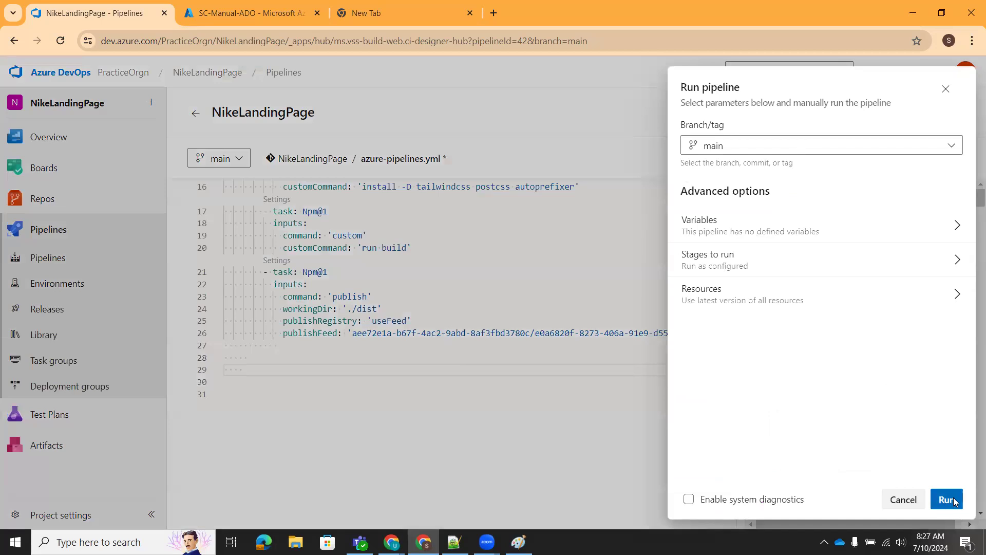
{"action": "left_click", "coordinate": [947, 498]}
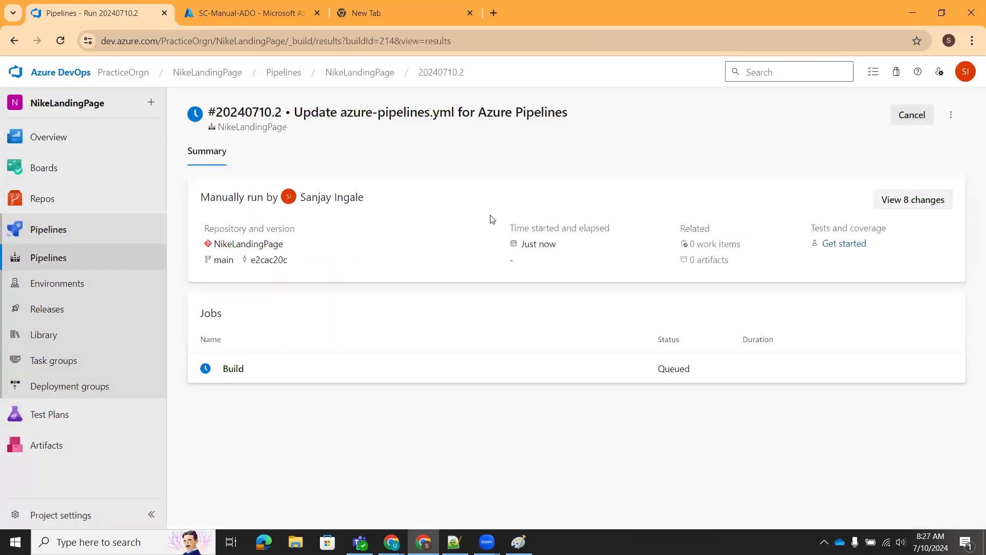
{"action": "left_click", "coordinate": [233, 369]}
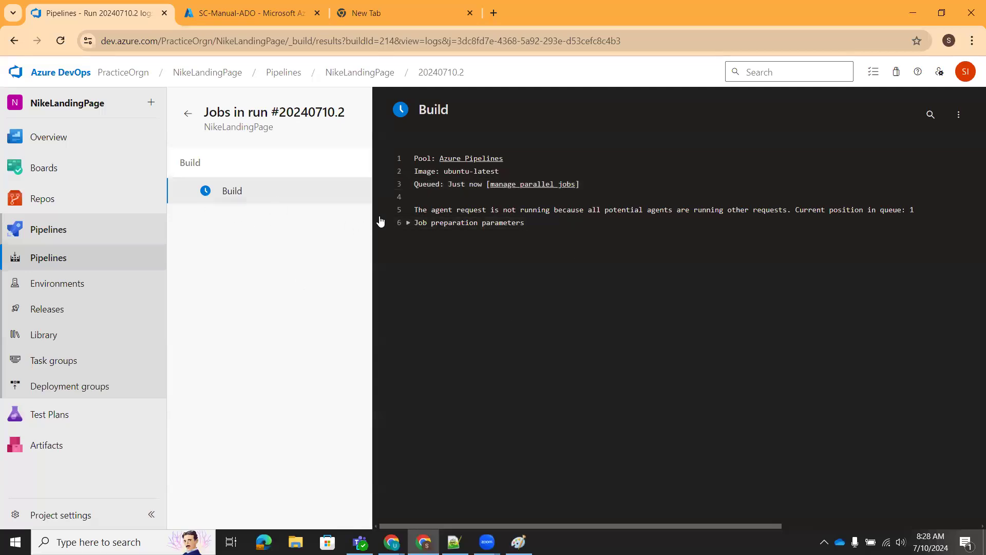
{"action": "left_click", "coordinate": [410, 225]}
{"action": "scroll", "coordinate": [469, 340], "scroll_direction": "down", "scroll_amount": 4}
{"action": "scroll", "coordinate": [453, 357], "scroll_direction": "up", "scroll_amount": 4}
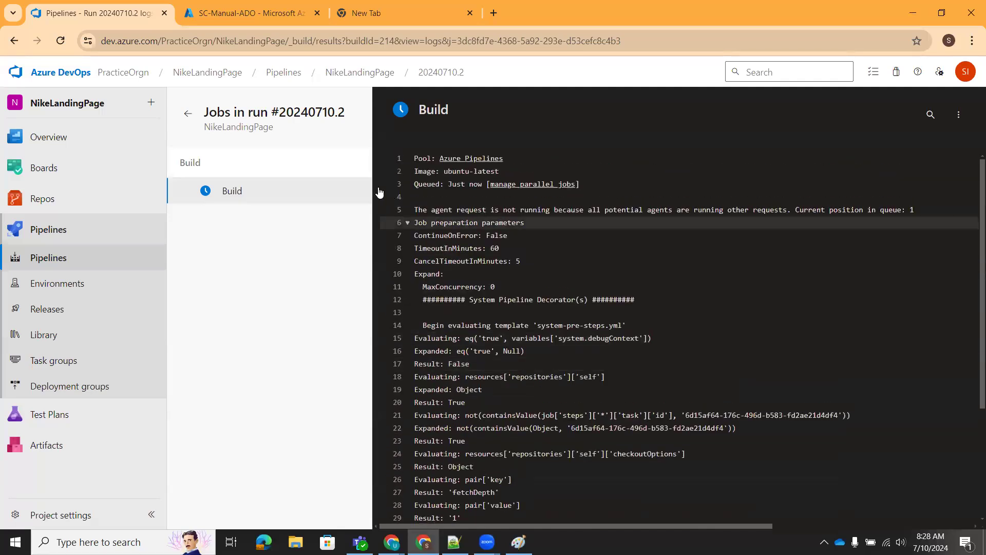
{"action": "left_click", "coordinate": [408, 222]}
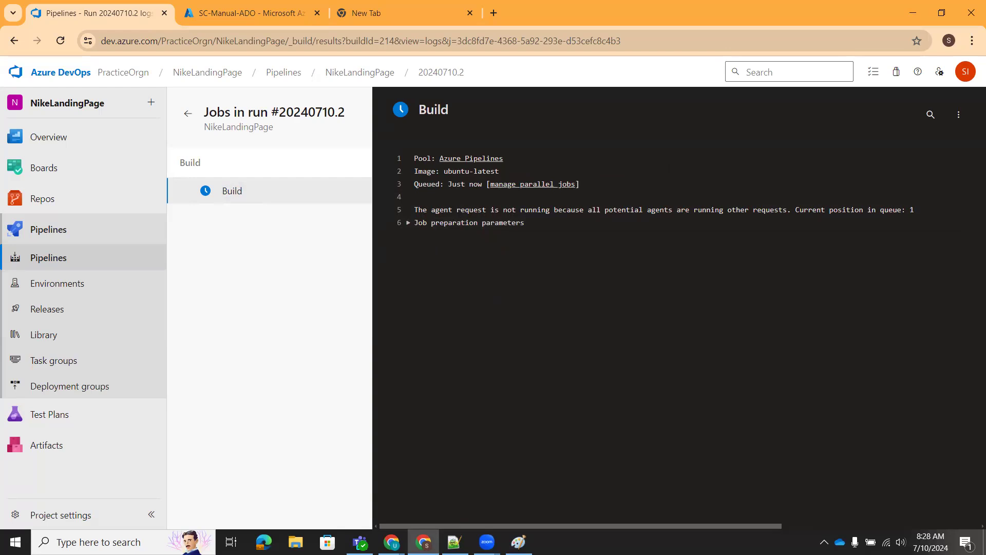
{"action": "key", "text": "alt+Tab"}
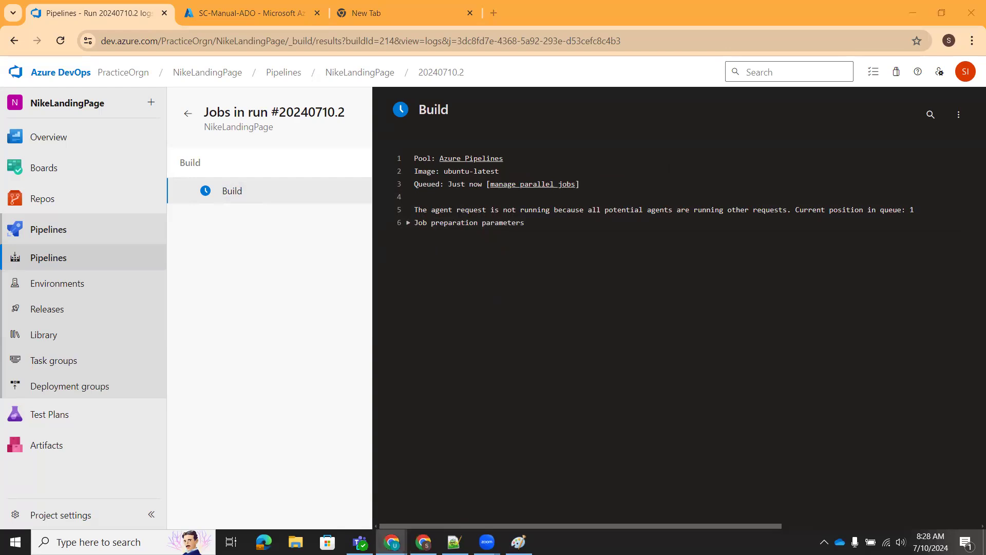
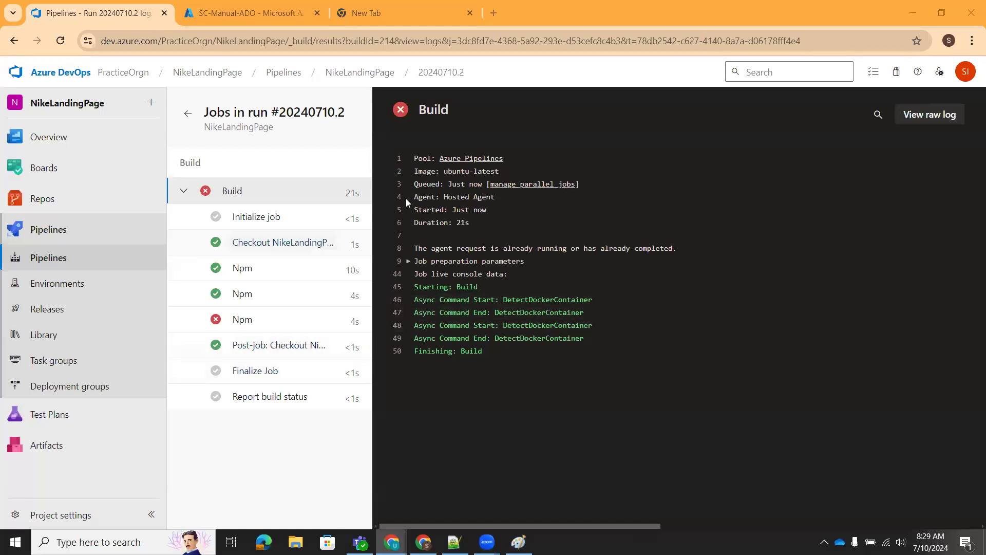
- Examine the log of the third Npm task in the Build job for the cause of its failure
{"action": "left_click", "coordinate": [257, 320]}
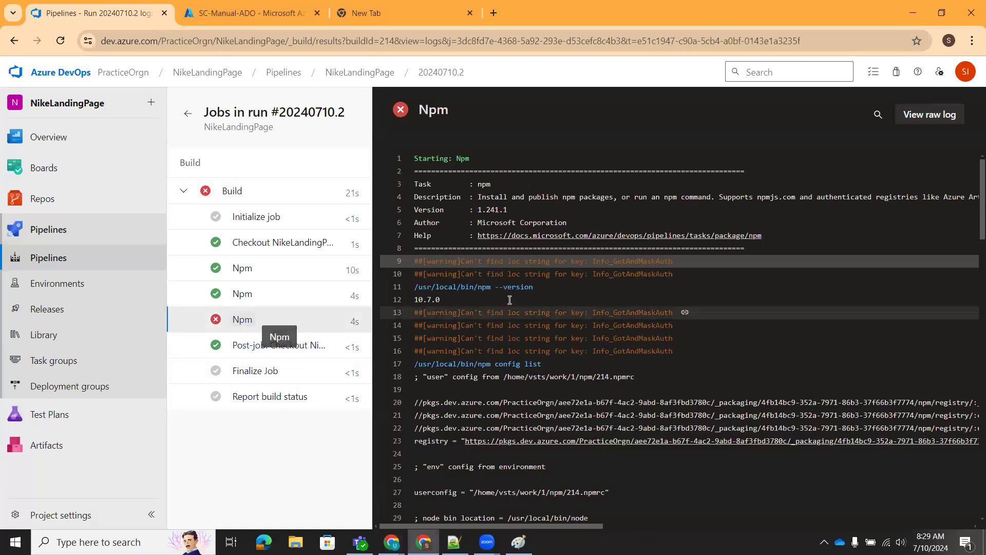
{"action": "scroll", "coordinate": [590, 298], "scroll_direction": "down", "scroll_amount": 10}
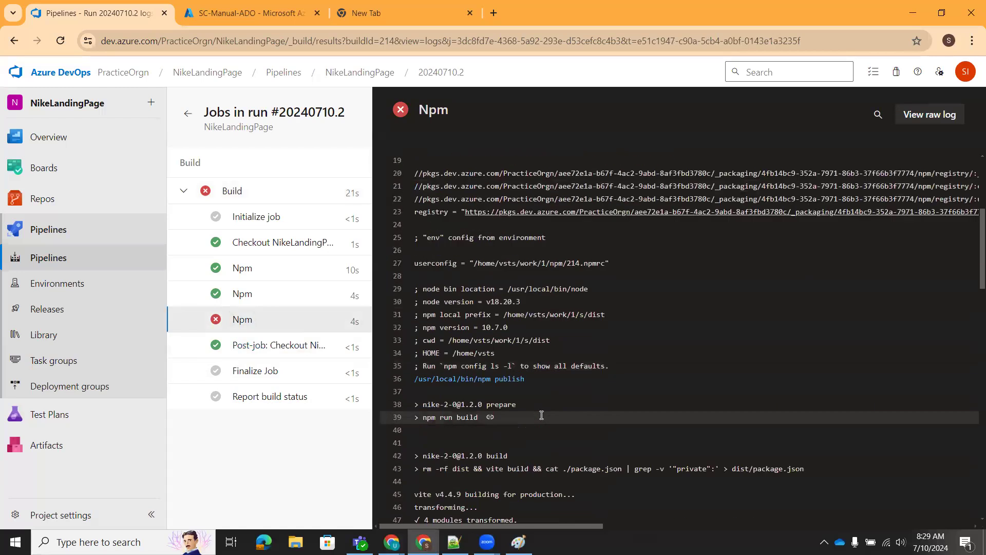
{"action": "scroll", "coordinate": [614, 306], "scroll_direction": "down", "scroll_amount": 10}
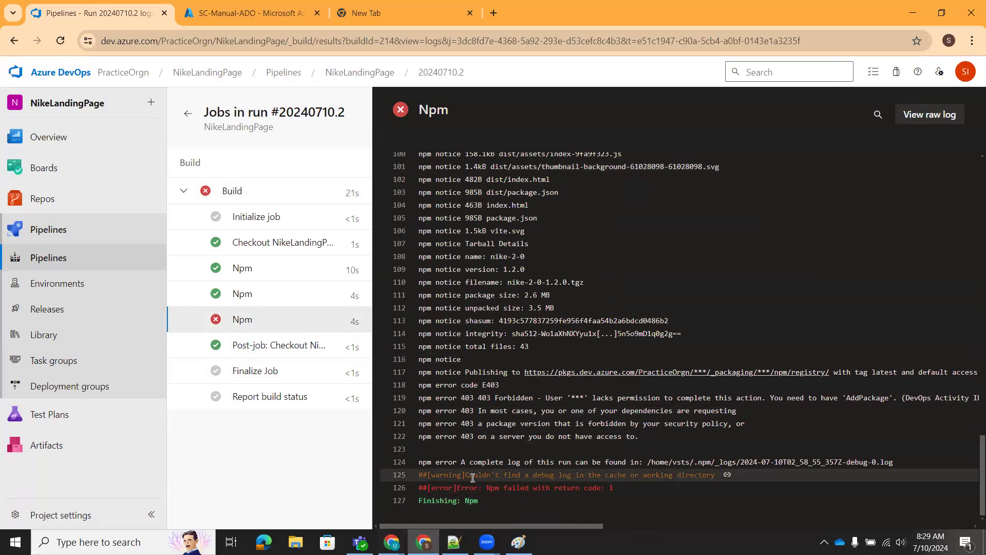
{"action": "left_click_drag", "start_coordinate": [466, 478], "coordinate": [704, 475]}
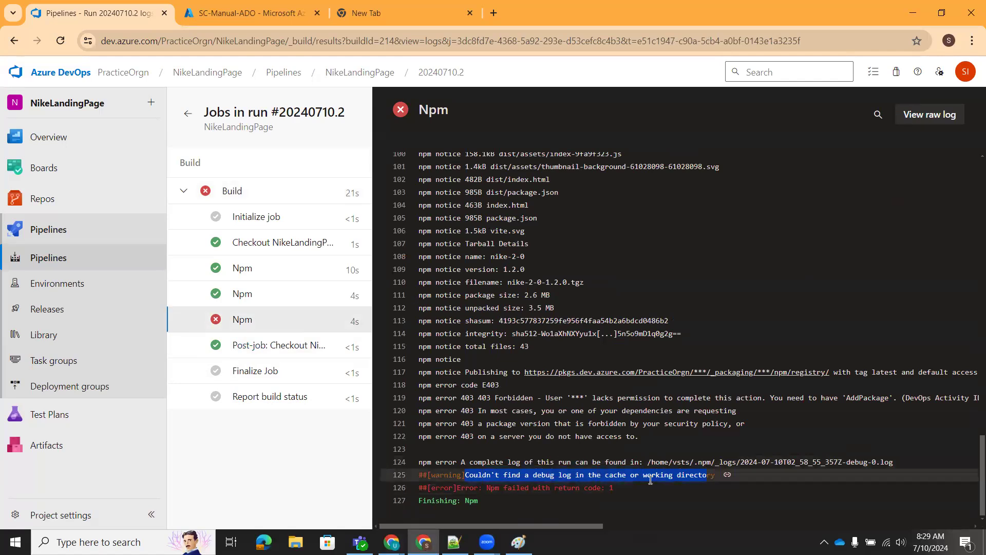
{"action": "scroll", "coordinate": [729, 480], "scroll_direction": "up", "scroll_amount": 1}
{"action": "scroll", "coordinate": [729, 480], "scroll_direction": "up", "scroll_amount": 20}
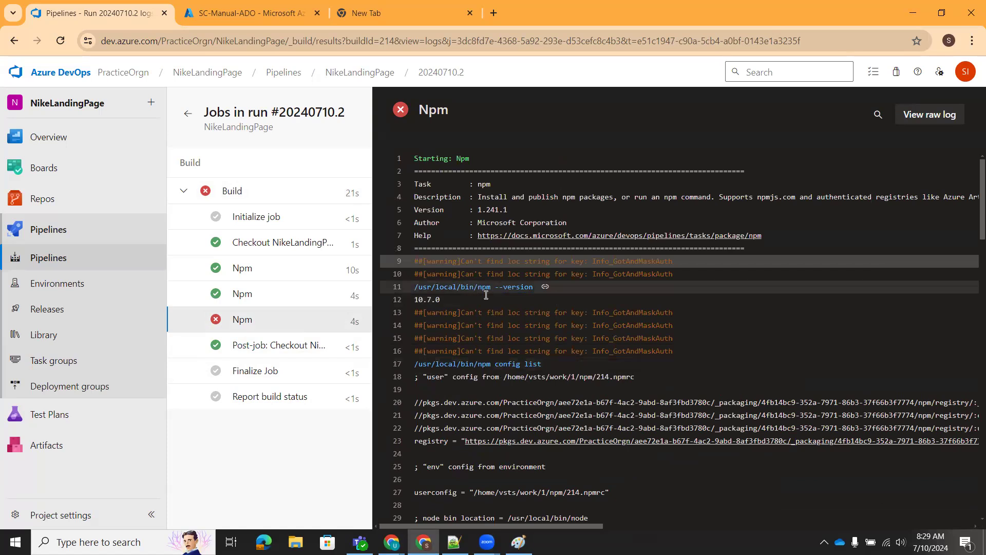
{"action": "scroll", "coordinate": [481, 428], "scroll_direction": "down", "scroll_amount": 5}
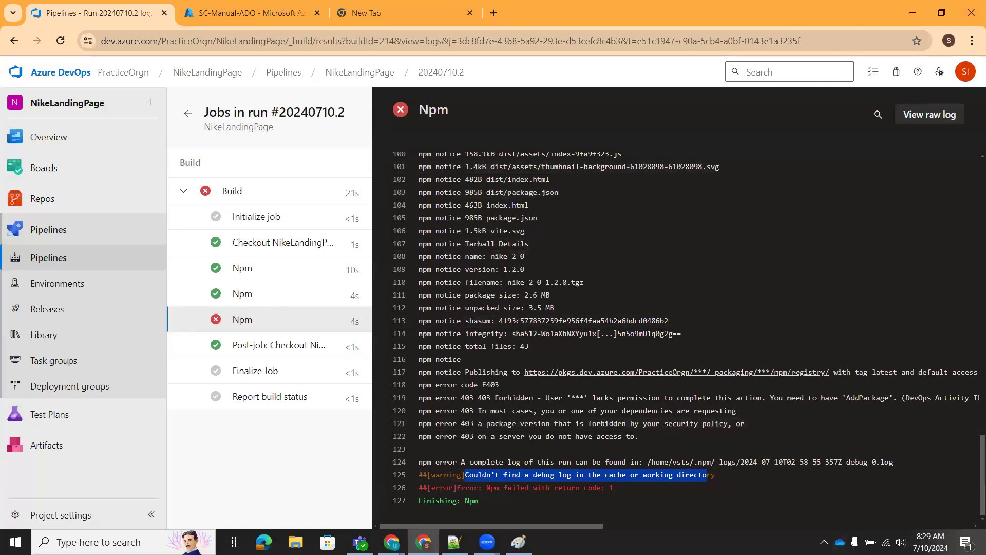
{"action": "key", "text": "alt+Tab"}
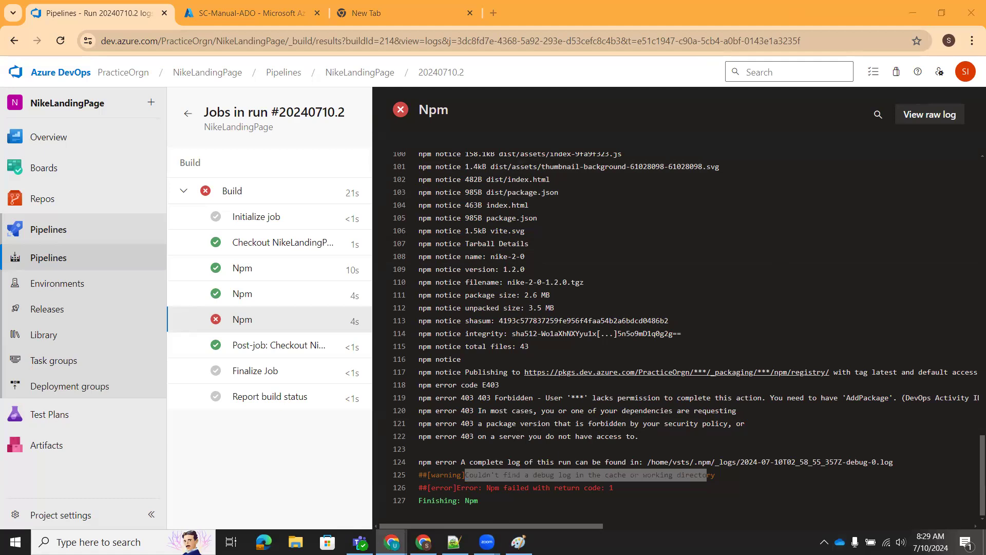
- Open the settings of the FeedNike feed in Artifacts and review its general, package sharing and retention options
{"action": "left_click", "coordinate": [75, 450]}
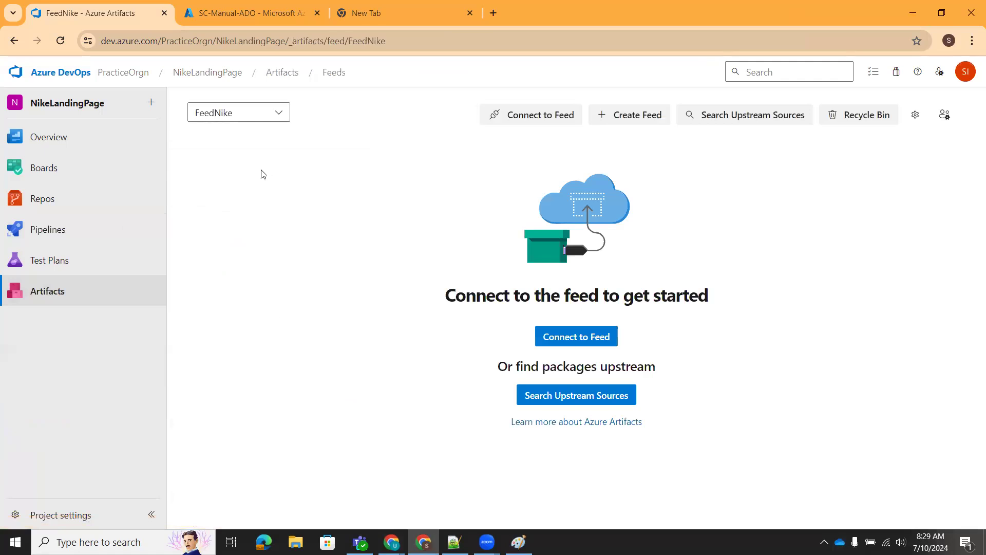
{"action": "left_click", "coordinate": [280, 111]}
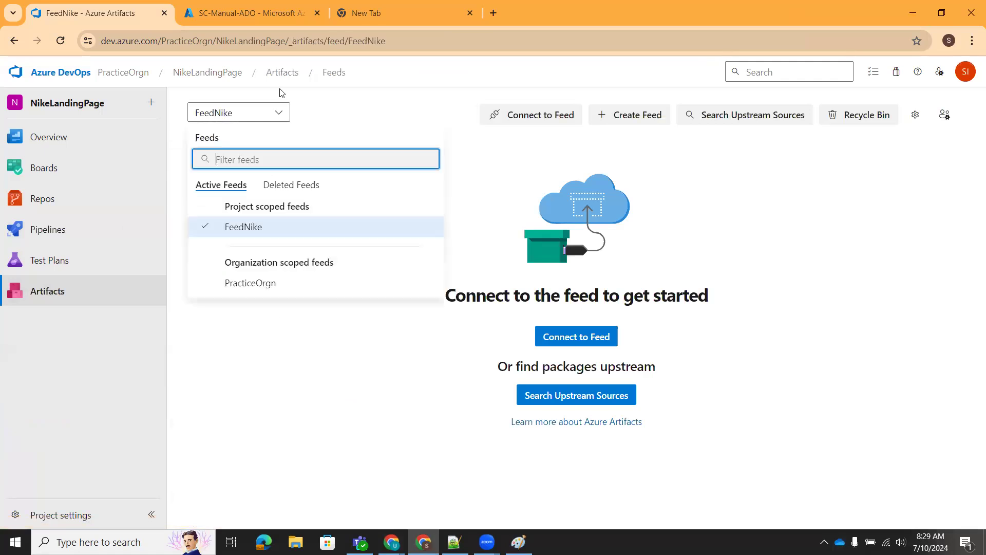
{"action": "left_click", "coordinate": [243, 228]}
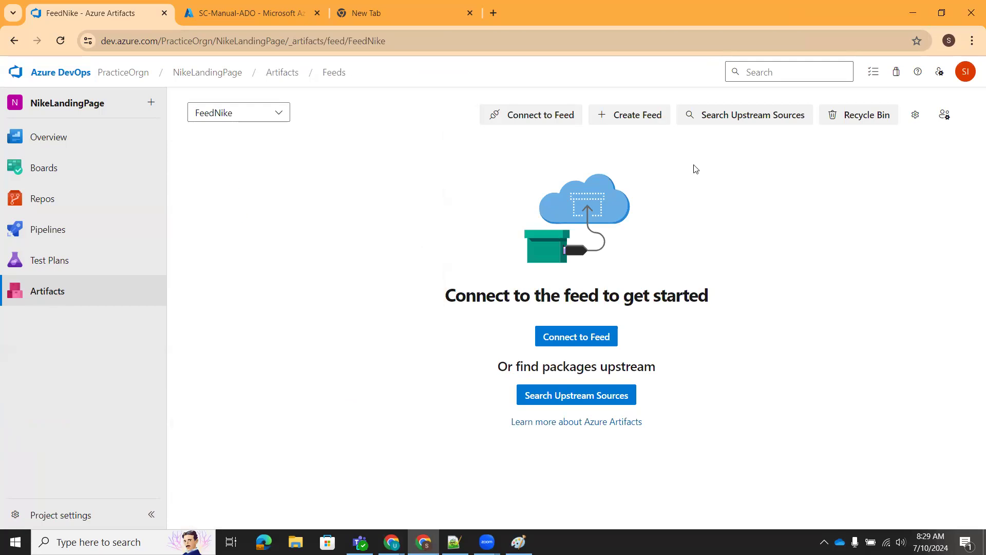
{"action": "left_click", "coordinate": [916, 116]}
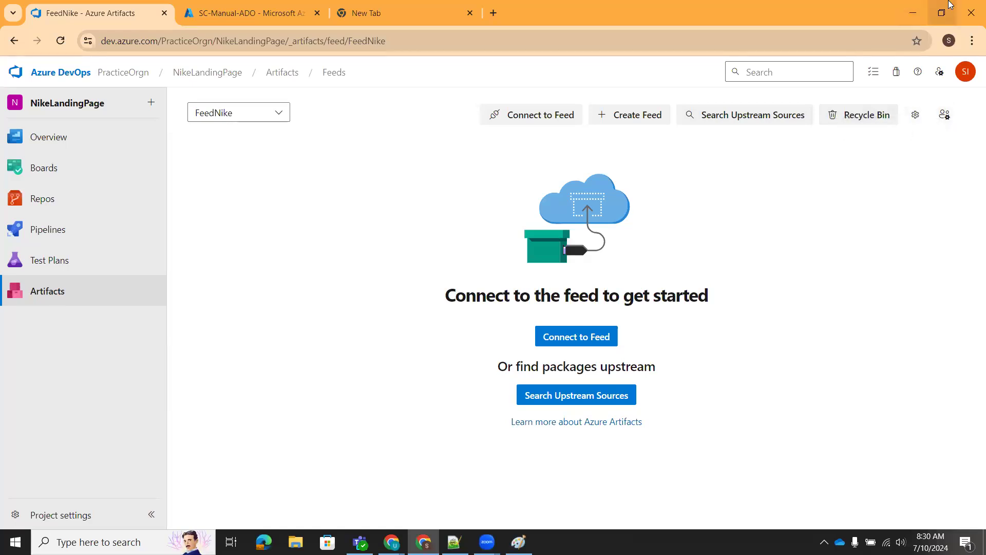
{"action": "left_click", "coordinate": [918, 114]}
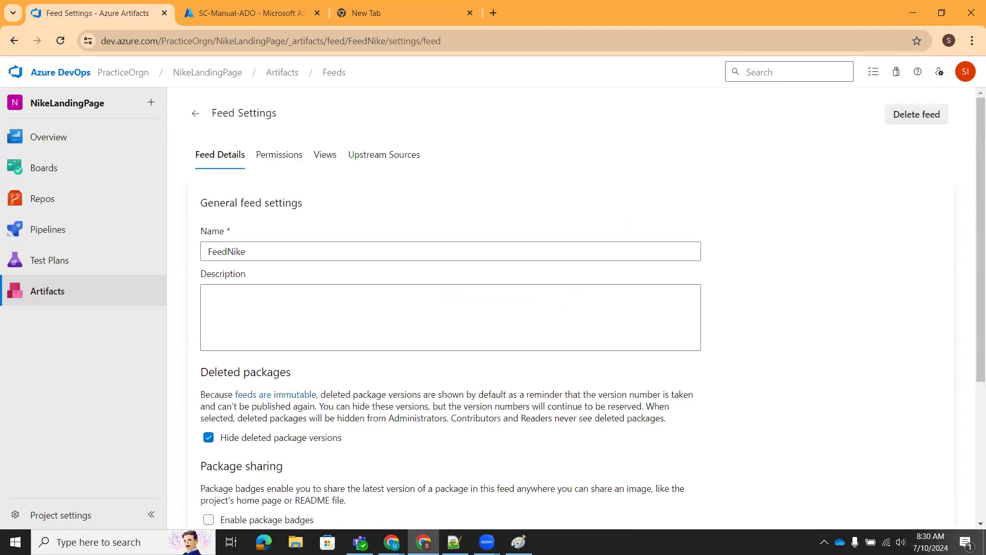
{"action": "key", "text": "alt+Tab"}
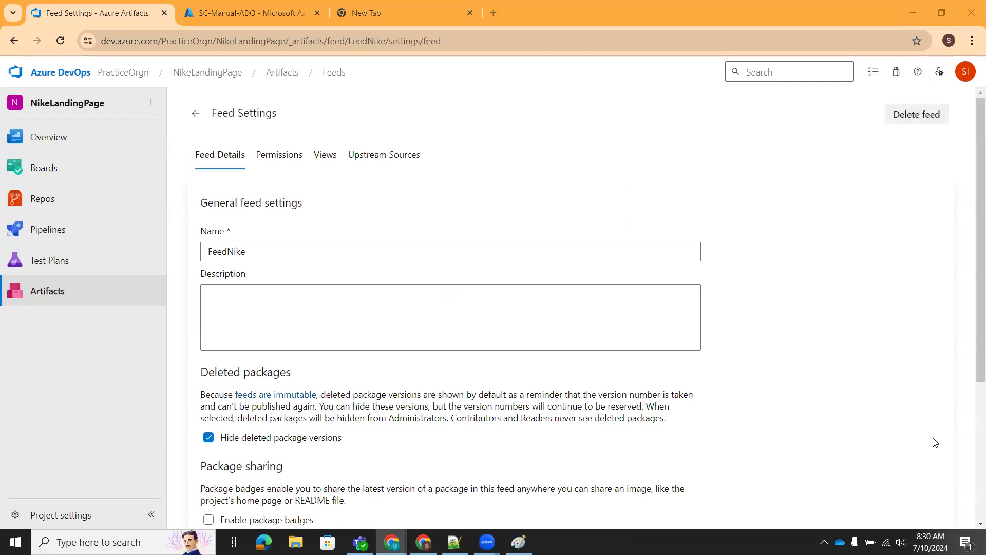
{"action": "scroll", "coordinate": [236, 289], "scroll_direction": "down", "scroll_amount": 5}
{"action": "scroll", "coordinate": [253, 353], "scroll_direction": "up", "scroll_amount": 5}
{"action": "scroll", "coordinate": [256, 335], "scroll_direction": "down", "scroll_amount": 5}
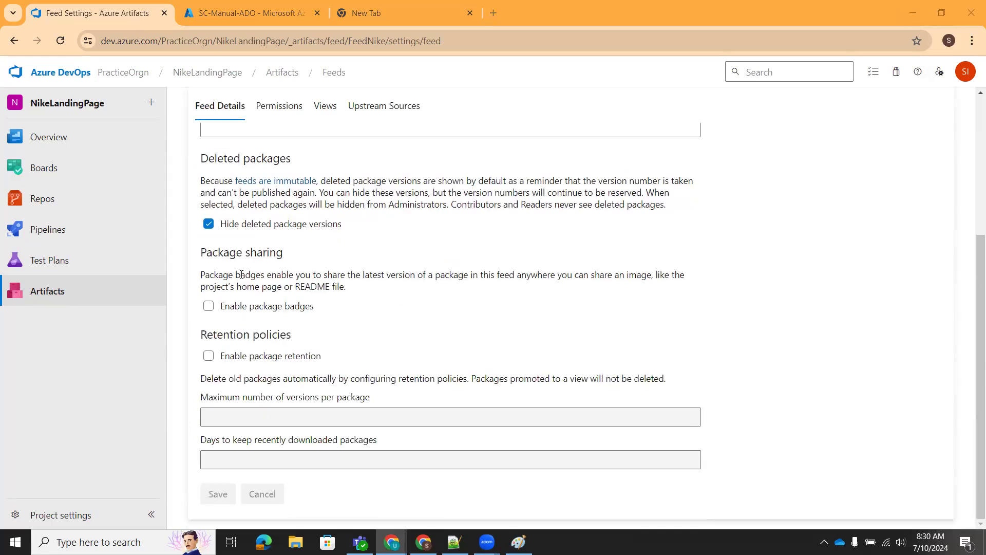
{"action": "scroll", "coordinate": [284, 328], "scroll_direction": "up", "scroll_amount": 3}
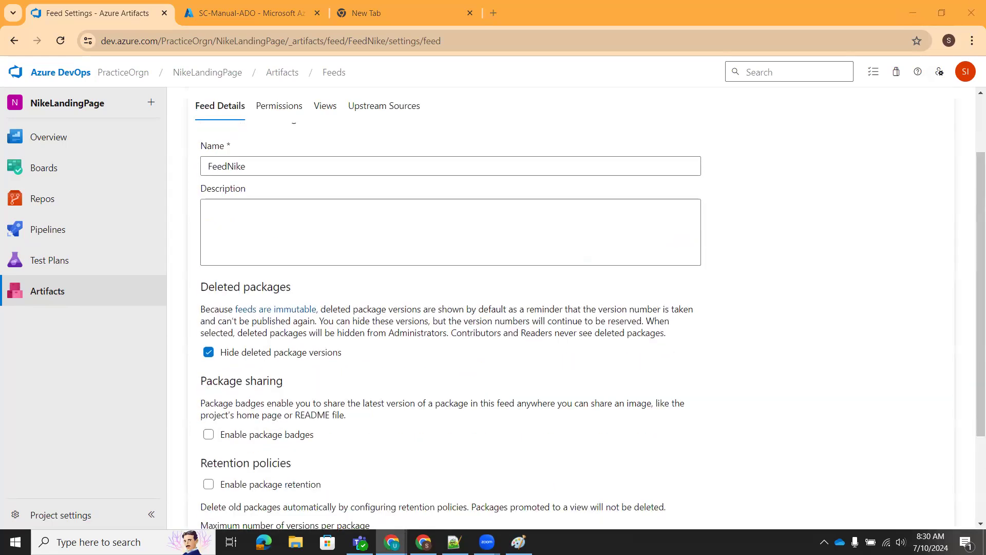
{"action": "scroll", "coordinate": [306, 170], "scroll_direction": "up", "scroll_amount": 2}
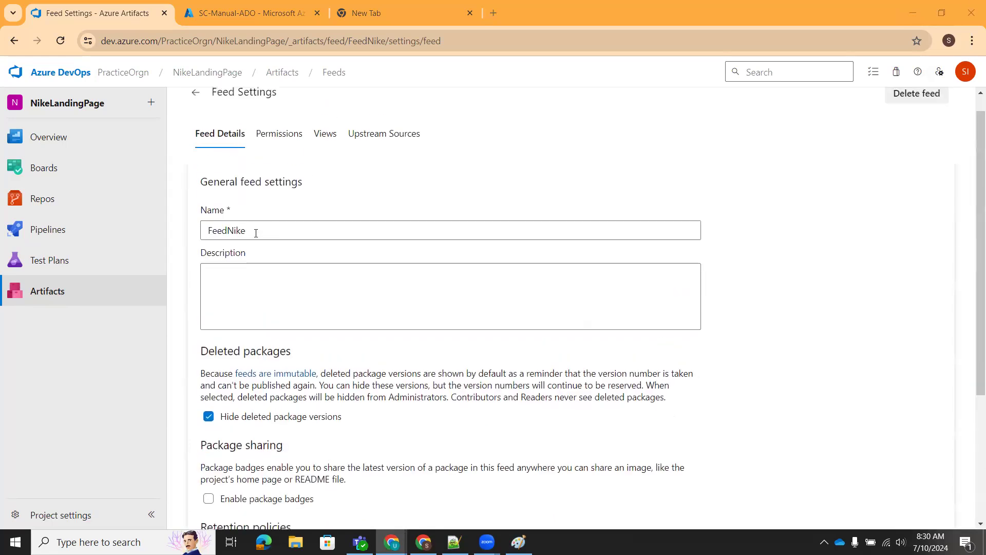
- Grant NikeLandingPage Build Service (PracticeOrgn) the Feed Publisher (Contributor) role in the feed's permissions
{"action": "left_click", "coordinate": [279, 134]}
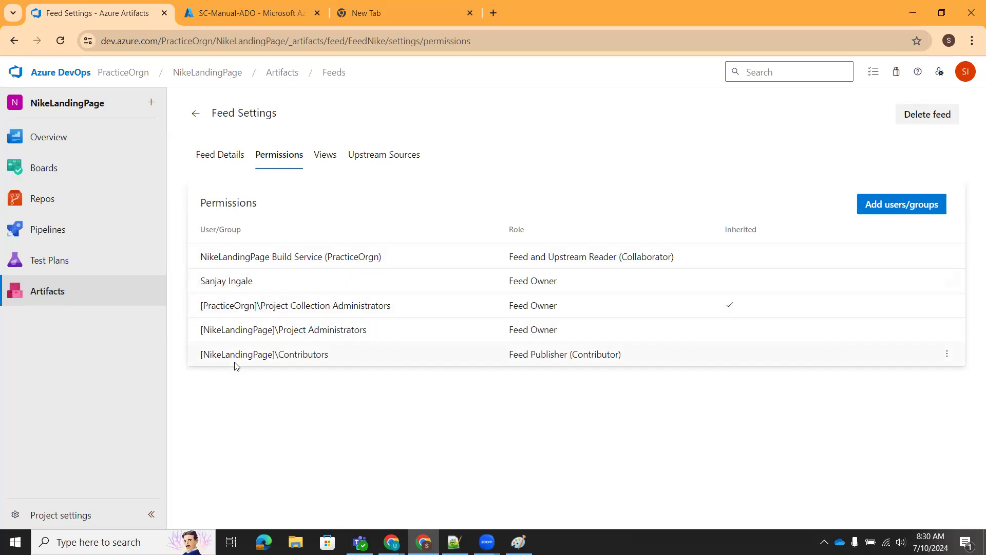
{"action": "left_click", "coordinate": [918, 207]}
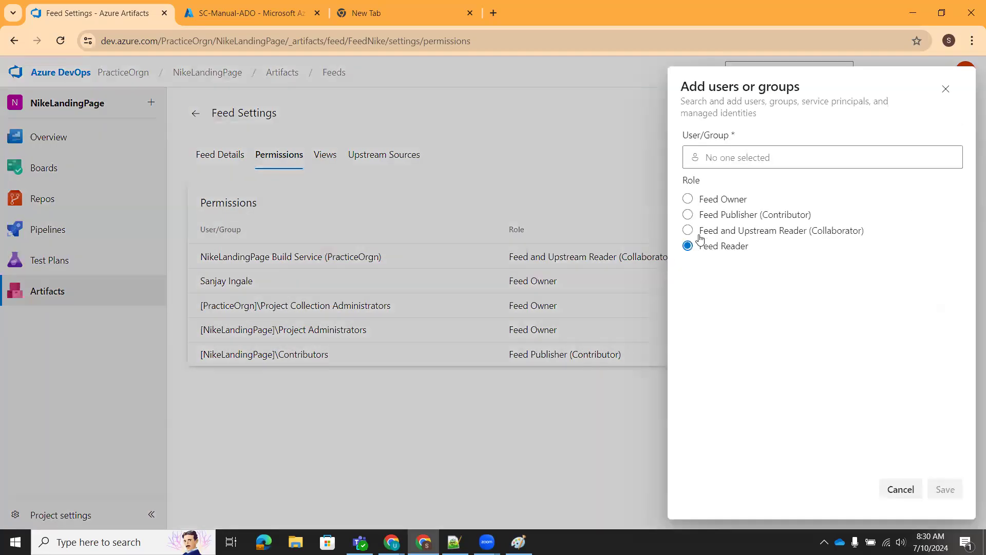
{"action": "left_click", "coordinate": [688, 215]}
{"action": "left_click", "coordinate": [703, 167]}
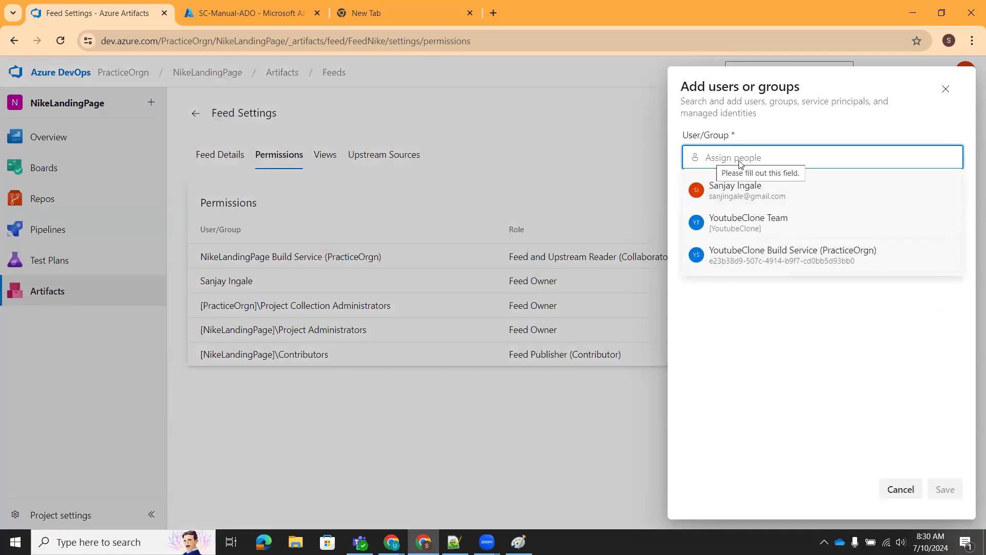
{"action": "type", "text": "nike"}
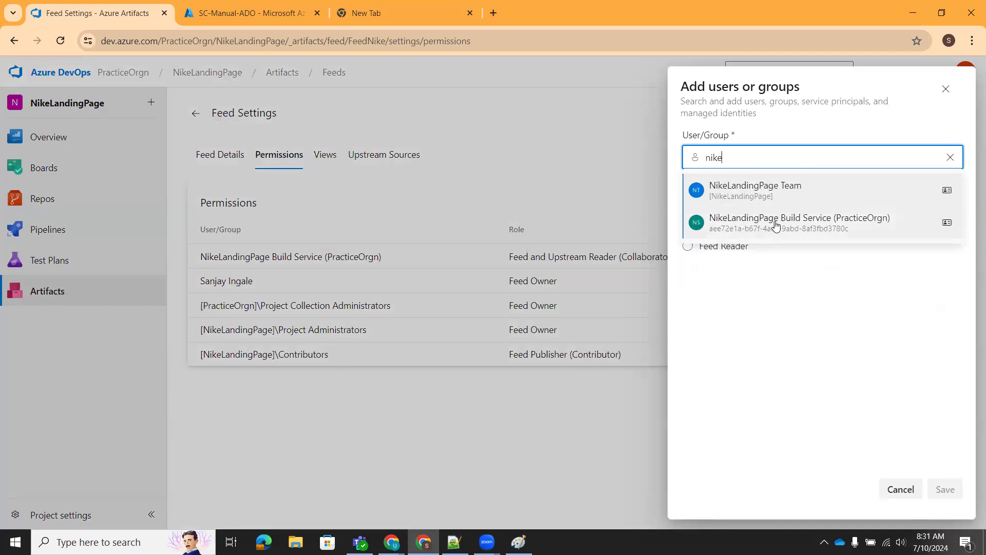
{"action": "left_click", "coordinate": [812, 230]}
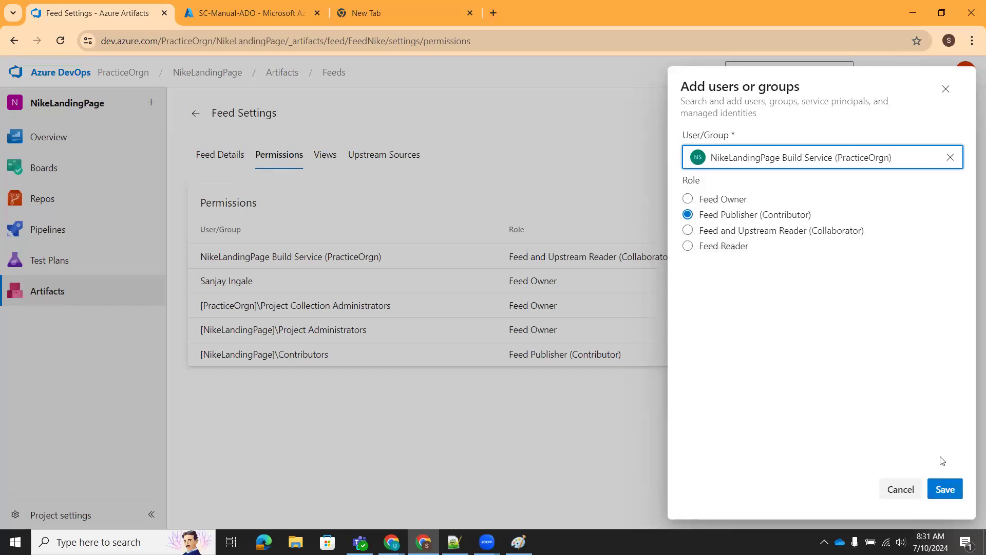
{"action": "left_click", "coordinate": [946, 488]}
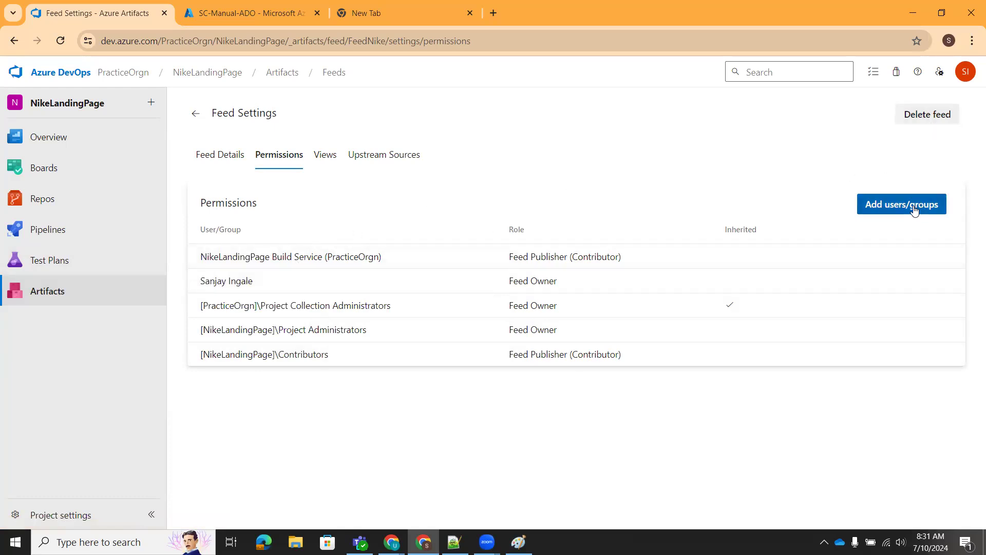
{"action": "left_click", "coordinate": [930, 204]}
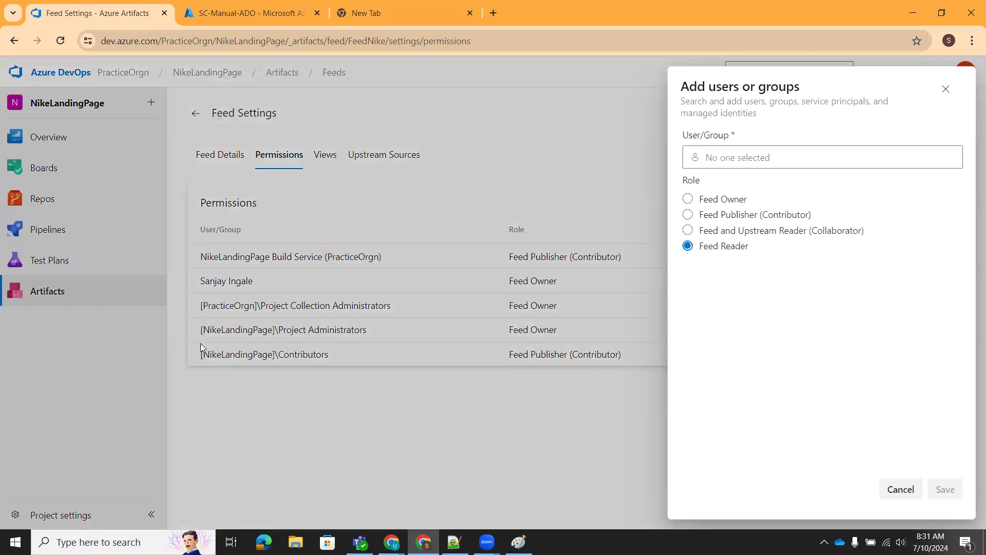
{"action": "left_click", "coordinate": [695, 214]}
{"action": "left_click", "coordinate": [736, 169]}
{"action": "type", "text": "project"}
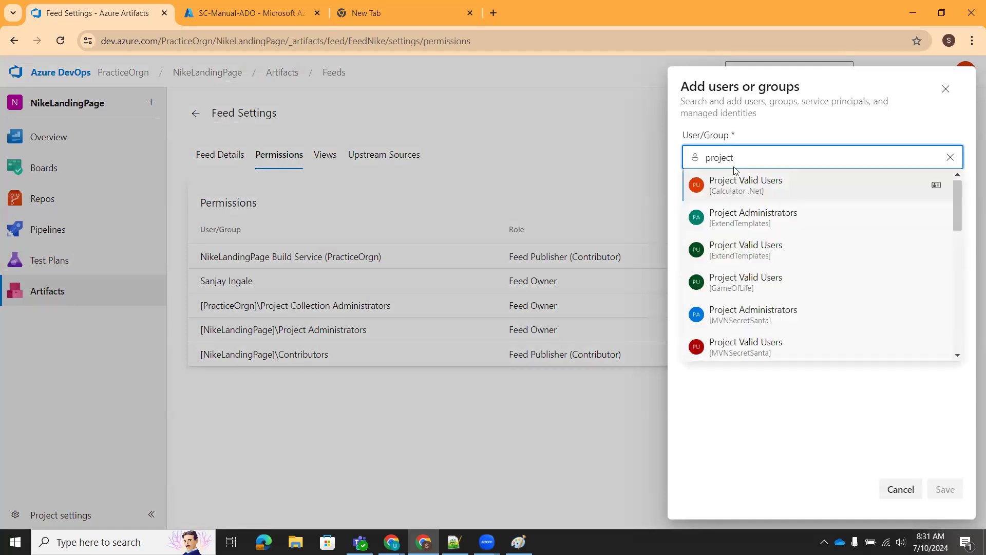
{"action": "type", "text": " n"}
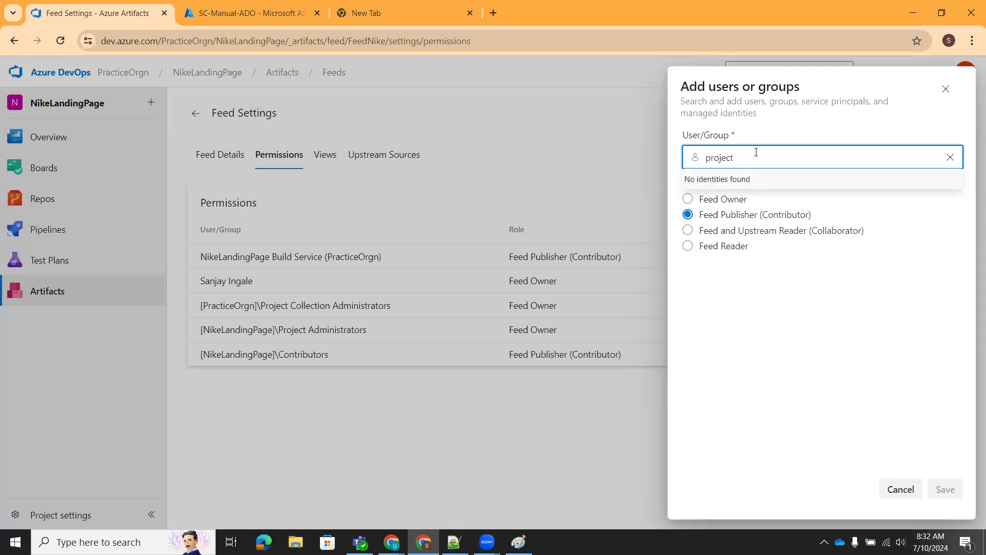
{"action": "key", "text": "BackSpace"}
{"action": "type", "text": "project"}
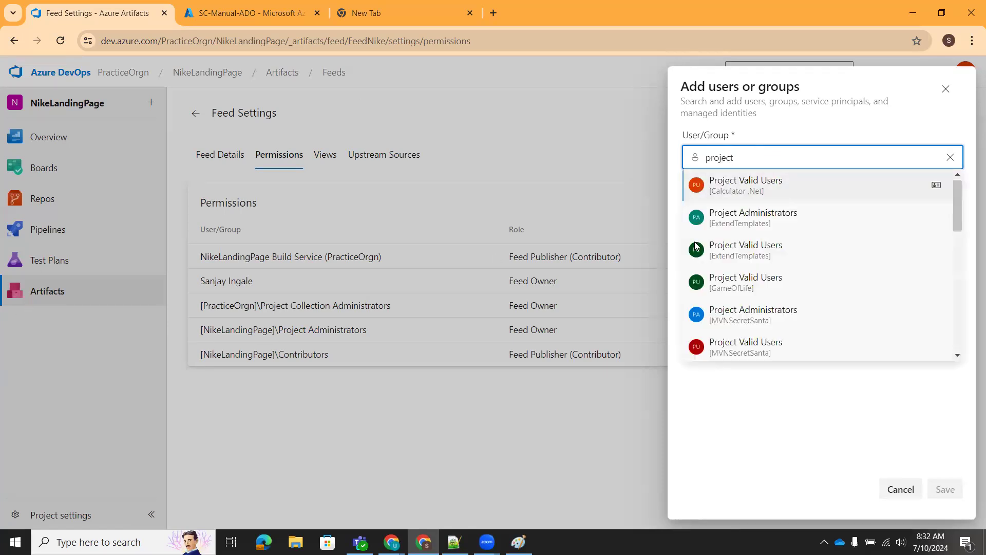
{"action": "scroll", "coordinate": [781, 280], "scroll_direction": "down", "scroll_amount": 3}
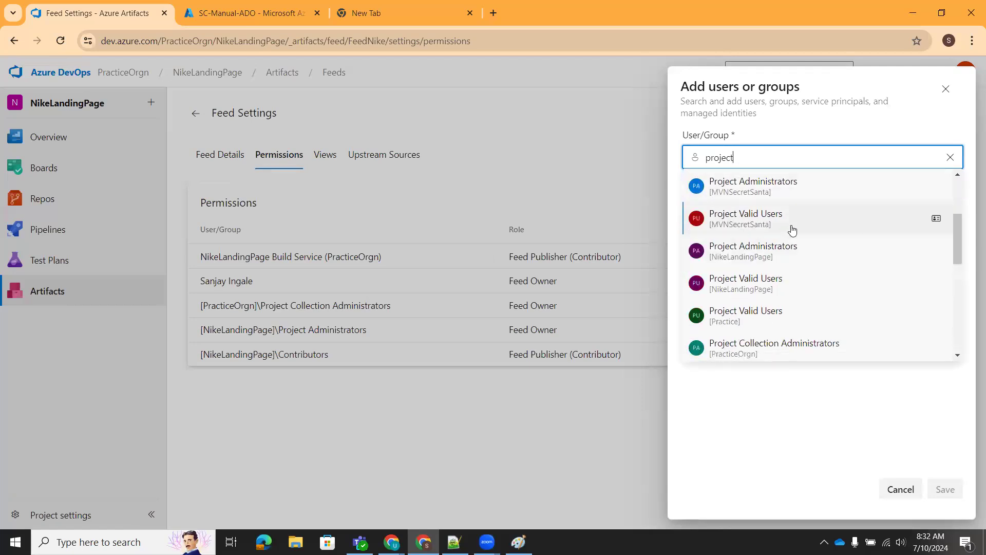
{"action": "scroll", "coordinate": [805, 261], "scroll_direction": "down", "scroll_amount": 3}
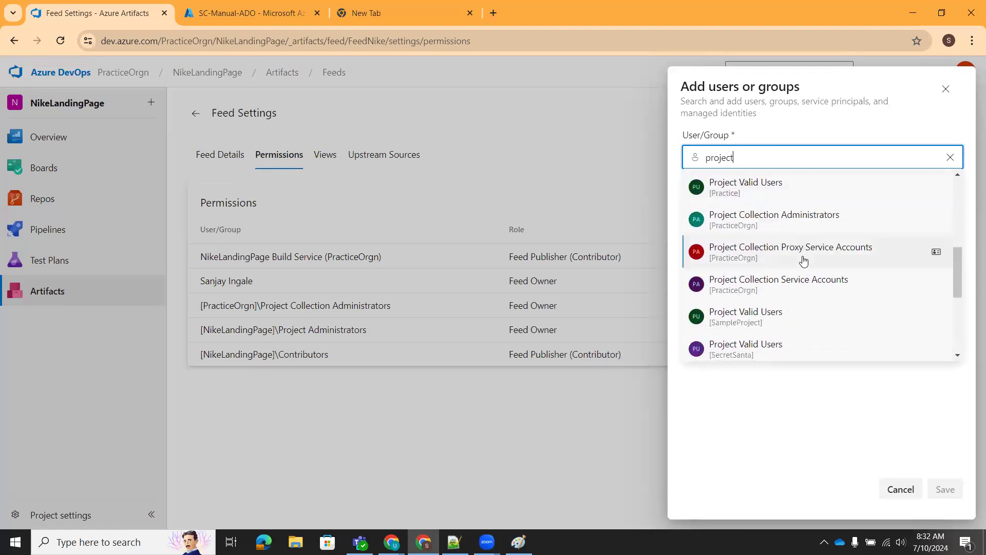
{"action": "scroll", "coordinate": [807, 272], "scroll_direction": "down", "scroll_amount": 3}
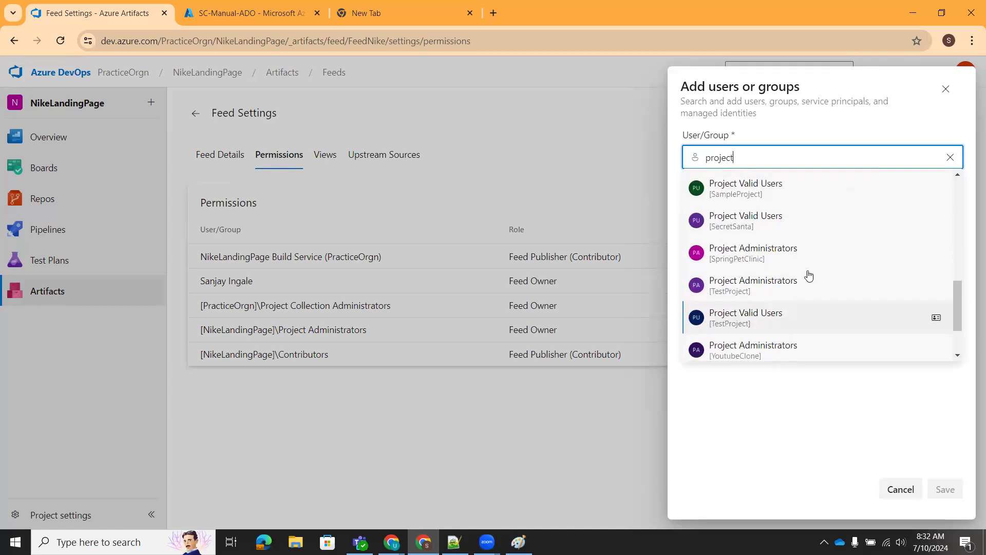
{"action": "scroll", "coordinate": [807, 280], "scroll_direction": "down", "scroll_amount": 2}
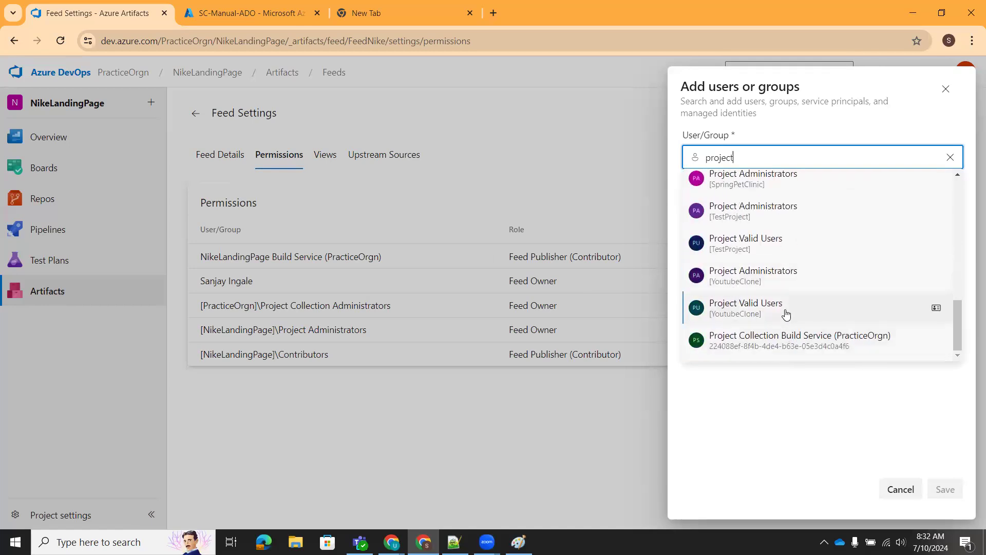
{"action": "scroll", "coordinate": [804, 263], "scroll_direction": "up", "scroll_amount": 10}
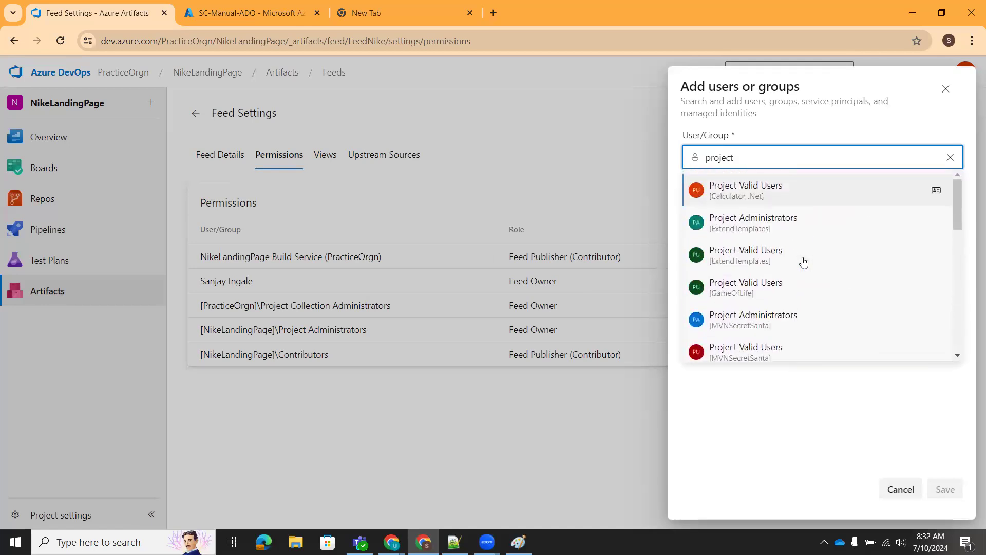
{"action": "left_click", "coordinate": [817, 437]}
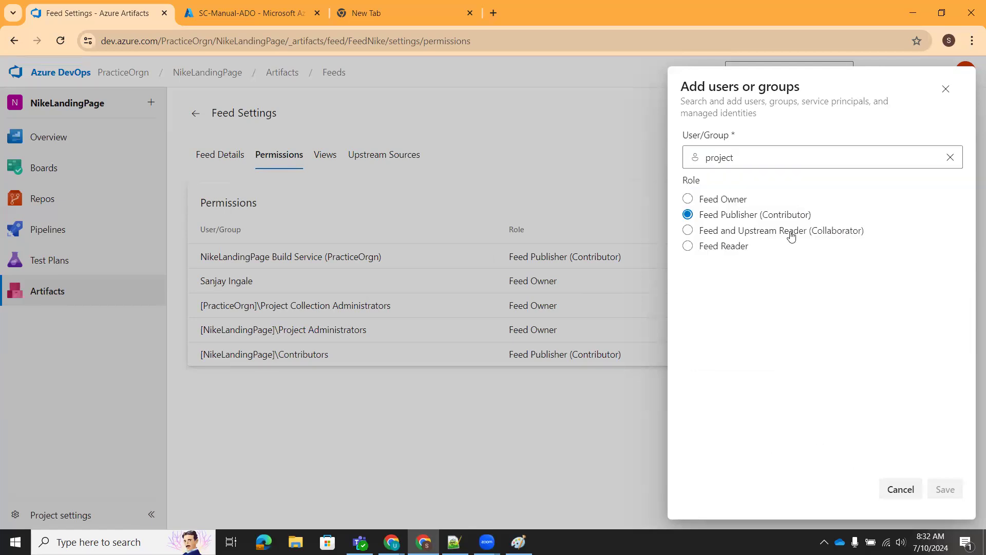
{"action": "left_click", "coordinate": [946, 89]}
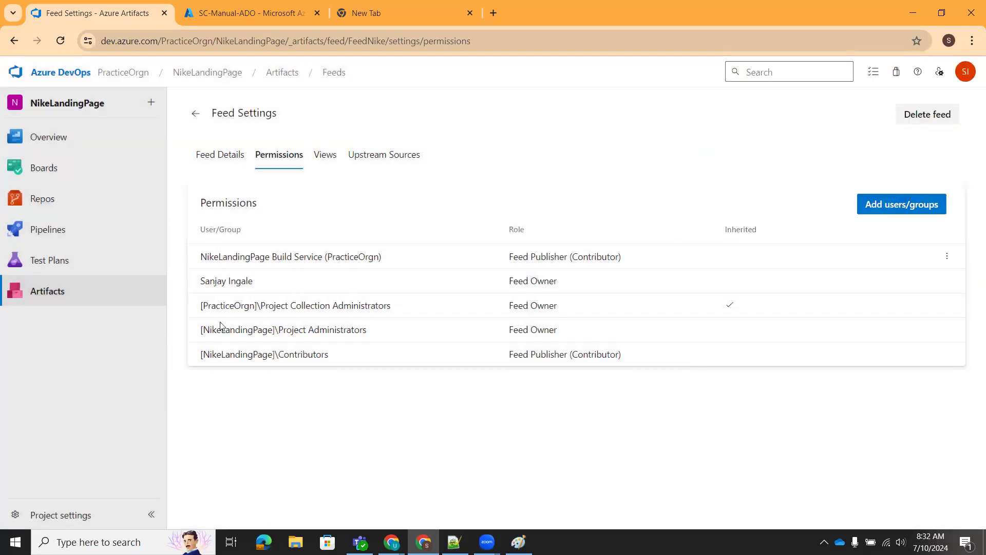
- Start a new run of the NikeLandingPage pipeline from its latest failed run, keeping the default run parameters
{"action": "left_click", "coordinate": [62, 229]}
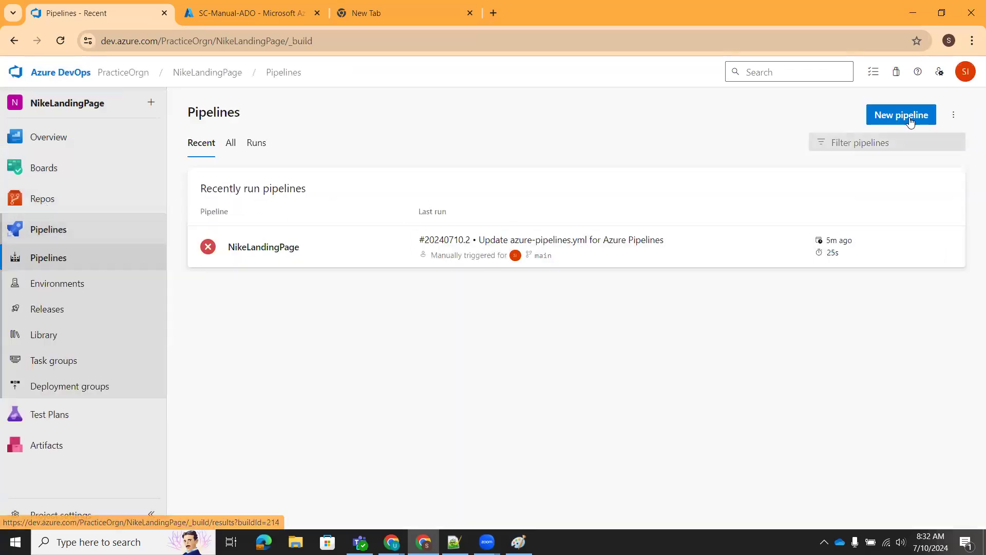
{"action": "left_click", "coordinate": [237, 251]}
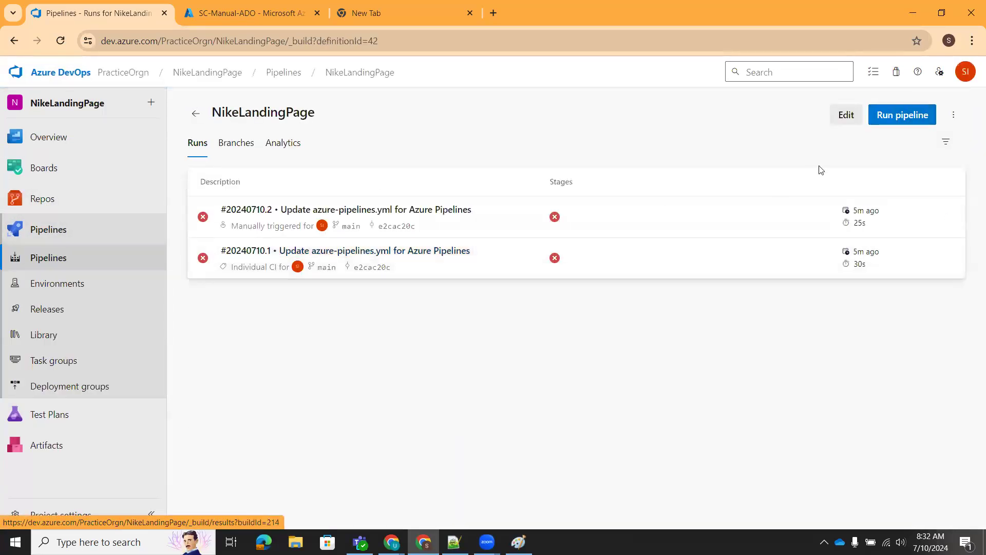
{"action": "left_click", "coordinate": [382, 219]}
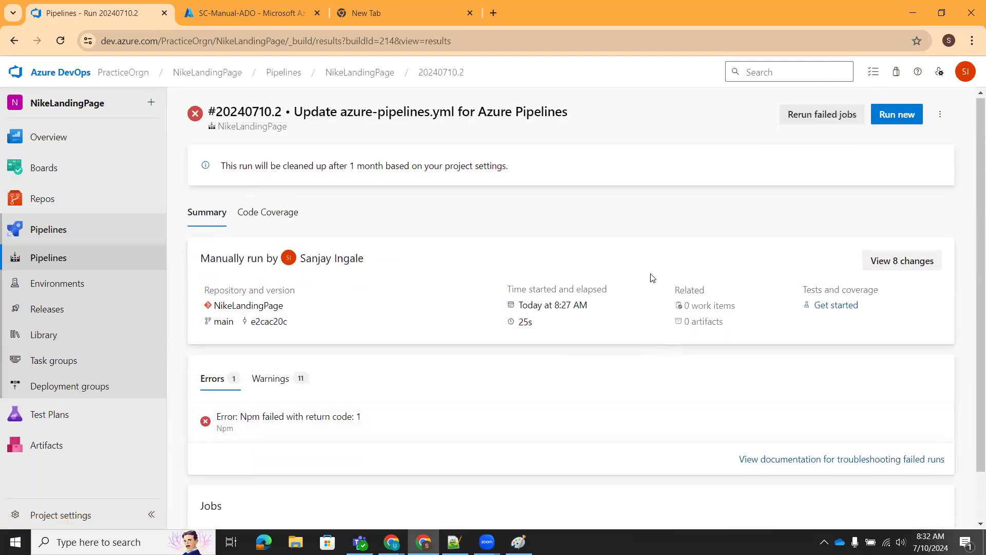
{"action": "left_click", "coordinate": [913, 121]}
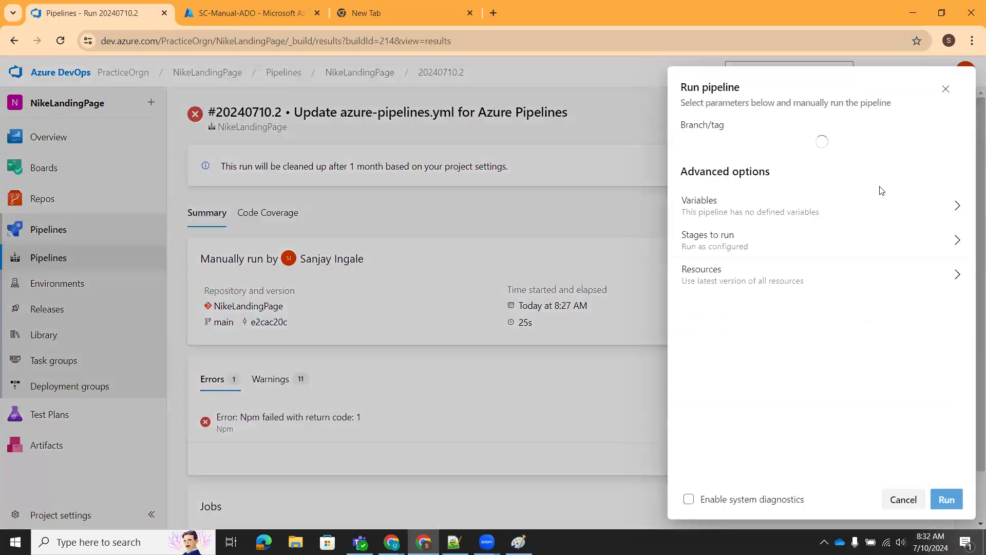
{"action": "left_click", "coordinate": [948, 501]}
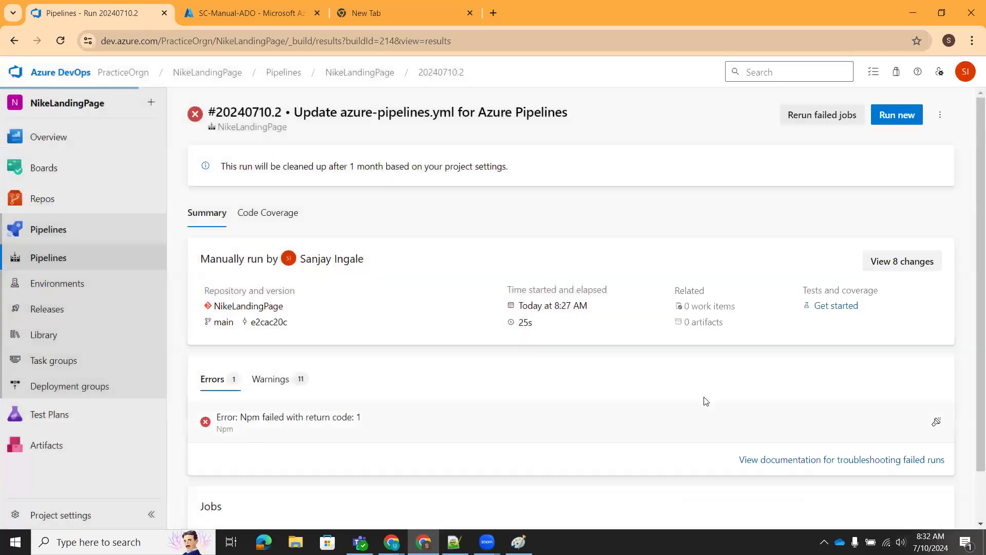
- Open the new run's Build job and examine the first Npm task's log, including its warning lines
{"action": "left_click", "coordinate": [230, 368]}
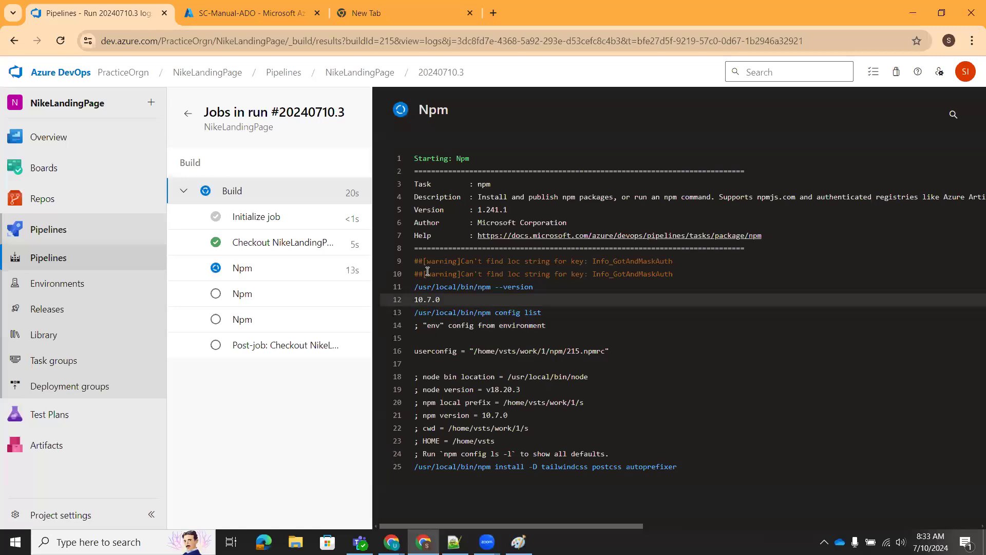
{"action": "left_click_drag", "start_coordinate": [415, 263], "coordinate": [684, 276]}
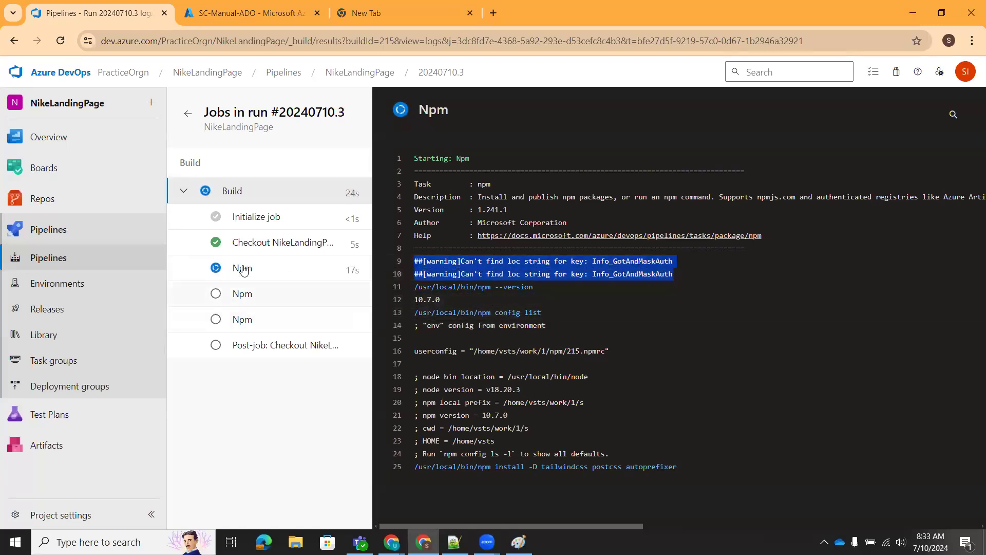
{"action": "left_click", "coordinate": [270, 265]}
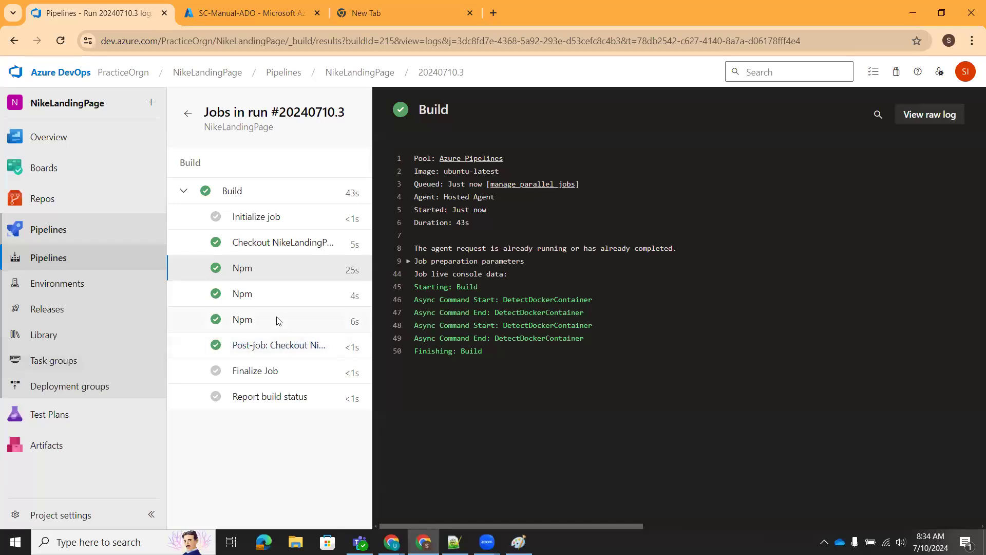
{"action": "left_click", "coordinate": [263, 270]}
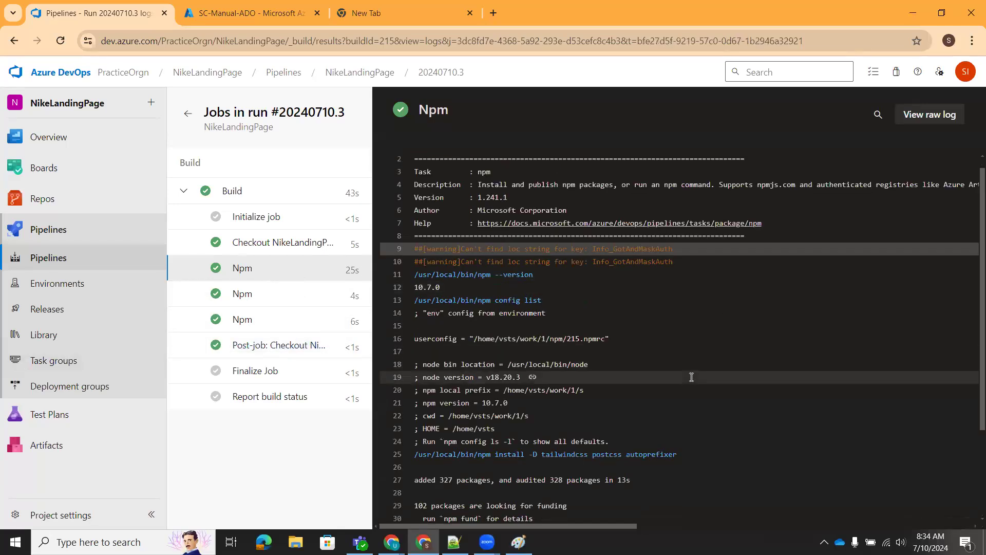
- Review the logs of the second and third Npm tasks, down to the package publishing details
{"action": "left_click", "coordinate": [256, 304]}
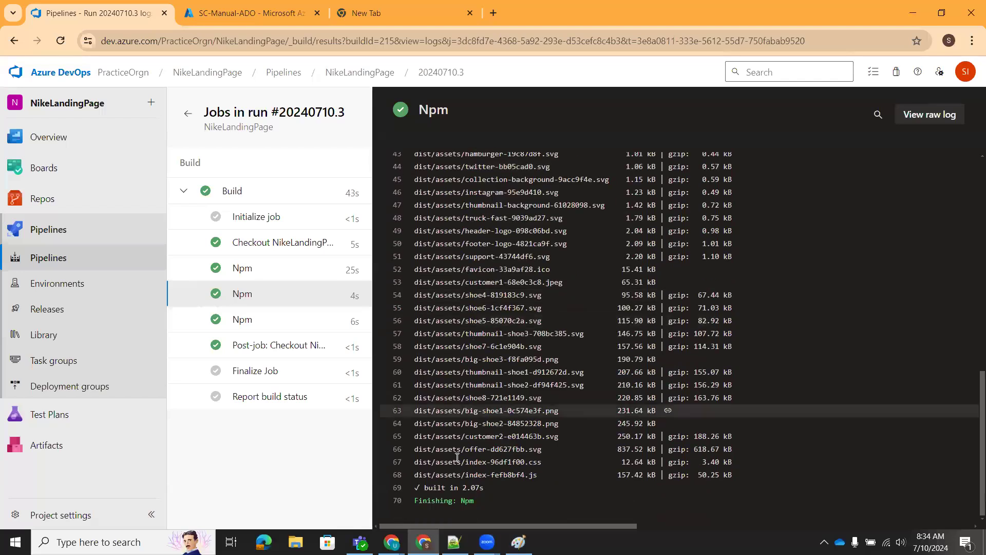
{"action": "left_click", "coordinate": [257, 322]}
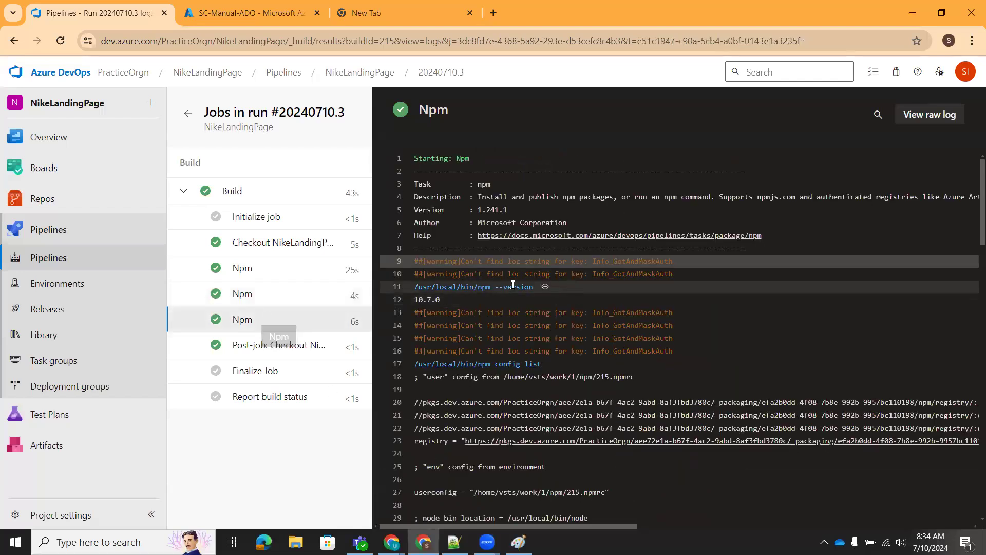
{"action": "scroll", "coordinate": [511, 279], "scroll_direction": "down", "scroll_amount": 8}
{"action": "scroll", "coordinate": [493, 258], "scroll_direction": "down", "scroll_amount": 12}
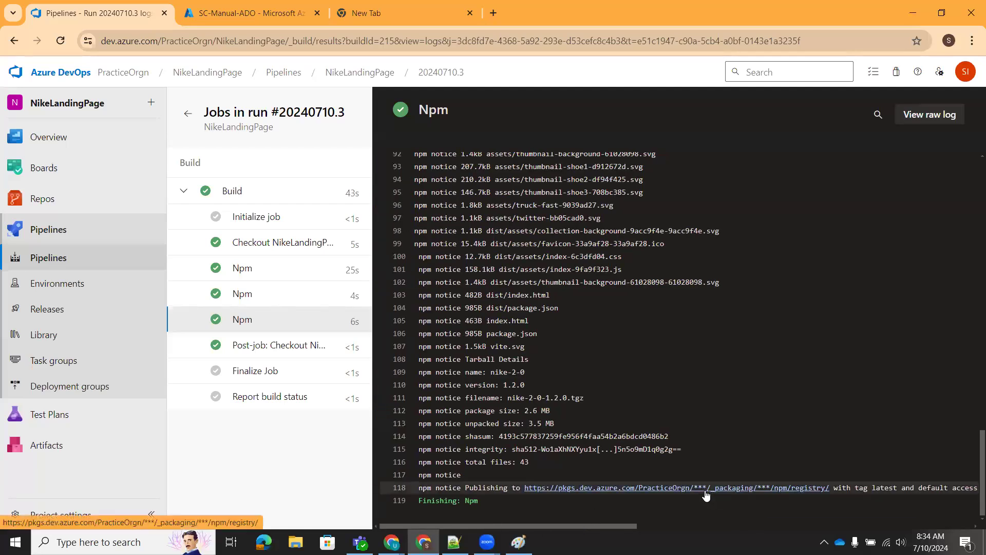
- Download the nike-2-0 package, version 1.2.0, from the FeedNike feed and review its details page
{"action": "left_click", "coordinate": [46, 445]}
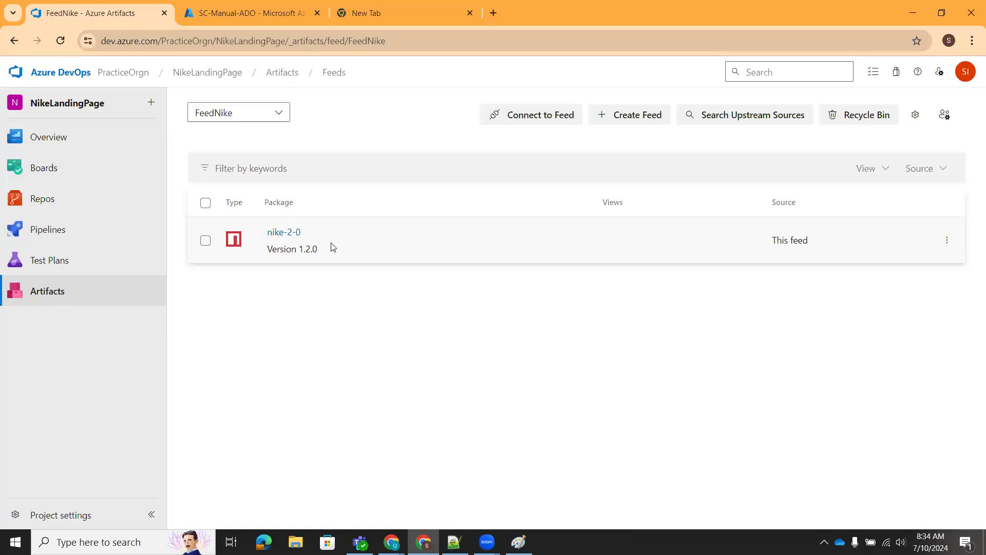
{"action": "left_click", "coordinate": [290, 235]}
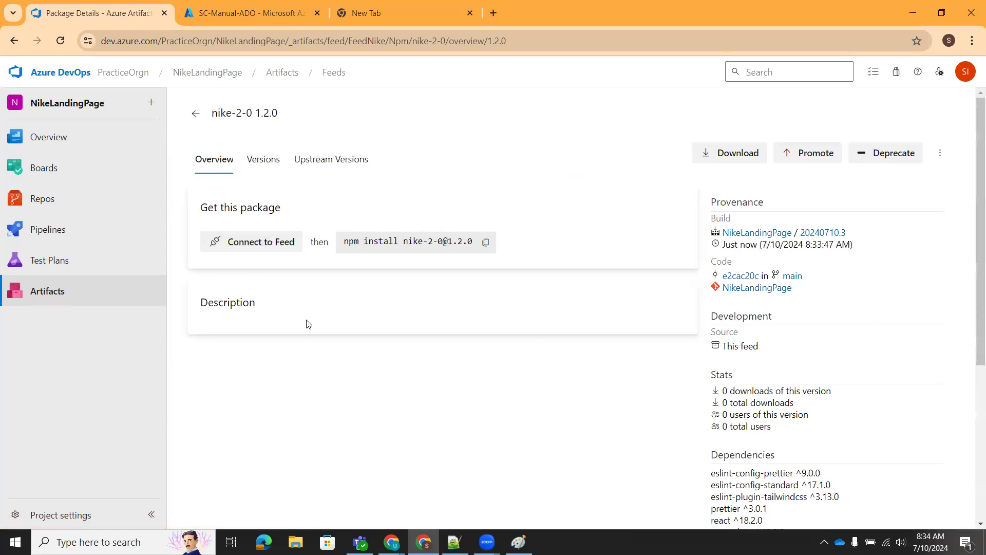
{"action": "left_click", "coordinate": [732, 154]}
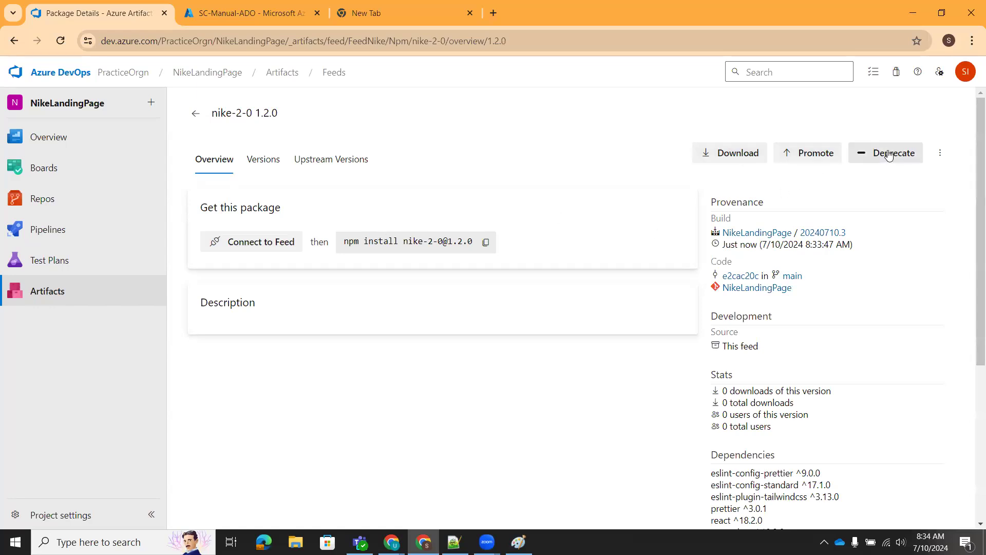
{"action": "scroll", "coordinate": [855, 285], "scroll_direction": "down", "scroll_amount": 5}
{"action": "scroll", "coordinate": [853, 290], "scroll_direction": "up", "scroll_amount": 4}
{"action": "scroll", "coordinate": [853, 290], "scroll_direction": "up", "scroll_amount": 1}
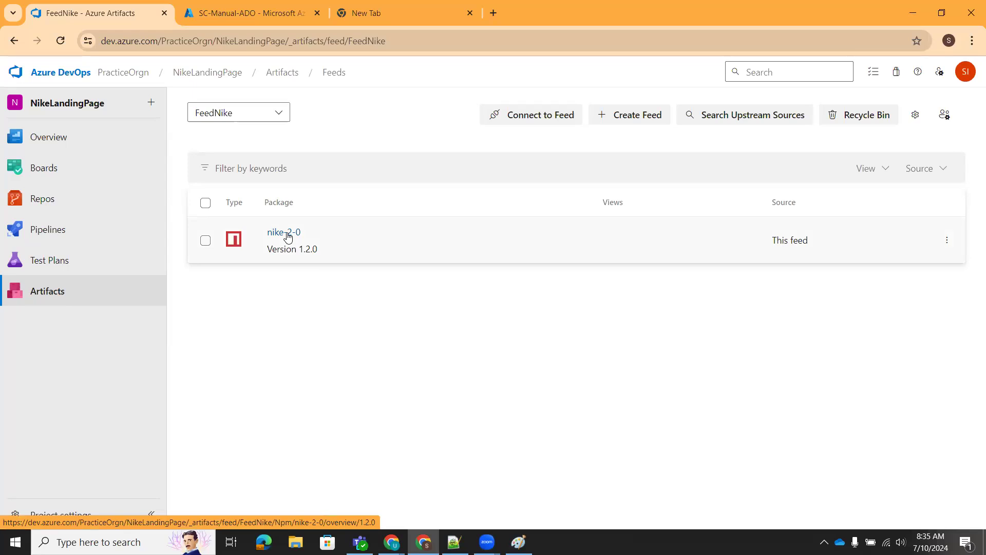
- Open the Releases page of the NikeLandingPage project to check for release pipelines
{"action": "mouse_move", "coordinate": [79, 225]}
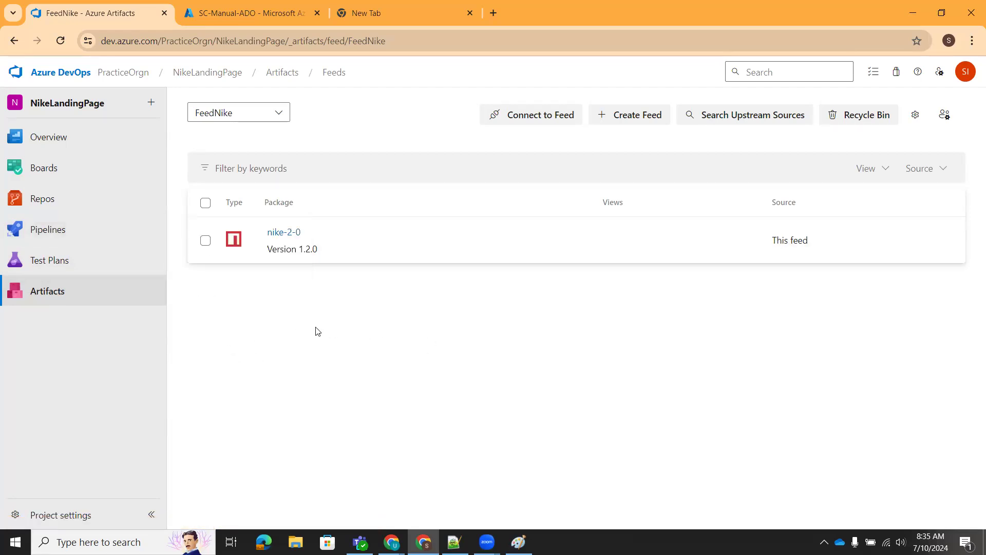
{"action": "left_click", "coordinate": [62, 229]}
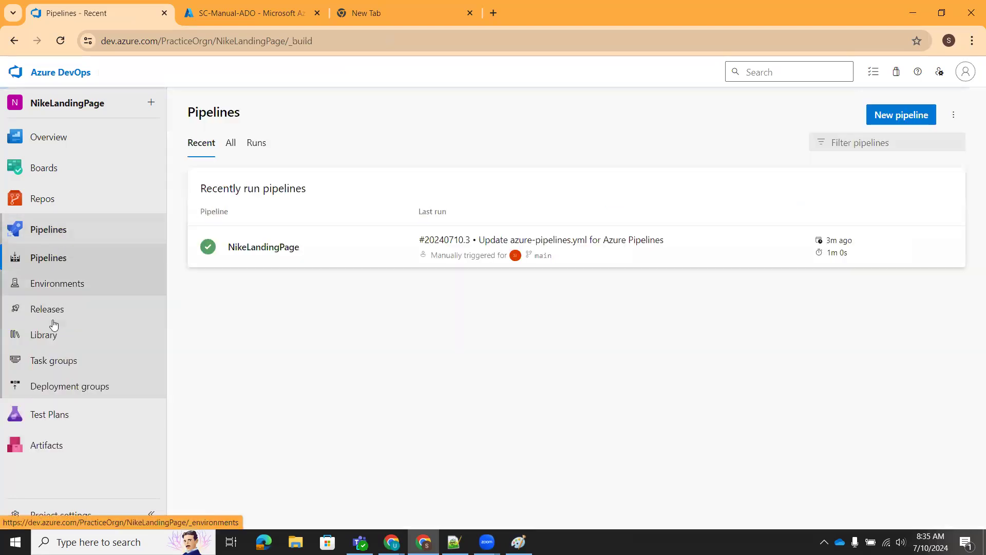
{"action": "left_click", "coordinate": [68, 309]}
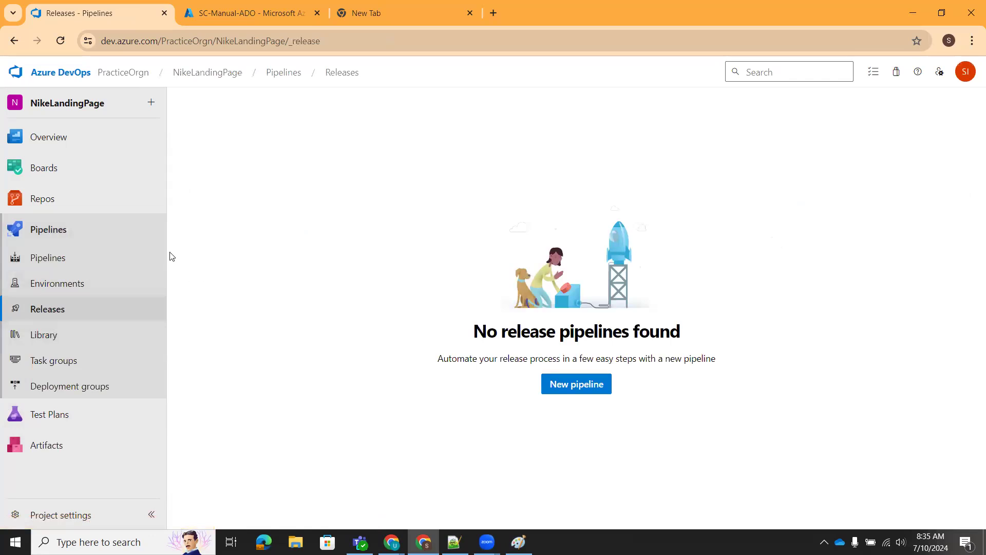
- Switch to the Azure portal and start creating a new Web App resource from the home page
{"action": "left_click", "coordinate": [234, 15]}
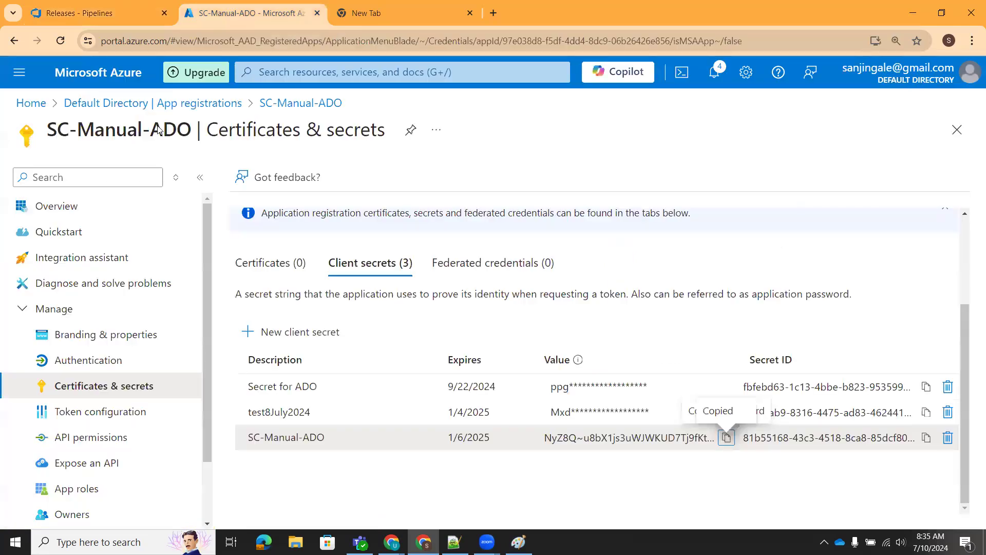
{"action": "left_click", "coordinate": [31, 103]}
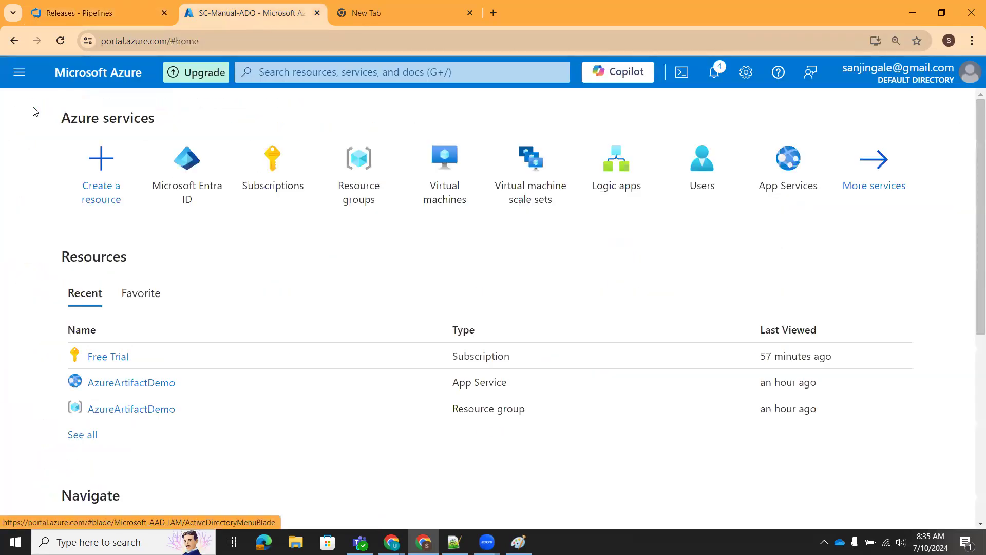
{"action": "left_click", "coordinate": [97, 188]}
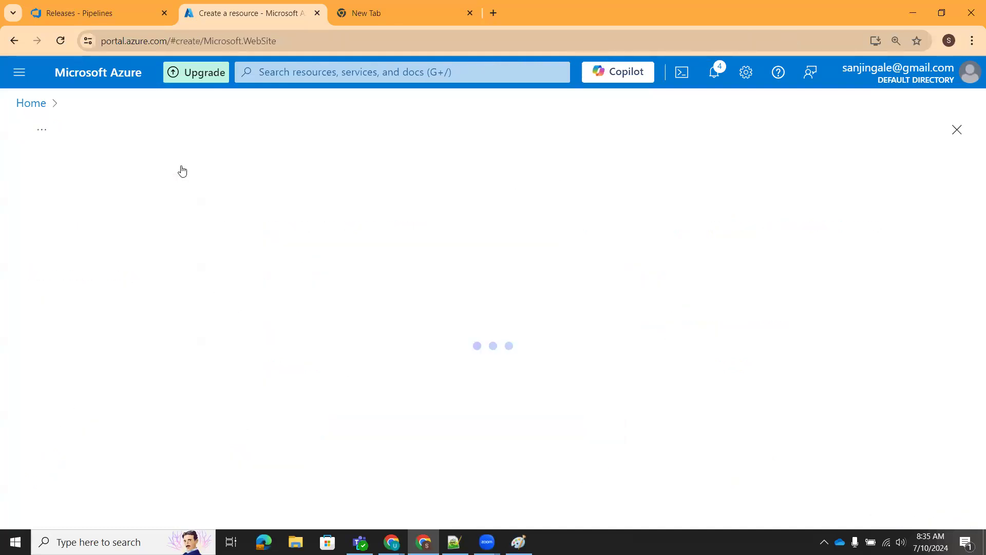
- Create a new resource group named RG-AzureArtifactDemo for the Web App
{"action": "scroll", "coordinate": [329, 284], "scroll_direction": "down", "scroll_amount": 4}
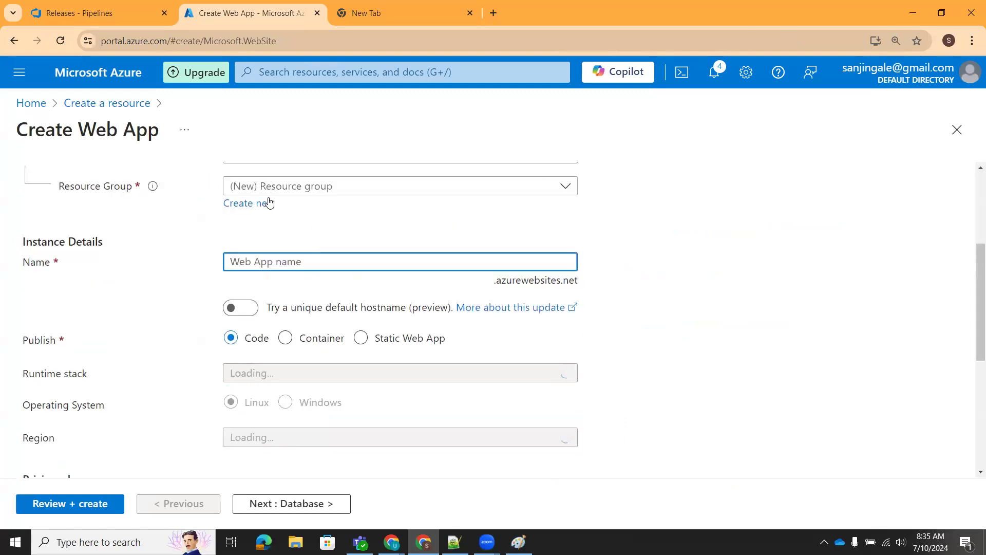
{"action": "left_click", "coordinate": [264, 203]}
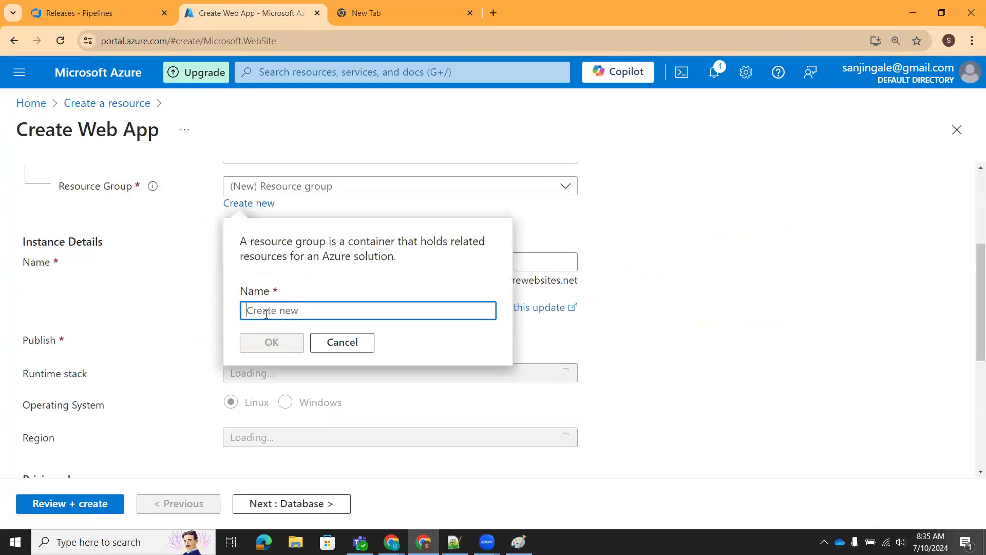
{"action": "type", "text": "RG-Nik"}
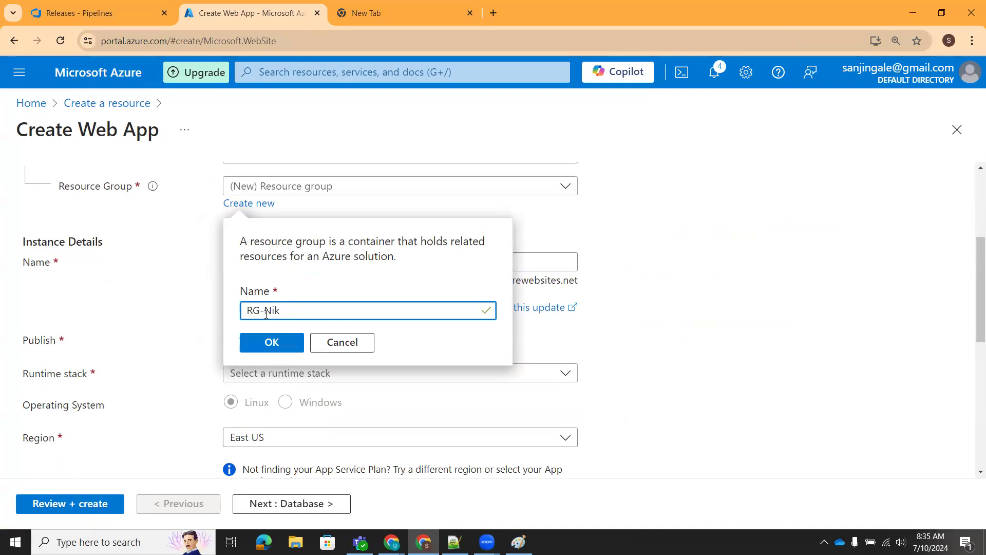
{"action": "key", "text": "BackSpace"}
{"action": "key", "text": "BackSpace"}
{"action": "key", "text": "BackSpace"}
{"action": "type", "text": "AzureArtifactDemo"}
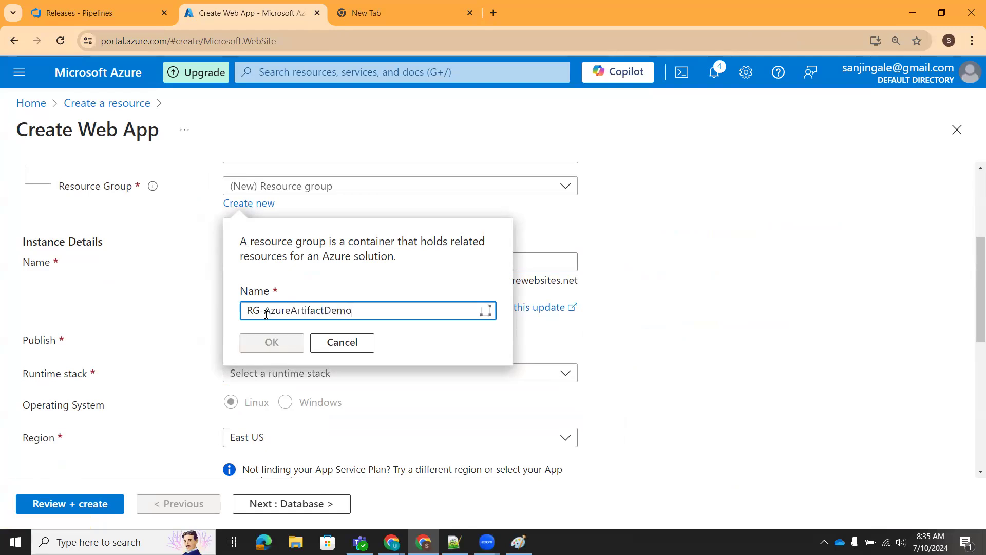
{"action": "left_click", "coordinate": [269, 343]}
- Set the Web App's runtime stack to Node 18 LTS
{"action": "scroll", "coordinate": [258, 375], "scroll_direction": "down", "scroll_amount": 3}
{"action": "scroll", "coordinate": [334, 396], "scroll_direction": "up", "scroll_amount": 3}
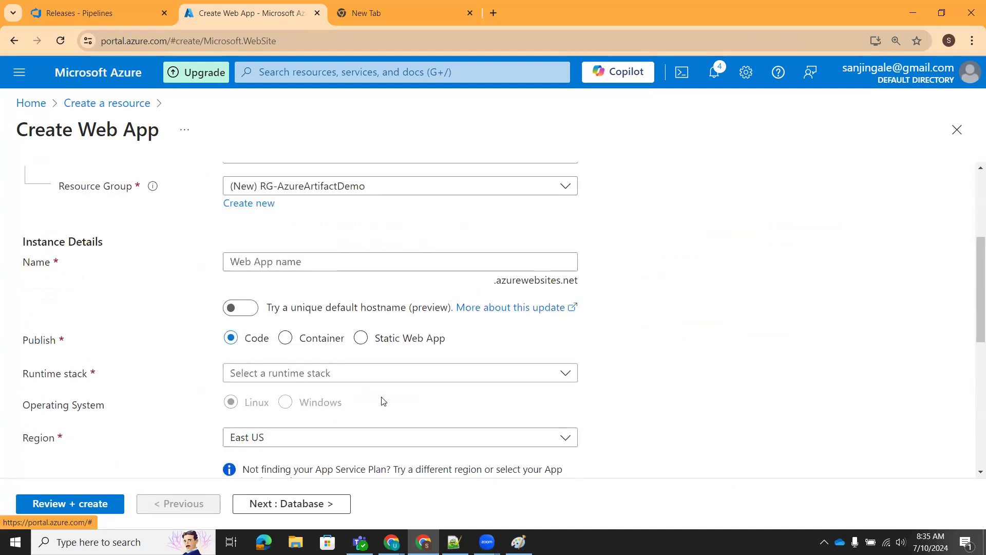
{"action": "left_click", "coordinate": [565, 374]}
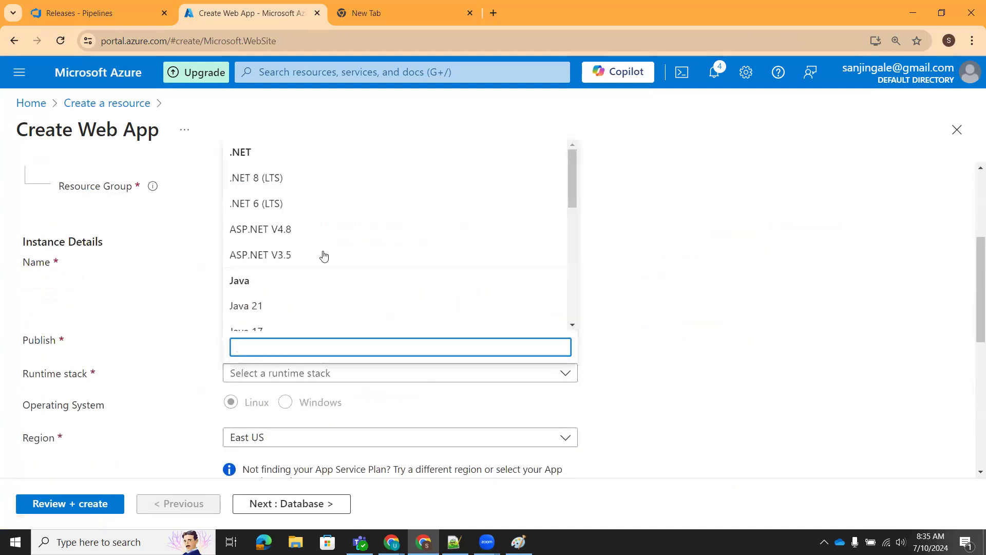
{"action": "scroll", "coordinate": [324, 255], "scroll_direction": "down", "scroll_amount": 10}
{"action": "scroll", "coordinate": [299, 225], "scroll_direction": "up", "scroll_amount": 6}
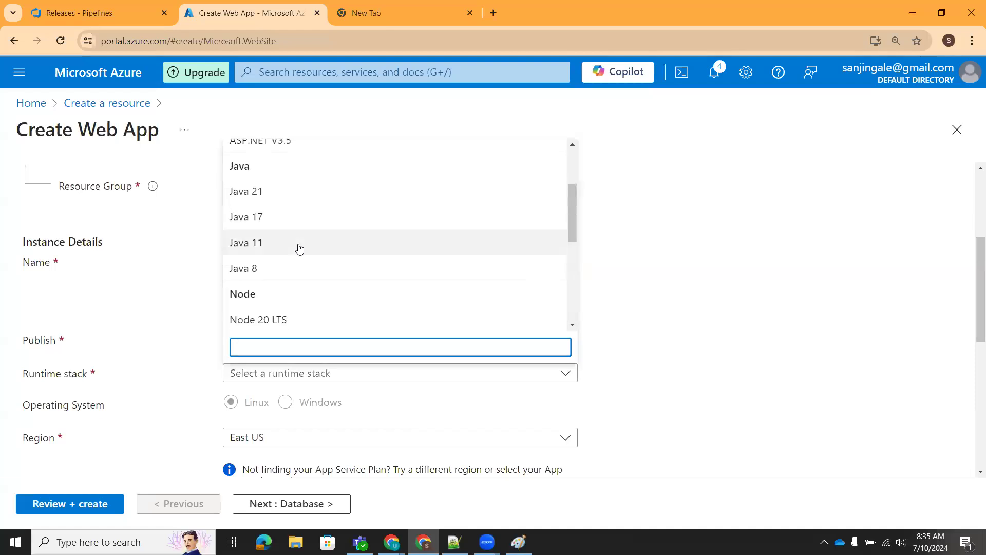
{"action": "scroll", "coordinate": [267, 290], "scroll_direction": "down", "scroll_amount": 2}
{"action": "scroll", "coordinate": [288, 273], "scroll_direction": "up", "scroll_amount": 4}
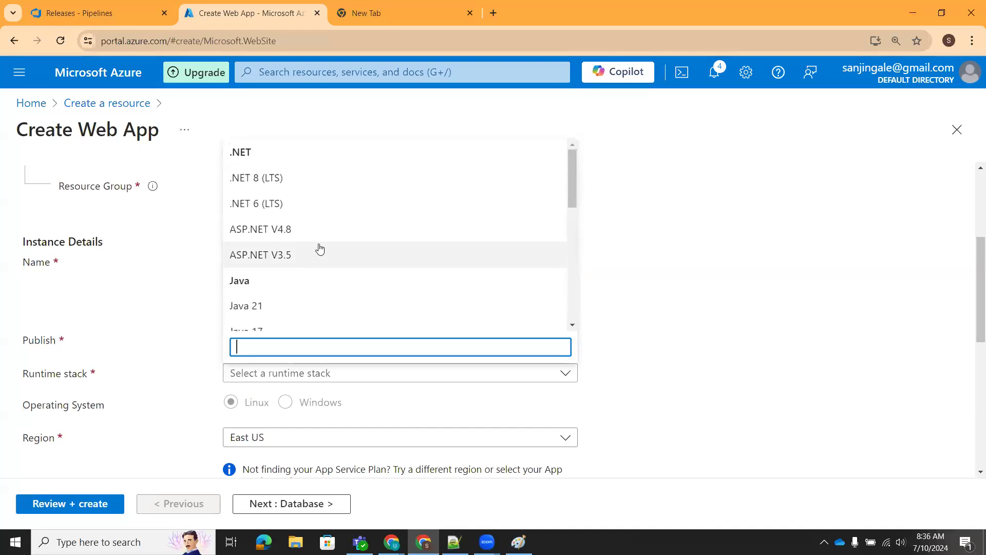
{"action": "scroll", "coordinate": [321, 254], "scroll_direction": "down", "scroll_amount": 7}
{"action": "scroll", "coordinate": [323, 279], "scroll_direction": "up", "scroll_amount": 3}
{"action": "scroll", "coordinate": [319, 280], "scroll_direction": "up", "scroll_amount": 3}
{"action": "scroll", "coordinate": [299, 260], "scroll_direction": "down", "scroll_amount": 3}
{"action": "left_click", "coordinate": [288, 221]}
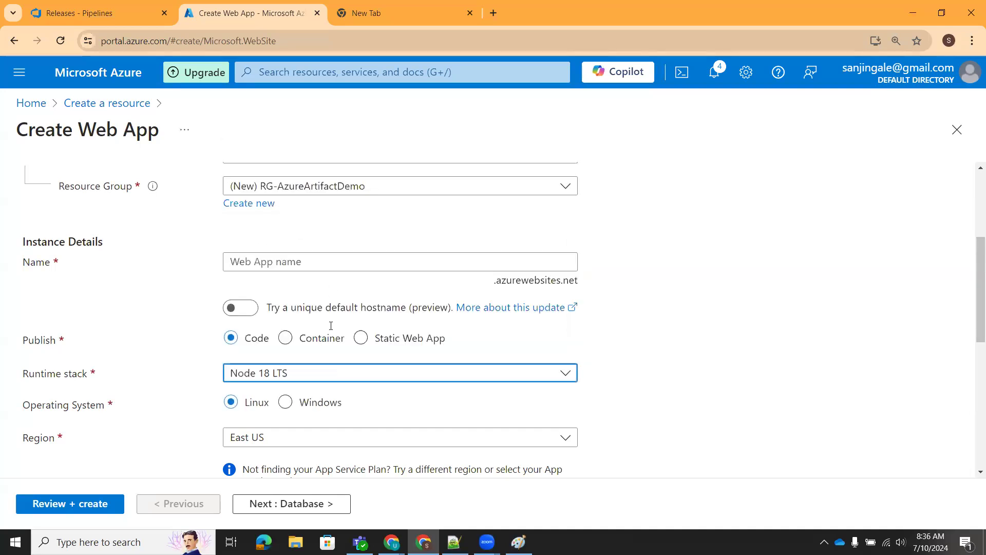
- Examine the Web App's operating system, region, Linux plan, pricing plan and zone redundancy settings
{"action": "scroll", "coordinate": [238, 403], "scroll_direction": "down", "scroll_amount": 3}
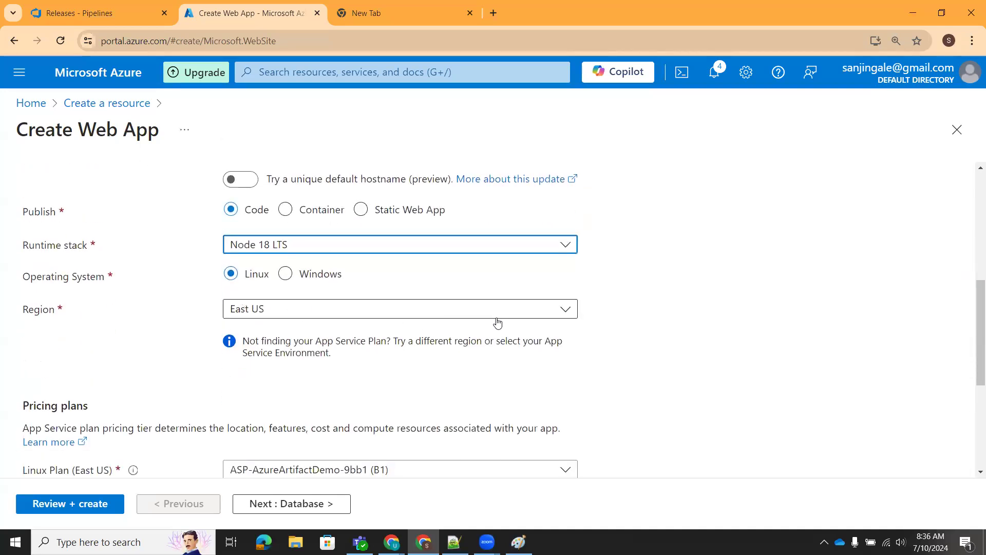
{"action": "scroll", "coordinate": [321, 352], "scroll_direction": "down", "scroll_amount": 4}
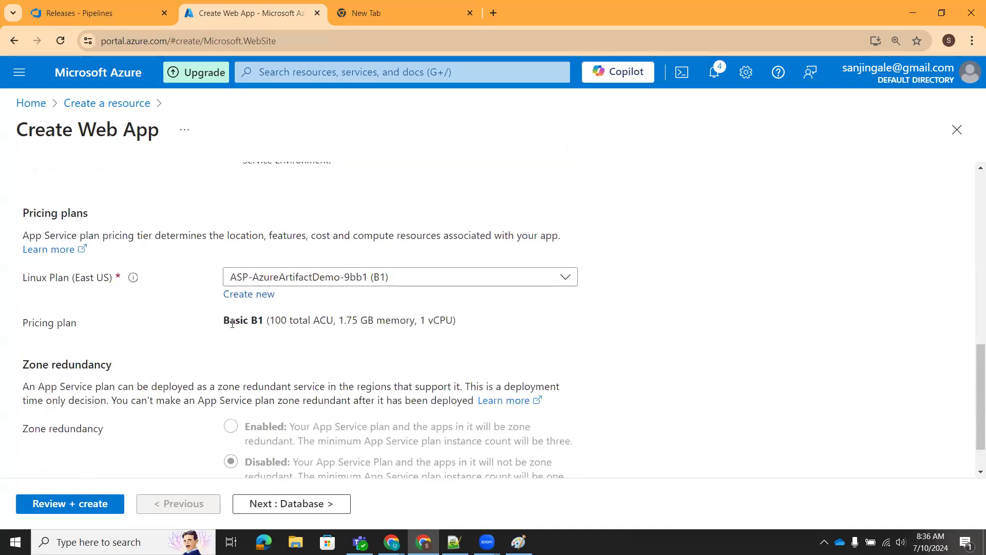
{"action": "scroll", "coordinate": [255, 321], "scroll_direction": "down", "scroll_amount": 1}
{"action": "scroll", "coordinate": [154, 298], "scroll_direction": "up", "scroll_amount": 1}
{"action": "scroll", "coordinate": [258, 321], "scroll_direction": "down", "scroll_amount": 1}
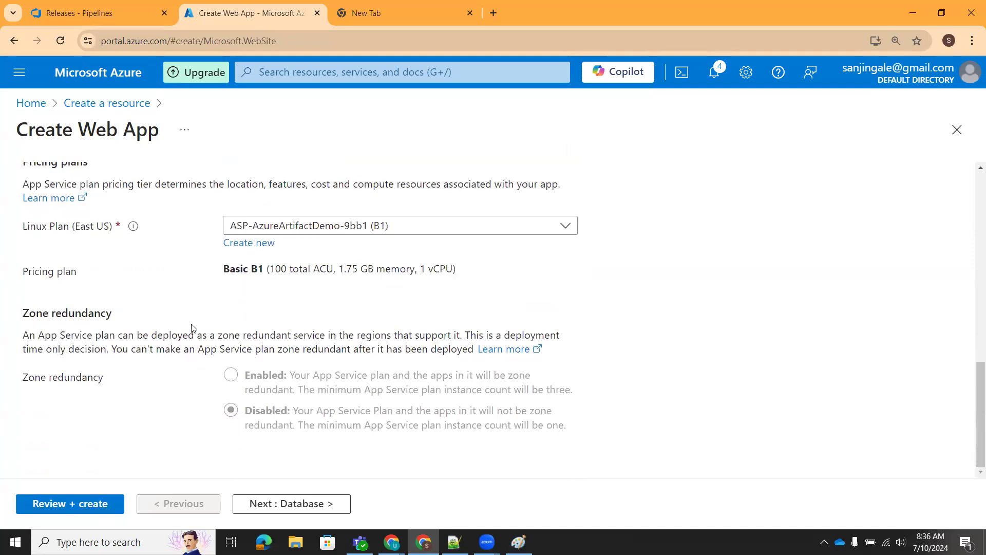
{"action": "scroll", "coordinate": [214, 315], "scroll_direction": "up", "scroll_amount": 10}
{"action": "scroll", "coordinate": [123, 379], "scroll_direction": "down", "scroll_amount": 6}
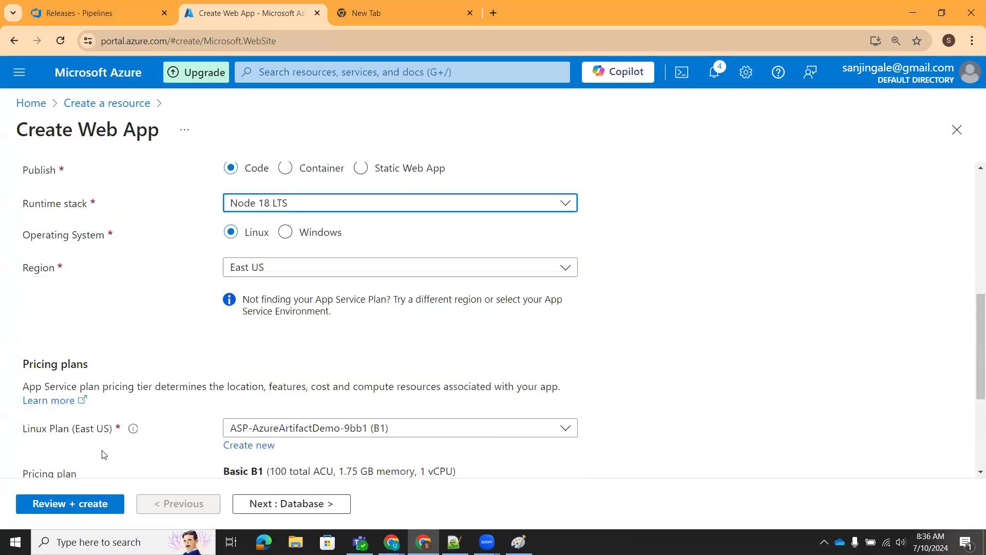
{"action": "scroll", "coordinate": [104, 454], "scroll_direction": "down", "scroll_amount": 4}
{"action": "scroll", "coordinate": [193, 330], "scroll_direction": "up", "scroll_amount": 6}
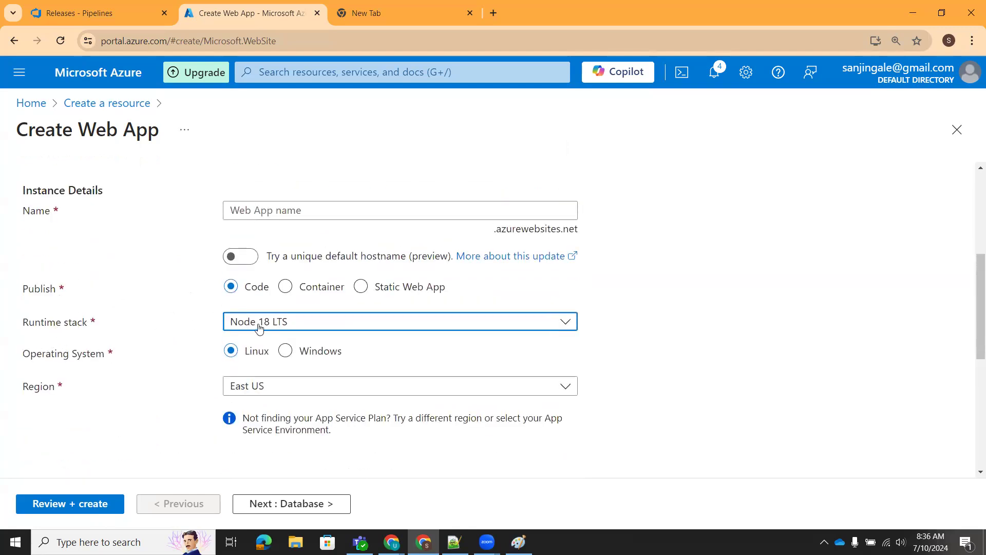
{"action": "scroll", "coordinate": [496, 341], "scroll_direction": "down", "scroll_amount": 1}
{"action": "scroll", "coordinate": [496, 341], "scroll_direction": "down", "scroll_amount": 5}
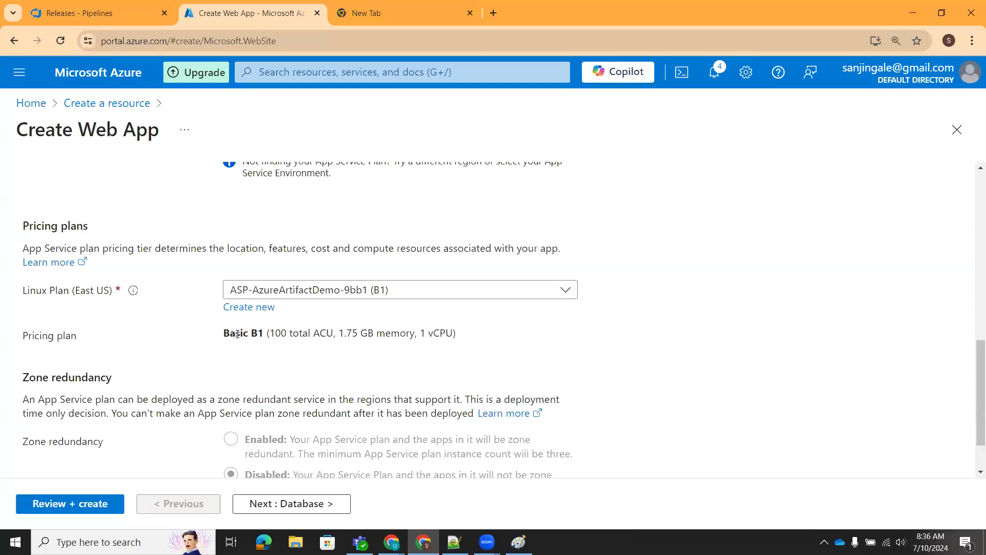
{"action": "scroll", "coordinate": [355, 335], "scroll_direction": "down", "scroll_amount": 2}
- Open the Web App's review summary and check its validation message and configuration details
{"action": "left_click", "coordinate": [49, 506]}
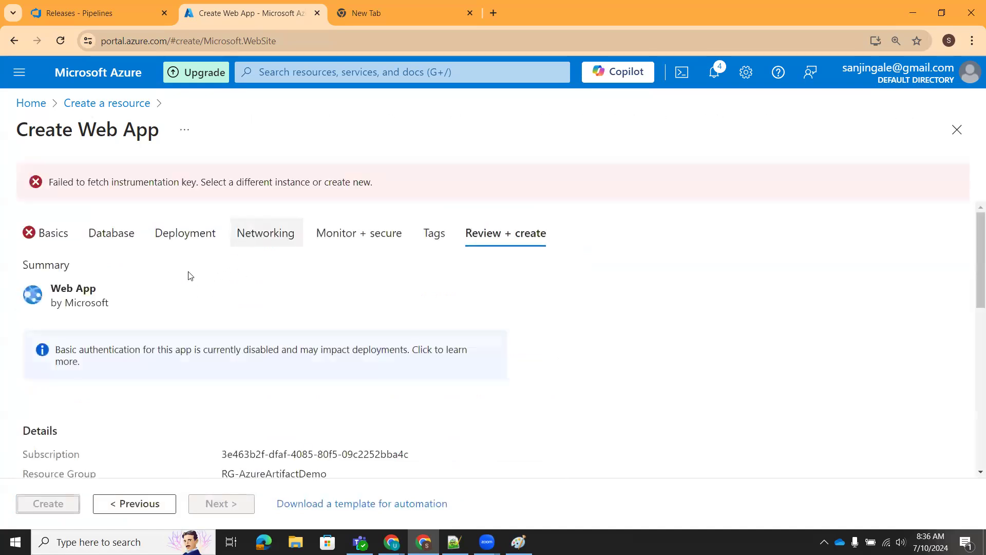
{"action": "scroll", "coordinate": [263, 359], "scroll_direction": "down", "scroll_amount": 8}
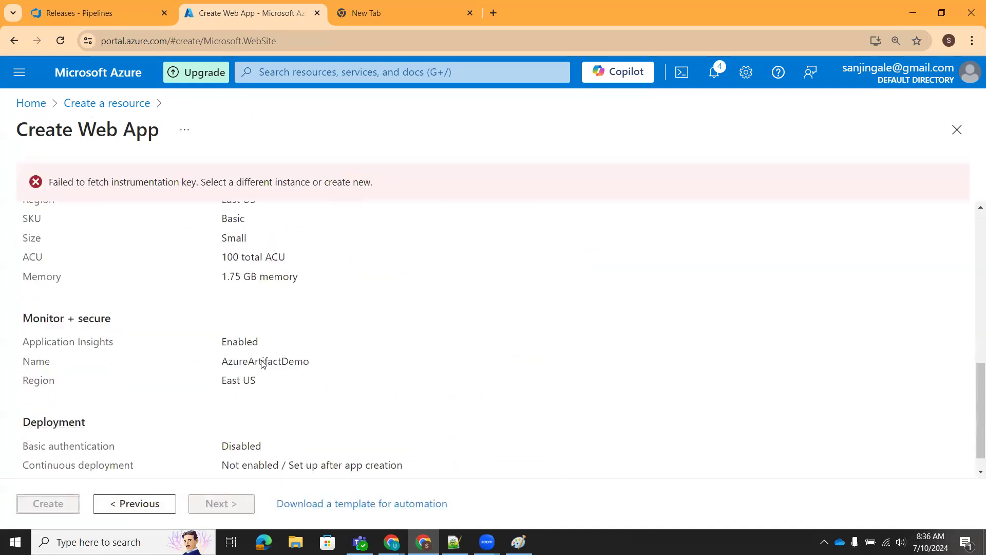
{"action": "scroll", "coordinate": [98, 257], "scroll_direction": "up", "scroll_amount": 3}
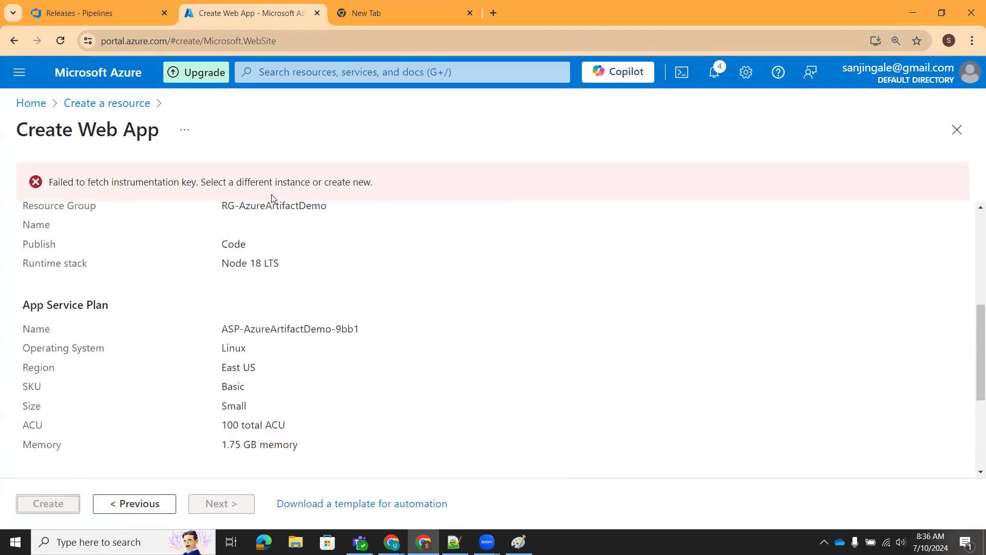
{"action": "scroll", "coordinate": [308, 216], "scroll_direction": "up", "scroll_amount": 5}
- Return to the Web App's basic settings and name the app NikeLandingDemo
{"action": "left_click", "coordinate": [53, 234]}
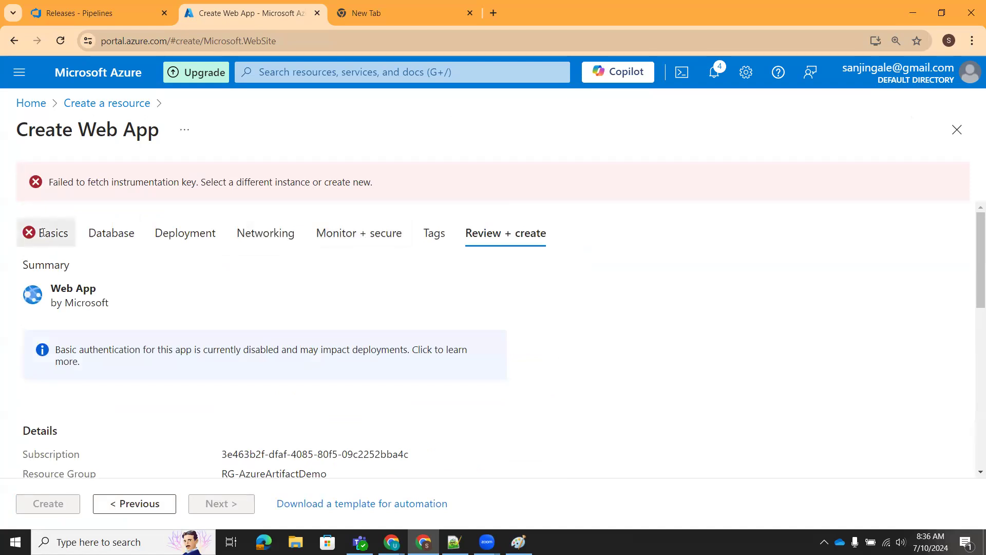
{"action": "scroll", "coordinate": [205, 321], "scroll_direction": "down", "scroll_amount": 5}
{"action": "scroll", "coordinate": [274, 293], "scroll_direction": "up", "scroll_amount": 2}
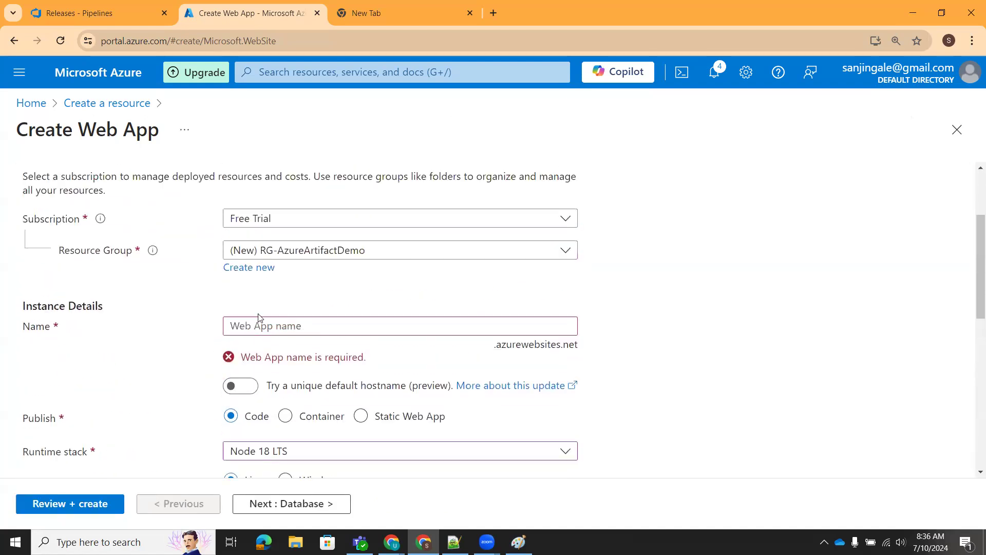
{"action": "left_click", "coordinate": [249, 322]}
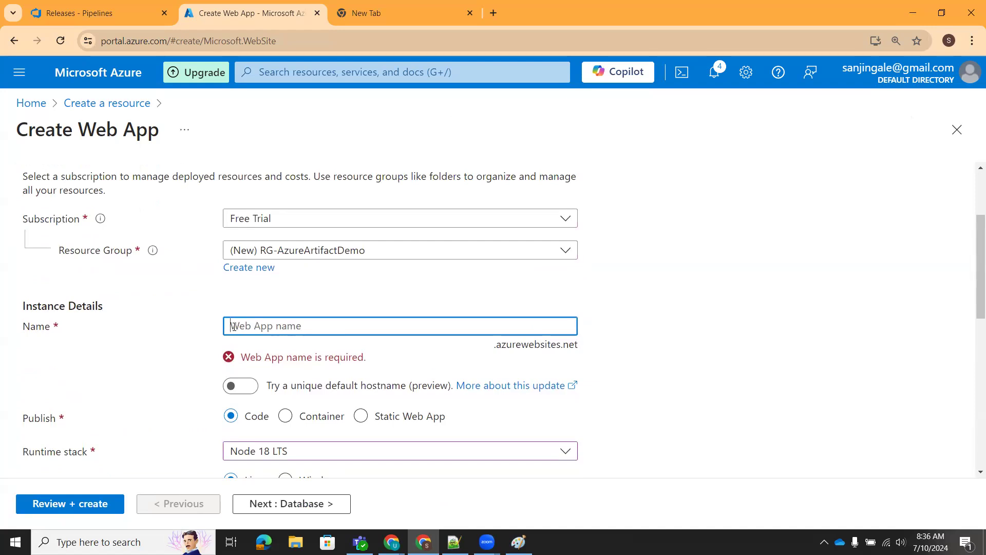
{"action": "type", "text": "nikeLandingPage"}
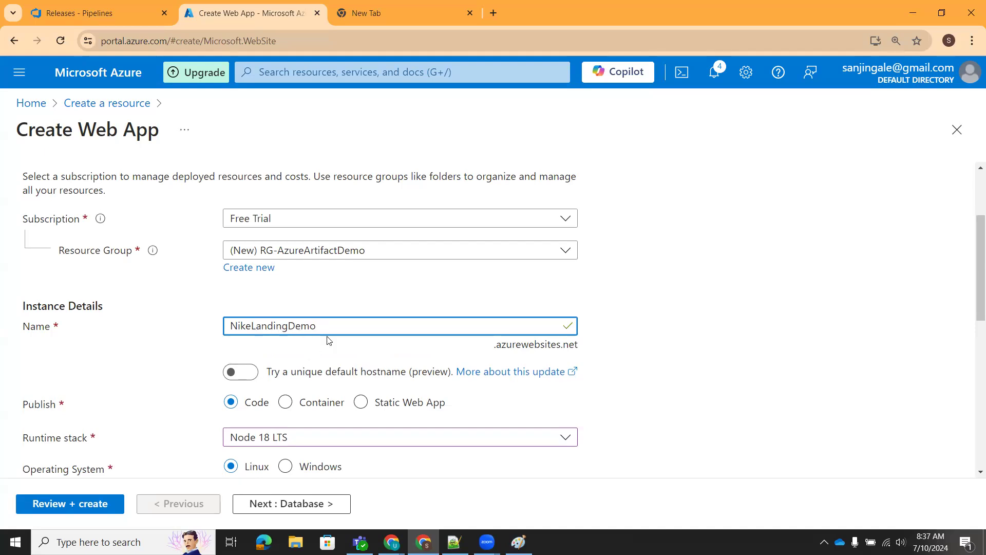
- Review the NikeLandingDemo Web App's configuration summary, create the app and check its deployment status
{"action": "scroll", "coordinate": [308, 348], "scroll_direction": "down", "scroll_amount": 10}
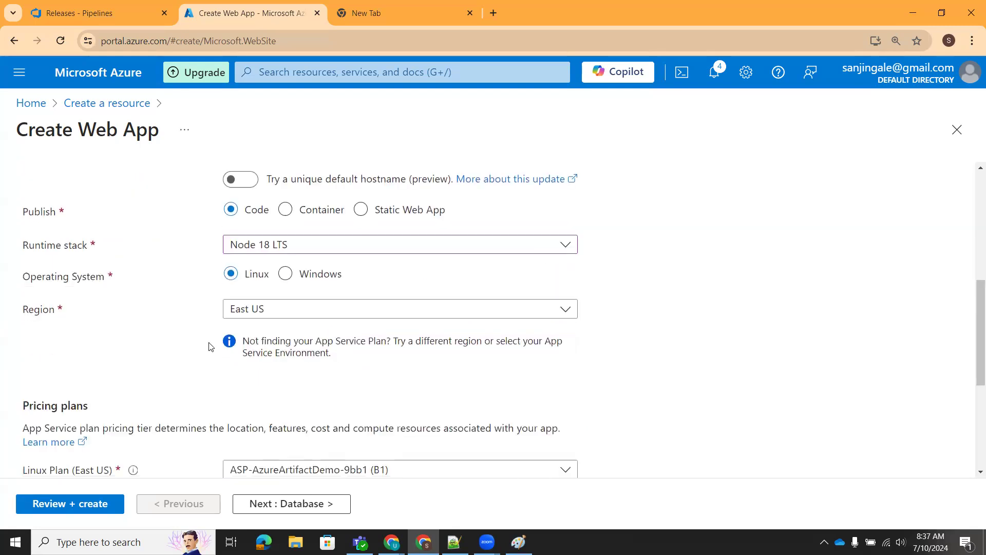
{"action": "left_click", "coordinate": [64, 504]}
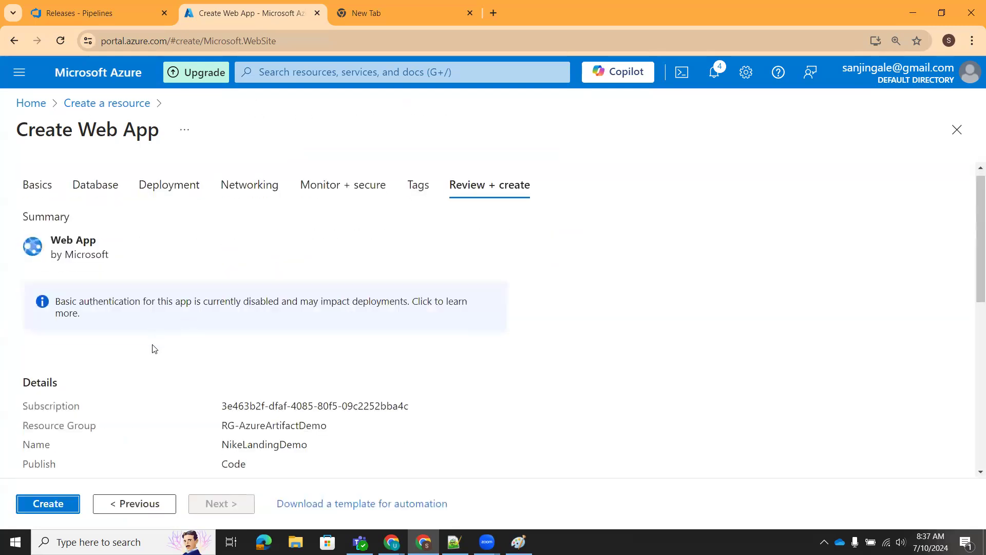
{"action": "scroll", "coordinate": [152, 346], "scroll_direction": "down", "scroll_amount": 8}
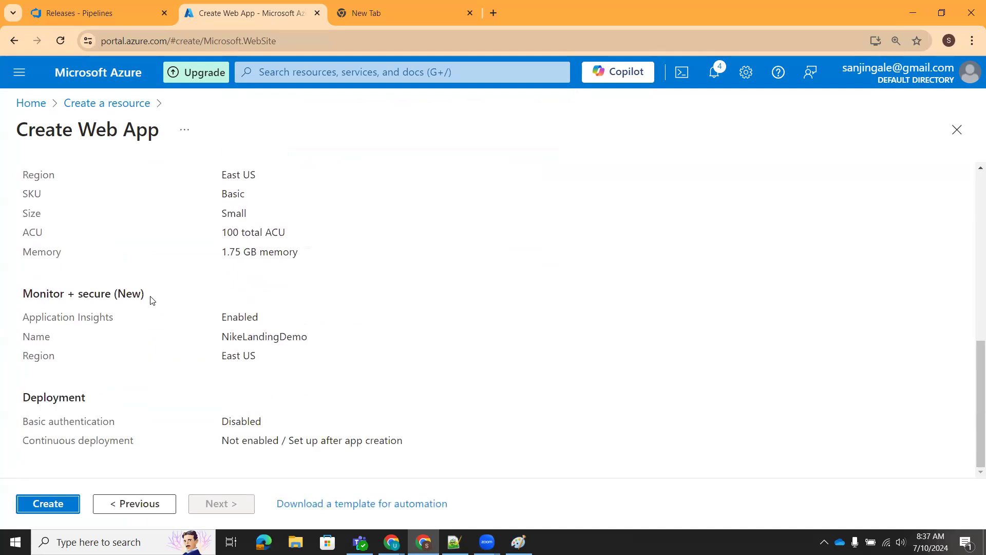
{"action": "scroll", "coordinate": [153, 301], "scroll_direction": "up", "scroll_amount": 10}
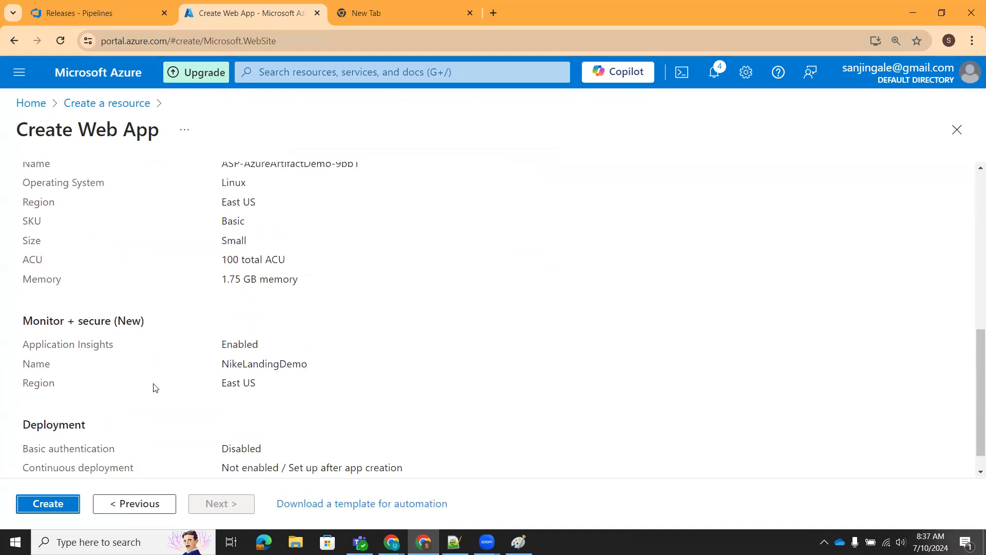
{"action": "left_click", "coordinate": [60, 512]}
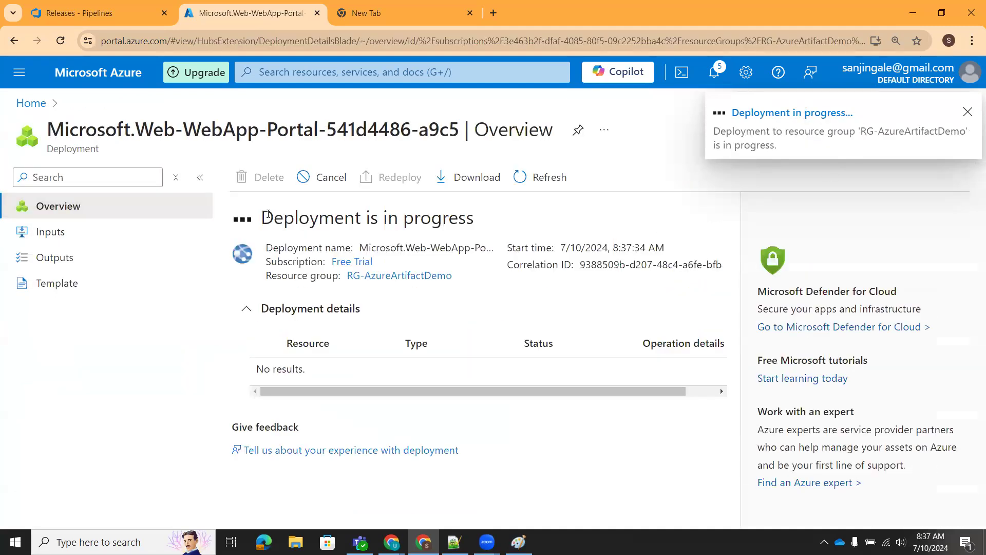
{"action": "left_click_drag", "start_coordinate": [263, 217], "coordinate": [512, 221]}
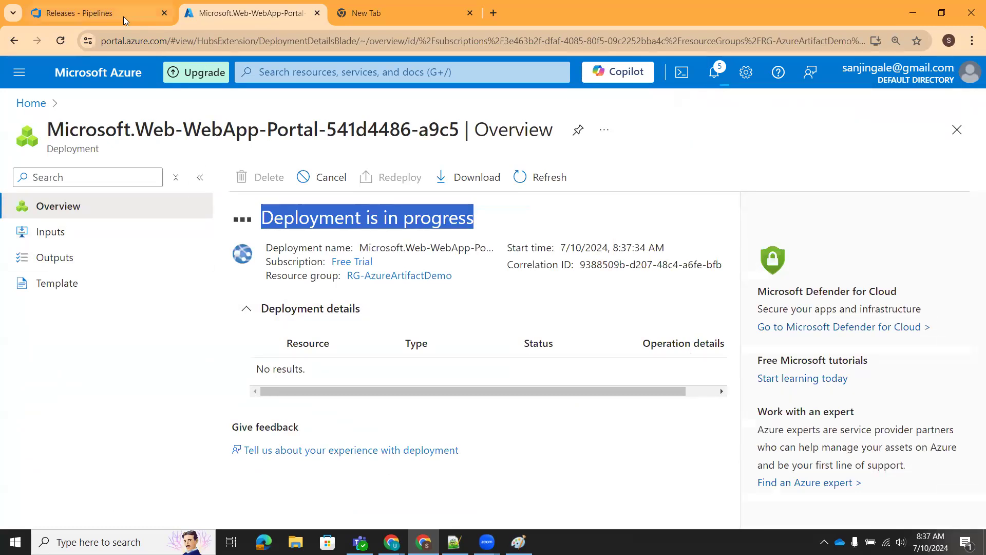
- Switch back to Azure DevOps and open the project settings of NikeLandingPage
{"action": "left_click", "coordinate": [92, 15]}
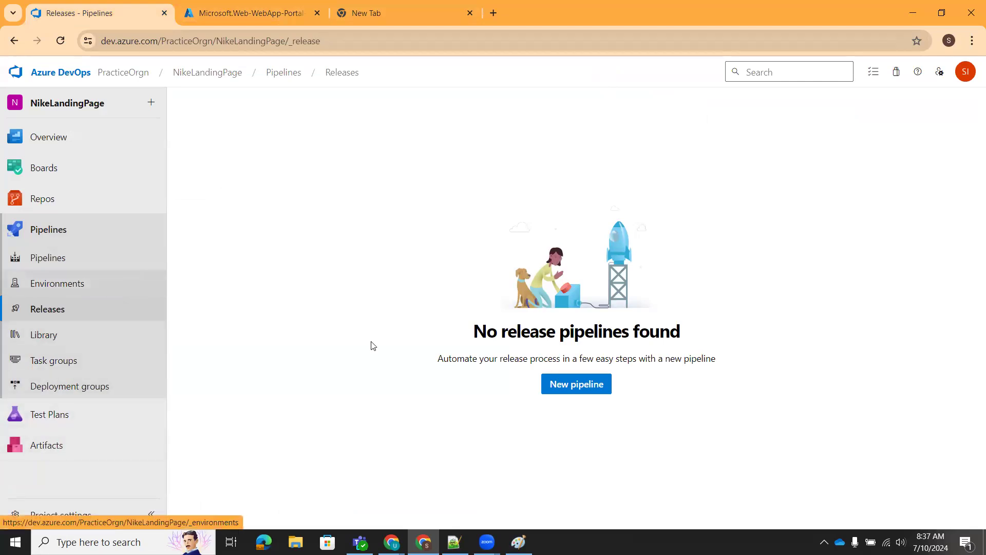
{"action": "mouse_move", "coordinate": [89, 159]}
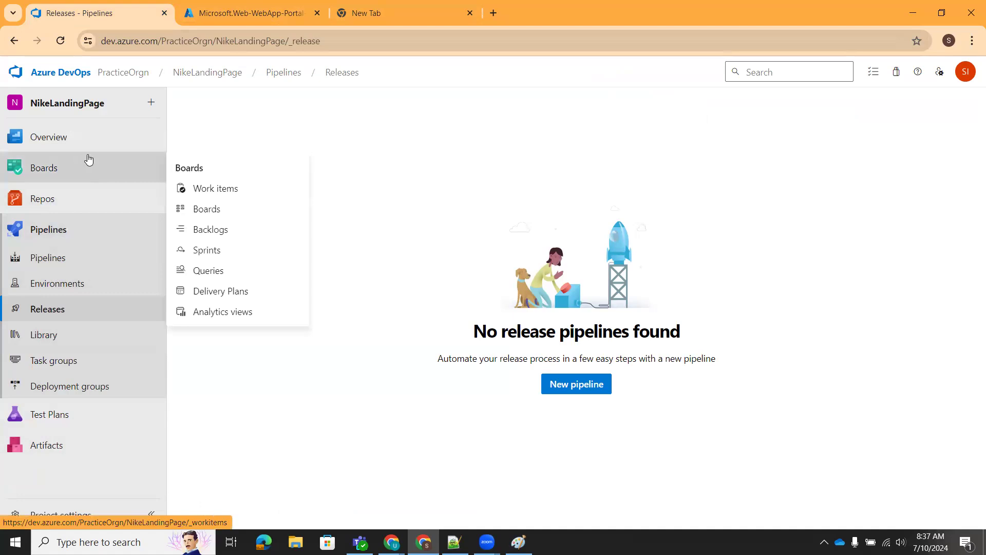
{"action": "left_click", "coordinate": [51, 516]}
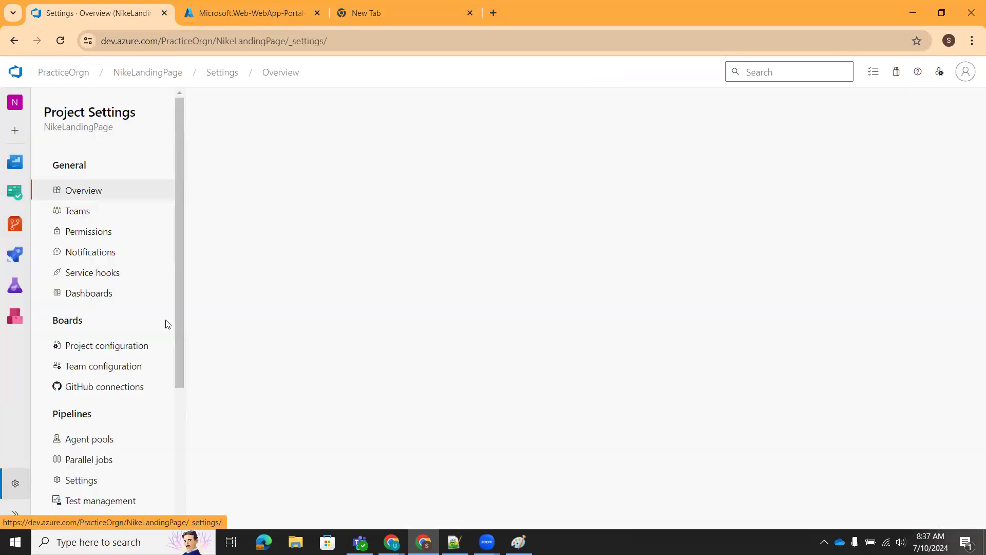
- Open the service connections page in the NikeLandingPage project settings
{"action": "scroll", "coordinate": [102, 488], "scroll_direction": "down", "scroll_amount": 2}
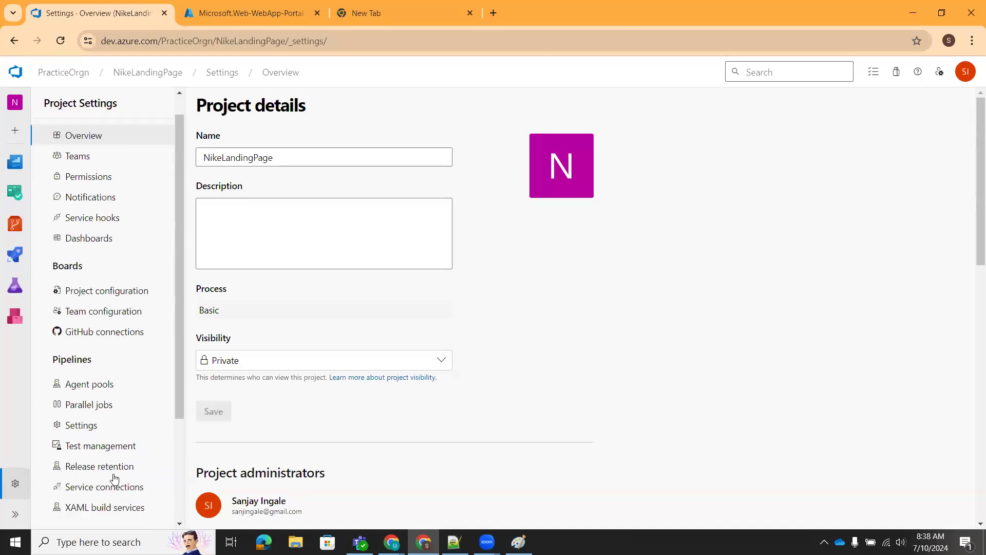
{"action": "scroll", "coordinate": [114, 481], "scroll_direction": "down", "scroll_amount": 3}
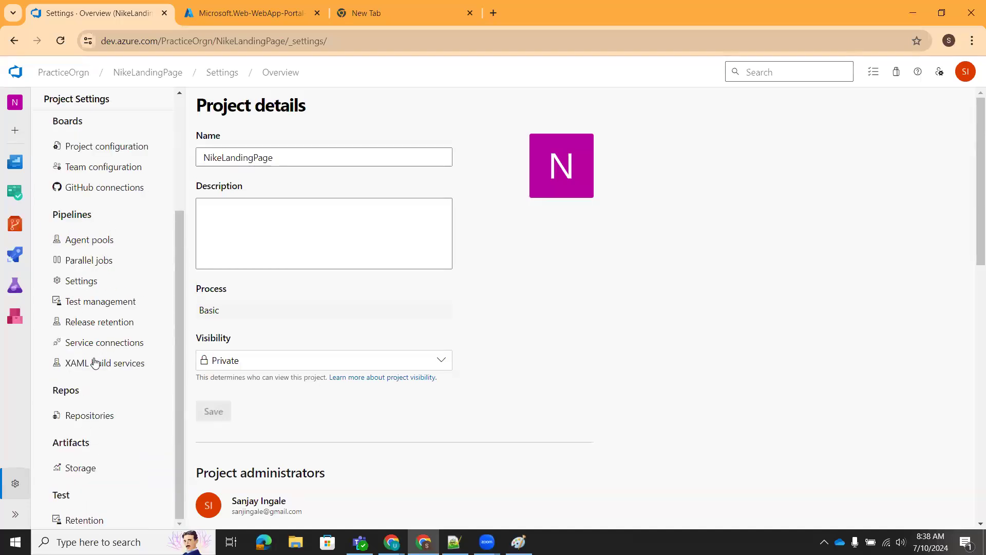
{"action": "left_click", "coordinate": [101, 344]}
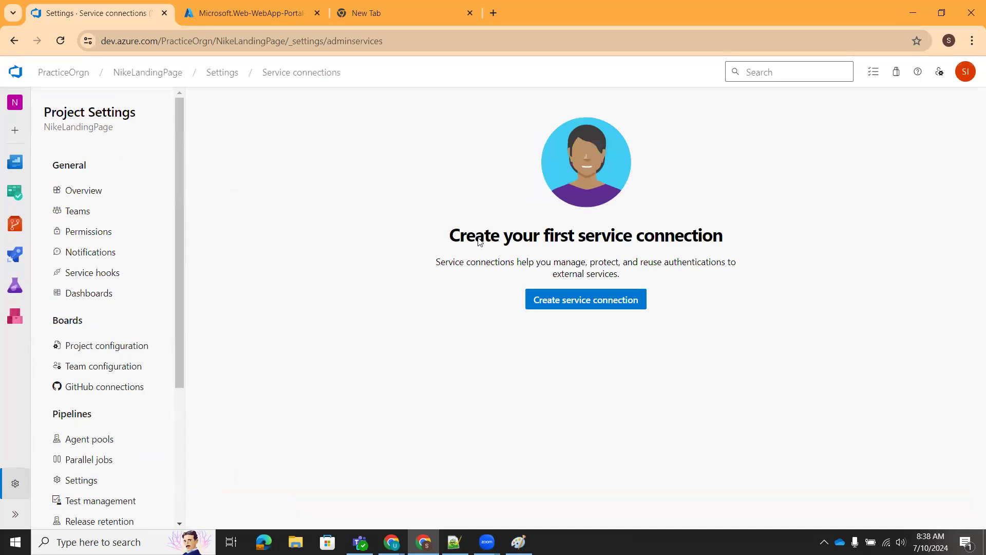
- Open the newly deployed NikeLandingDemo web app in the Azure portal and return to the Azure DevOps service connections page
{"action": "key", "text": "ctrl+Tab"}
{"action": "left_click", "coordinate": [75, 15]}
{"action": "left_click", "coordinate": [275, 8]}
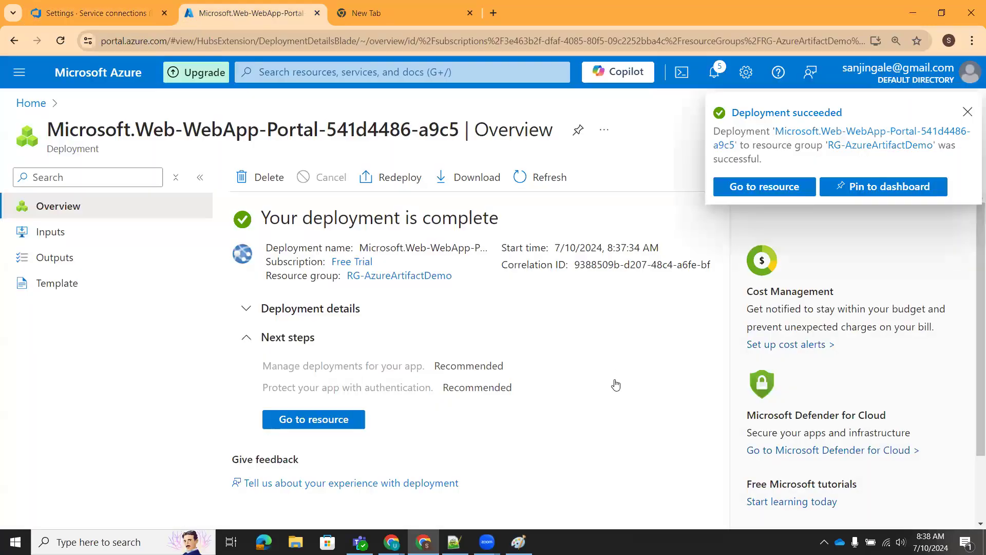
{"action": "left_click", "coordinate": [745, 188]}
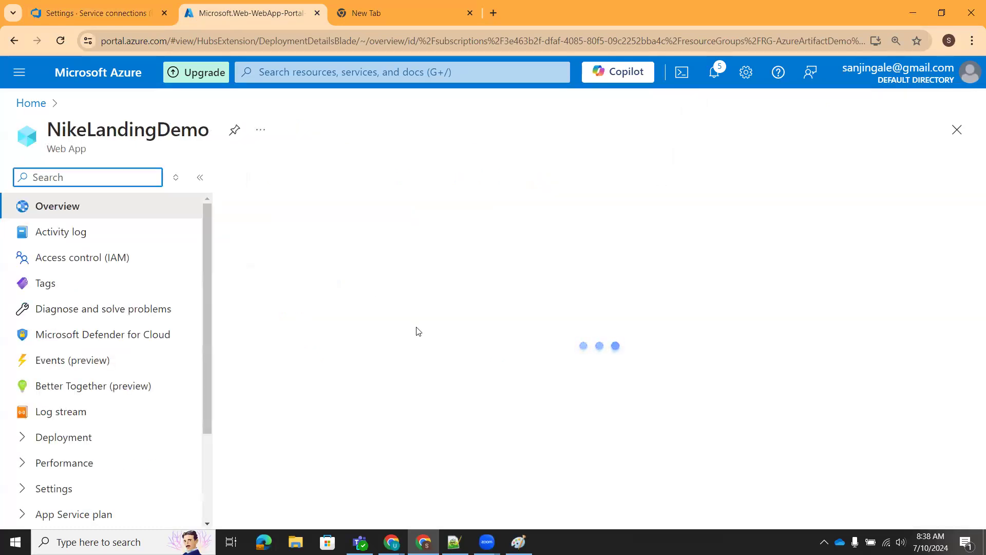
{"action": "left_click", "coordinate": [86, 16]}
{"action": "left_click", "coordinate": [250, 16]}
{"action": "left_click", "coordinate": [64, 15]}
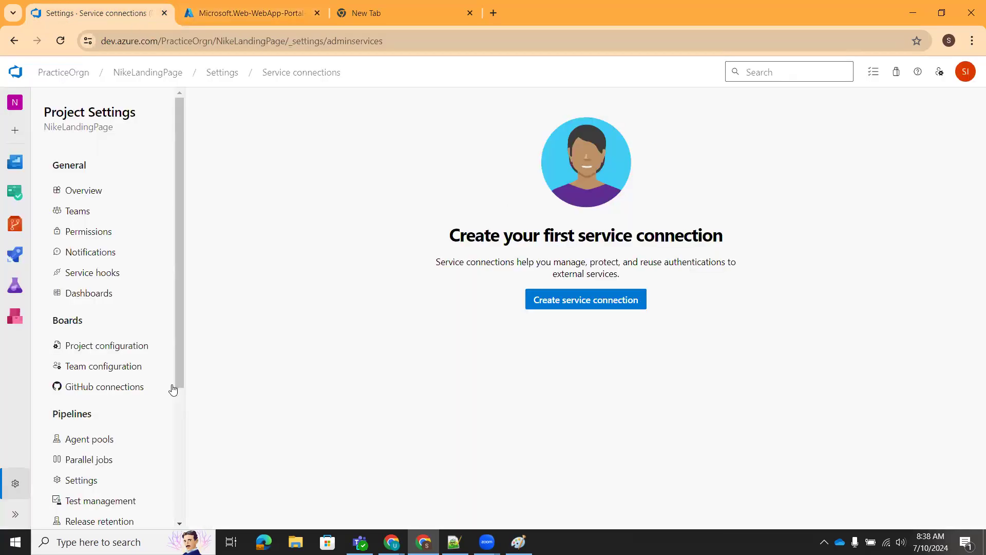
- Start a new Azure Resource Manager service connection with Service principal (manual) as the authentication method
{"action": "left_click", "coordinate": [588, 307]}
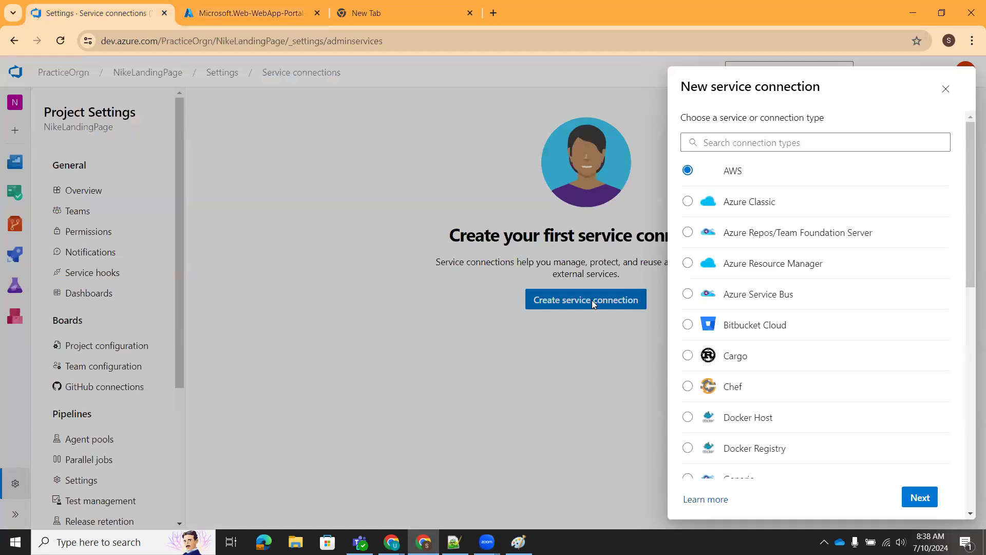
{"action": "left_click", "coordinate": [688, 263]}
{"action": "left_click", "coordinate": [923, 500]}
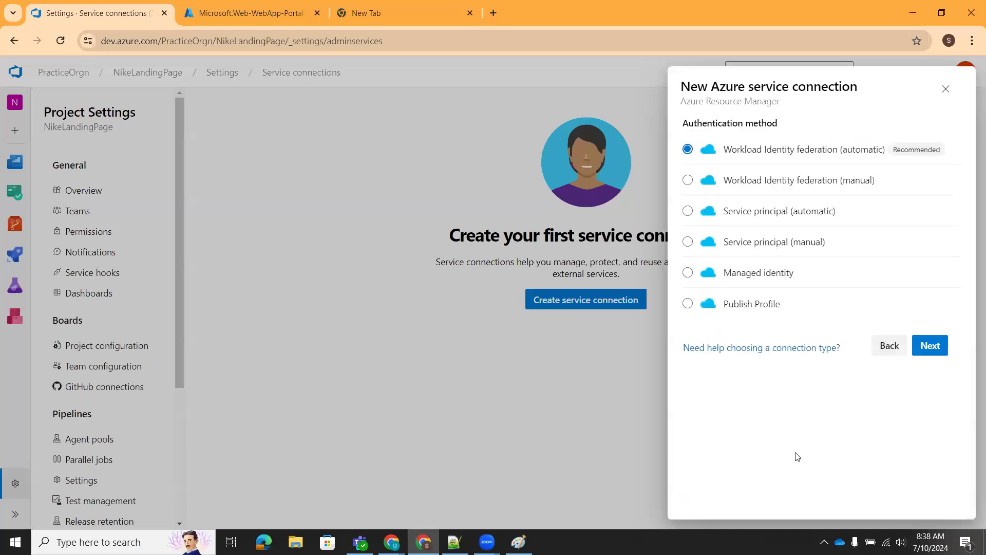
{"action": "left_click", "coordinate": [689, 243]}
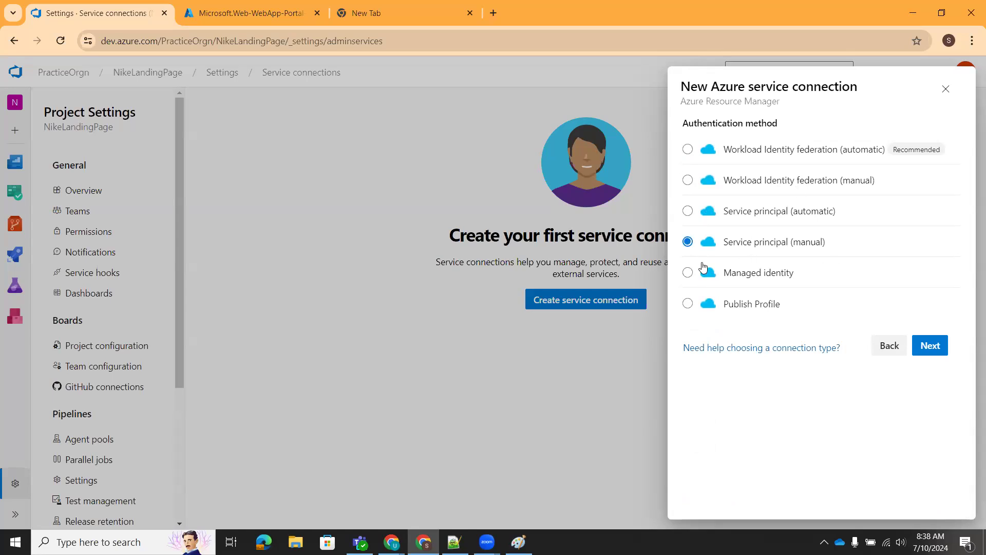
{"action": "left_click", "coordinate": [935, 350]}
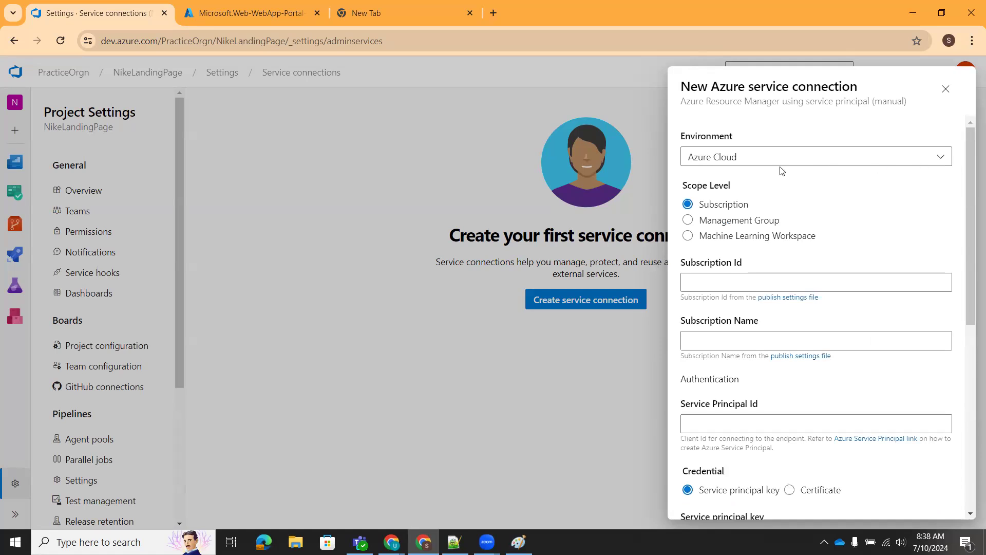
- Copy the subscription name Free Trial from the Azure portal's subscriptions list into the service connection's Subscription Name
{"action": "left_click", "coordinate": [720, 285]}
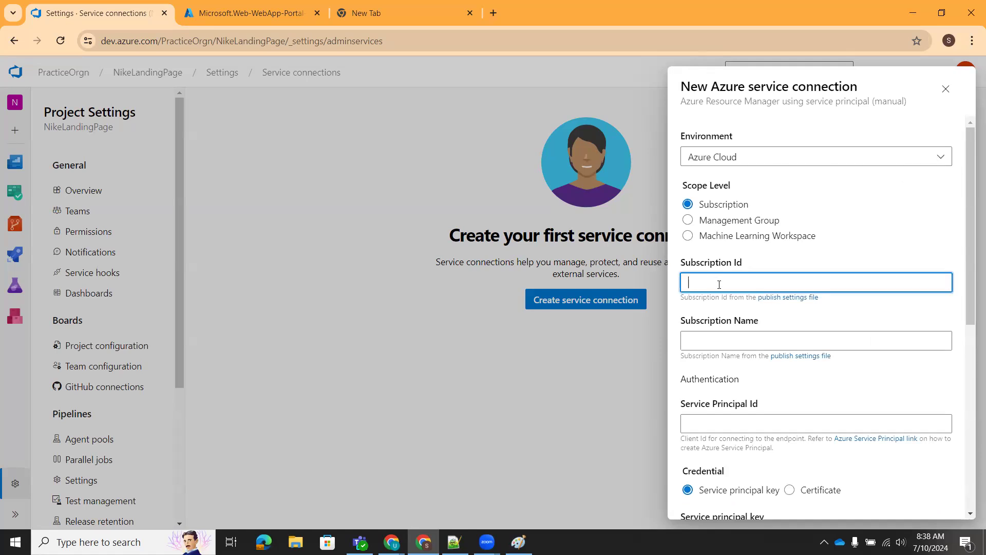
{"action": "left_click", "coordinate": [241, 13]}
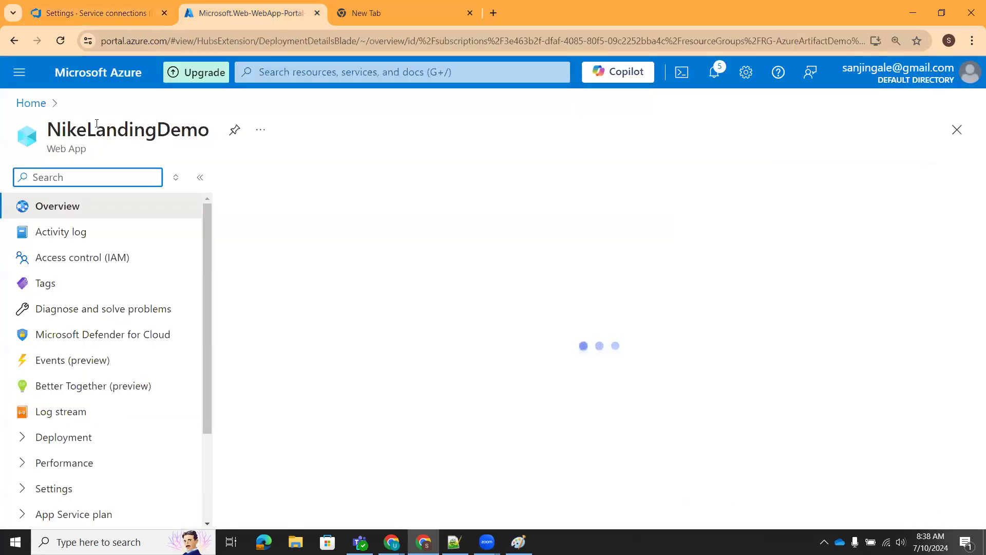
{"action": "left_click", "coordinate": [32, 103]}
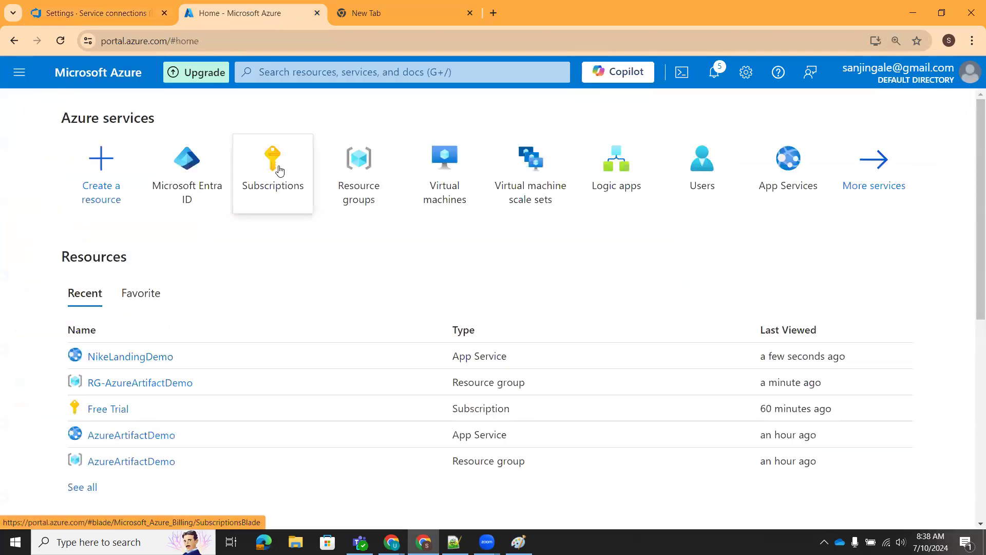
{"action": "left_click", "coordinate": [280, 169]}
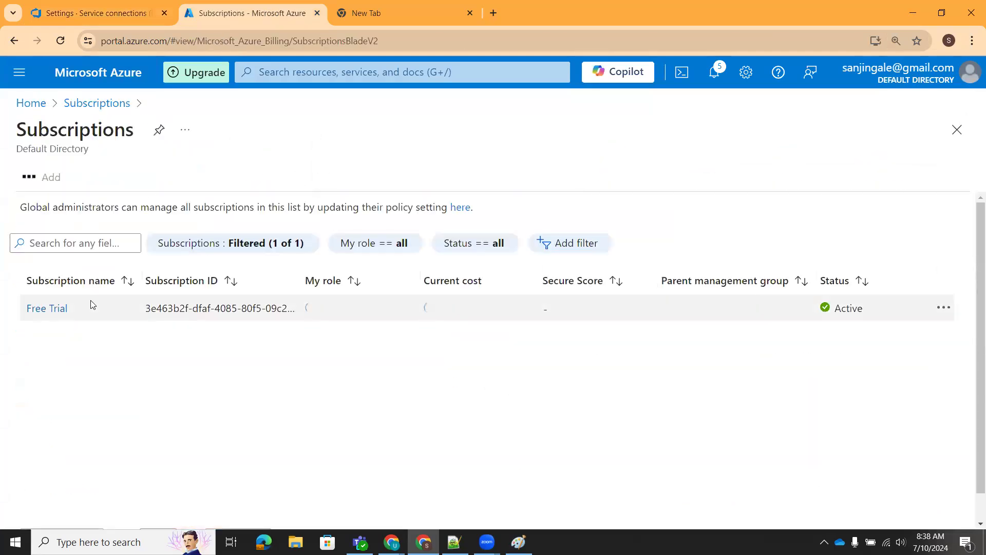
{"action": "left_click_drag", "start_coordinate": [79, 312], "coordinate": [16, 313]}
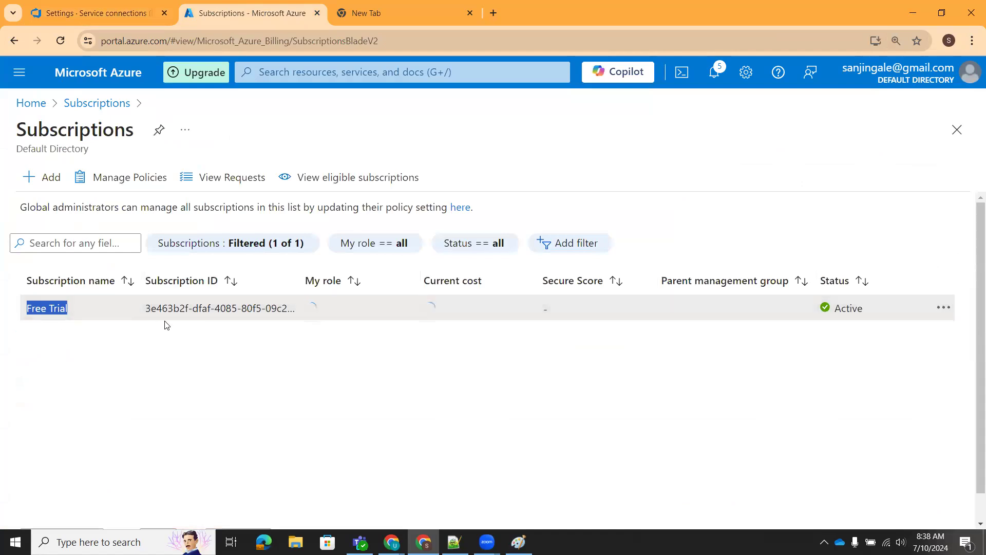
{"action": "left_click", "coordinate": [83, 13]}
{"action": "left_click", "coordinate": [721, 345]}
{"action": "type", "text": "Free Trial"}
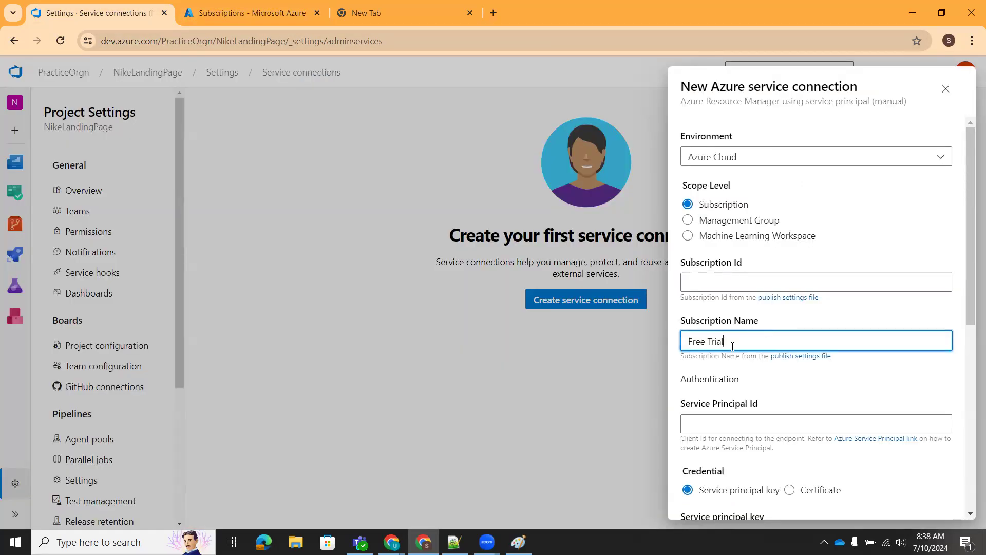
- Copy the subscription ID from the Free Trial subscription's overview in Azure into the service connection's Subscription Id
{"action": "left_click", "coordinate": [251, 14]}
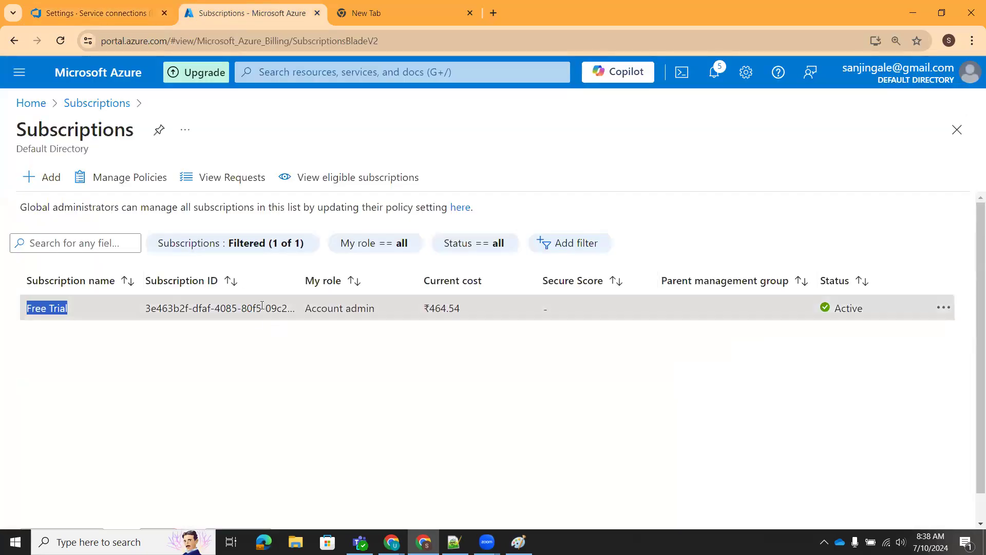
{"action": "left_click", "coordinate": [49, 309]}
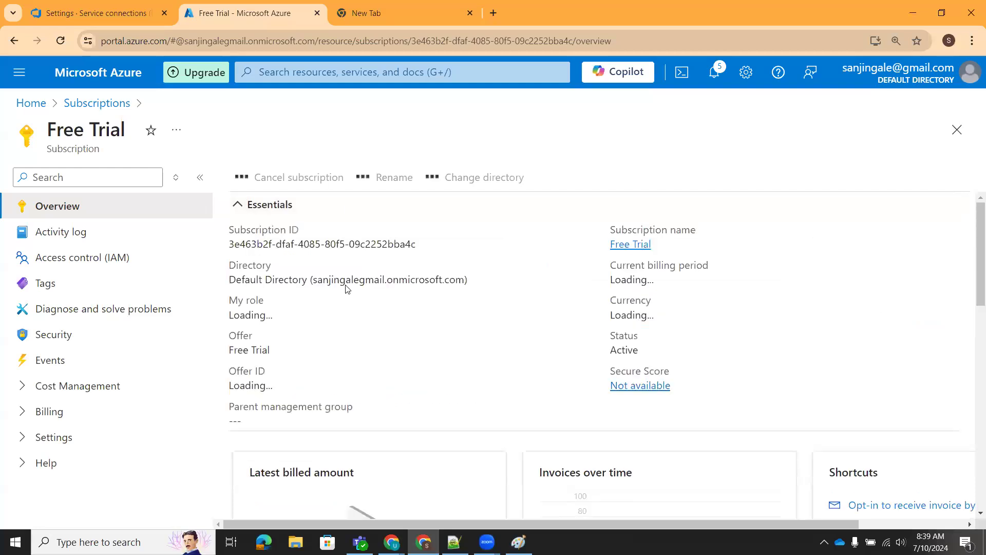
{"action": "left_click", "coordinate": [426, 244]}
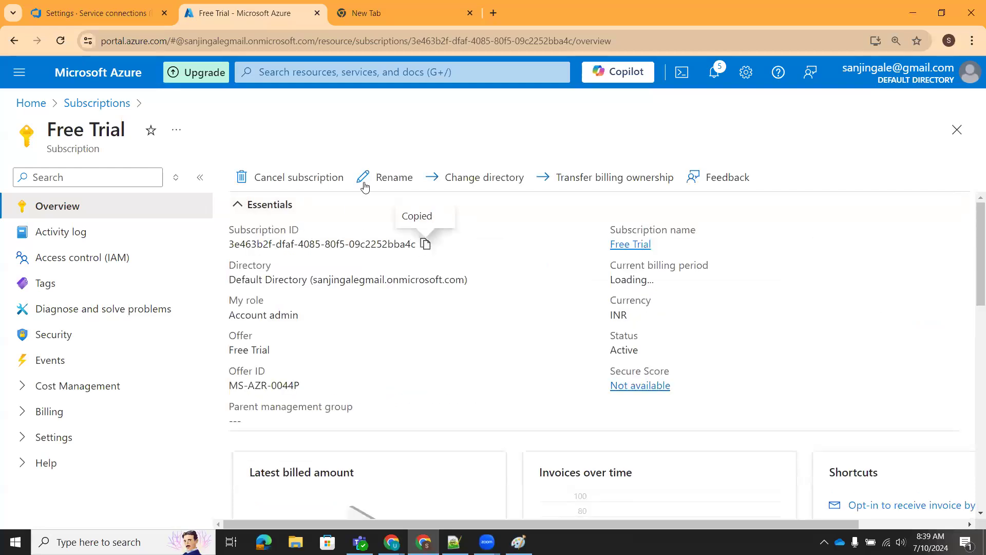
{"action": "left_click", "coordinate": [78, 14]}
{"action": "left_click", "coordinate": [749, 288]}
{"action": "key", "text": "ctrl+v"}
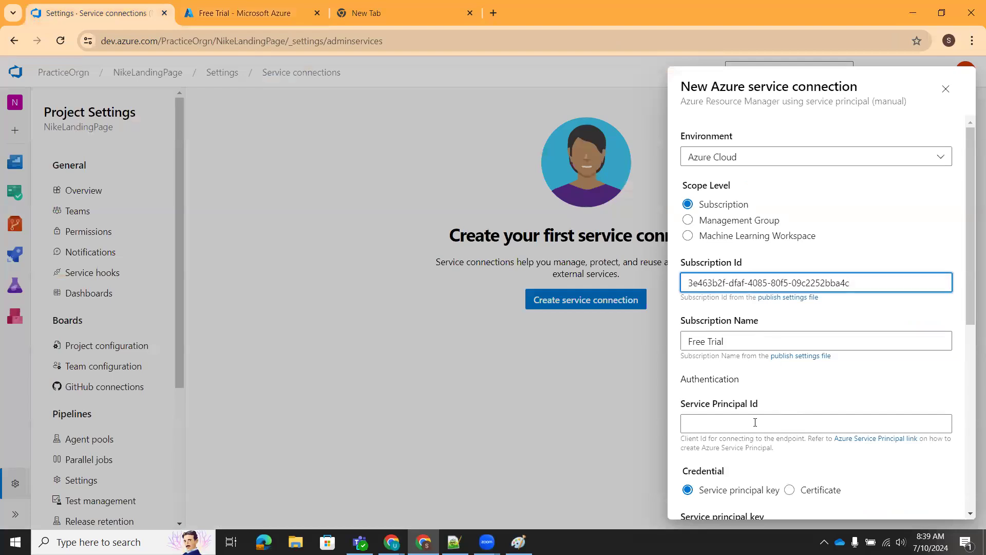
- Show all applications under App registrations of Microsoft Entra ID in the Azure portal to look up the service principal
{"action": "scroll", "coordinate": [756, 423], "scroll_direction": "down", "scroll_amount": 2}
{"action": "left_click", "coordinate": [721, 299]}
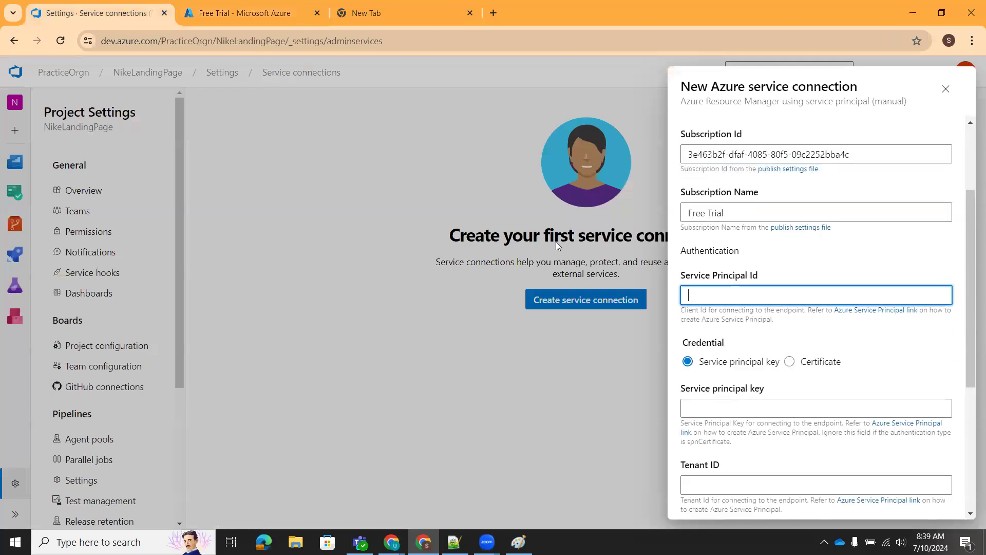
{"action": "left_click", "coordinate": [242, 13]}
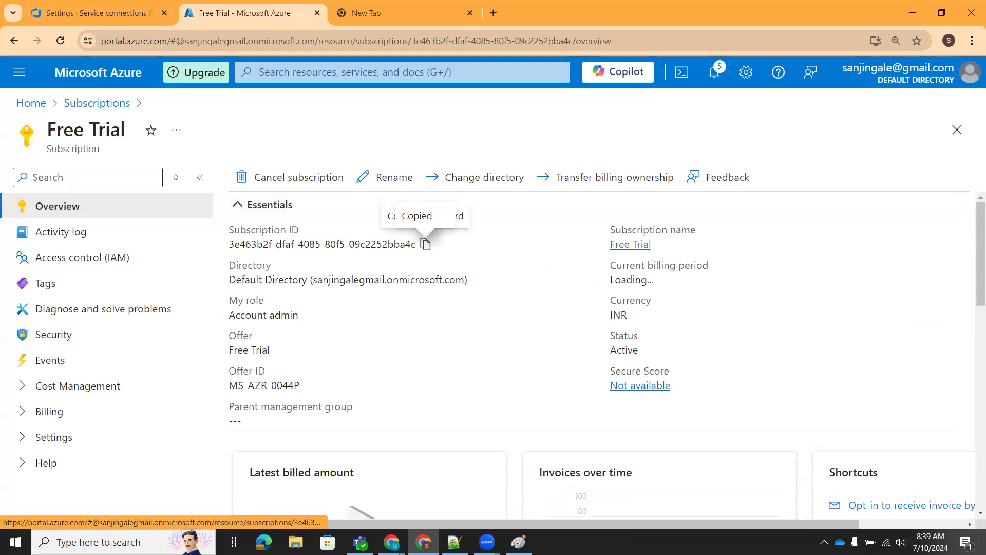
{"action": "left_click", "coordinate": [31, 103]}
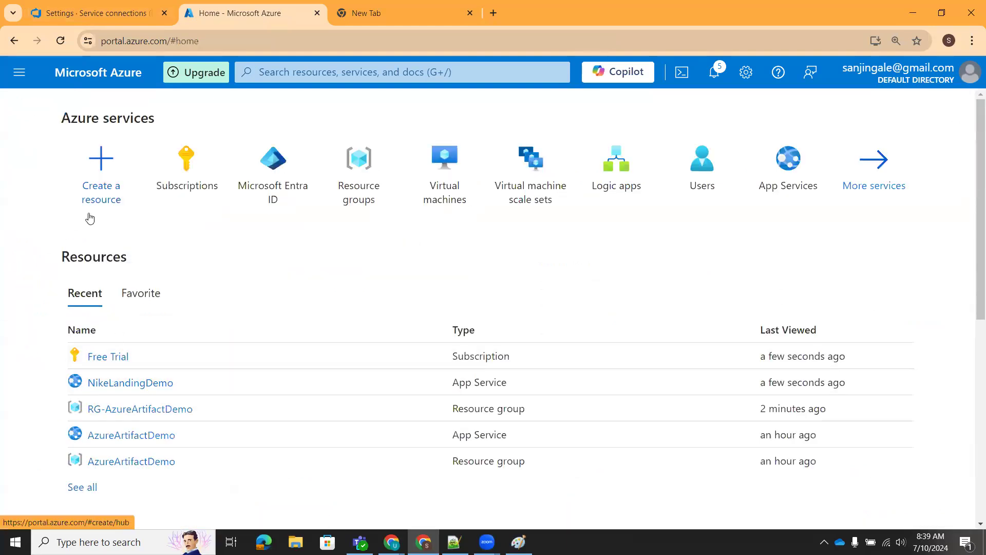
{"action": "left_click", "coordinate": [275, 177]}
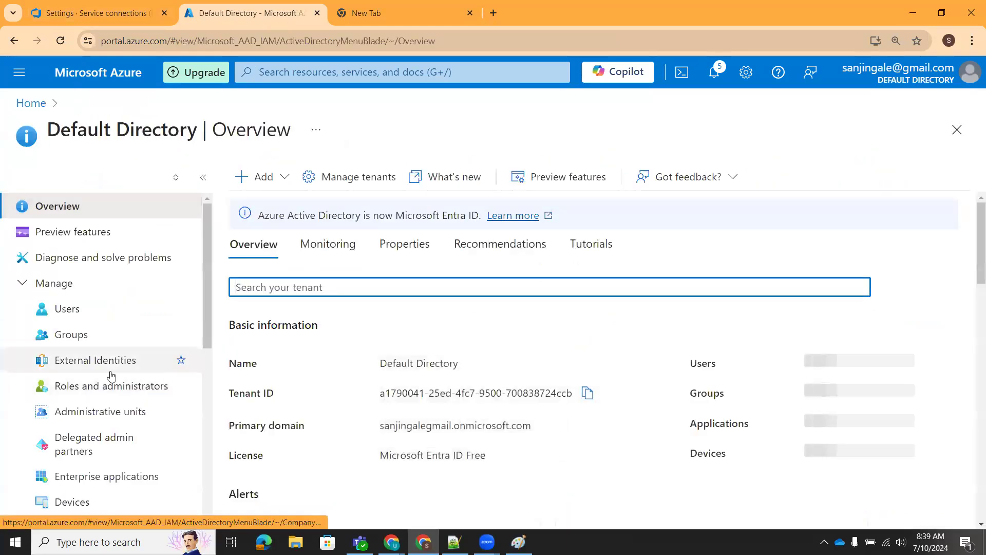
{"action": "scroll", "coordinate": [83, 395], "scroll_direction": "down", "scroll_amount": 3}
{"action": "left_click", "coordinate": [97, 400]}
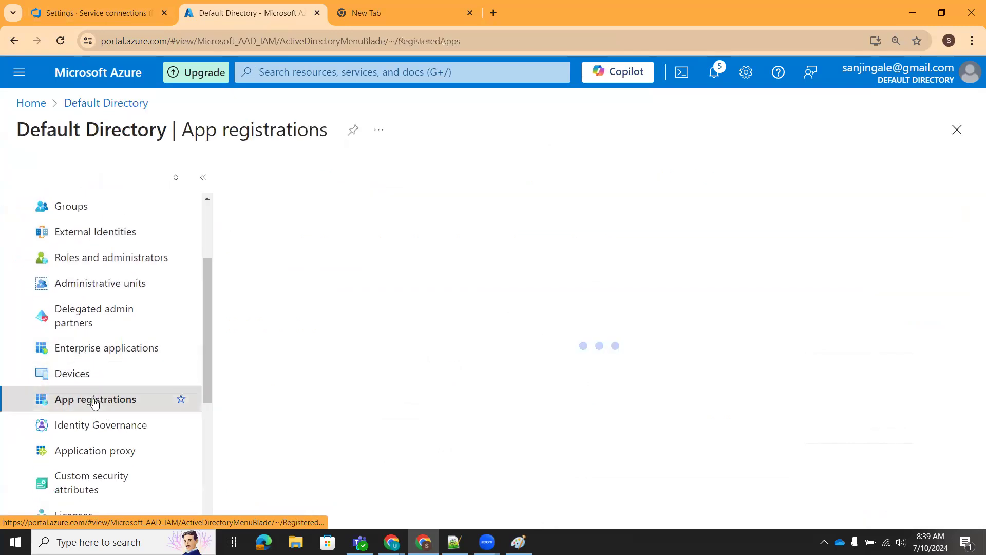
{"action": "left_click", "coordinate": [265, 306]}
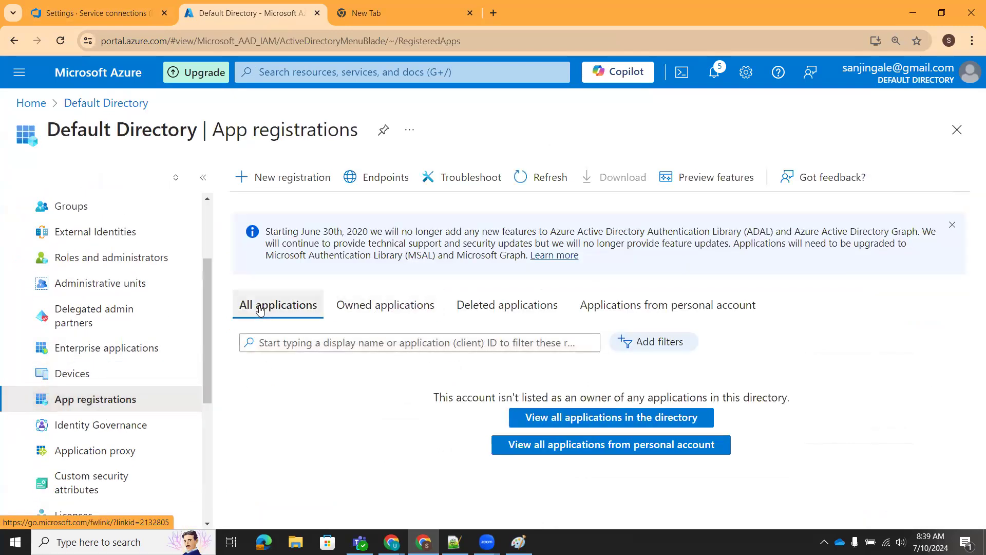
- Find the SC-Manual-ADO app registration in the list of all applications and open its overview
{"action": "scroll", "coordinate": [329, 486], "scroll_direction": "down", "scroll_amount": 5}
{"action": "scroll", "coordinate": [323, 457], "scroll_direction": "up", "scroll_amount": 5}
{"action": "scroll", "coordinate": [343, 461], "scroll_direction": "down", "scroll_amount": 3}
{"action": "scroll", "coordinate": [345, 463], "scroll_direction": "up", "scroll_amount": 3}
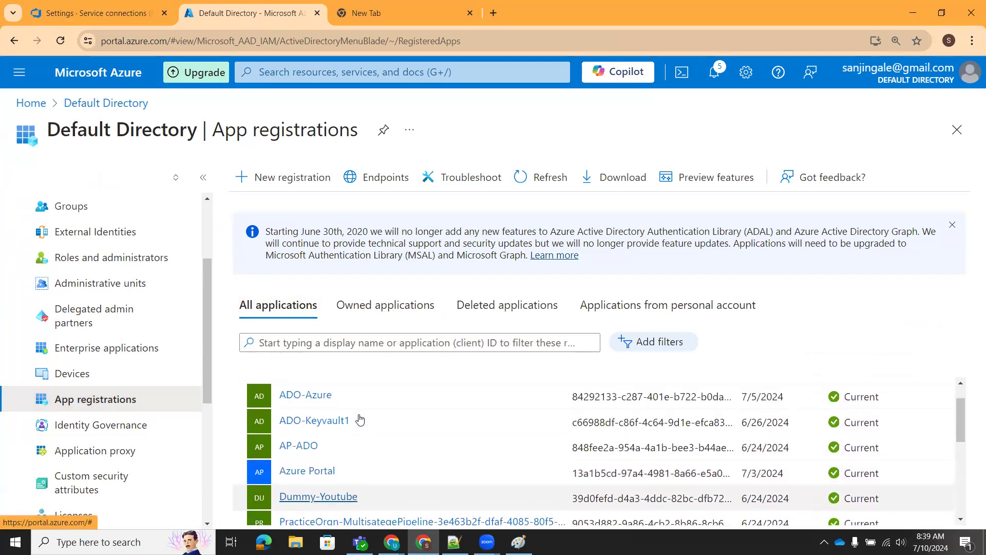
{"action": "scroll", "coordinate": [315, 483], "scroll_direction": "down", "scroll_amount": 5}
{"action": "scroll", "coordinate": [314, 473], "scroll_direction": "up", "scroll_amount": 3}
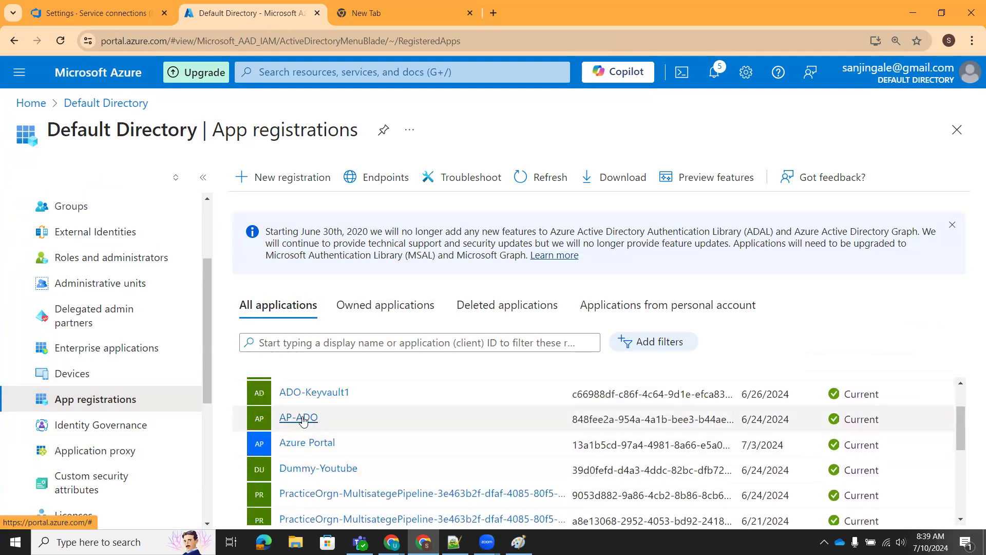
{"action": "scroll", "coordinate": [323, 411], "scroll_direction": "up", "scroll_amount": 3}
{"action": "scroll", "coordinate": [319, 439], "scroll_direction": "down", "scroll_amount": 6}
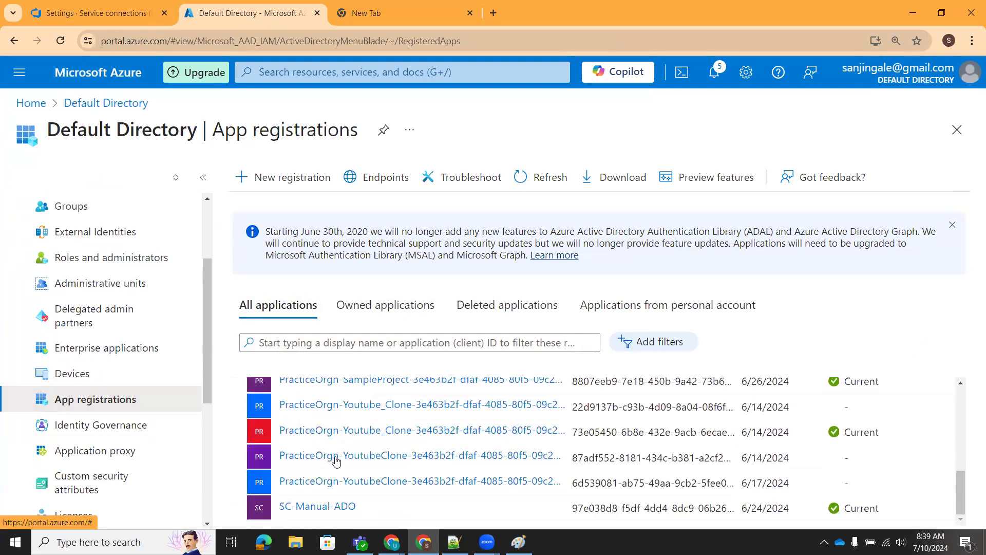
{"action": "left_click", "coordinate": [322, 507]}
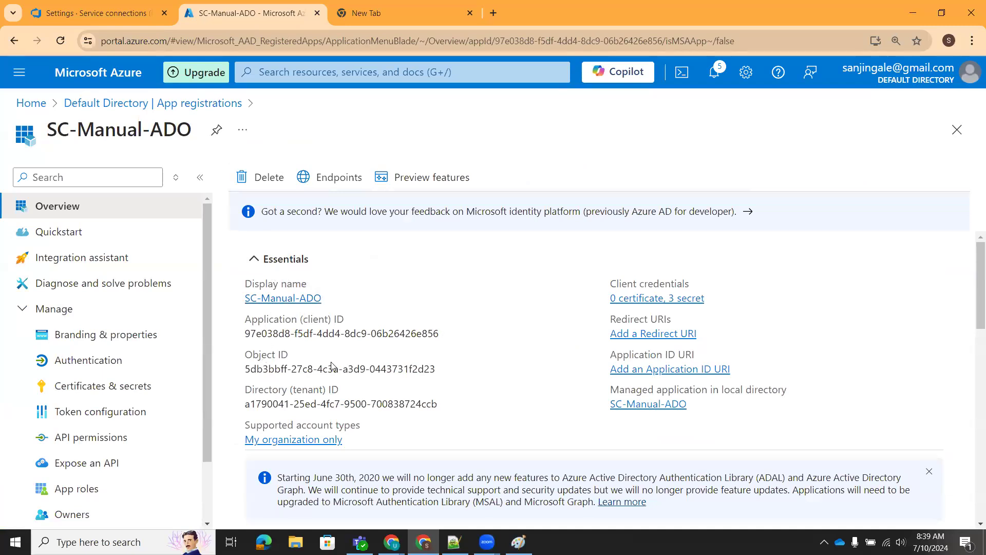
- Copy the directory (tenant) ID of SC-Manual-ADO into the Tenant ID of the Azure DevOps service connection
{"action": "scroll", "coordinate": [268, 361], "scroll_direction": "down", "scroll_amount": 1}
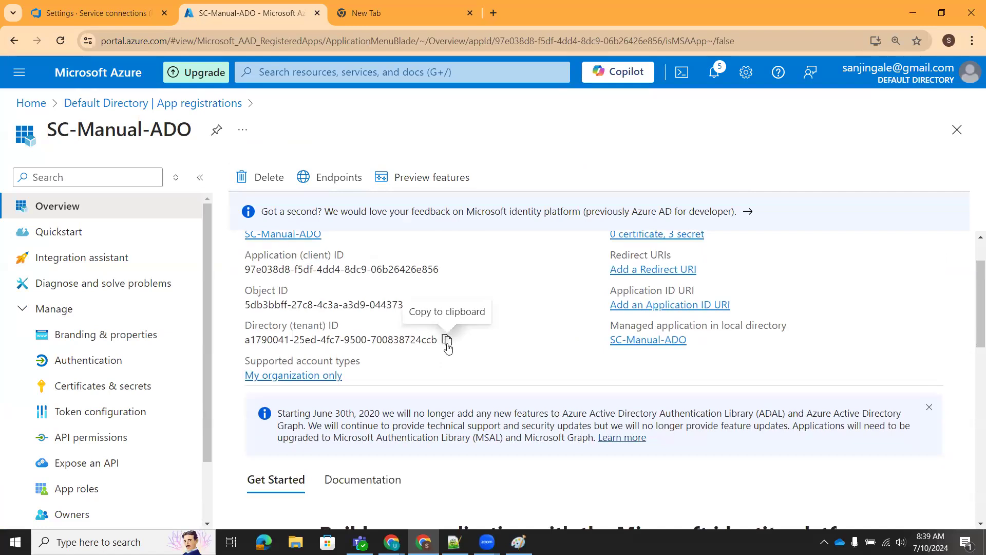
{"action": "left_click", "coordinate": [447, 342]}
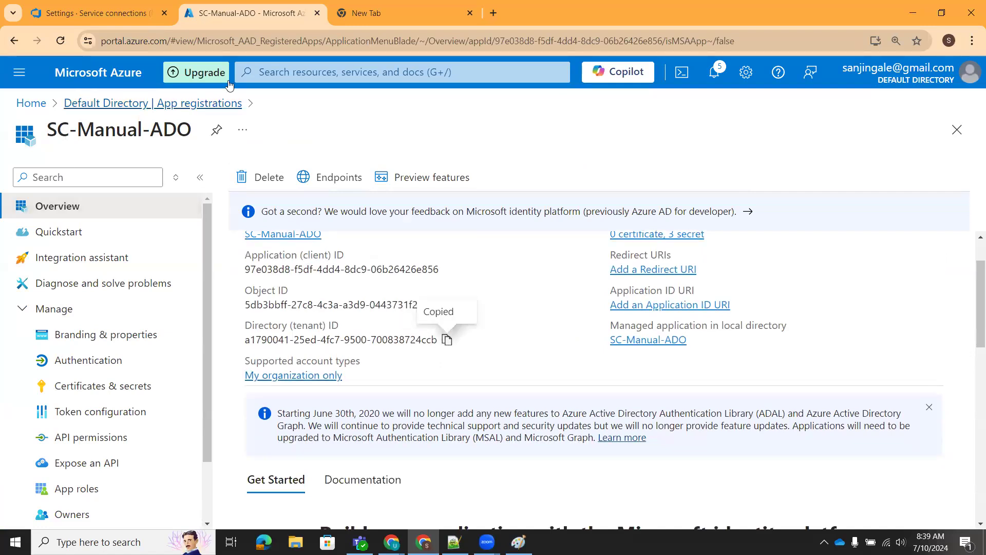
{"action": "left_click", "coordinate": [85, 4]}
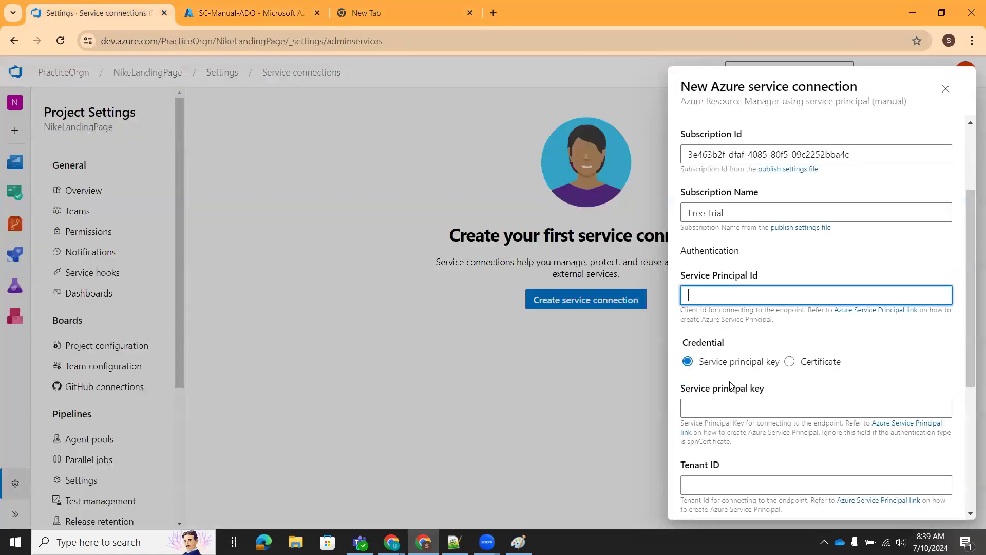
{"action": "scroll", "coordinate": [718, 353], "scroll_direction": "down", "scroll_amount": 5}
{"action": "left_click", "coordinate": [710, 243]}
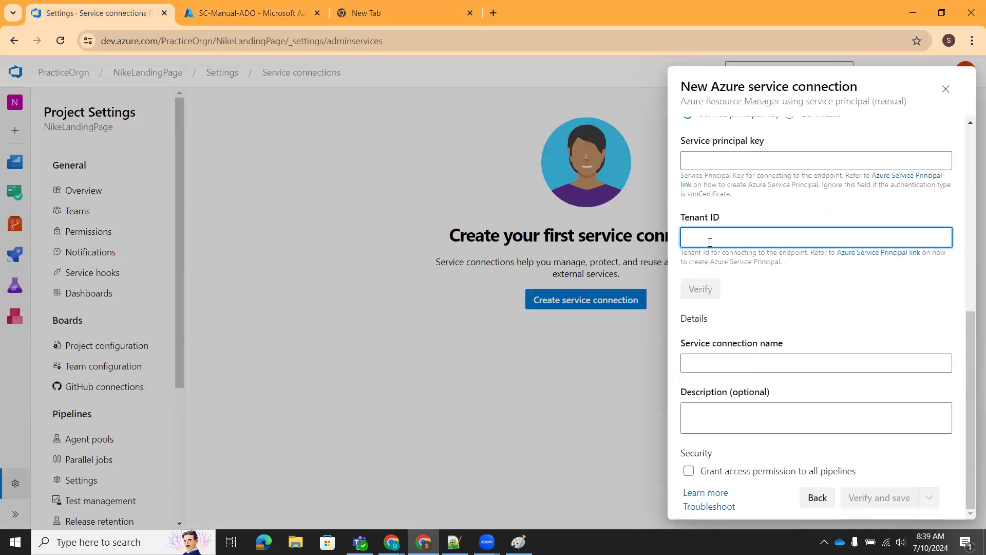
{"action": "key", "text": "ctrl+v"}
{"action": "scroll", "coordinate": [753, 279], "scroll_direction": "up", "scroll_amount": 5}
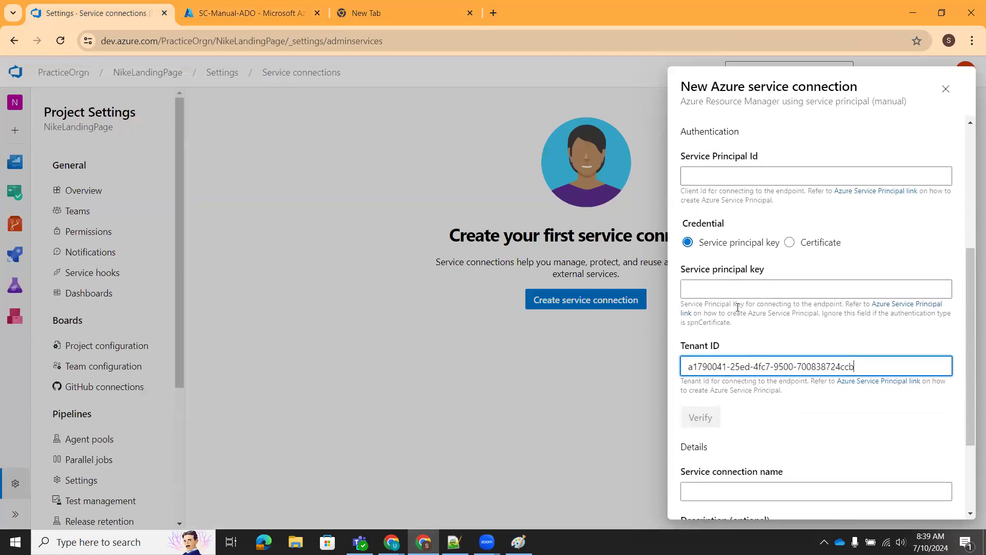
- Copy the application (client) ID of SC-Manual-ADO from Azure into the service connection's Service Principal Id
{"action": "left_click", "coordinate": [702, 306]}
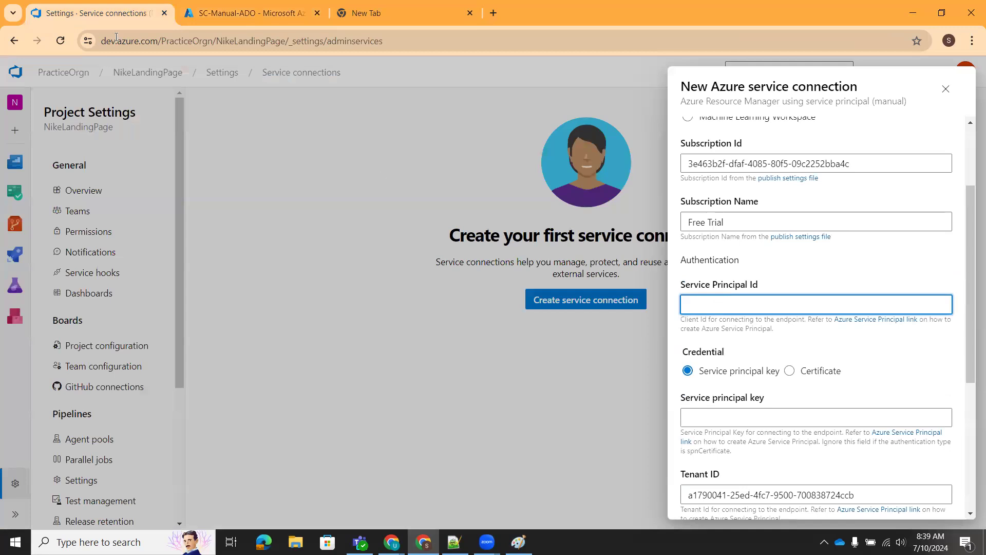
{"action": "left_click", "coordinate": [249, 13]}
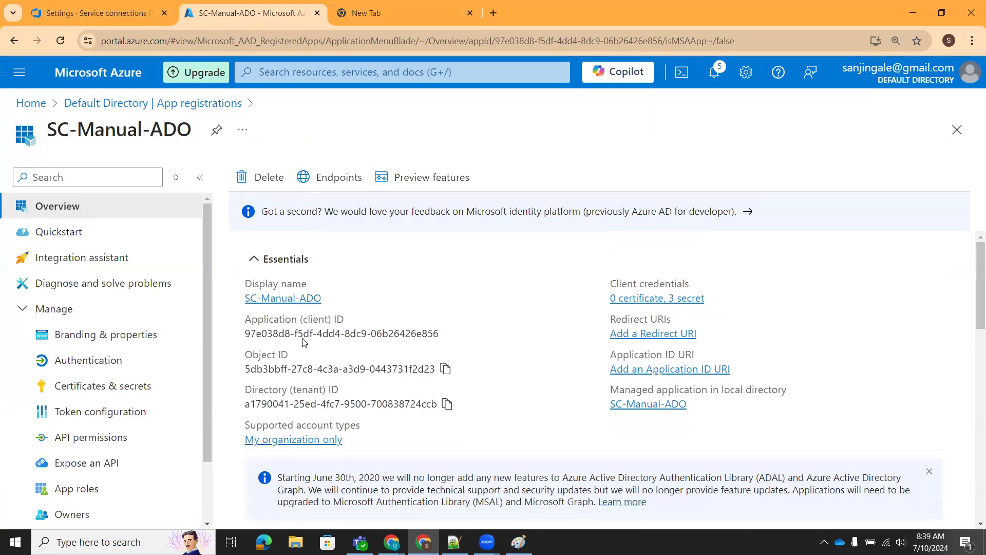
{"action": "left_click", "coordinate": [449, 334]}
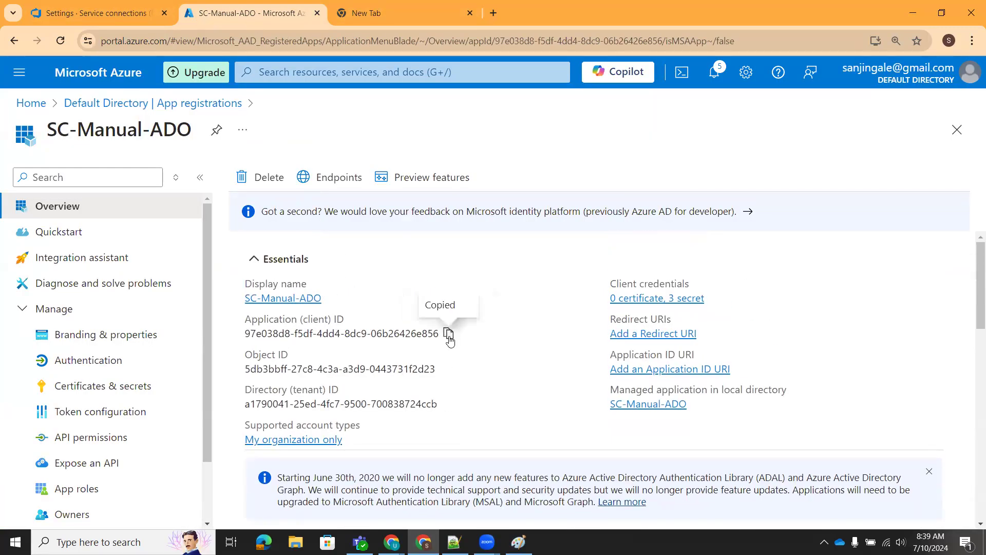
{"action": "left_click", "coordinate": [95, 13]}
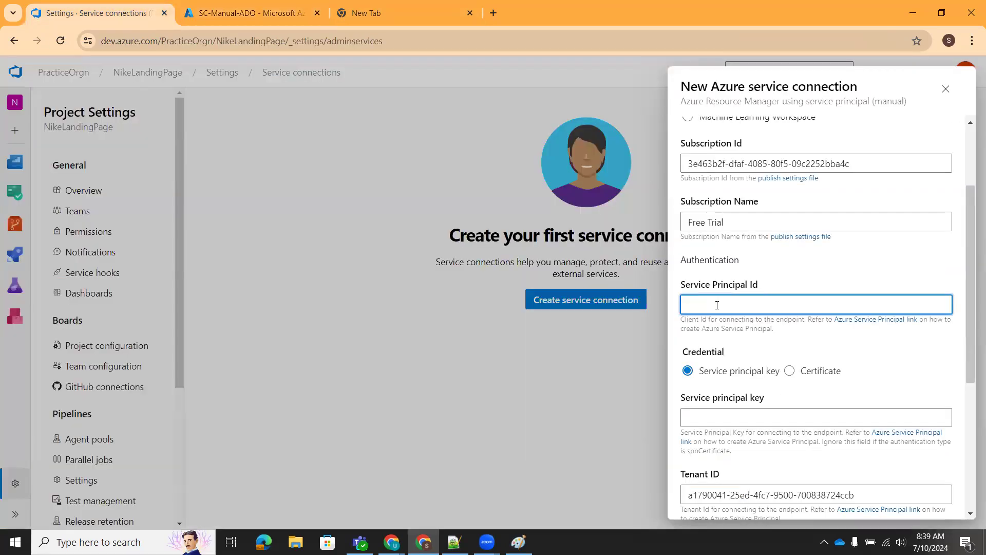
{"action": "key", "text": "ctrl+v"}
- Look up the stored SC-Manual-ADO client secret in the Notepad++ notes for the service principal key
{"action": "left_click", "coordinate": [710, 417]}
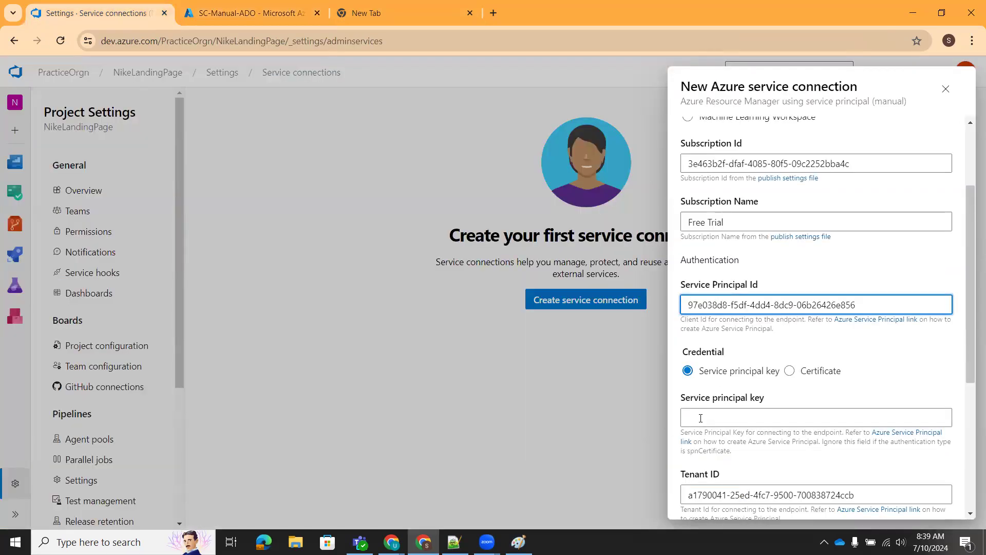
{"action": "scroll", "coordinate": [800, 299], "scroll_direction": "down", "scroll_amount": 2}
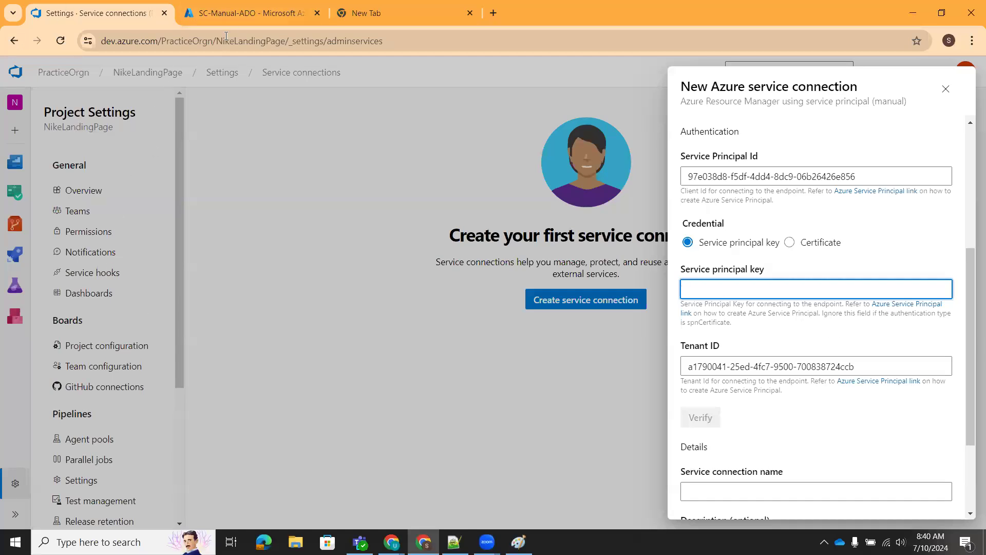
{"action": "left_click", "coordinate": [247, 13]}
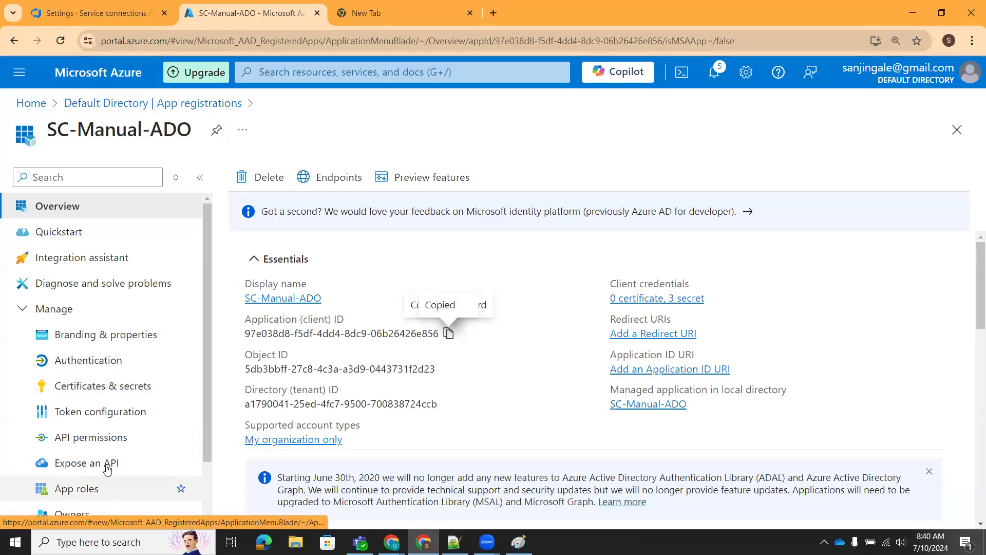
{"action": "scroll", "coordinate": [107, 469], "scroll_direction": "down", "scroll_amount": 3}
{"action": "left_click", "coordinate": [454, 542]}
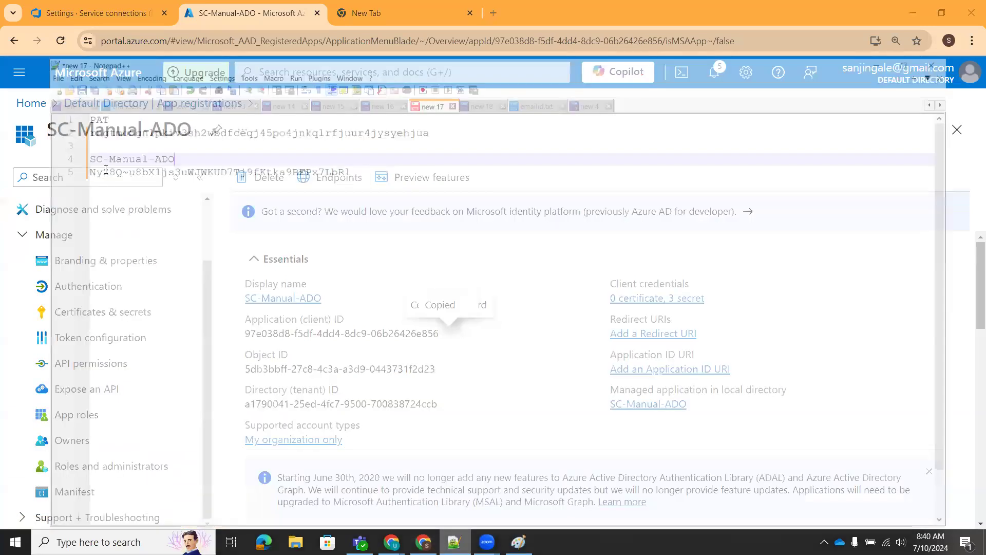
{"action": "left_click", "coordinate": [68, 136]}
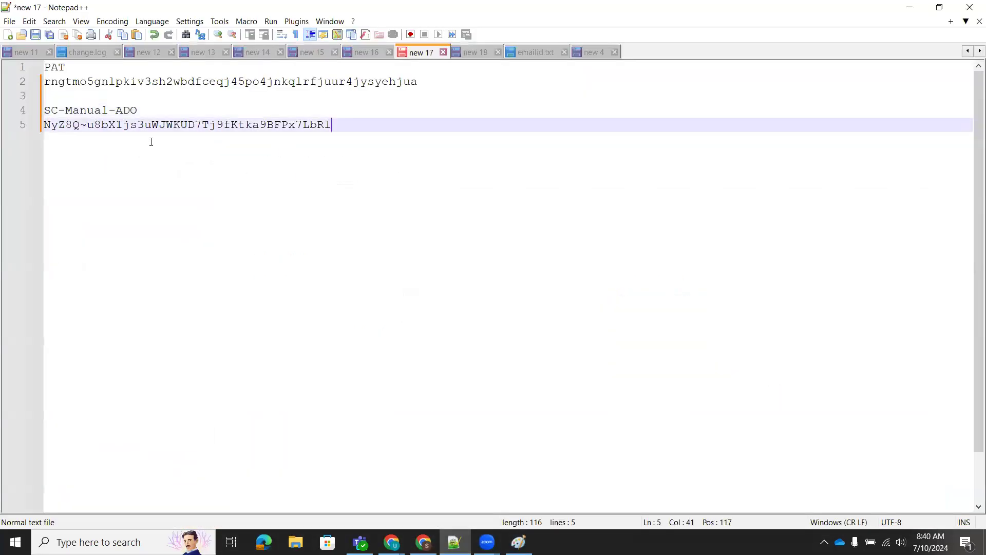
{"action": "key", "text": "shift+Left"}
{"action": "key", "text": "shift+Left"}
{"action": "key", "text": "shift+Left"}
{"action": "key", "text": "shift+Left"}
{"action": "key", "text": "shift+Left"}
{"action": "key", "text": "shift+Left"}
{"action": "key", "text": "shift+Left"}
{"action": "key", "text": "shift+Left"}
{"action": "key", "text": "shift+Left"}
{"action": "key", "text": "shift+Left"}
{"action": "key", "text": "shift+Left"}
{"action": "key", "text": "shift+Left"}
{"action": "key", "text": "shift+Left"}
{"action": "key", "text": "shift+Left"}
{"action": "key", "text": "shift+Left"}
{"action": "key", "text": "shift+Left"}
{"action": "key", "text": "shift+Left"}
{"action": "key", "text": "shift+Left"}
{"action": "key", "text": "shift+Left"}
{"action": "key", "text": "shift+Left"}
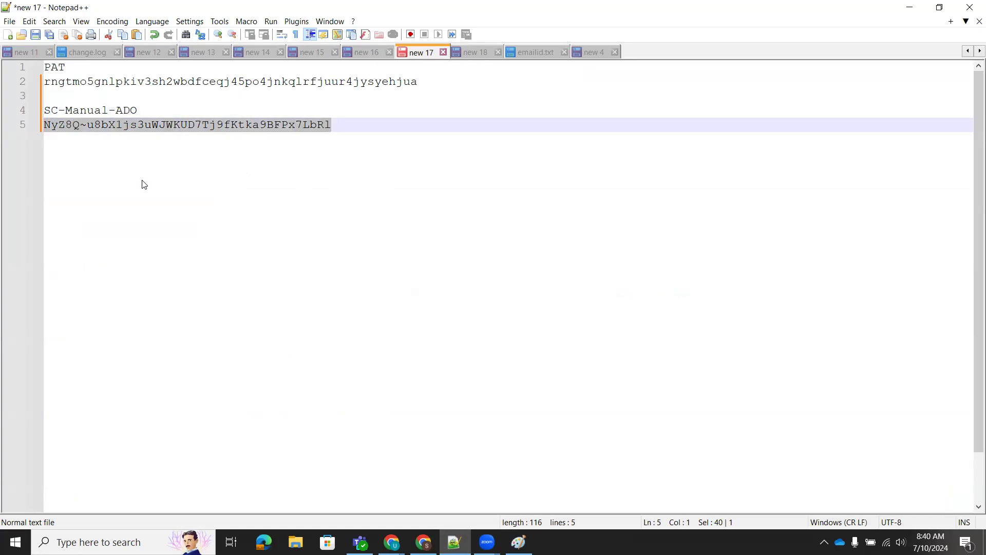
{"action": "key", "text": "alt+Tab"}
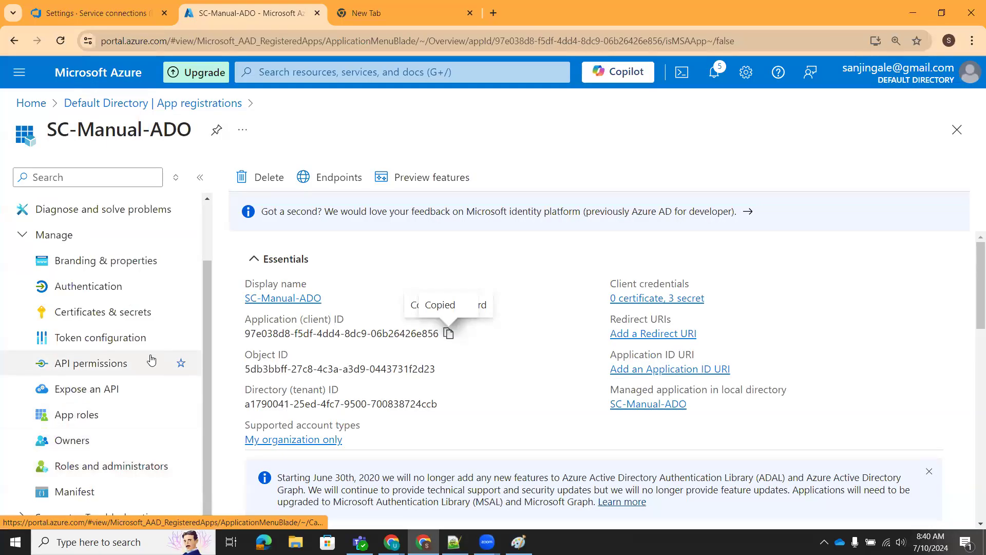
- Add a client secret described as Test-secret to the SC-Manual-ADO app registration, keeping the recommended 180-day expiry
{"action": "left_click", "coordinate": [106, 317]}
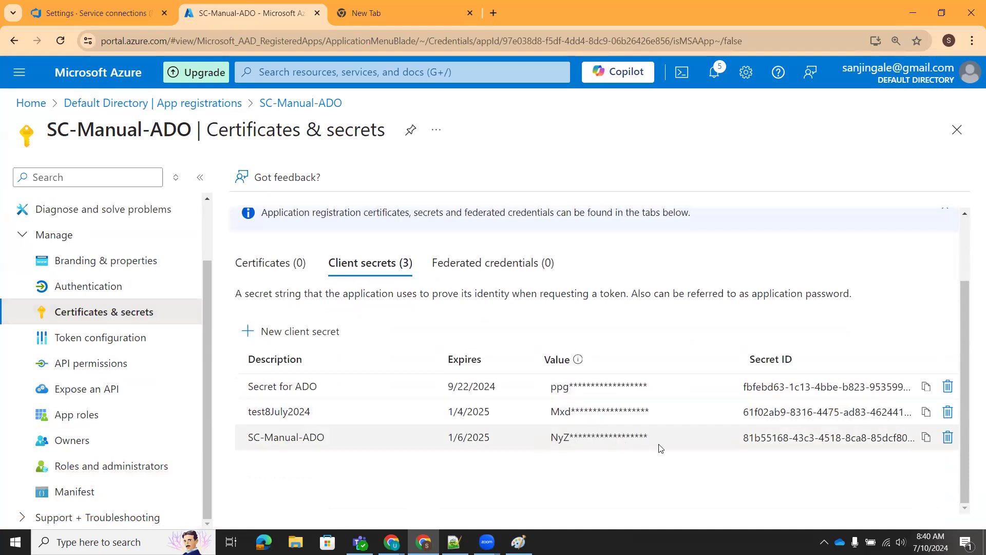
{"action": "scroll", "coordinate": [528, 276], "scroll_direction": "up", "scroll_amount": 1}
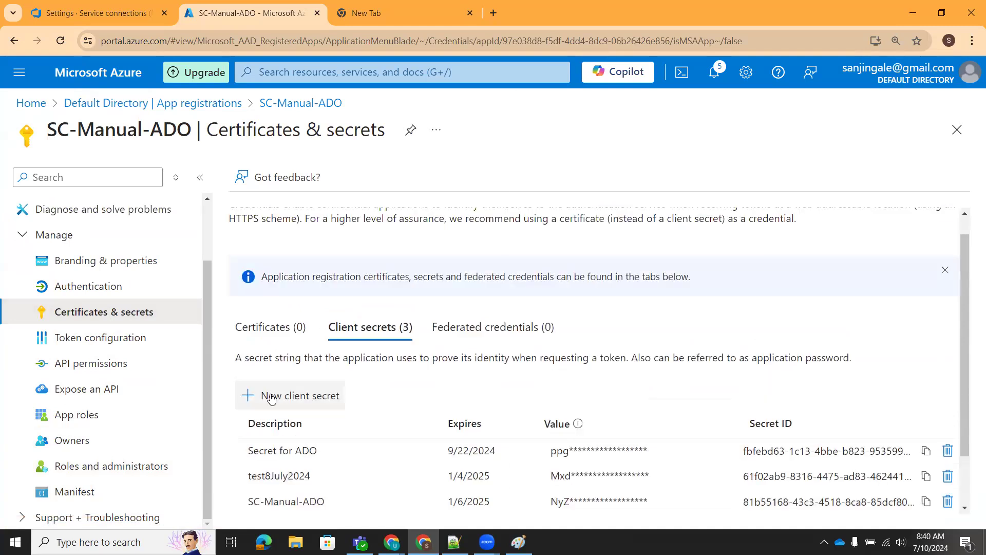
{"action": "left_click", "coordinate": [271, 397]}
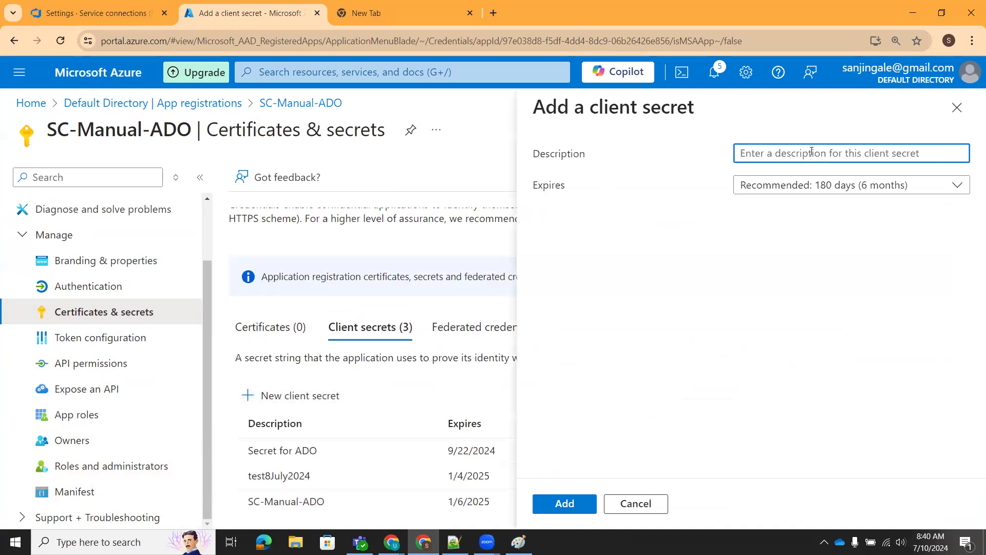
{"action": "type", "text": "Test-secret"}
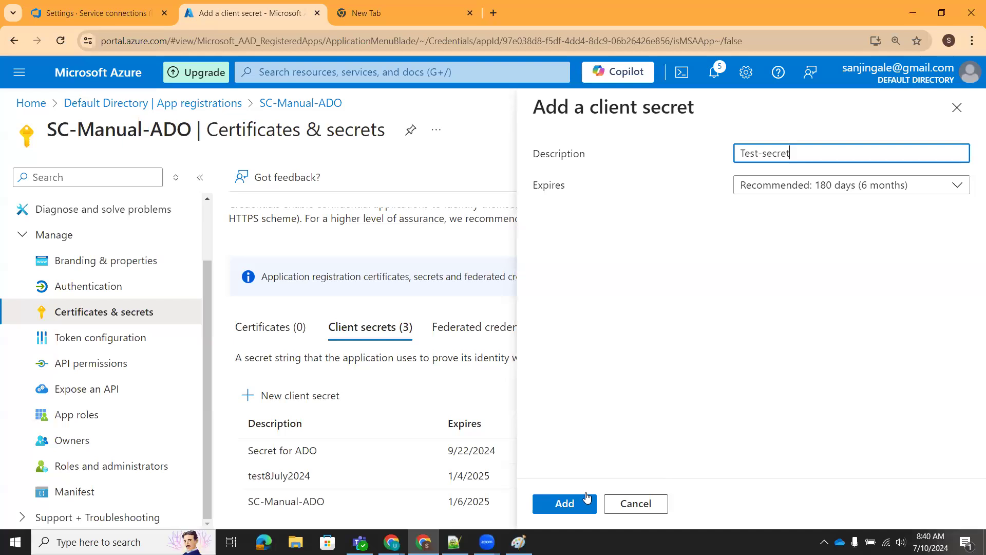
{"action": "left_click", "coordinate": [564, 503]}
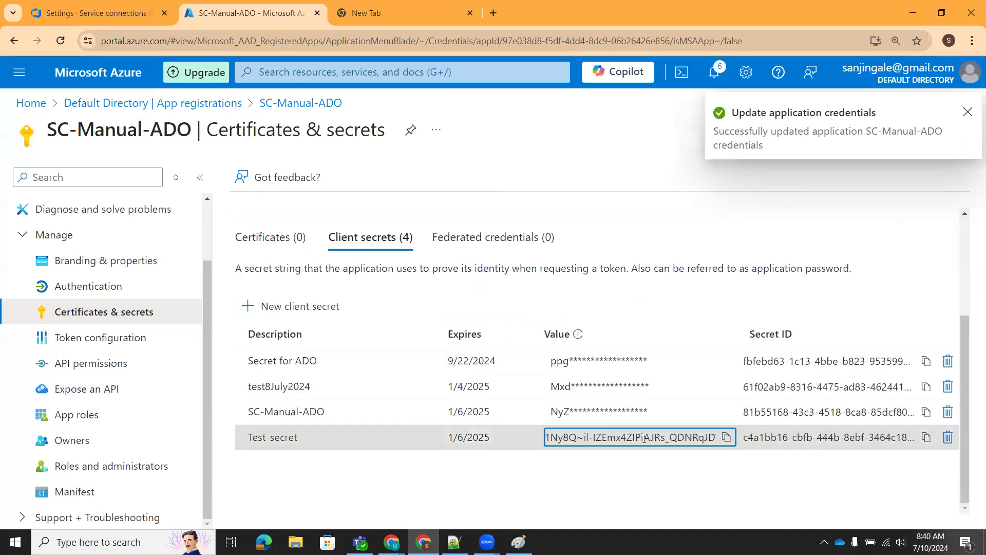
- Copy the value of the Test-secret client secret into the Service principal key of the Azure DevOps service connection
{"action": "left_click", "coordinate": [726, 437]}
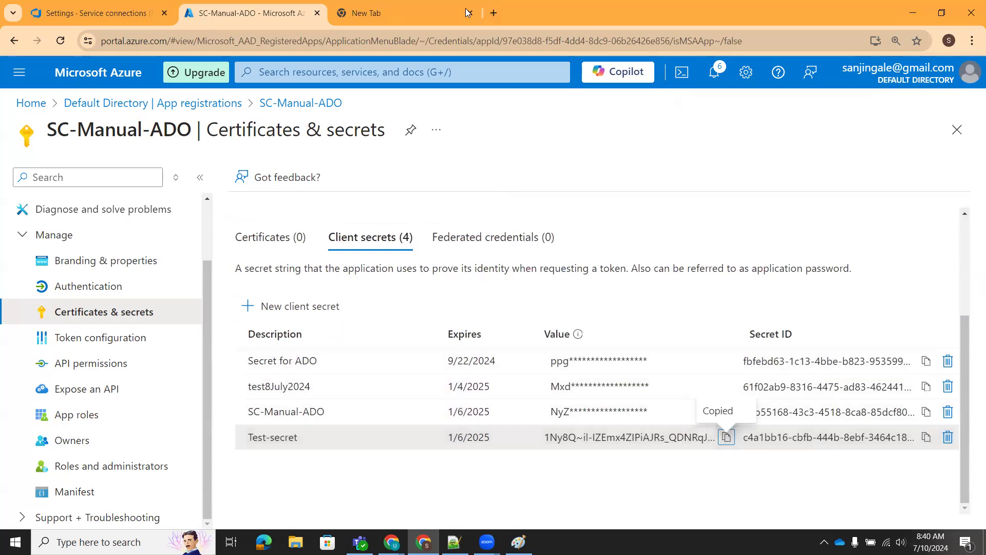
{"action": "left_click", "coordinate": [94, 16]}
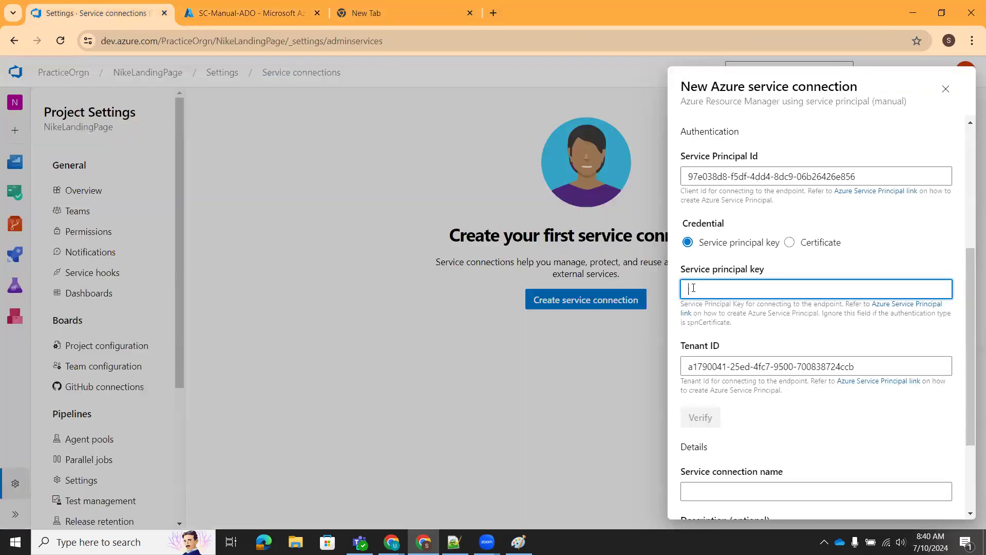
{"action": "key", "text": "ctrl+v"}
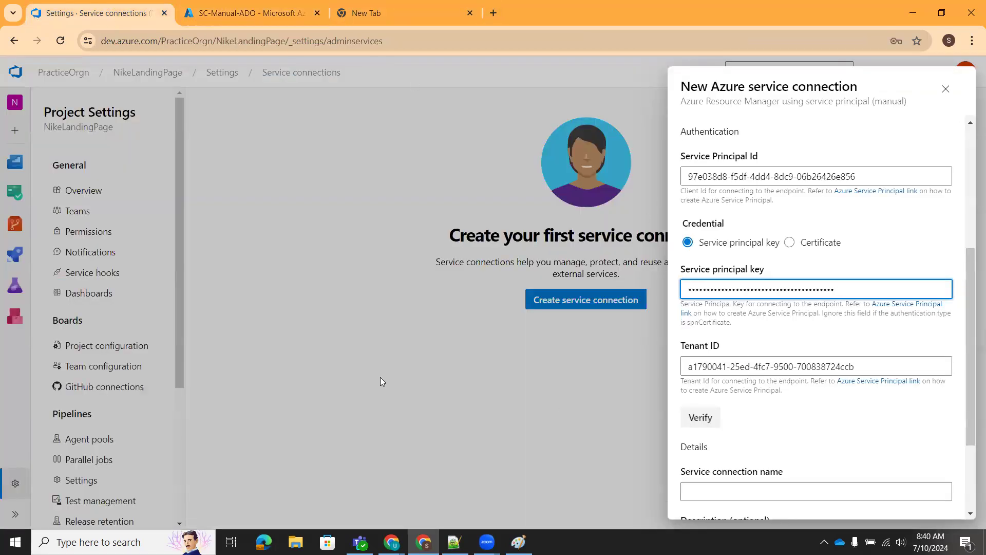
- Record the new client secret value in the Notepad++ notes below the SC-Manual-ADO entry, labelled Test-secret
{"action": "left_click", "coordinate": [455, 542]}
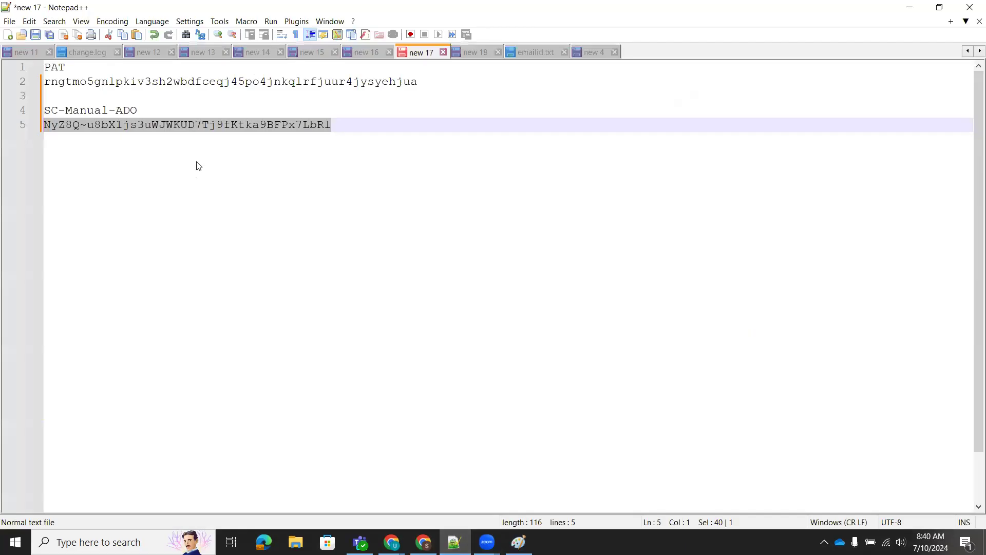
{"action": "left_click", "coordinate": [197, 165]}
{"action": "key", "text": "Return"}
{"action": "key", "text": "Return"}
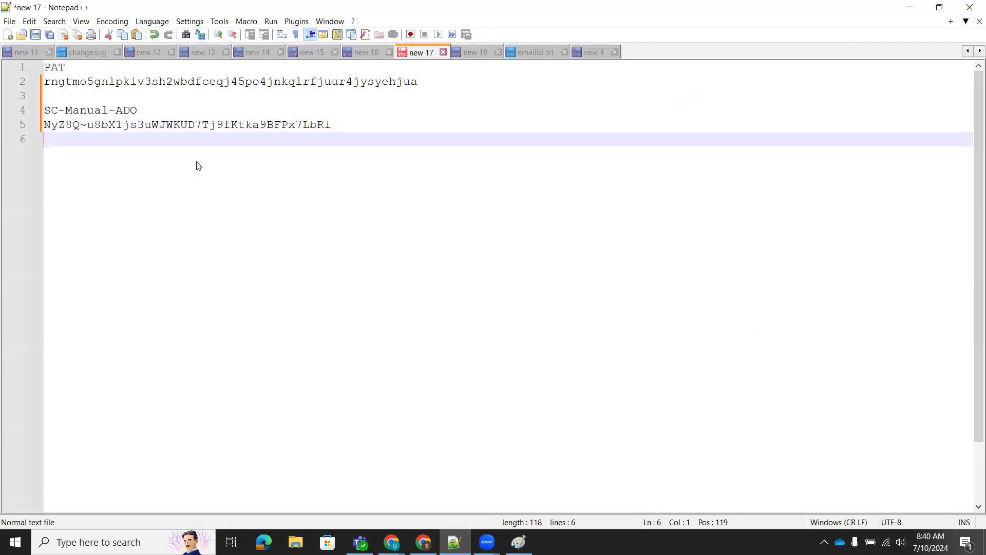
{"action": "key", "text": "ctrl+v"}
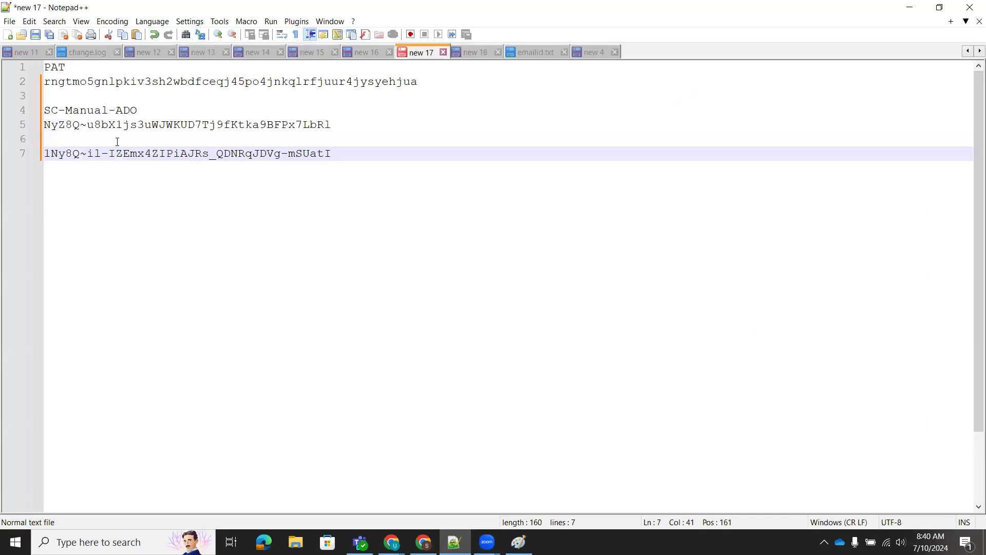
{"action": "left_click", "coordinate": [52, 139]}
{"action": "type", "text": "Test"}
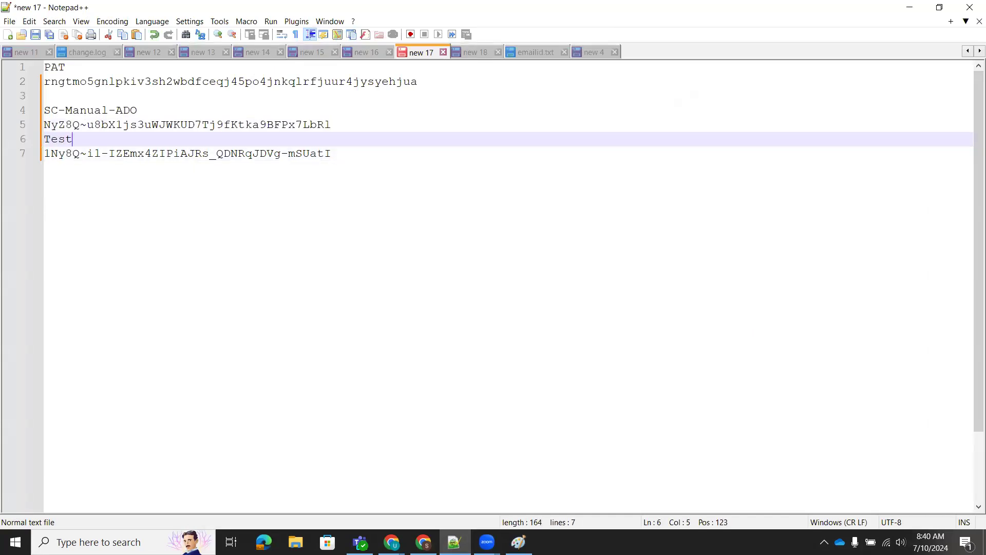
{"action": "type", "text": "-secret"}
{"action": "left_click", "coordinate": [910, 7]}
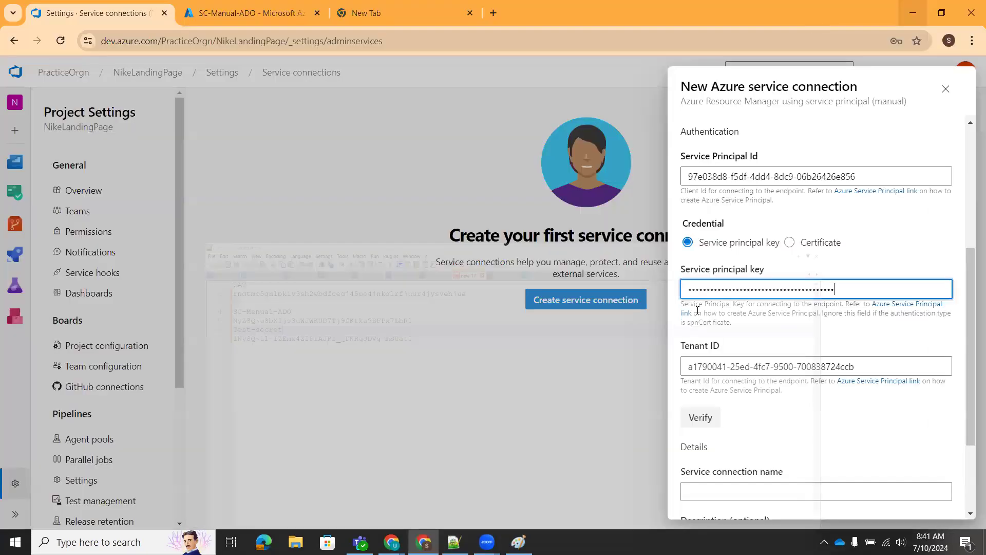
- Verify the service connection's credentials and review the subscription and service principal details in the form
{"action": "scroll", "coordinate": [698, 311], "scroll_direction": "down", "scroll_amount": 3}
{"action": "left_click", "coordinate": [711, 291]}
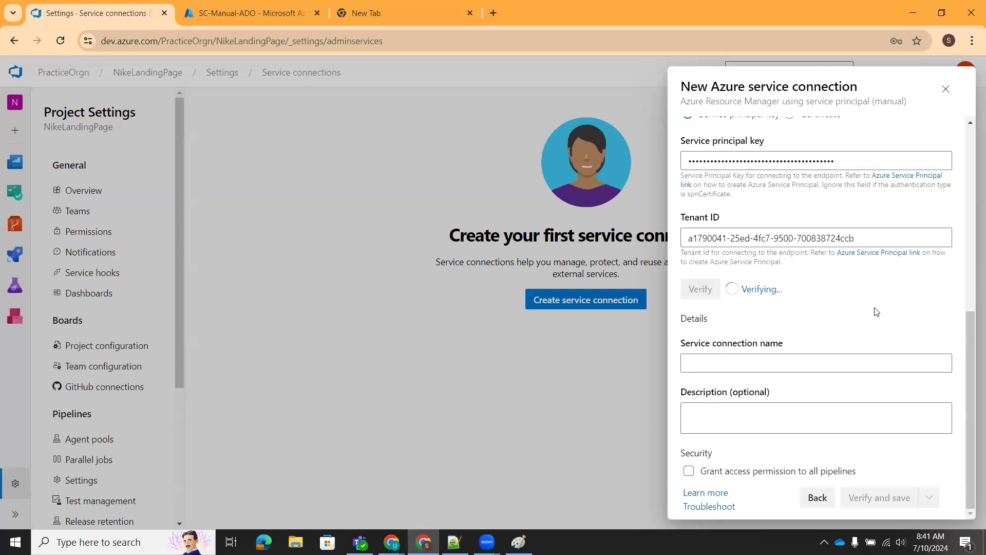
{"action": "scroll", "coordinate": [720, 298], "scroll_direction": "up", "scroll_amount": 5}
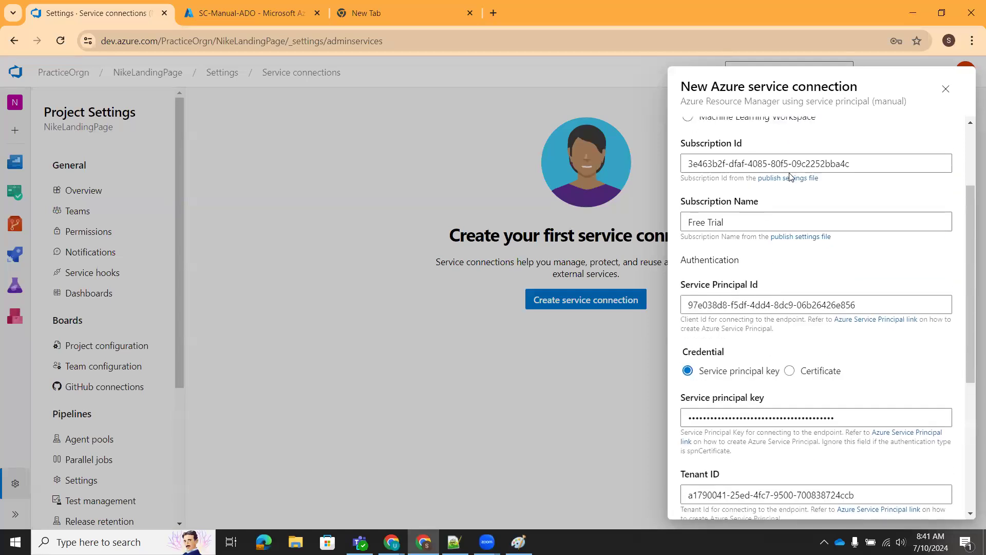
{"action": "scroll", "coordinate": [774, 309], "scroll_direction": "up", "scroll_amount": 2}
{"action": "scroll", "coordinate": [710, 267], "scroll_direction": "down", "scroll_amount": 6}
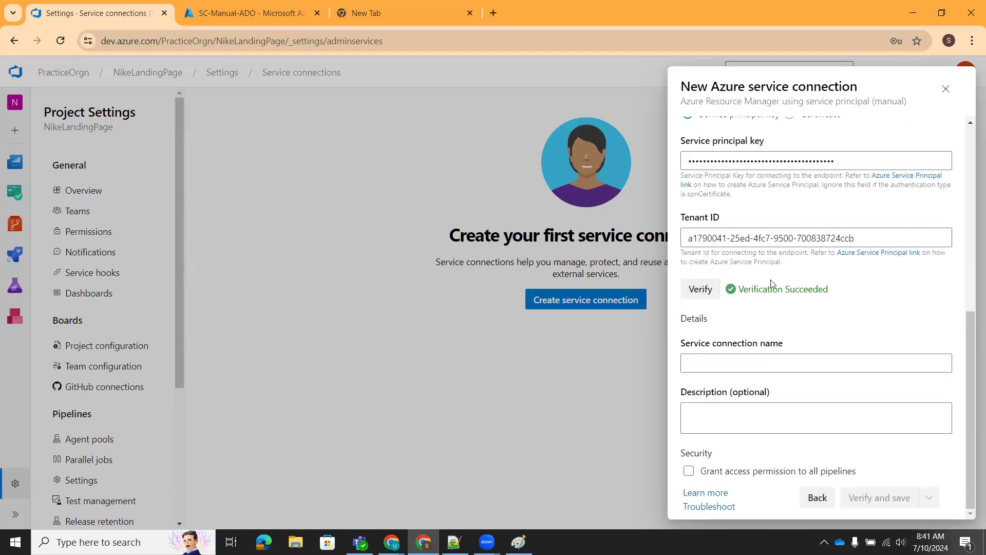
{"action": "scroll", "coordinate": [676, 209], "scroll_direction": "up", "scroll_amount": 5}
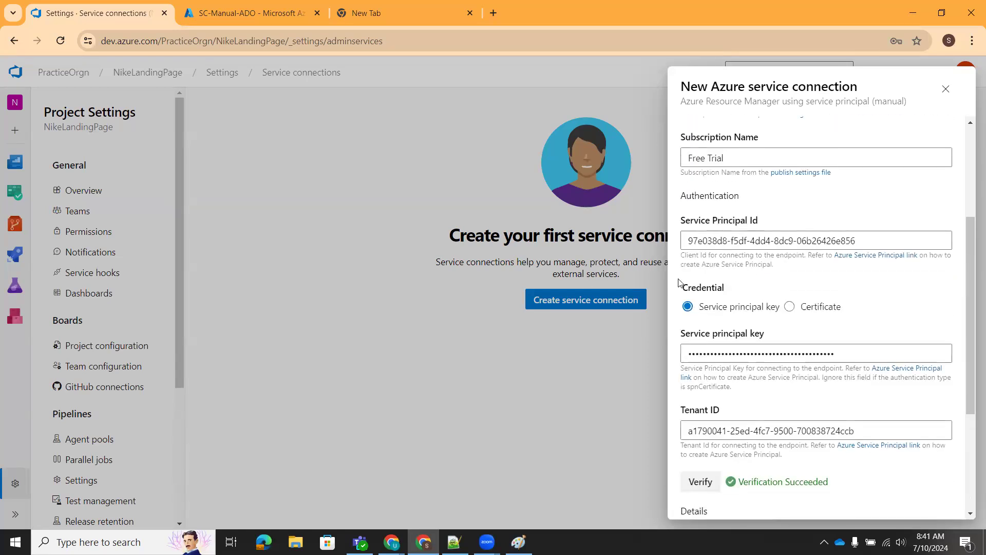
{"action": "scroll", "coordinate": [809, 356], "scroll_direction": "down", "scroll_amount": 5}
- Name the service connection AzurePortalConnection, grant access permission to all pipelines, and verify and save it
{"action": "left_click", "coordinate": [715, 366]}
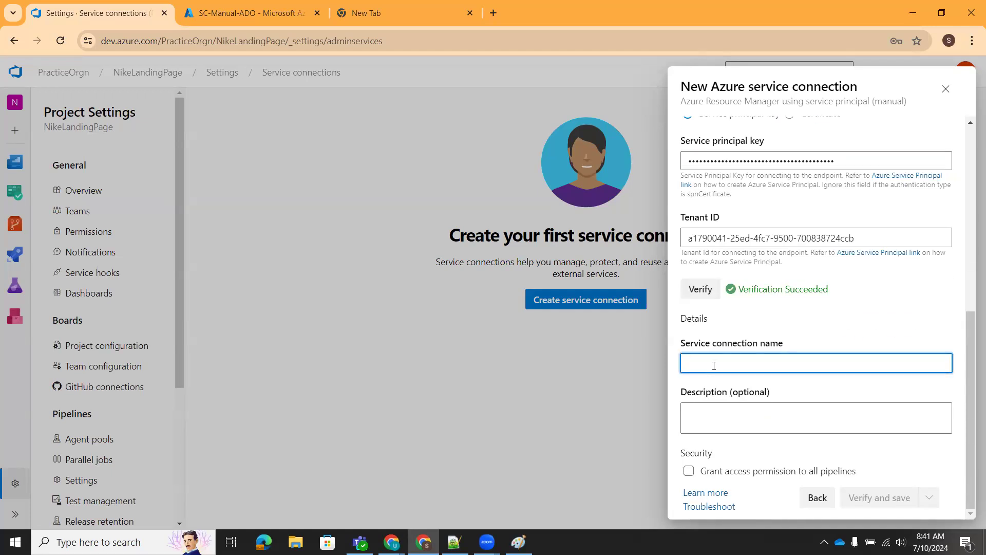
{"action": "type", "text": "AZur"}
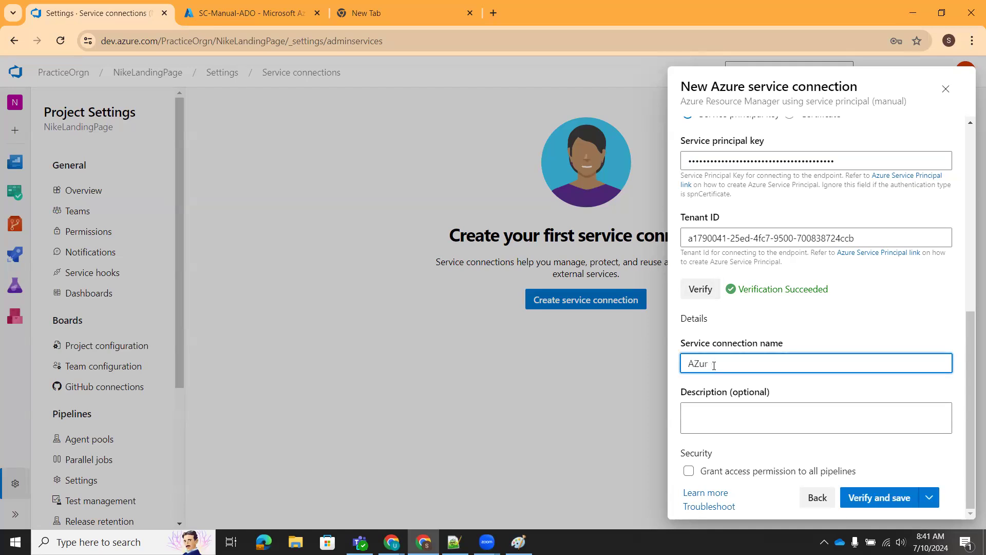
{"action": "type", "text": "ePortalConnection"}
{"action": "left_click", "coordinate": [689, 471]}
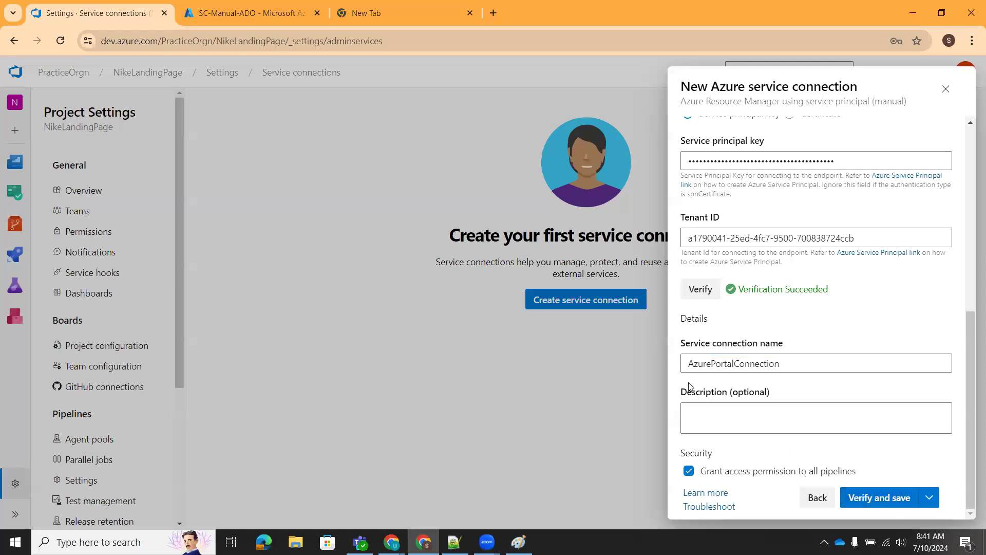
{"action": "left_click", "coordinate": [881, 497]}
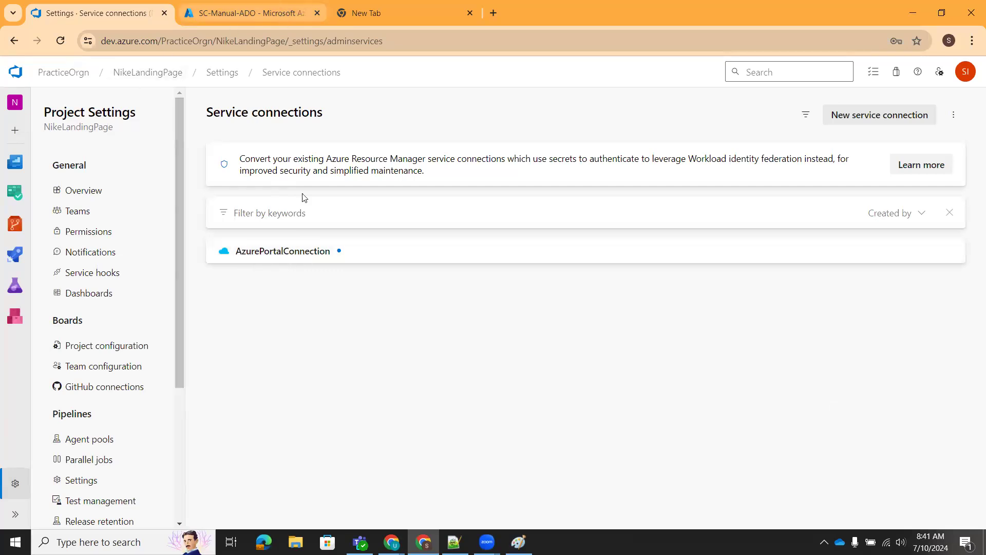
- View the recent resources on the Azure portal home page and return to the service connections in Azure DevOps
{"action": "key", "text": "ctrl+Tab"}
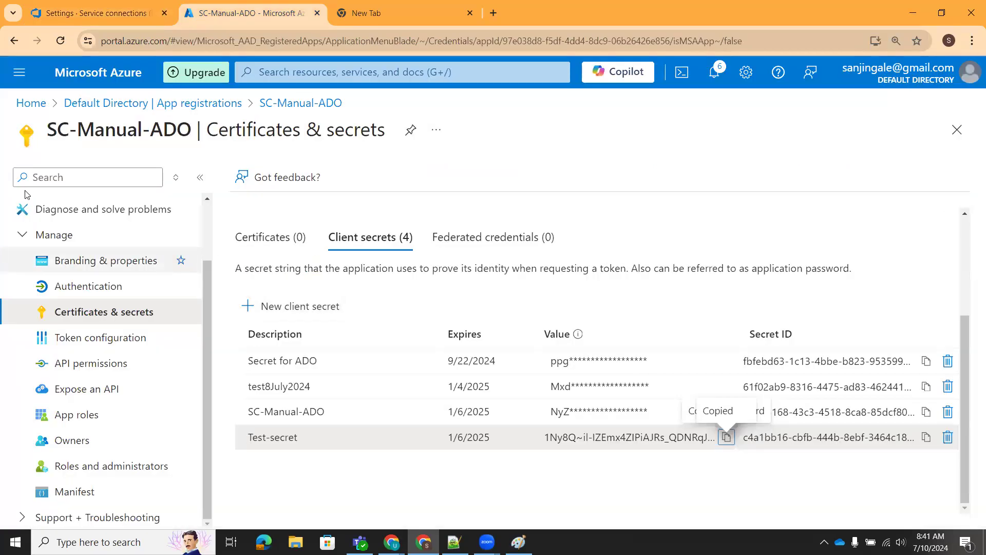
{"action": "left_click", "coordinate": [24, 104]}
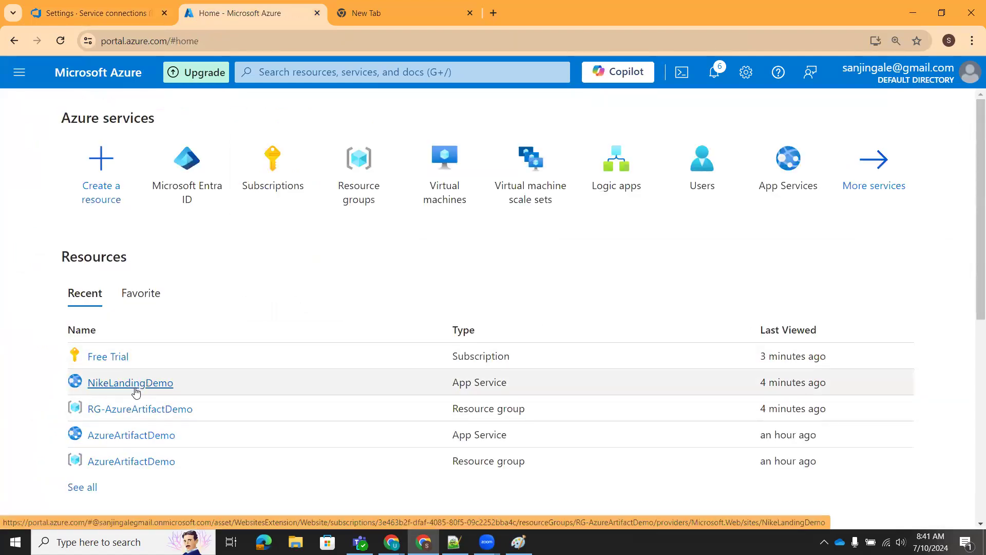
{"action": "left_click", "coordinate": [74, 14]}
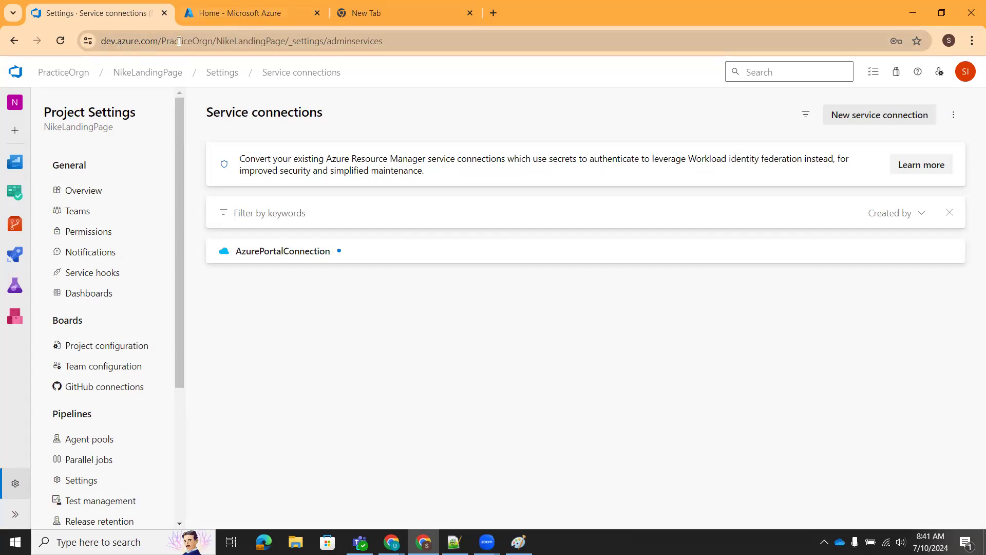
- Check the Azure portal home page, return to Azure DevOps and open the NikeLandingPage project's artifact feed
{"action": "left_click", "coordinate": [251, 17]}
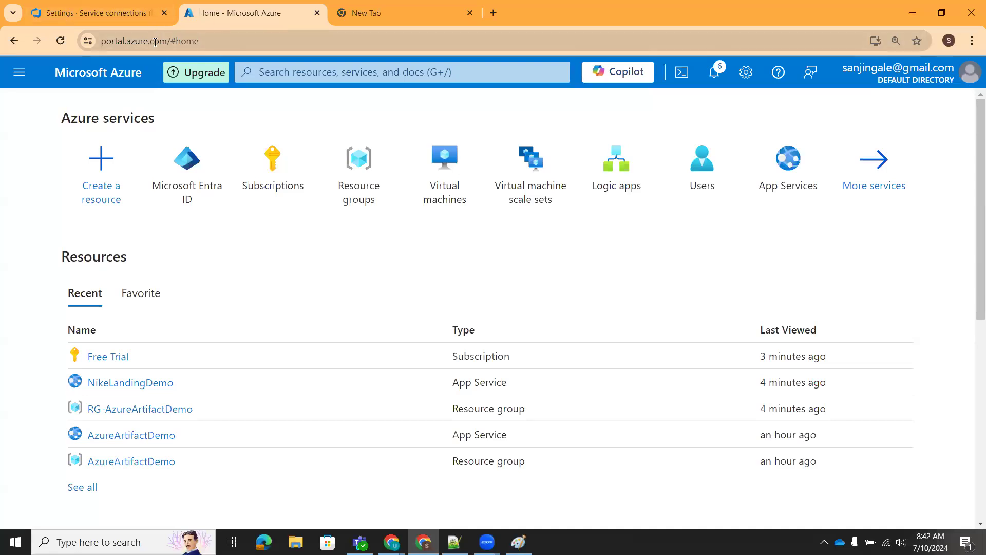
{"action": "left_click", "coordinate": [83, 10]}
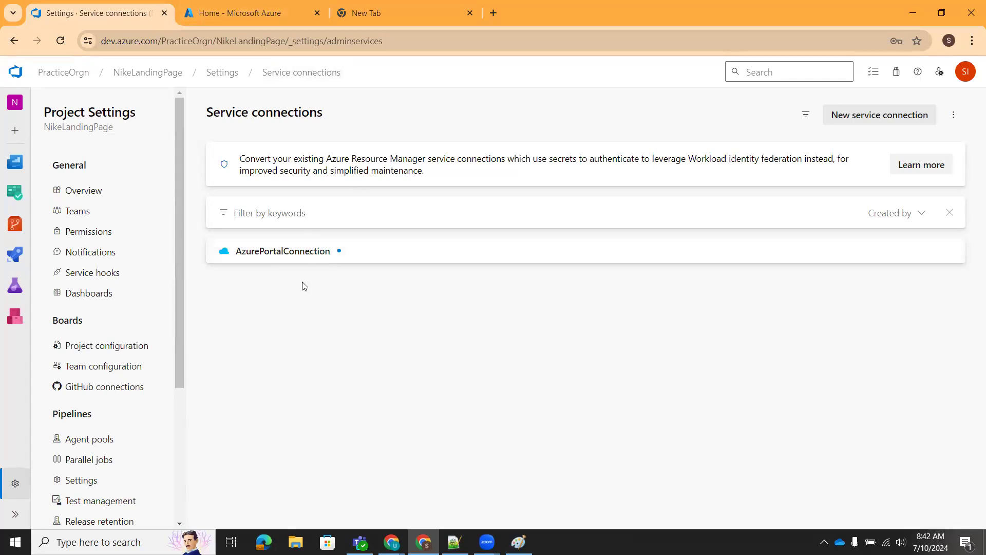
{"action": "mouse_move", "coordinate": [15, 255]}
{"action": "left_click", "coordinate": [14, 318]}
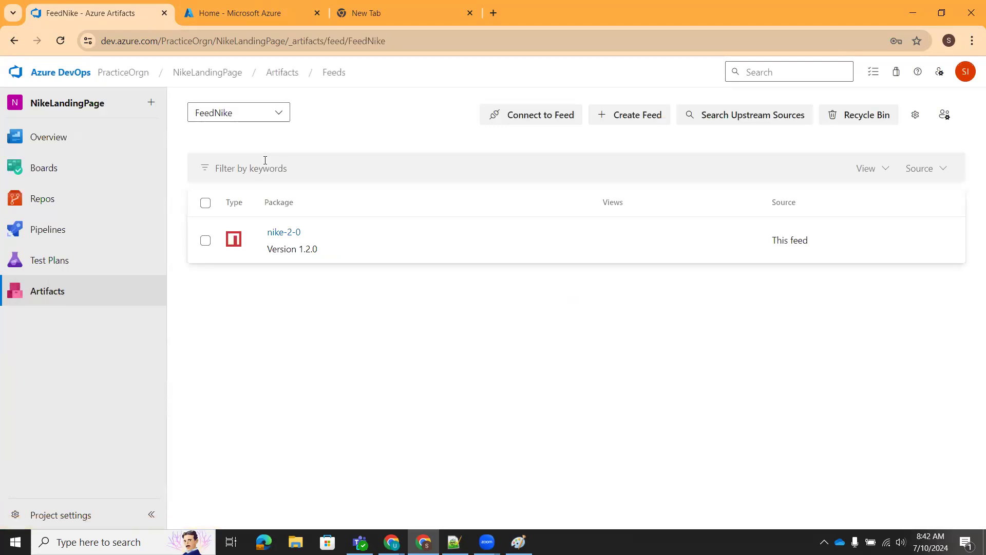
- Open the latest run of the NikeLandingPage build pipeline and review its summary, warnings and jobs
{"action": "left_click", "coordinate": [46, 231]}
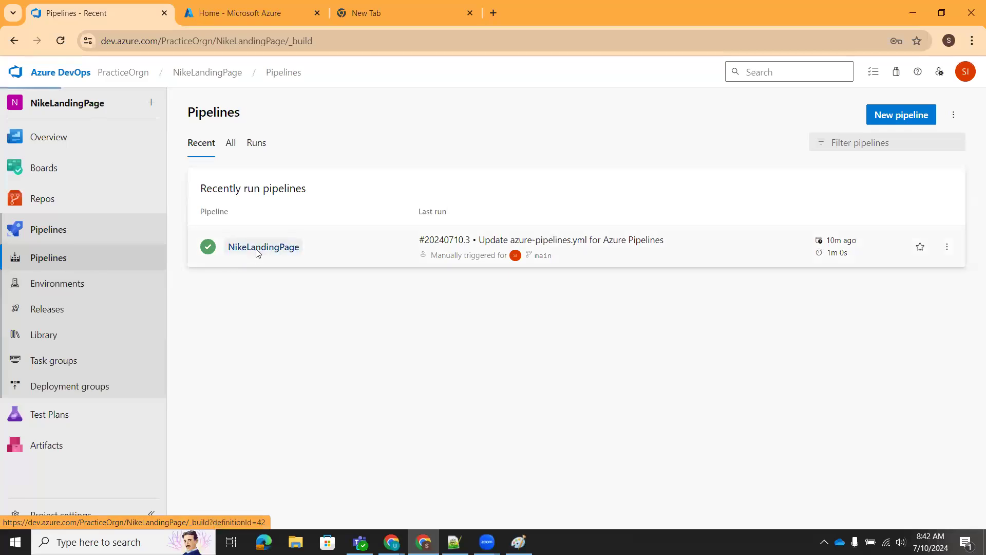
{"action": "left_click", "coordinate": [257, 249]}
{"action": "left_click", "coordinate": [353, 217]}
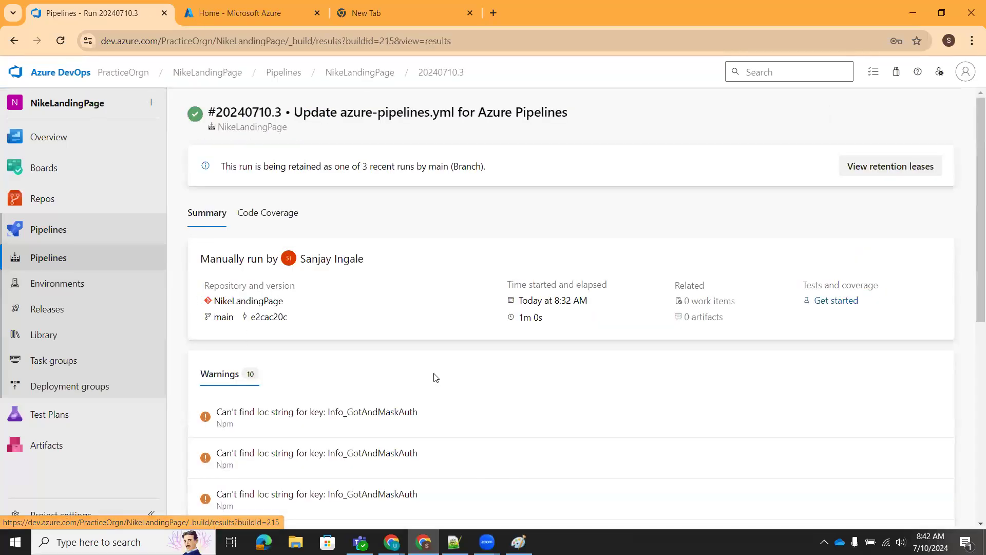
{"action": "scroll", "coordinate": [435, 377], "scroll_direction": "down", "scroll_amount": 8}
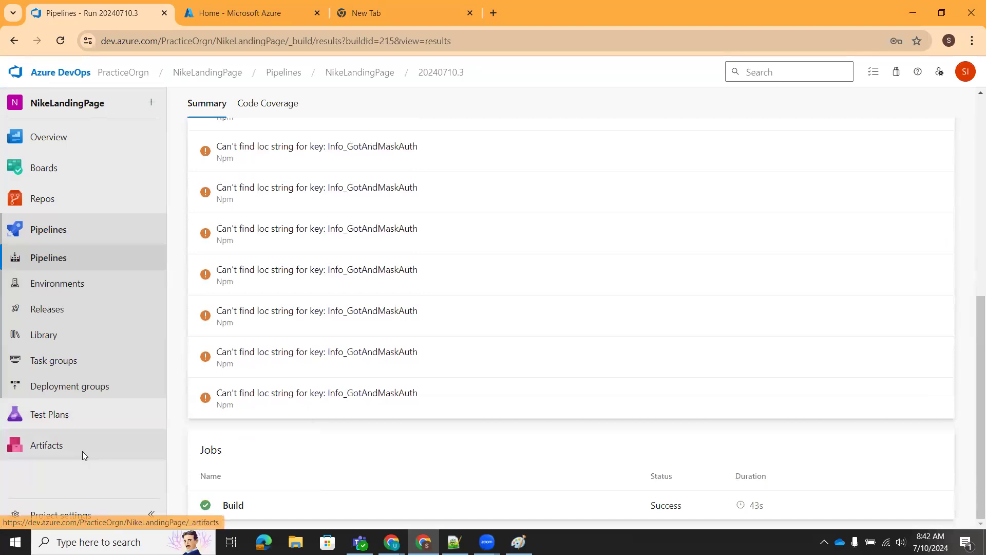
- Review the permissions in the FeedNike artifact feed's settings
{"action": "left_click", "coordinate": [82, 451]}
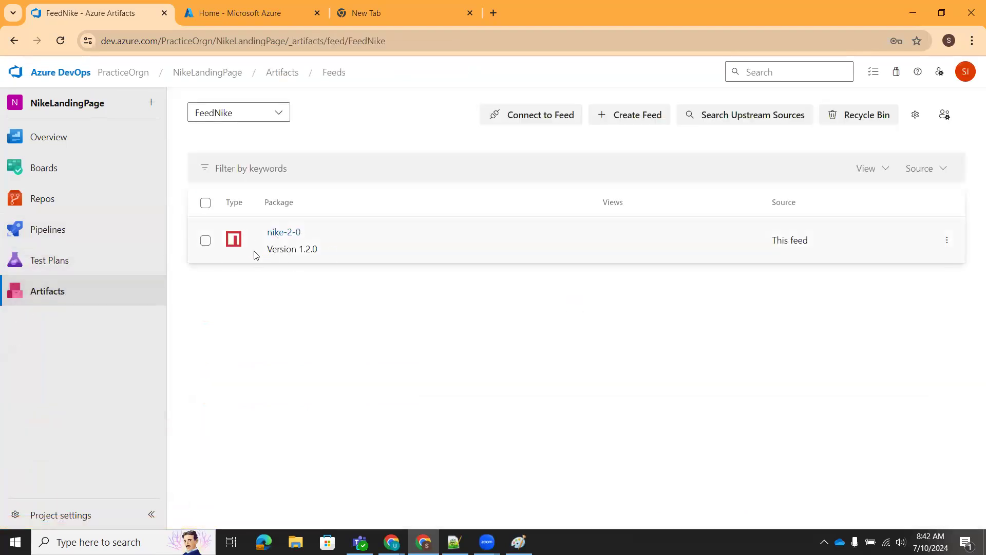
{"action": "left_click", "coordinate": [915, 117]}
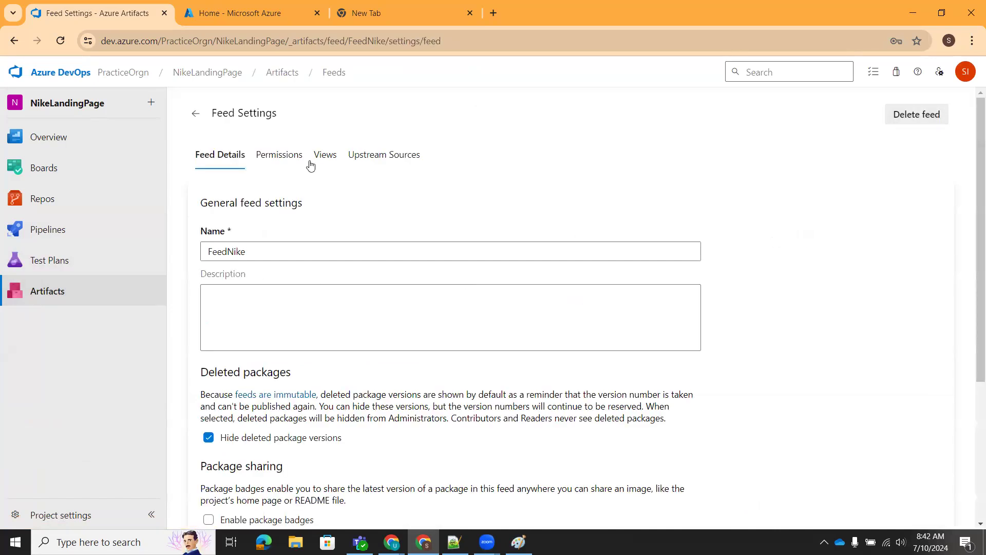
{"action": "left_click", "coordinate": [280, 155]}
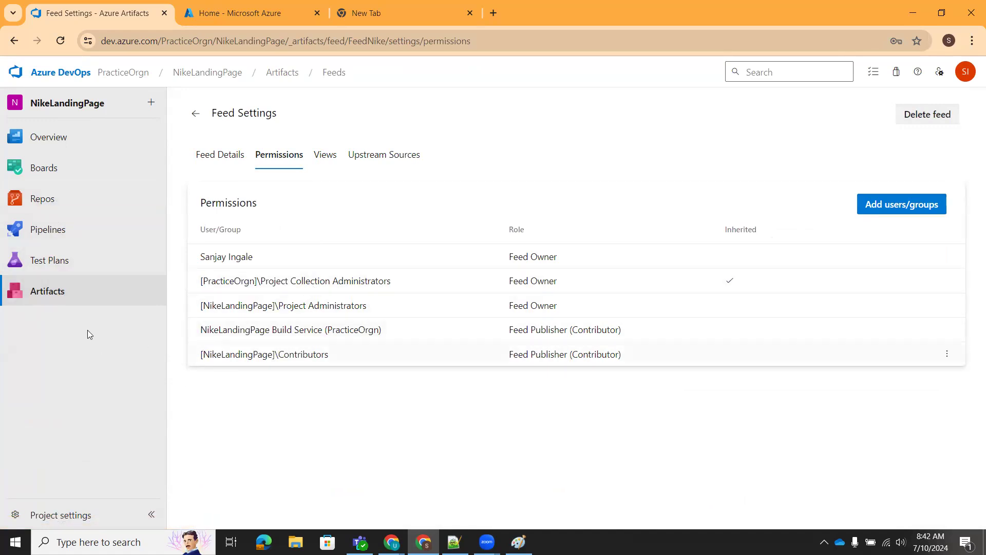
- Create a release pipeline from the Azure App Service deployment template and name its stage Deployment
{"action": "left_click", "coordinate": [50, 231]}
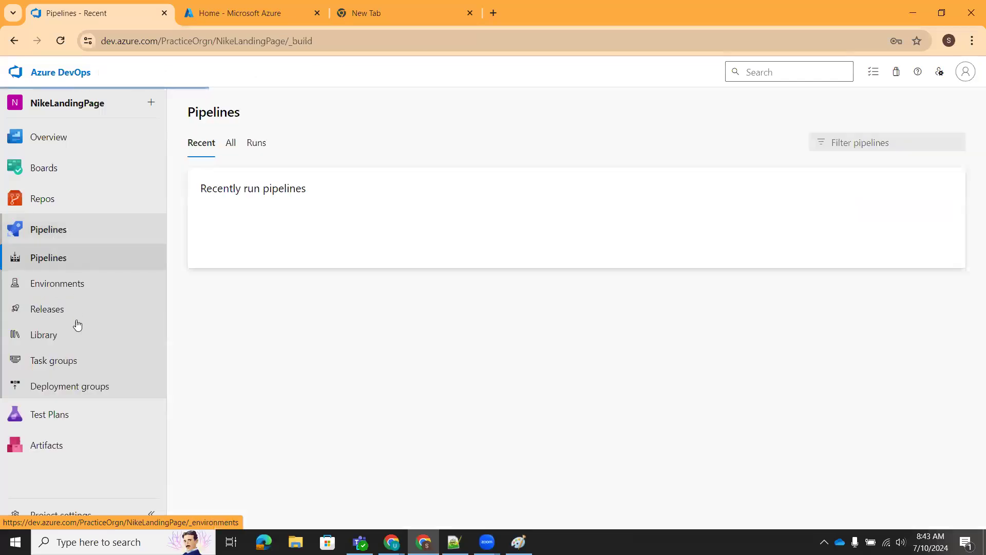
{"action": "left_click", "coordinate": [62, 313]}
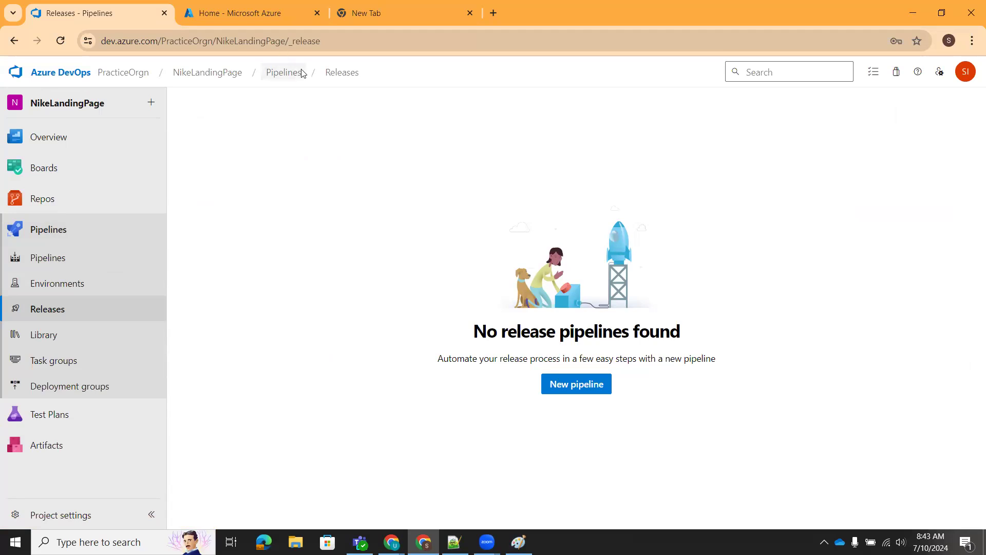
{"action": "left_click", "coordinate": [582, 390]}
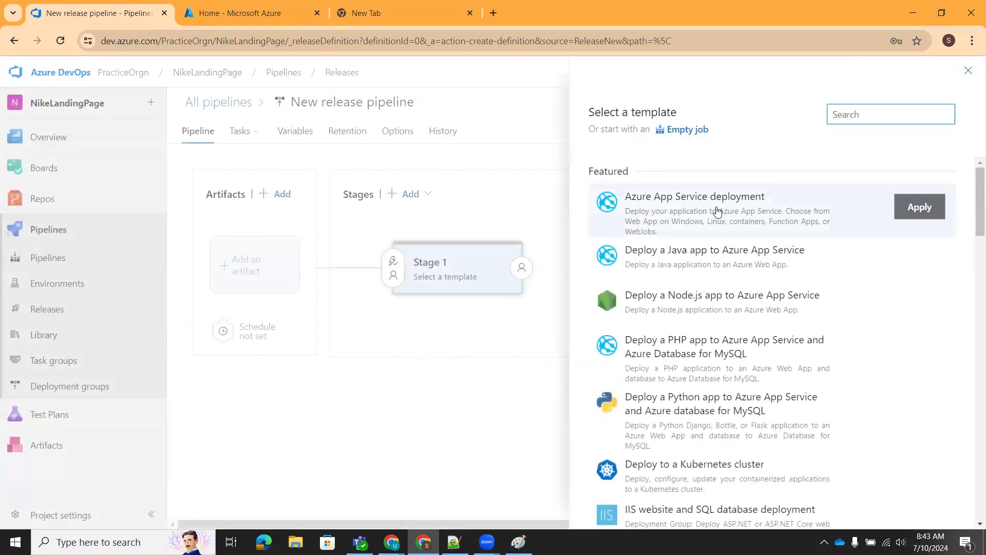
{"action": "left_click", "coordinate": [927, 208]}
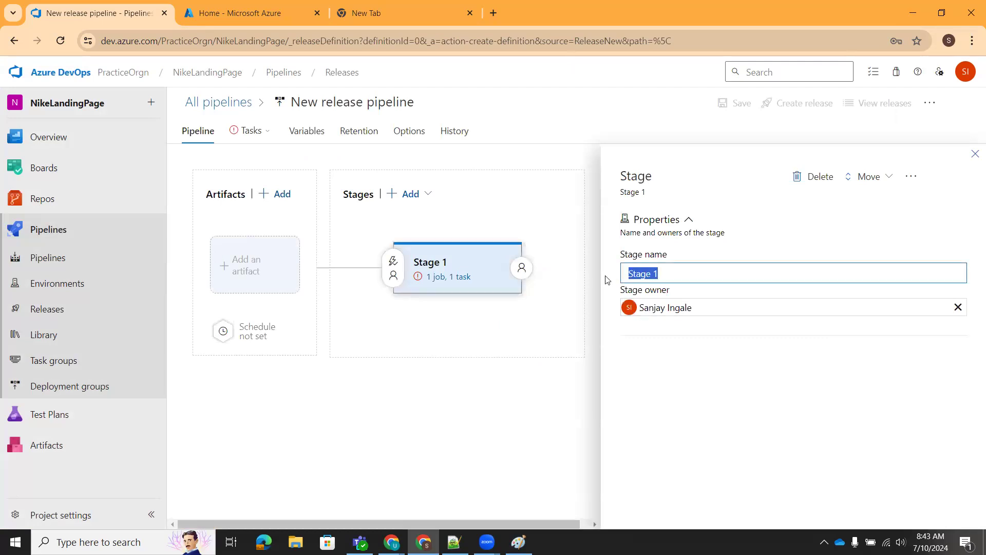
{"action": "type", "text": "Deployment"}
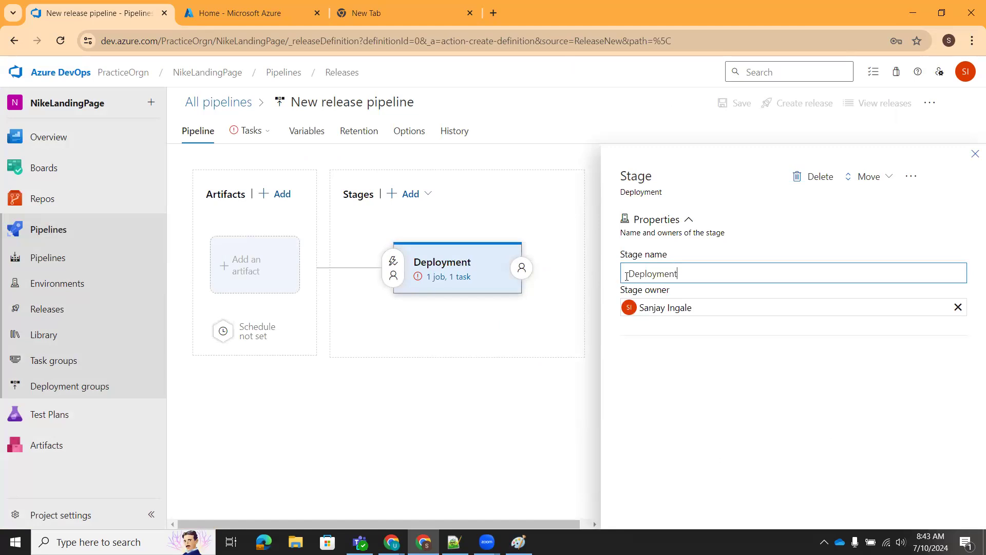
{"action": "left_click", "coordinate": [975, 154]}
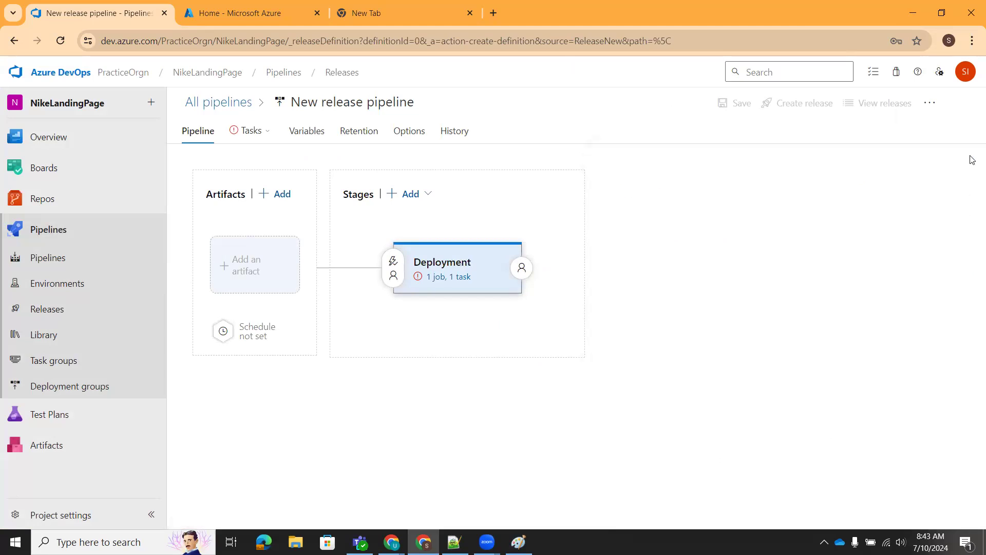
- Start adding a release artifact, try the NikeLandingPage build as its source, and switch the source type to Azure Artifacts
{"action": "left_click", "coordinate": [259, 278]}
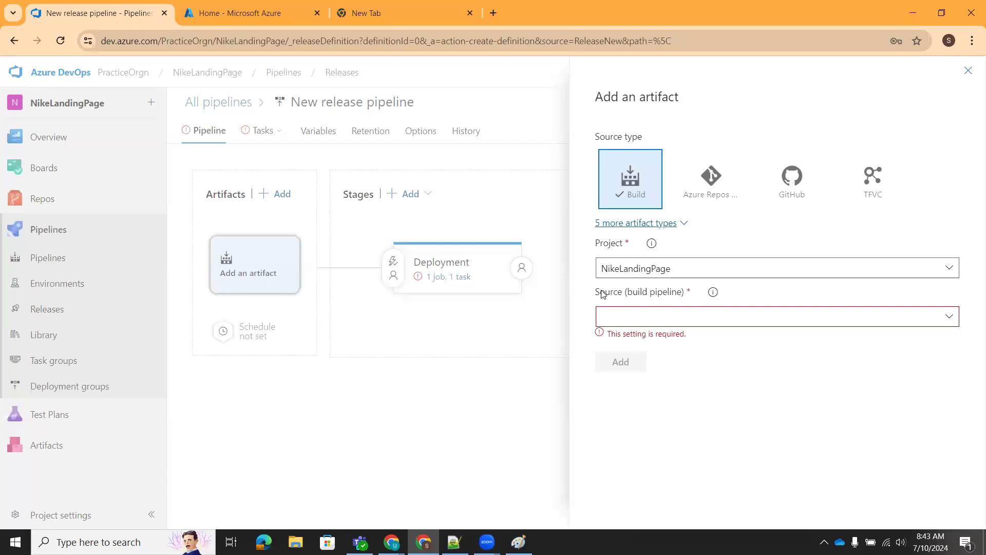
{"action": "left_click", "coordinate": [950, 316]}
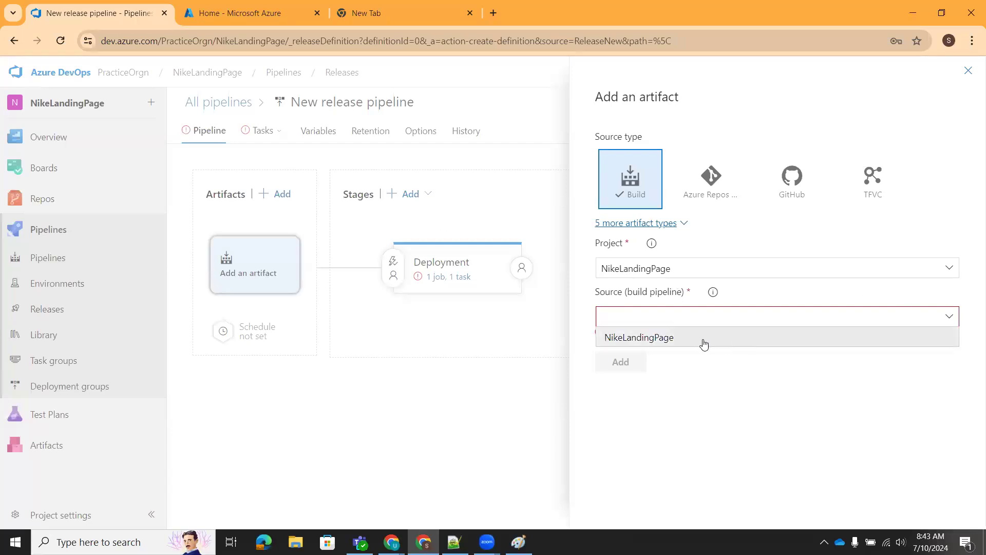
{"action": "left_click", "coordinate": [677, 340]}
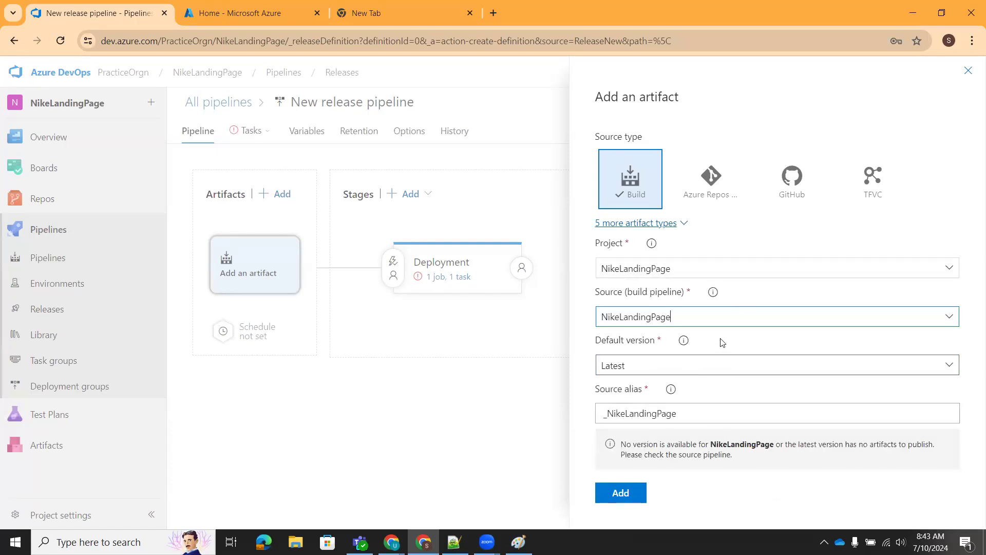
{"action": "left_click", "coordinate": [684, 226]}
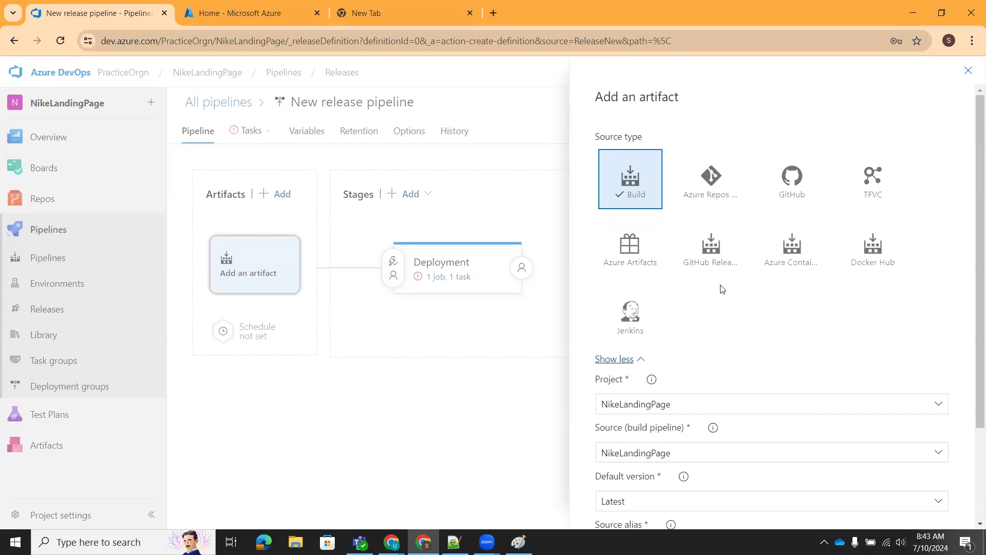
{"action": "left_click", "coordinate": [636, 257]}
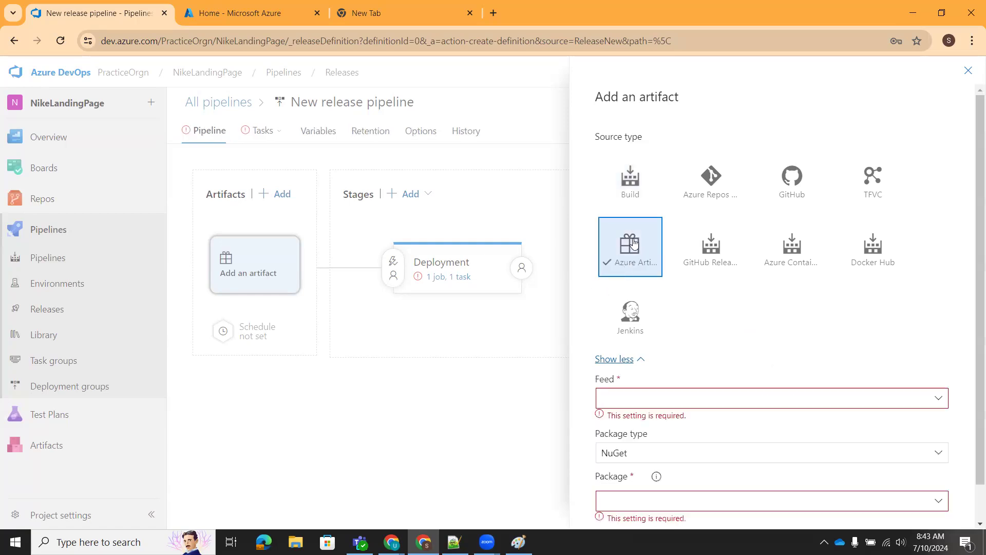
- Set the release artifact's feed to FeedNike and its package type to npm
{"action": "scroll", "coordinate": [642, 341], "scroll_direction": "down", "scroll_amount": 1}
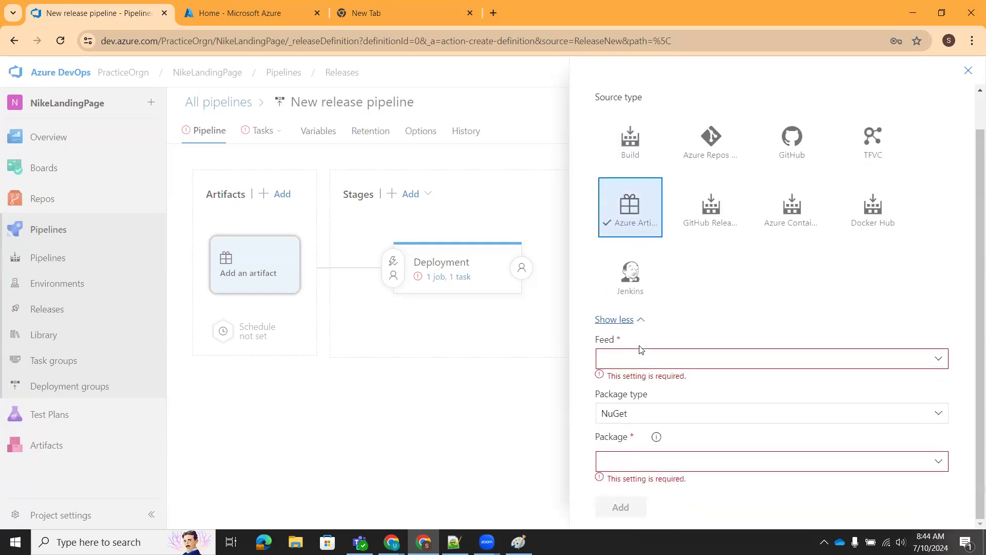
{"action": "left_click", "coordinate": [941, 360]}
{"action": "left_click", "coordinate": [681, 379]}
{"action": "scroll", "coordinate": [598, 401], "scroll_direction": "down", "scroll_amount": 1}
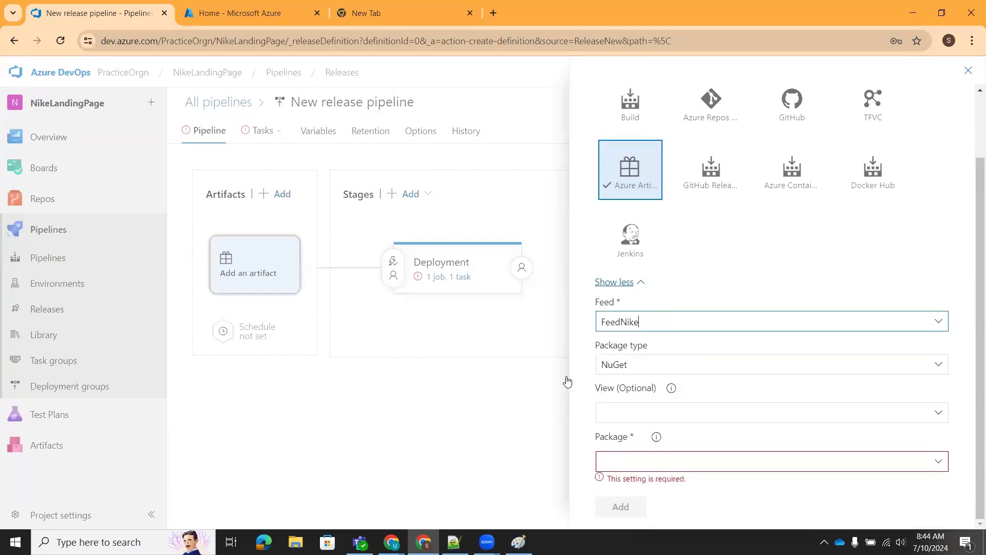
{"action": "left_click", "coordinate": [940, 366]}
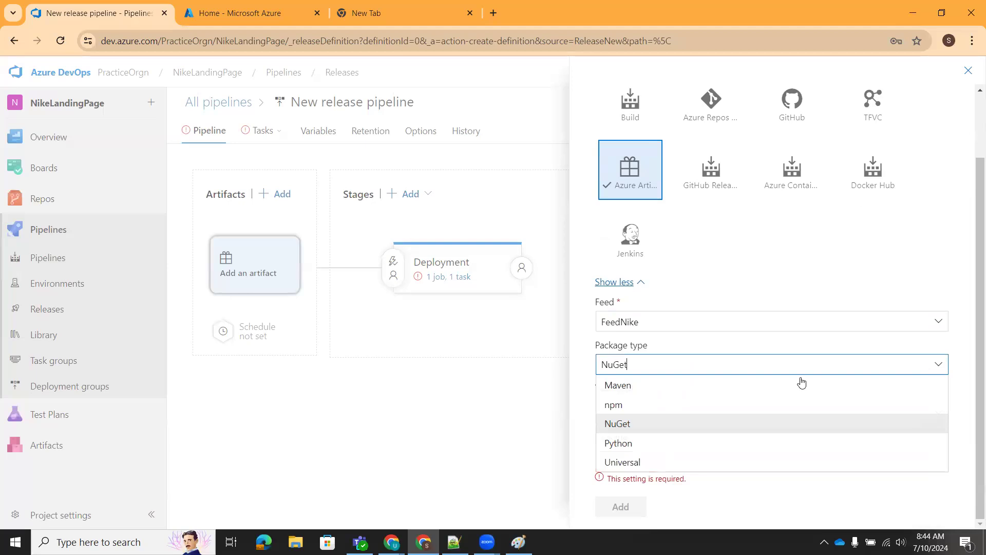
{"action": "left_click", "coordinate": [650, 410]}
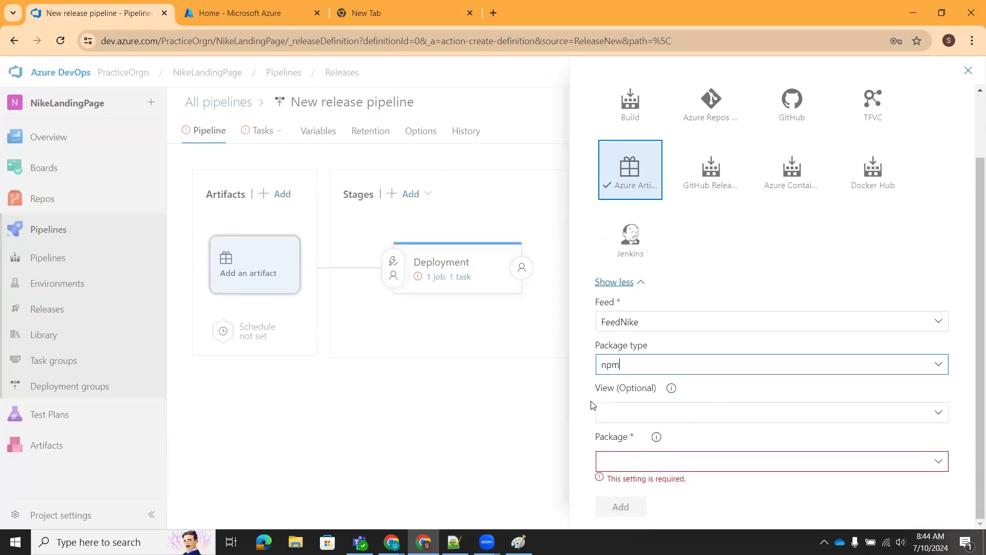
- Try the Prerelease view for the artifact, change the view to Local and select the nike-2-0 package
{"action": "left_click", "coordinate": [939, 416]}
{"action": "left_click", "coordinate": [940, 416]}
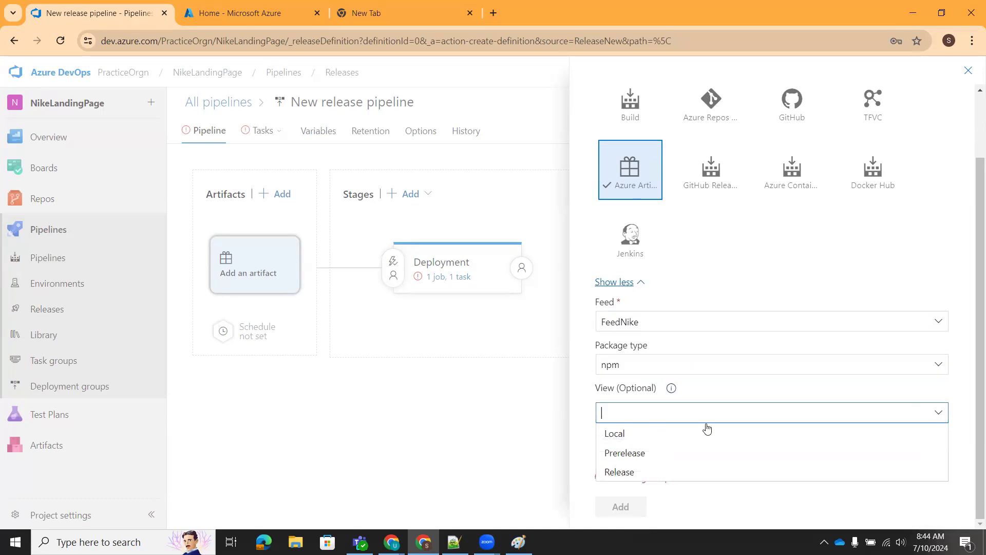
{"action": "left_click", "coordinate": [655, 459]}
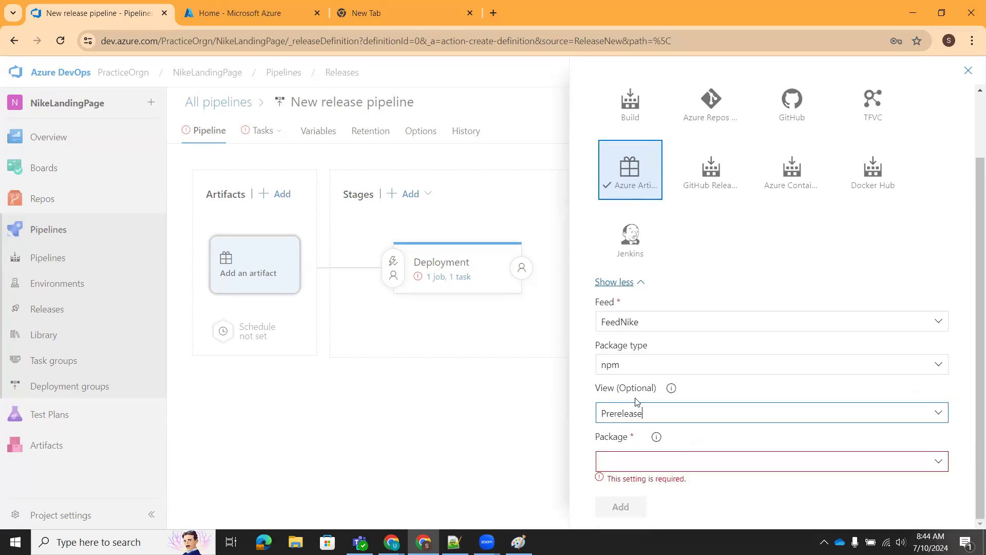
{"action": "left_click", "coordinate": [939, 464]}
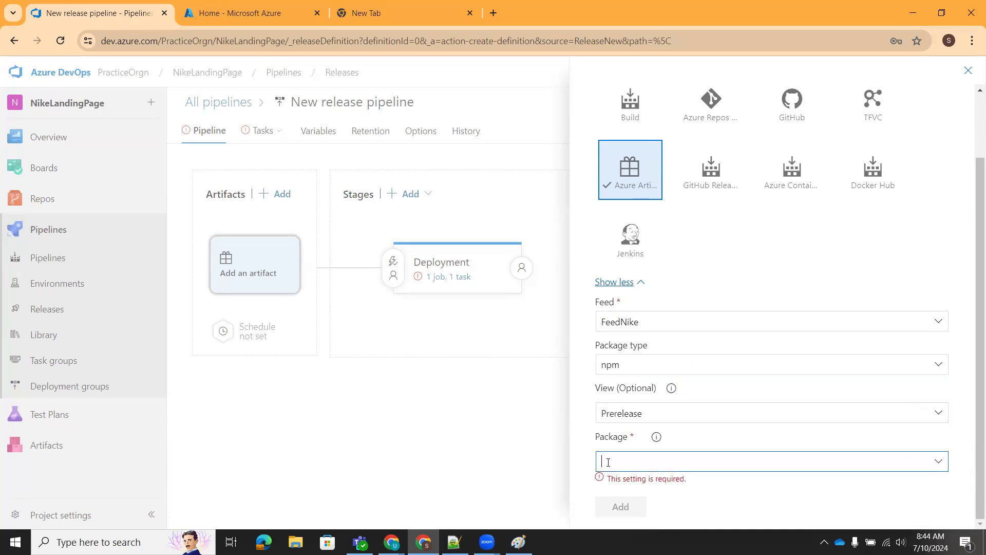
{"action": "left_click", "coordinate": [940, 417]}
{"action": "left_click", "coordinate": [607, 433]}
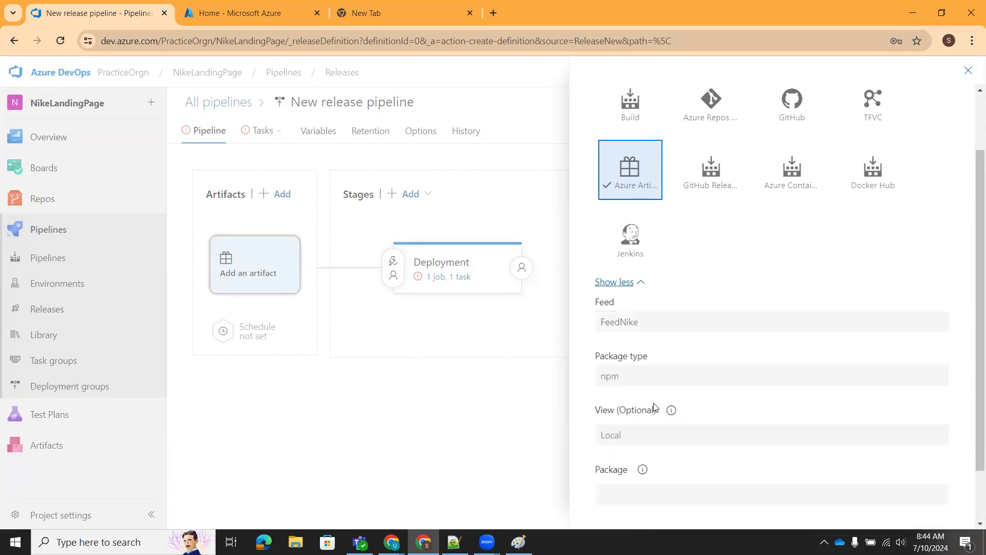
{"action": "left_click", "coordinate": [939, 461]}
{"action": "left_click", "coordinate": [650, 485]}
{"action": "left_click_drag", "start_coordinate": [651, 462], "coordinate": [584, 467]}
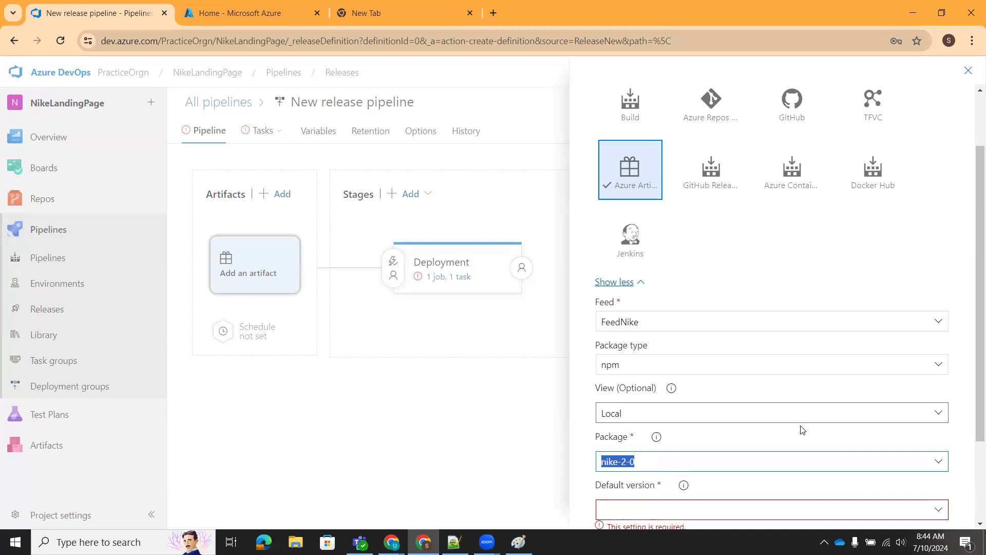
- Set the artifact's view to Prerelease, keeping the nike-2-0 package, and set the default version to Latest
{"action": "left_click", "coordinate": [920, 417]}
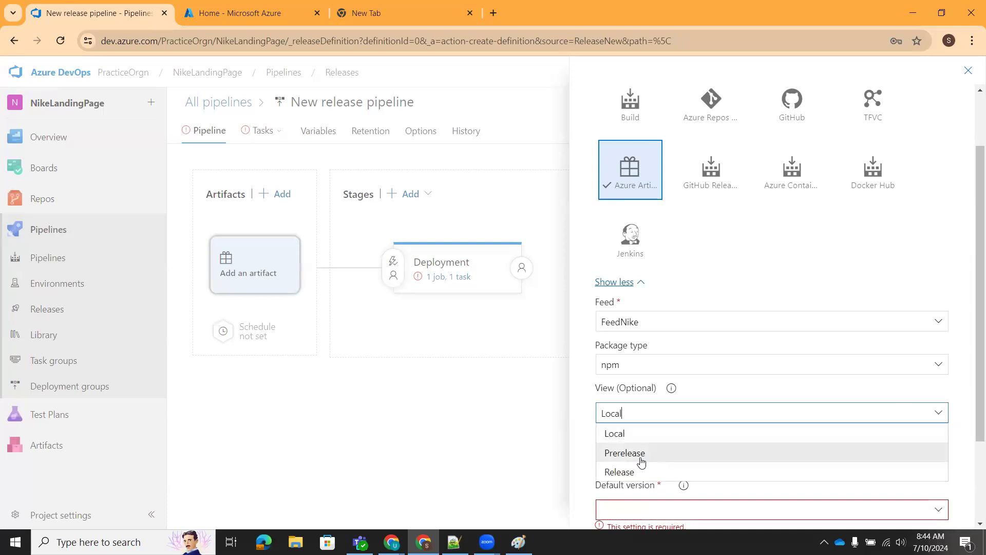
{"action": "left_click", "coordinate": [641, 455]}
{"action": "left_click", "coordinate": [613, 465]}
{"action": "scroll", "coordinate": [731, 452], "scroll_direction": "down", "scroll_amount": 3}
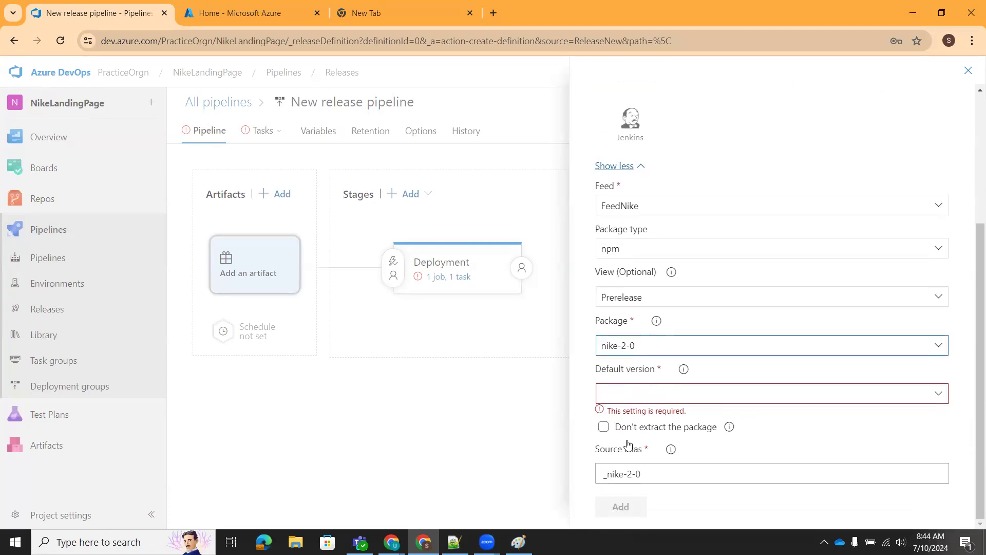
{"action": "left_click", "coordinate": [916, 401]}
{"action": "left_click", "coordinate": [659, 417]}
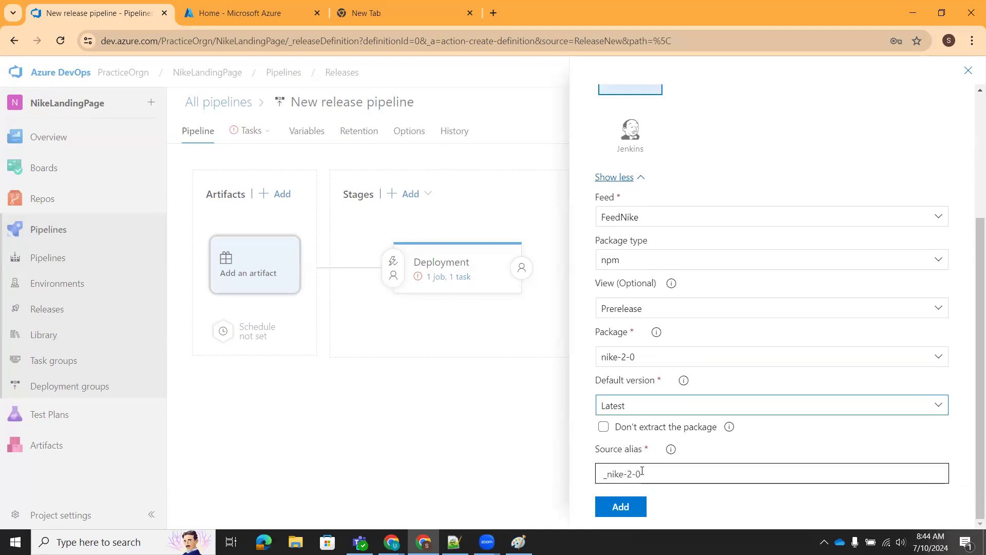
- Open the view settings of the FeedNike feed in a duplicate browser tab, leaving the release pipeline draft open
{"action": "right_click", "coordinate": [109, 15]}
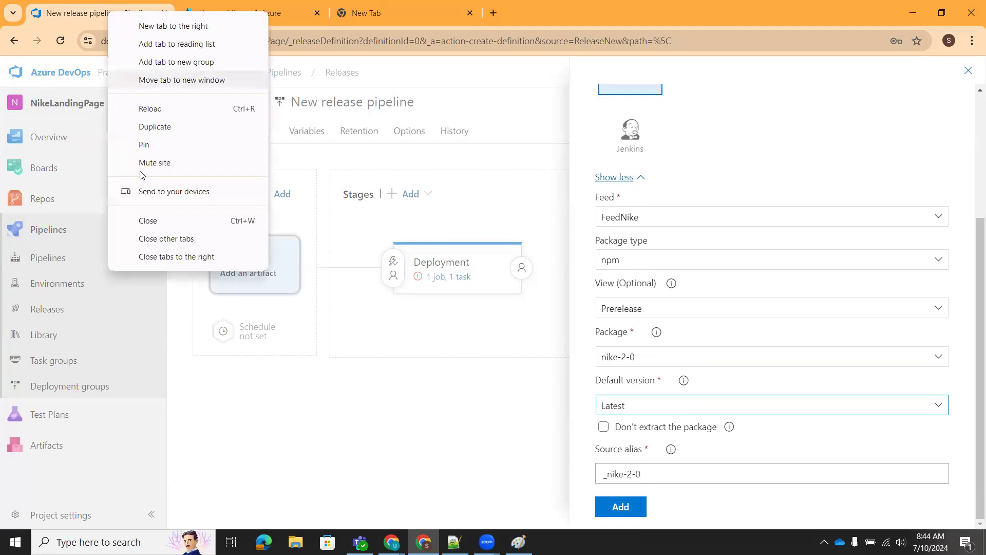
{"action": "left_click", "coordinate": [167, 126]}
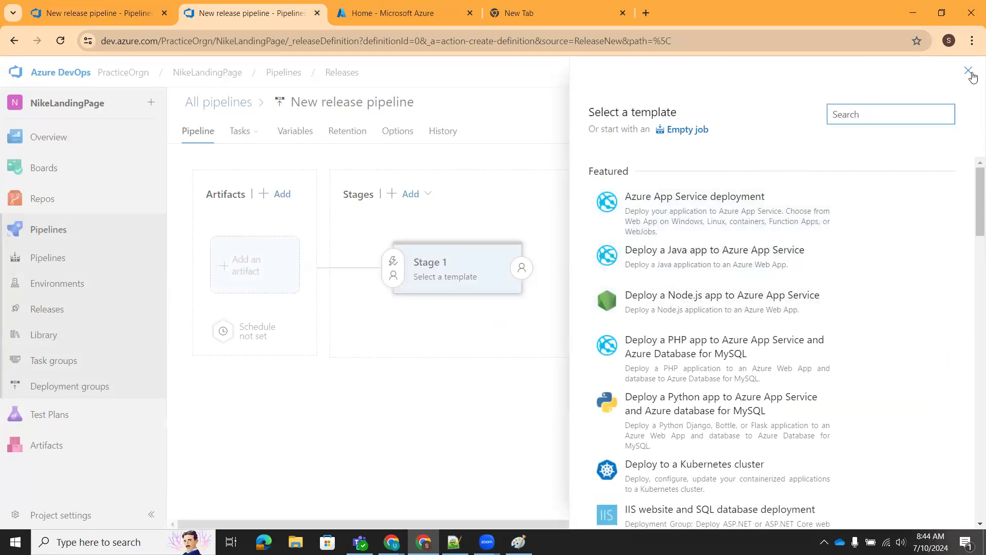
{"action": "left_click", "coordinate": [327, 354]}
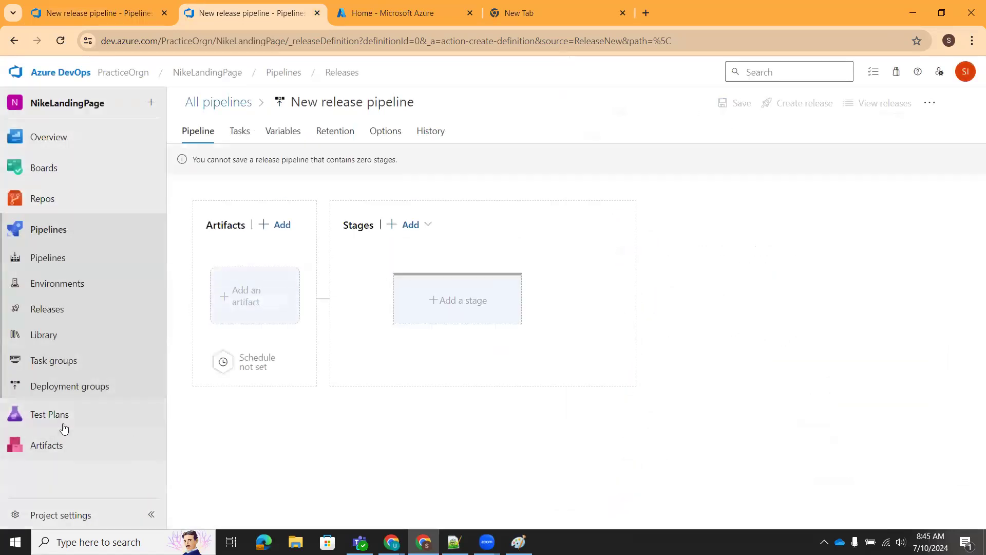
{"action": "left_click", "coordinate": [39, 451]}
{"action": "left_click", "coordinate": [542, 327]}
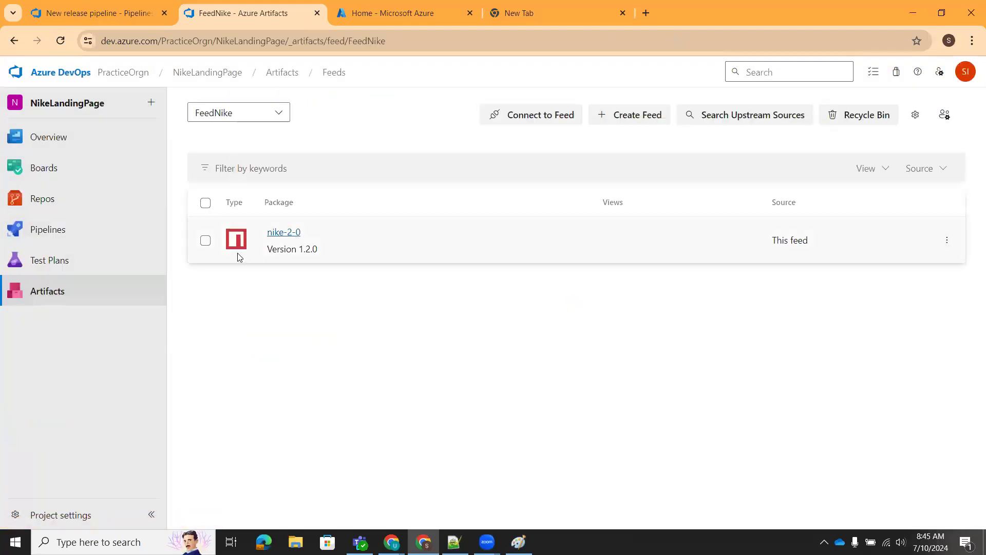
{"action": "left_click", "coordinate": [284, 235]}
{"action": "left_click", "coordinate": [915, 115]}
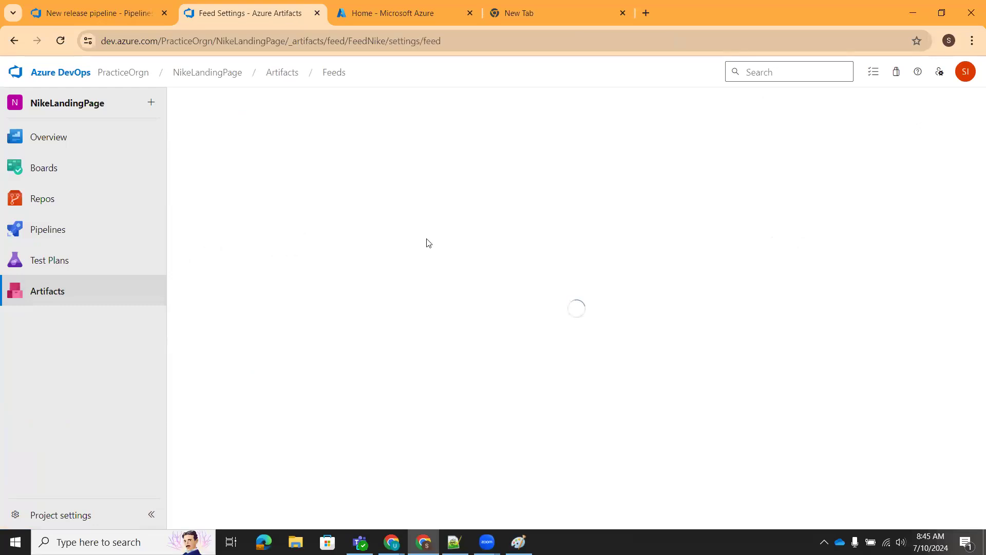
{"action": "left_click", "coordinate": [327, 162]}
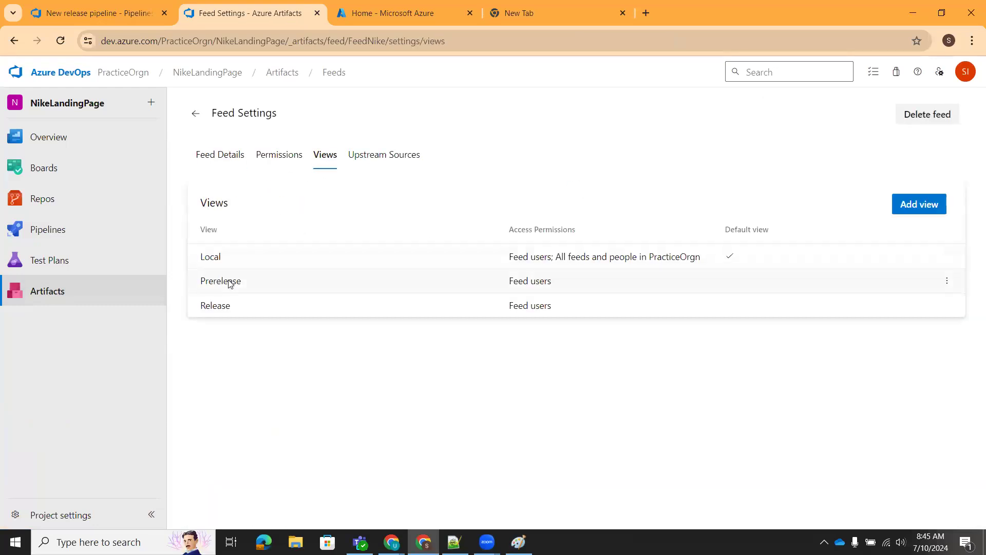
- Return to the release pipeline draft and change the artifact's view from Prerelease to Local
{"action": "left_click", "coordinate": [98, 13]}
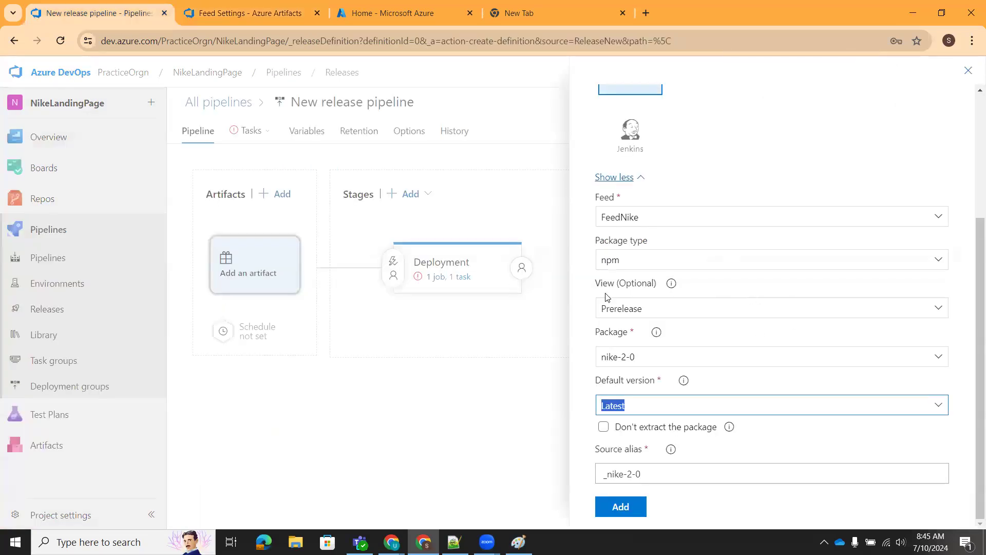
{"action": "left_click", "coordinate": [938, 309]}
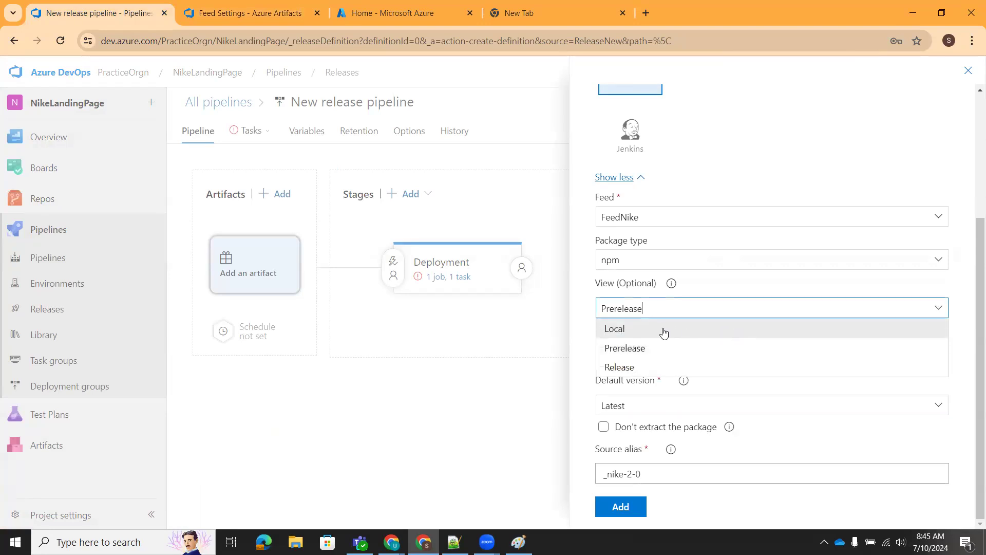
{"action": "left_click", "coordinate": [637, 330]}
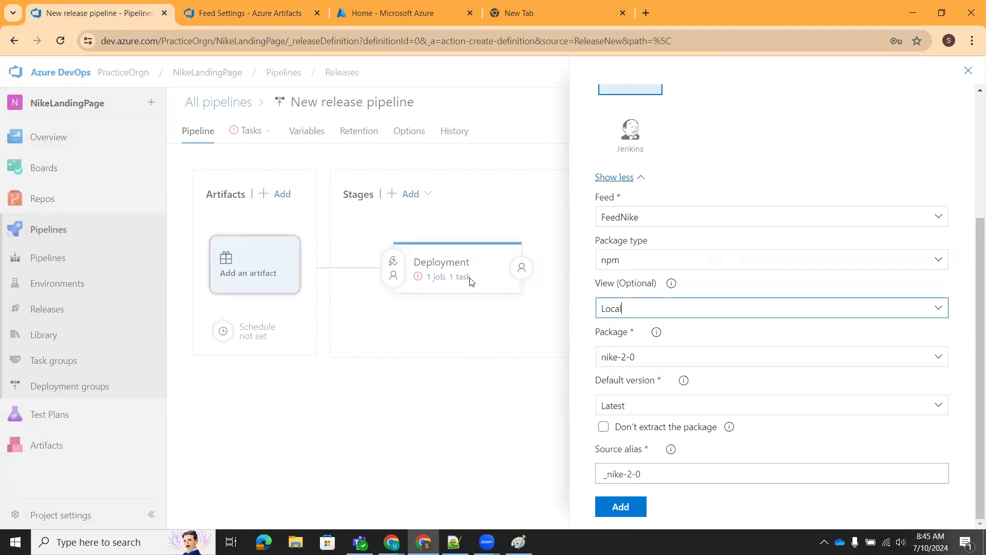
- Add a view named UAT to the FeedNike feed, with access for all feeds and people in PracticeOrgn
{"action": "left_click", "coordinate": [211, 19]}
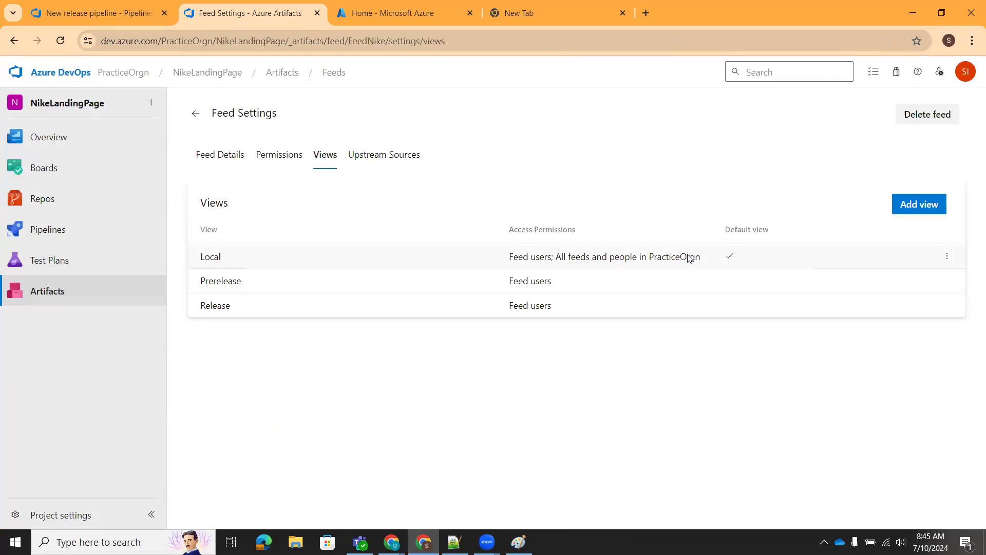
{"action": "left_click", "coordinate": [948, 259]}
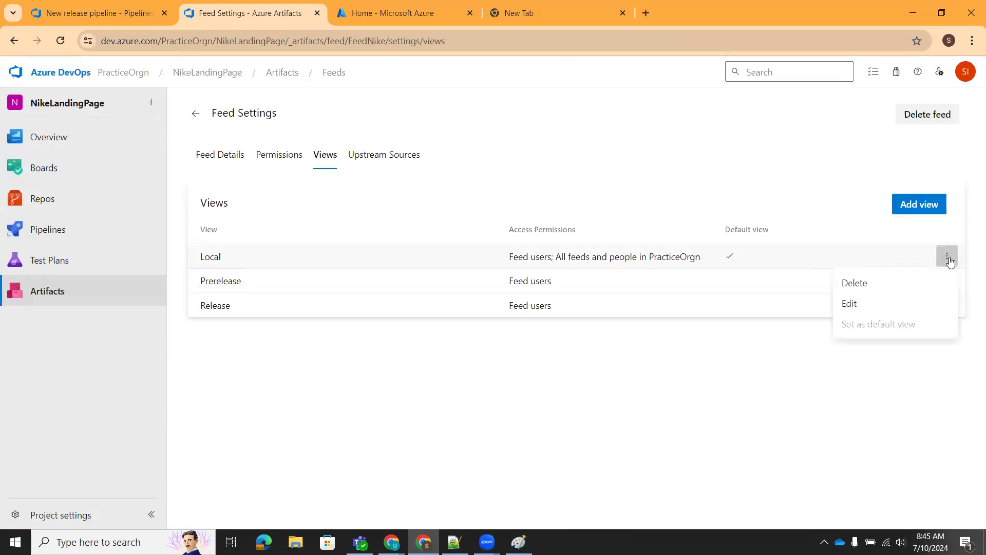
{"action": "left_click", "coordinate": [771, 181]}
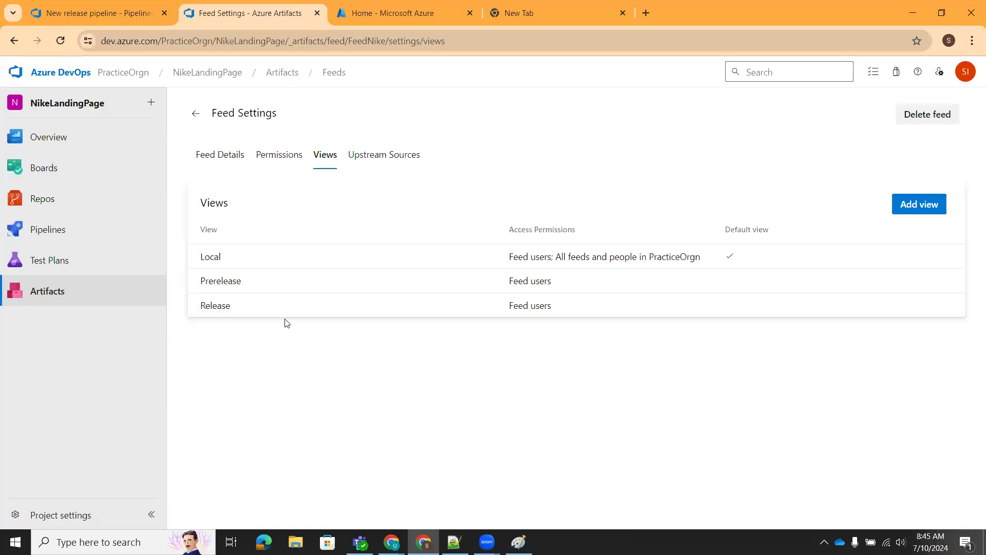
{"action": "left_click", "coordinate": [926, 208]}
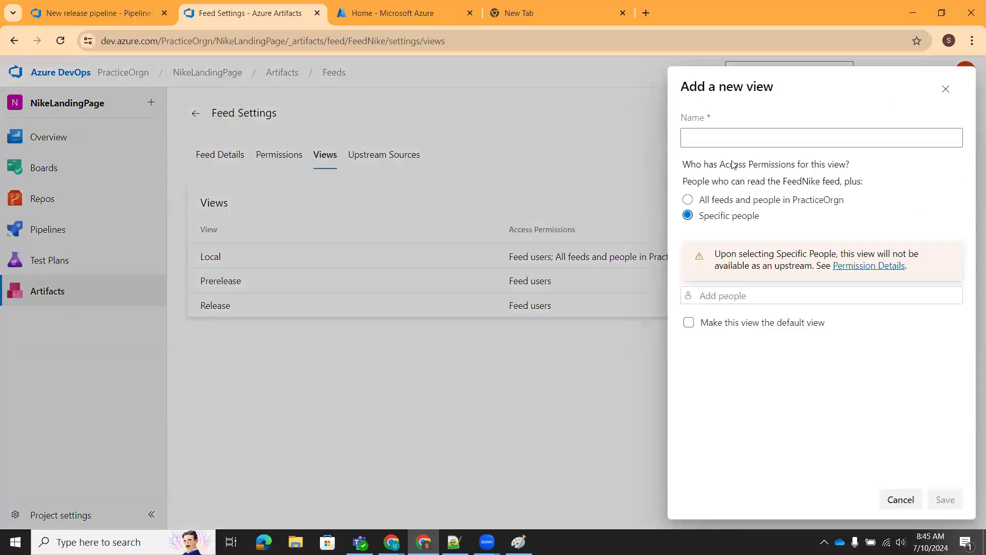
{"action": "type", "text": "UAT"}
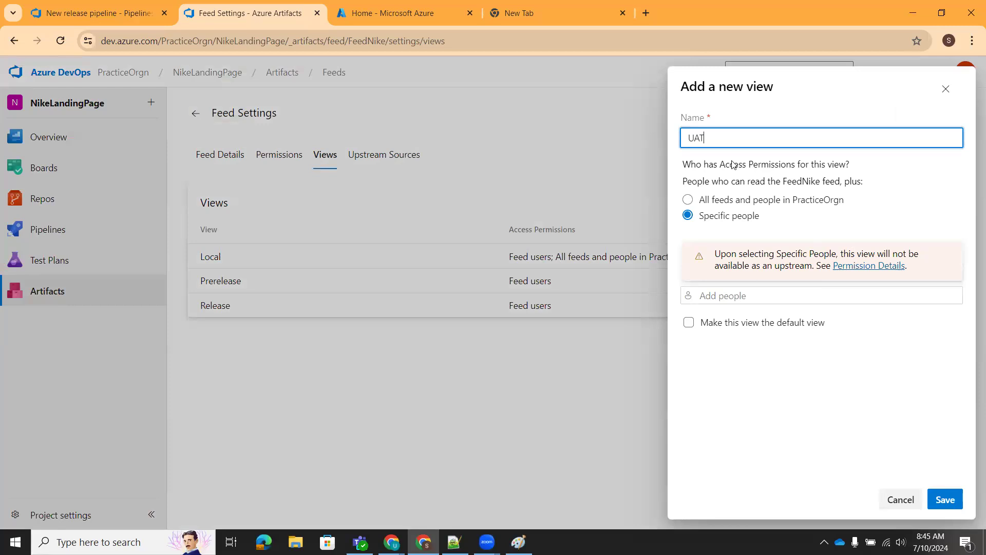
{"action": "left_click", "coordinate": [688, 200]}
{"action": "left_click", "coordinate": [955, 500]}
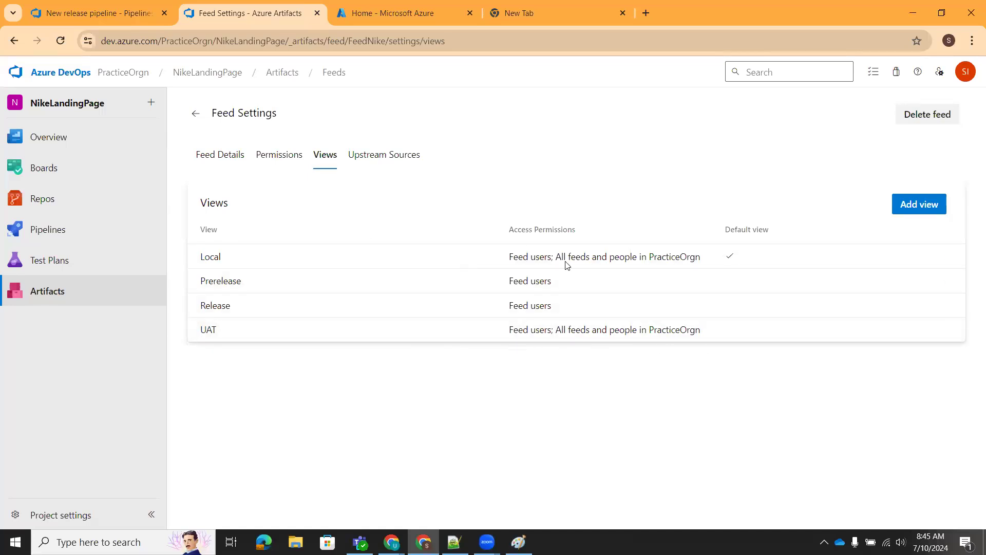
- Select the nike-2-0 package for the release artifact and add the artifact to the pipeline
{"action": "left_click", "coordinate": [113, 14]}
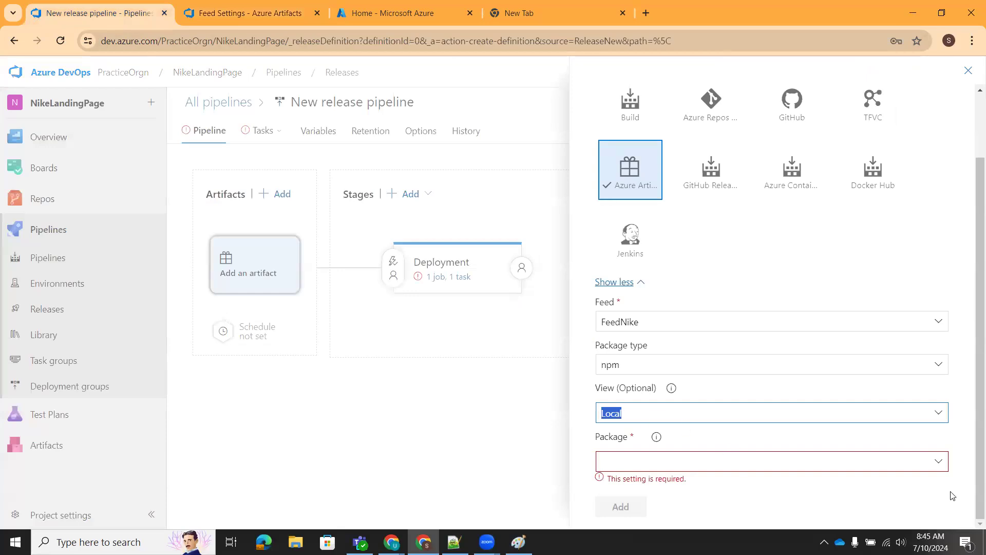
{"action": "left_click", "coordinate": [938, 466]}
{"action": "left_click", "coordinate": [665, 482]}
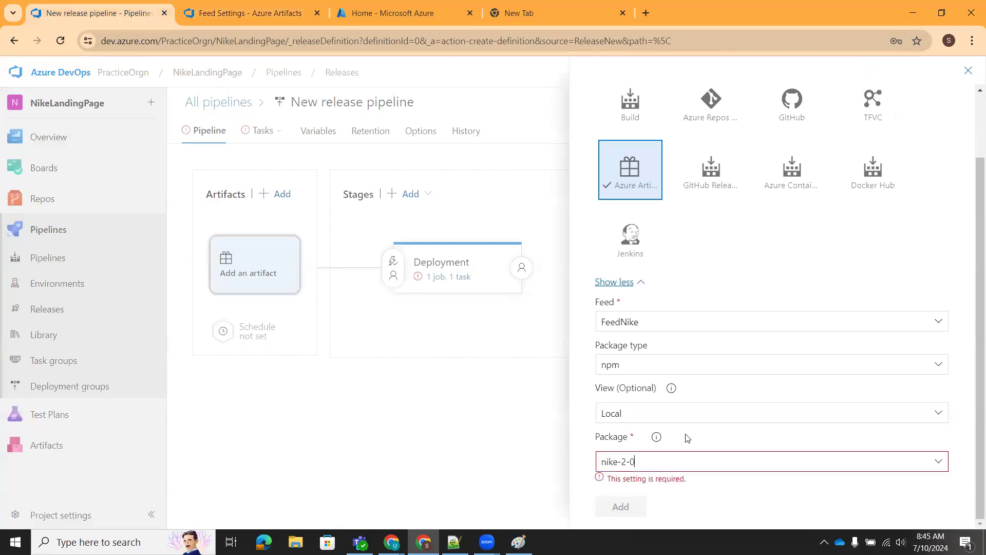
{"action": "scroll", "coordinate": [695, 437], "scroll_direction": "down", "scroll_amount": 3}
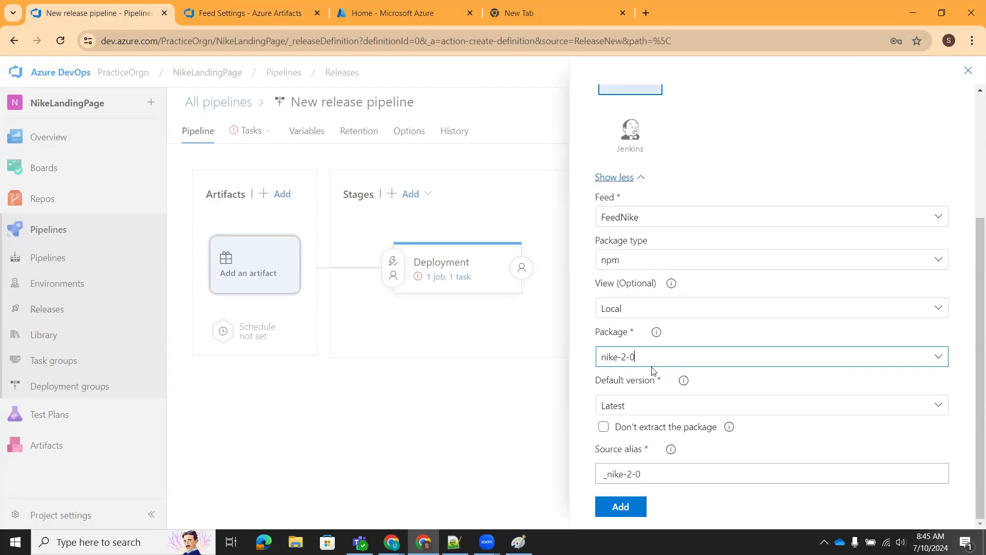
{"action": "left_click", "coordinate": [620, 507]}
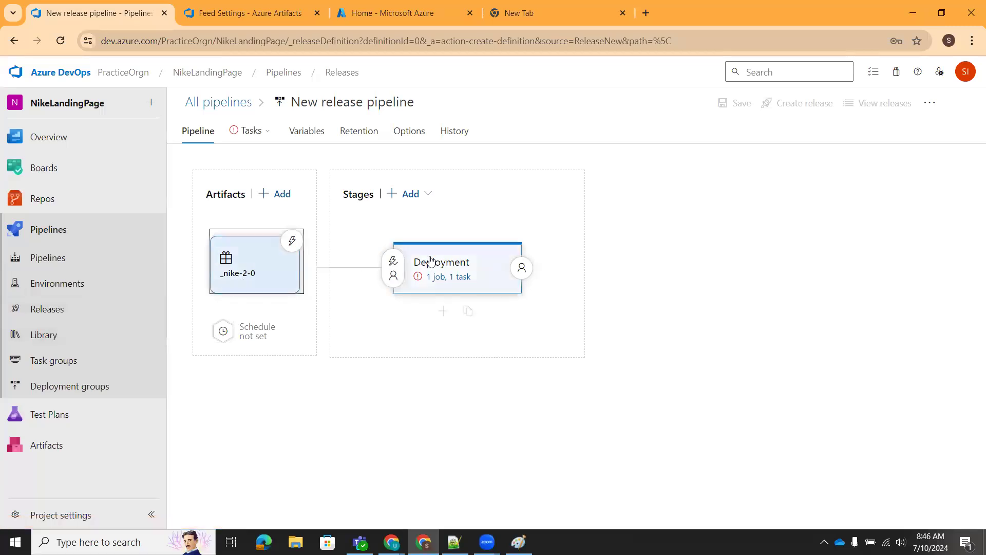
- Open the Deployment stage's tasks and set its Azure subscription to AzurePortalConnection
{"action": "left_click", "coordinate": [464, 262]}
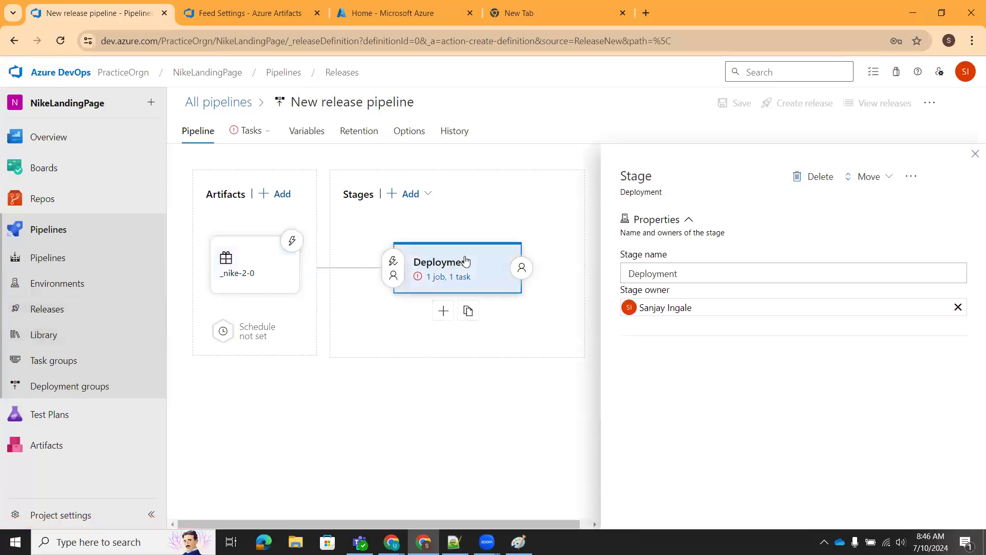
{"action": "left_click", "coordinate": [435, 278]}
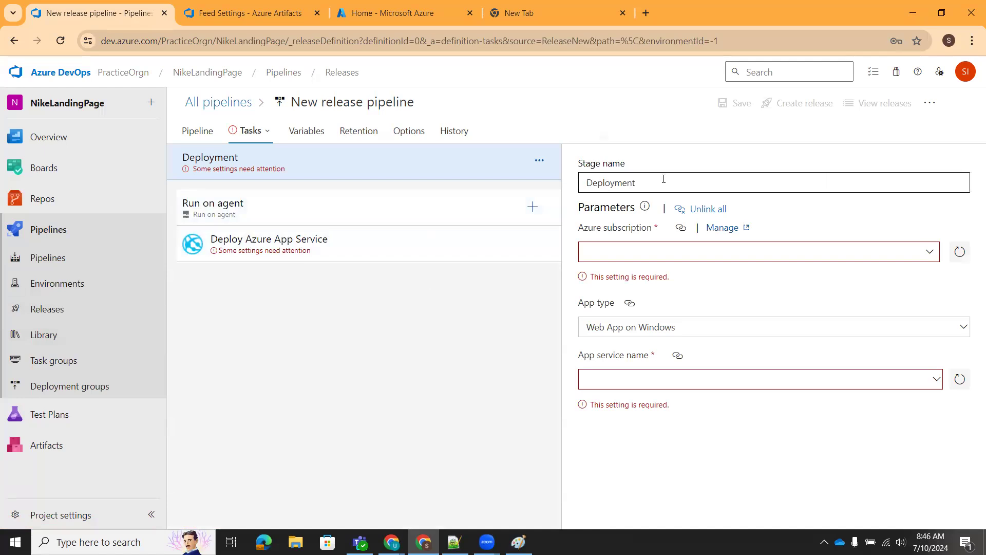
{"action": "left_click", "coordinate": [929, 253]}
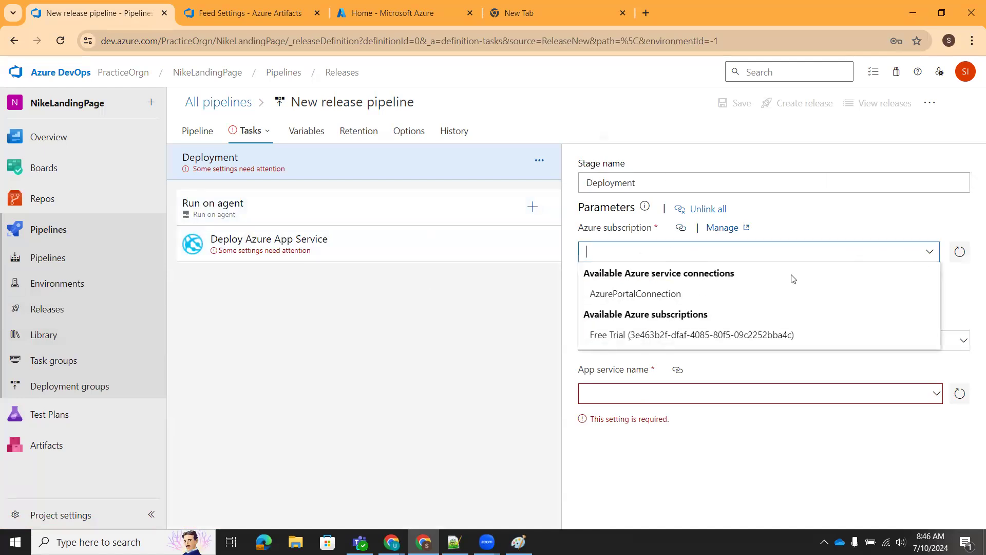
{"action": "left_click", "coordinate": [637, 294]}
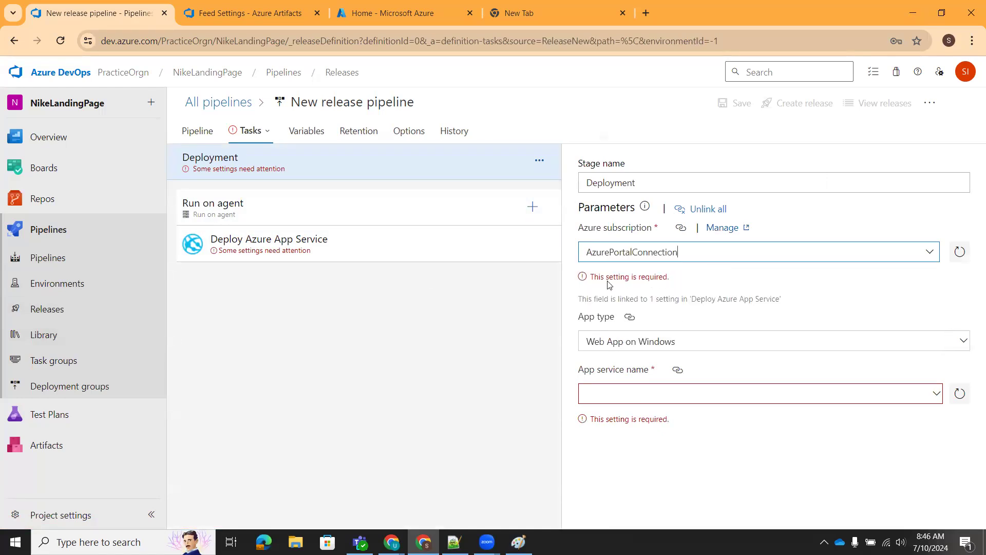
- Review the available Azure connections and subscriptions for the stage, check the Azure portal home page, and keep AzurePortalConnection
{"action": "left_click", "coordinate": [931, 253]}
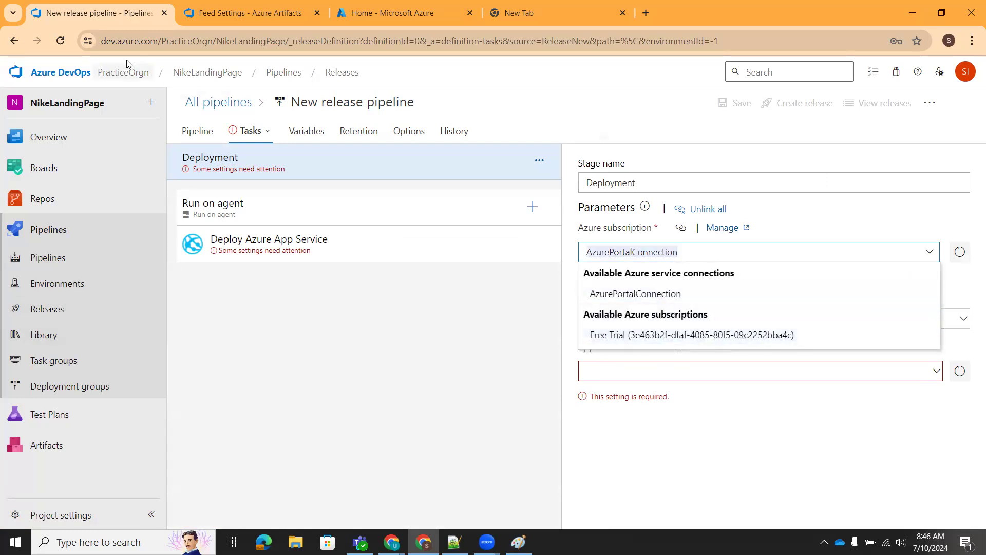
{"action": "left_click", "coordinate": [966, 72]}
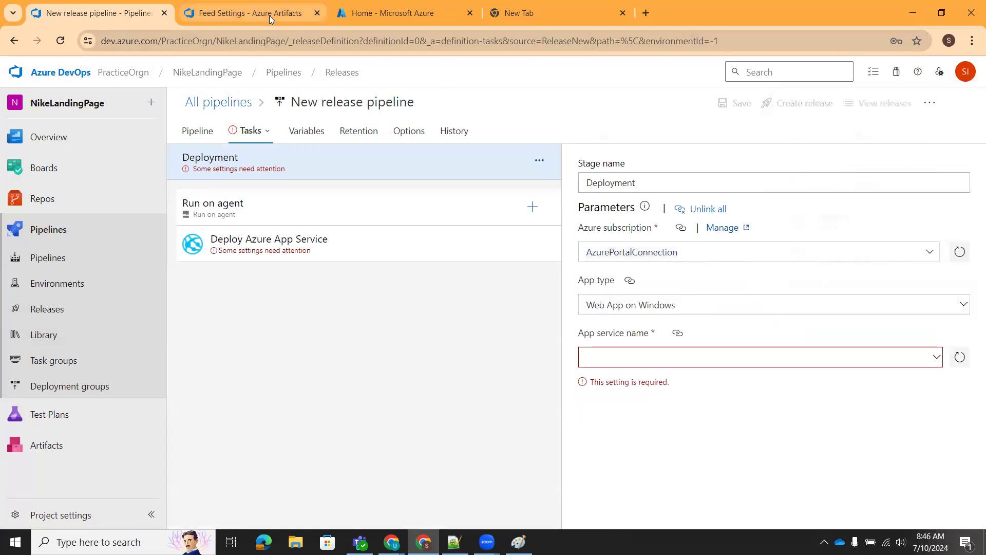
{"action": "left_click", "coordinate": [271, 16]}
{"action": "left_click", "coordinate": [382, 14]}
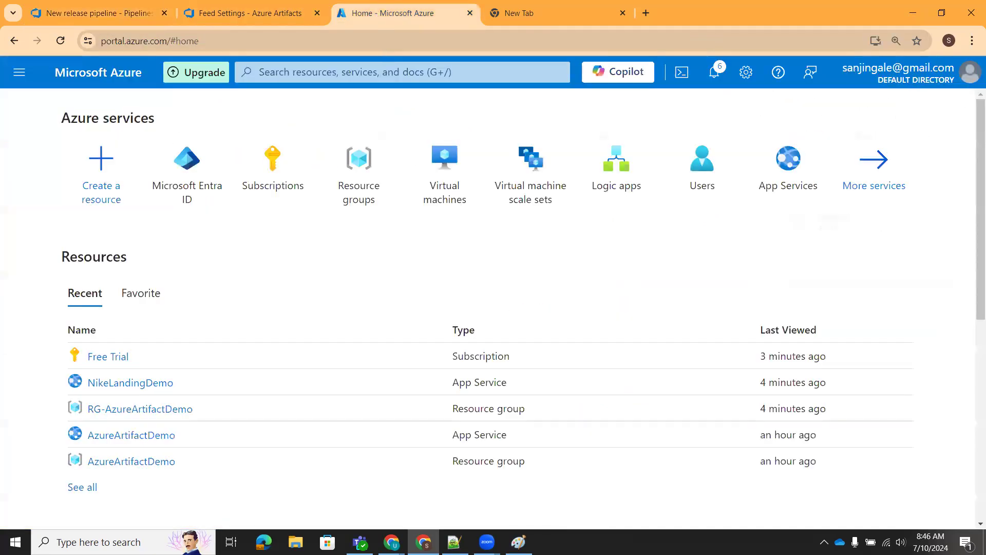
{"action": "left_click", "coordinate": [43, 15]}
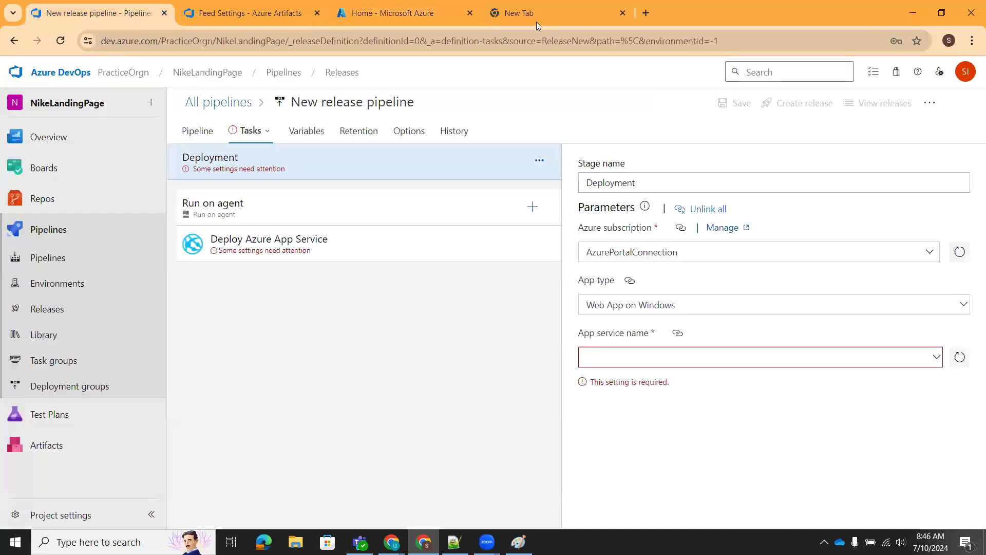
{"action": "left_click", "coordinate": [929, 254]}
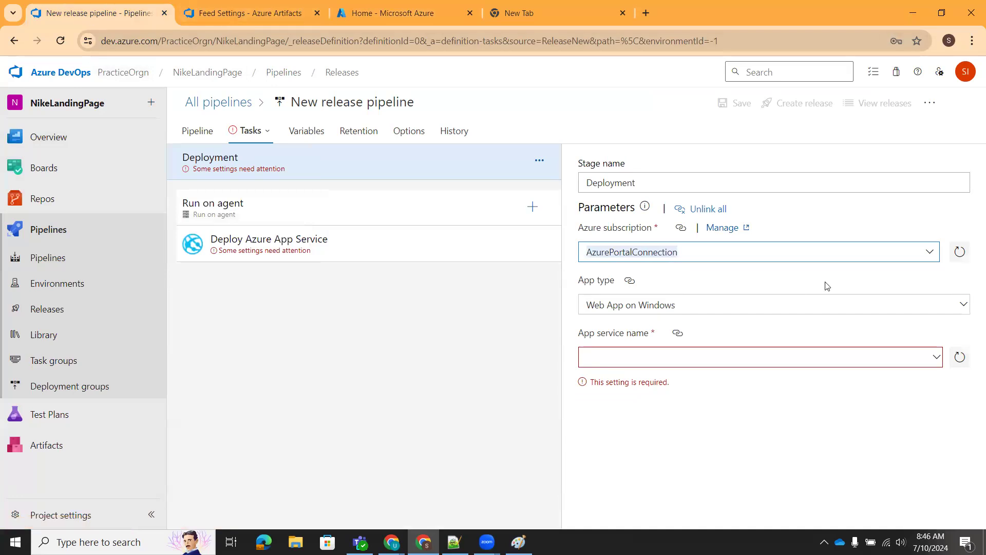
{"action": "left_click", "coordinate": [930, 252]}
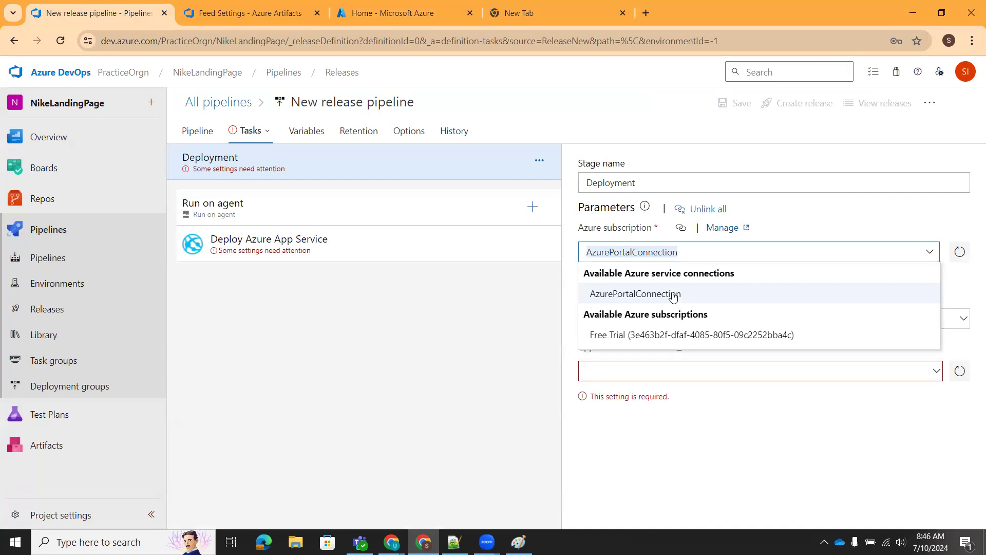
{"action": "left_click", "coordinate": [628, 294]}
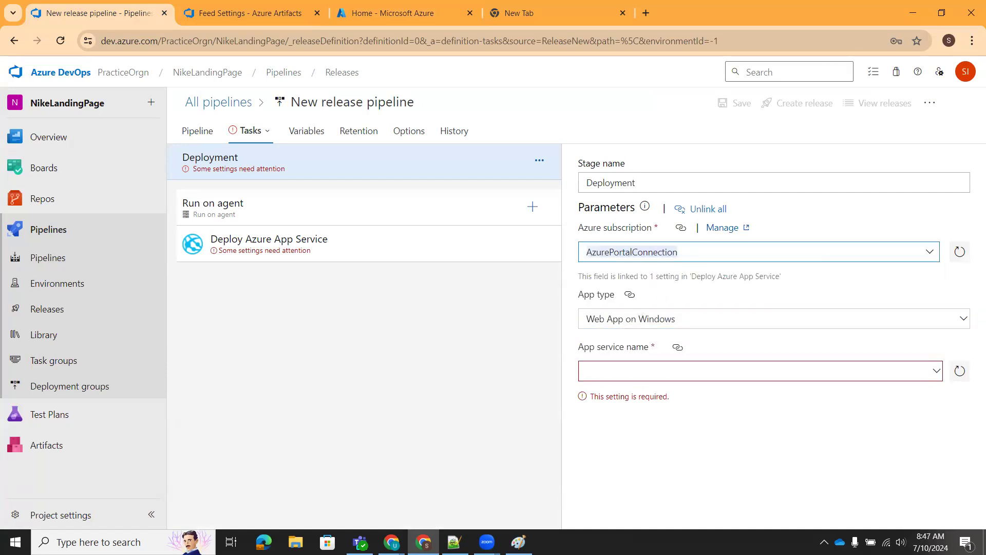
- Set the Deployment stage's app type to Web App on Linux
{"action": "left_click", "coordinate": [971, 328]}
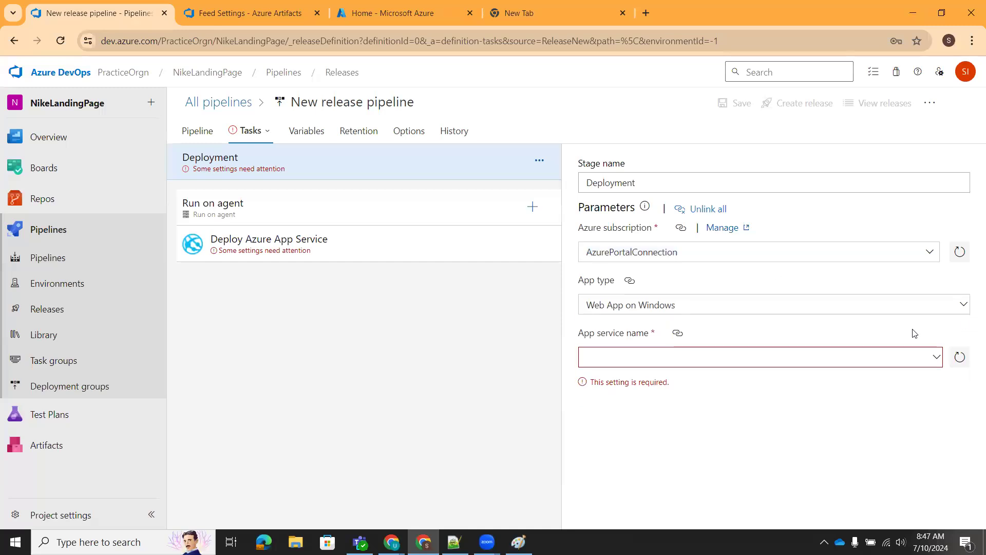
{"action": "left_click", "coordinate": [963, 305]}
{"action": "left_click", "coordinate": [667, 346]}
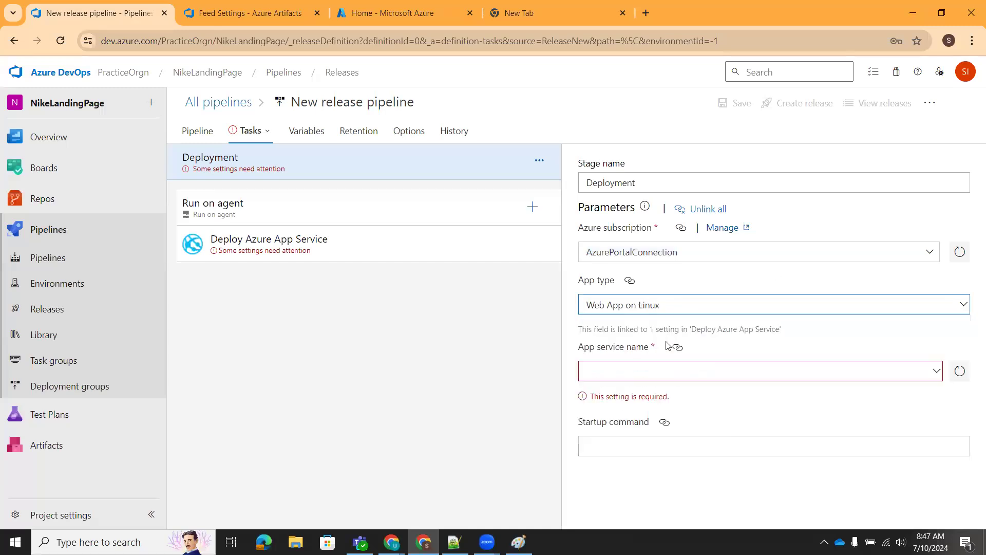
- Check the app services on the Azure portal home page and set the Deployment stage's app service name to NikeLandingDemo
{"action": "left_click", "coordinate": [938, 377]}
{"action": "left_click", "coordinate": [936, 361]}
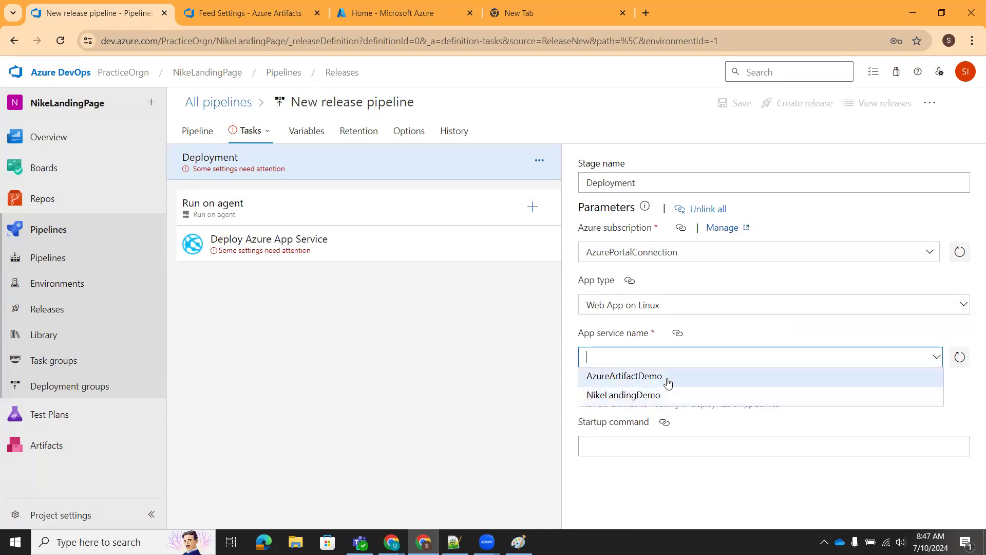
{"action": "left_click", "coordinate": [382, 13]}
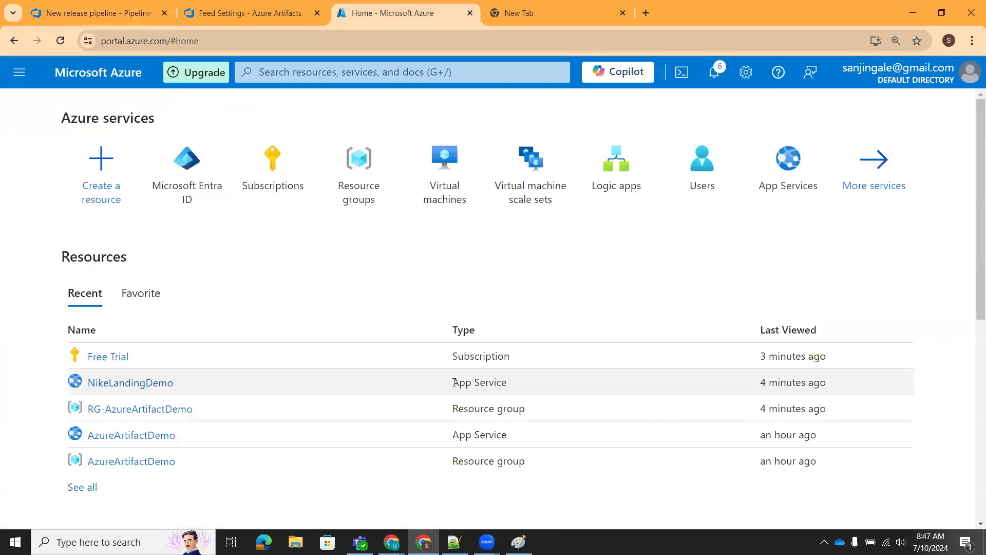
{"action": "left_click", "coordinate": [95, 14]}
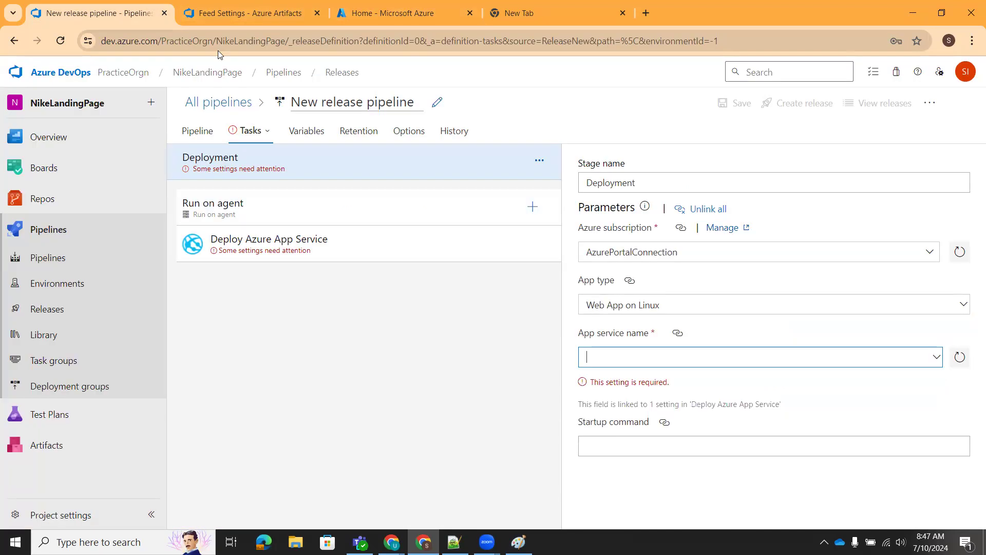
{"action": "left_click", "coordinate": [937, 357]}
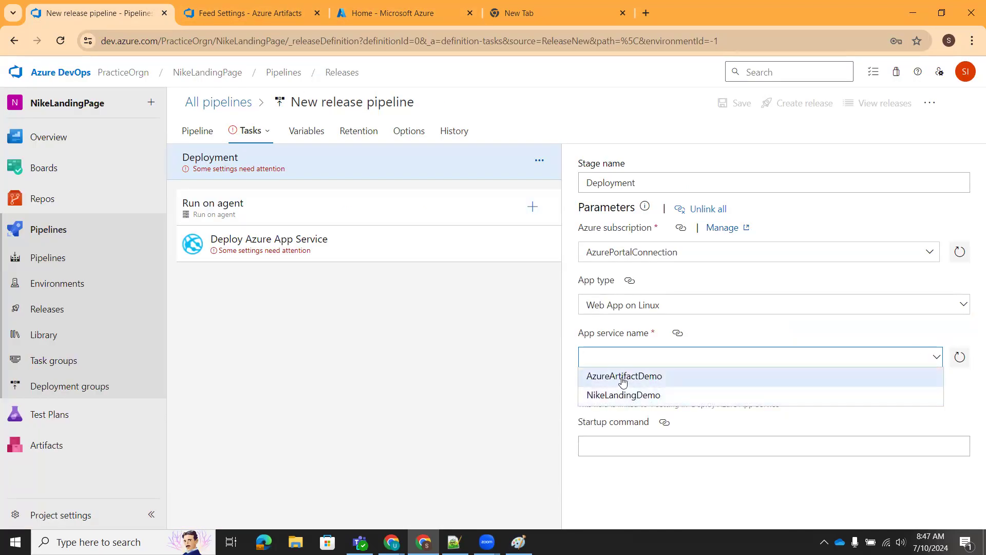
{"action": "left_click", "coordinate": [621, 397]}
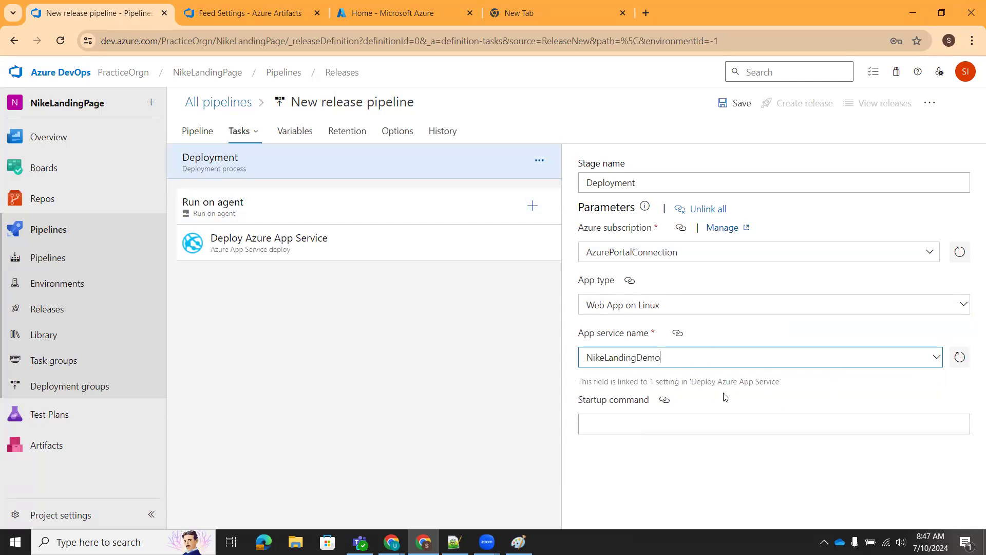
- Set the Run on agent job's agent pool to Azure Pipelines and its agent specification to ubuntu latest
{"action": "left_click", "coordinate": [283, 214]}
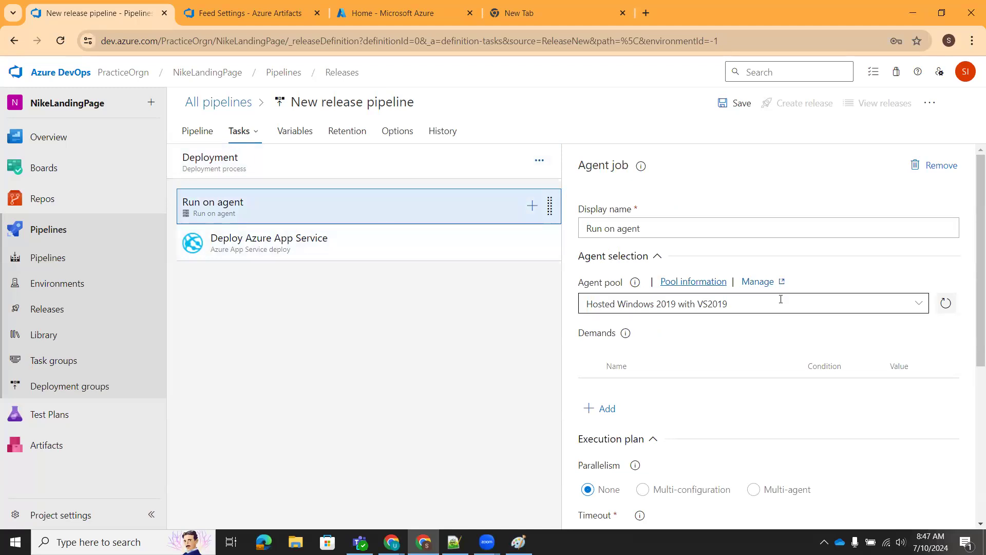
{"action": "left_click", "coordinate": [919, 303]}
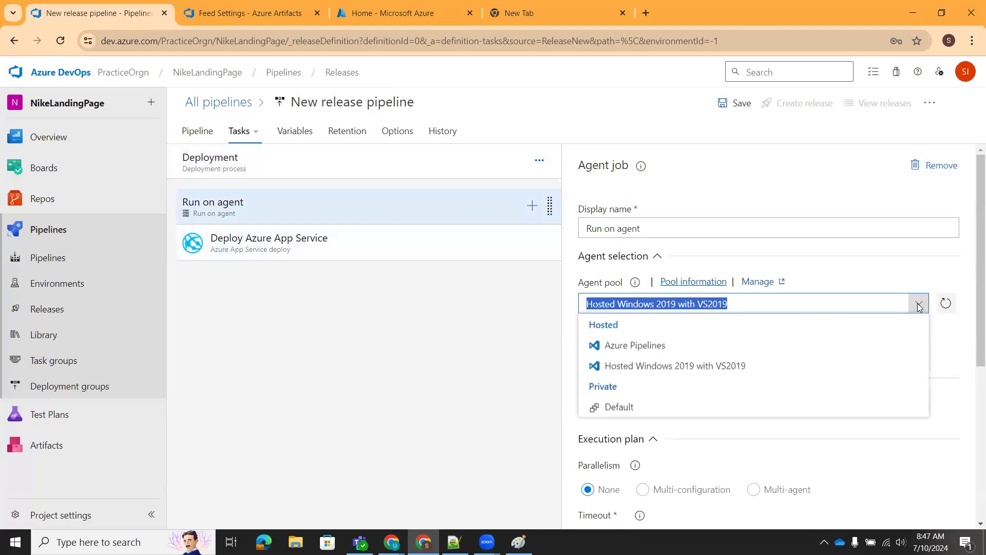
{"action": "left_click", "coordinate": [671, 351]}
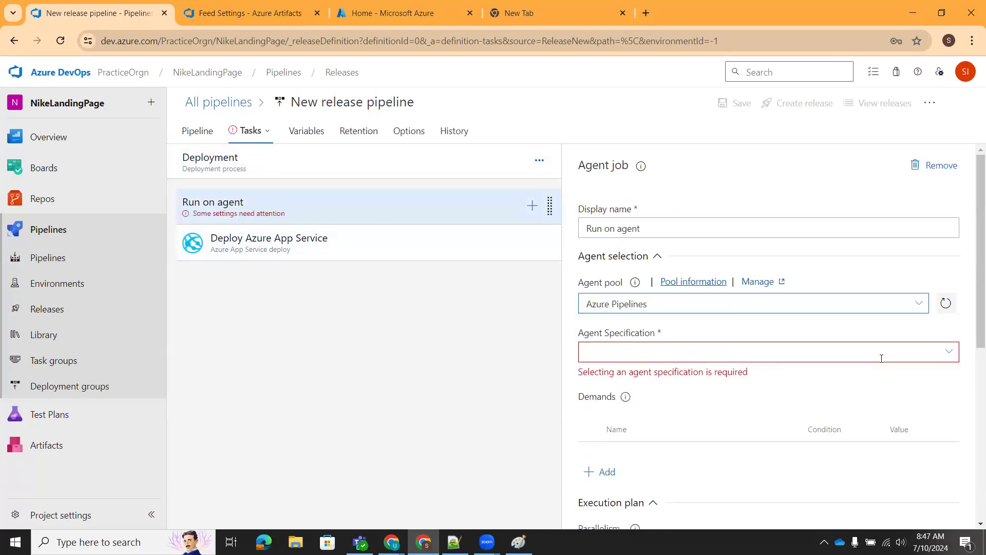
{"action": "left_click", "coordinate": [949, 352]}
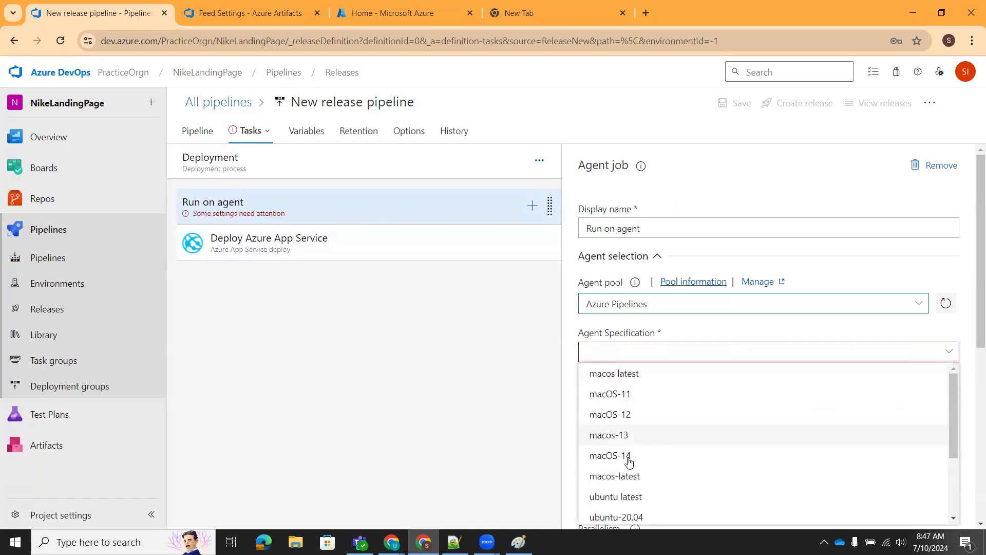
{"action": "scroll", "coordinate": [629, 462], "scroll_direction": "down", "scroll_amount": 2}
{"action": "left_click", "coordinate": [649, 391]}
{"action": "scroll", "coordinate": [652, 411], "scroll_direction": "down", "scroll_amount": 3}
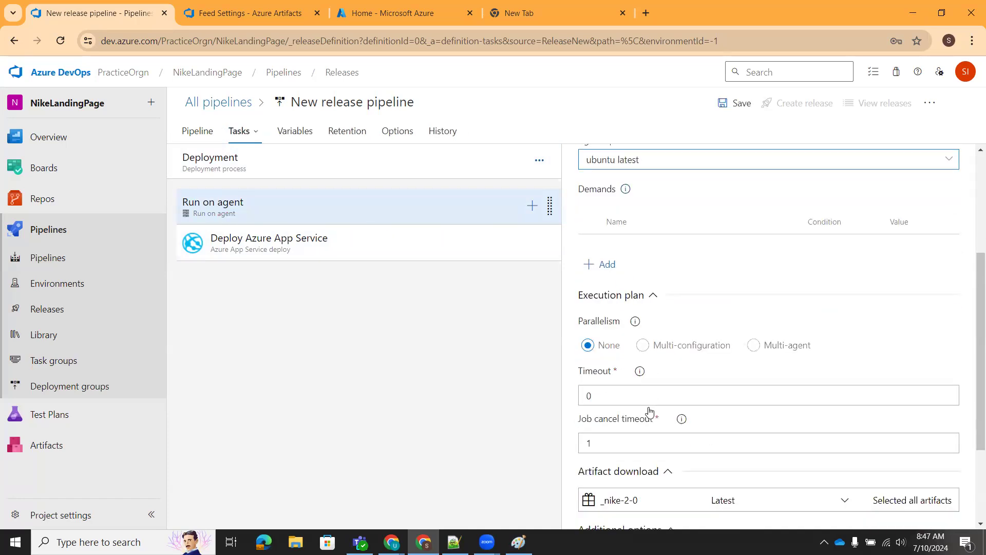
{"action": "scroll", "coordinate": [646, 354], "scroll_direction": "down", "scroll_amount": 3}
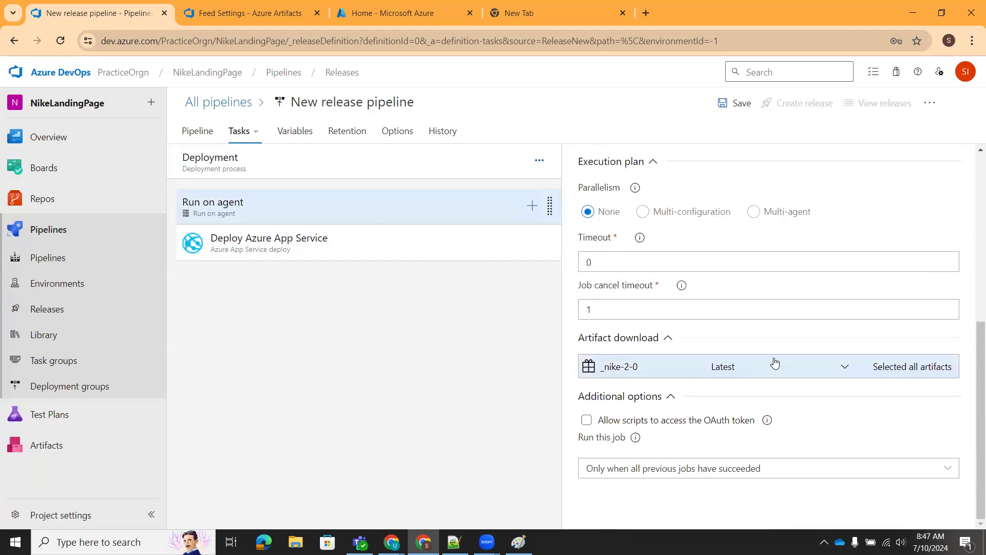
{"action": "scroll", "coordinate": [795, 324], "scroll_direction": "up", "scroll_amount": 5}
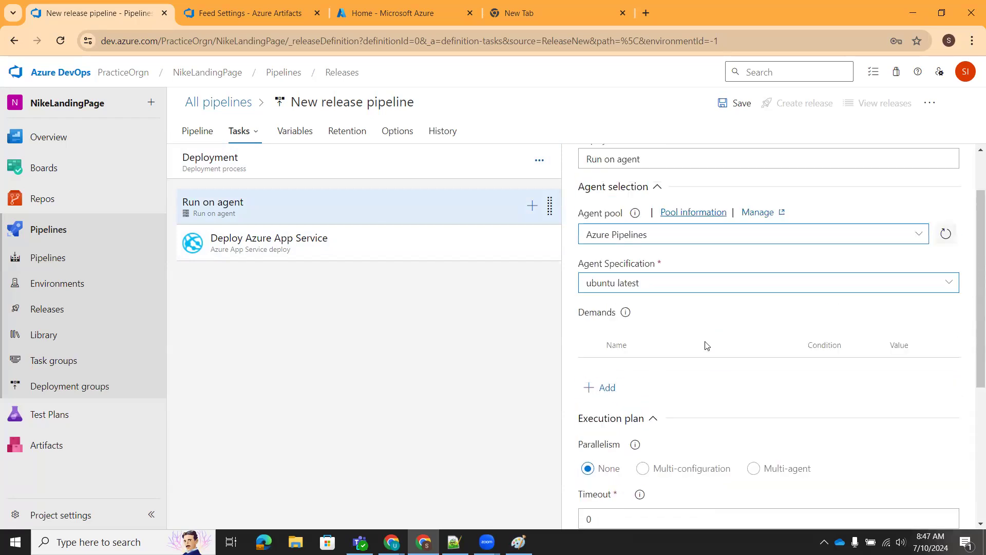
{"action": "scroll", "coordinate": [710, 404], "scroll_direction": "up", "scroll_amount": 2}
{"action": "scroll", "coordinate": [676, 379], "scroll_direction": "down", "scroll_amount": 5}
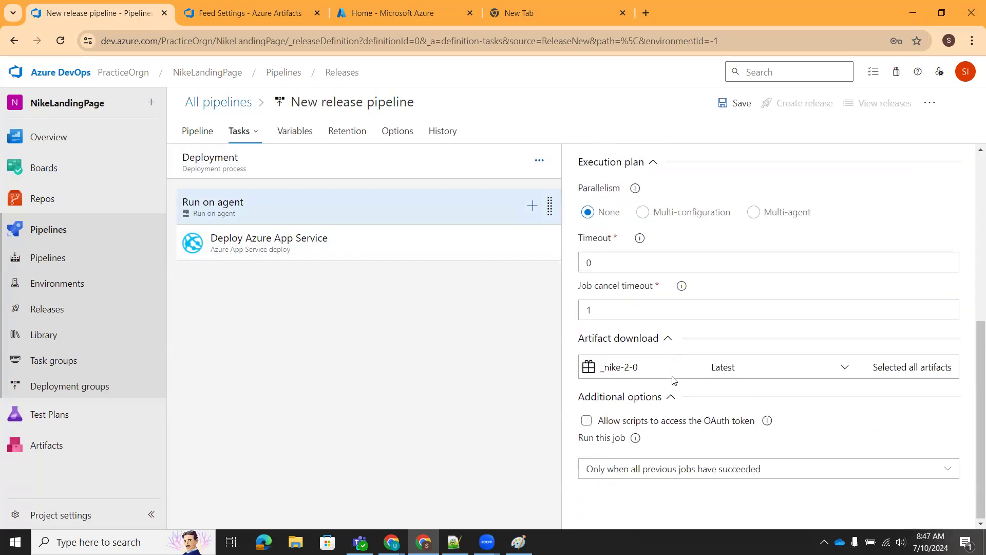
- In the Deploy Azure App Service task, set the package or folder to the linked nike-2-0 (Azure Artifacts) artifact
{"action": "left_click", "coordinate": [272, 251]}
{"action": "scroll", "coordinate": [786, 352], "scroll_direction": "down", "scroll_amount": 5}
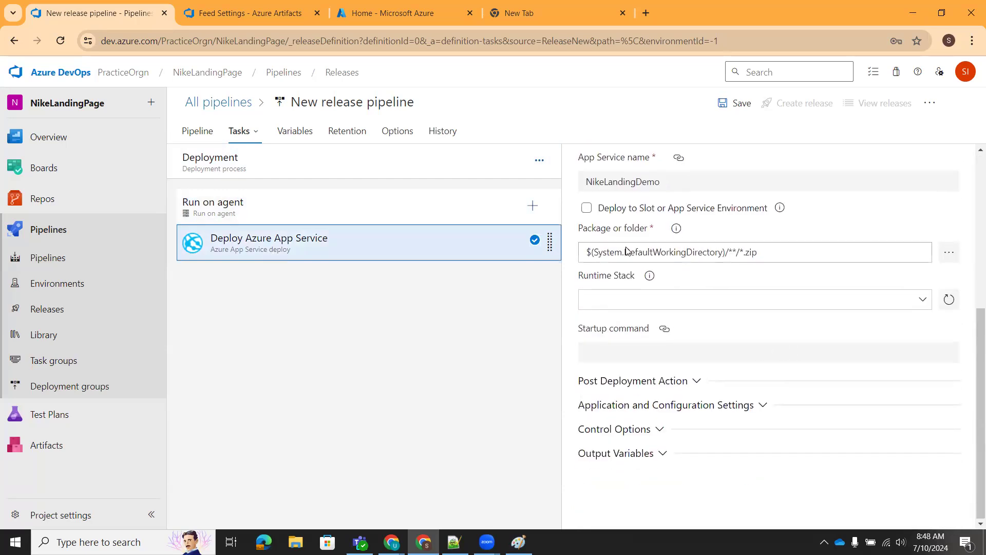
{"action": "scroll", "coordinate": [694, 277], "scroll_direction": "up", "scroll_amount": 5}
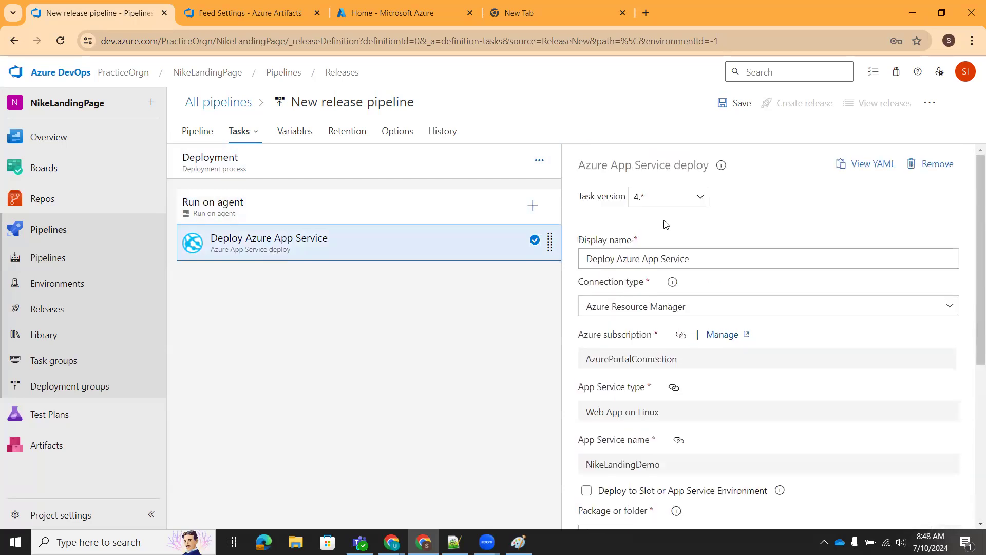
{"action": "scroll", "coordinate": [689, 410], "scroll_direction": "down", "scroll_amount": 3}
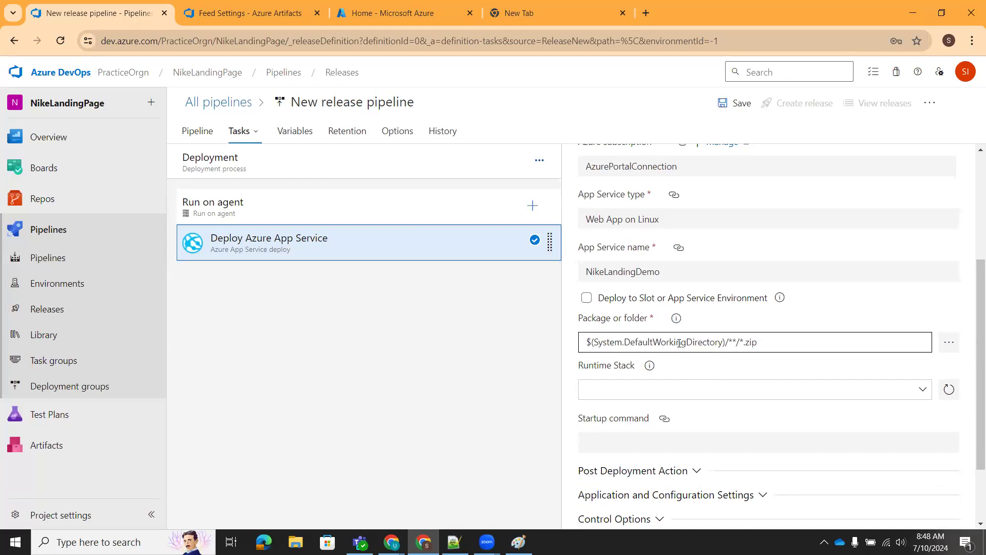
{"action": "left_click", "coordinate": [956, 349]}
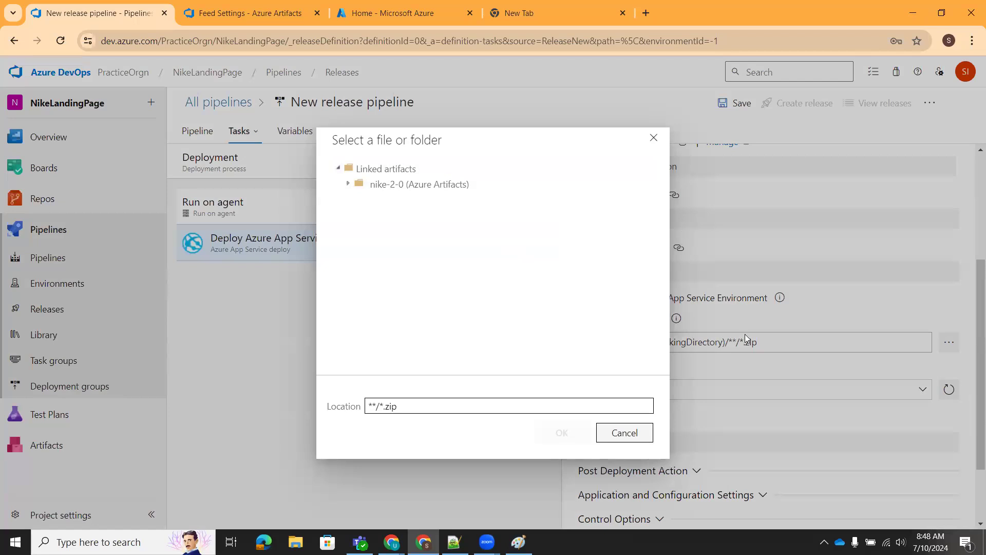
{"action": "left_click", "coordinate": [418, 185]}
{"action": "left_click", "coordinate": [583, 464]}
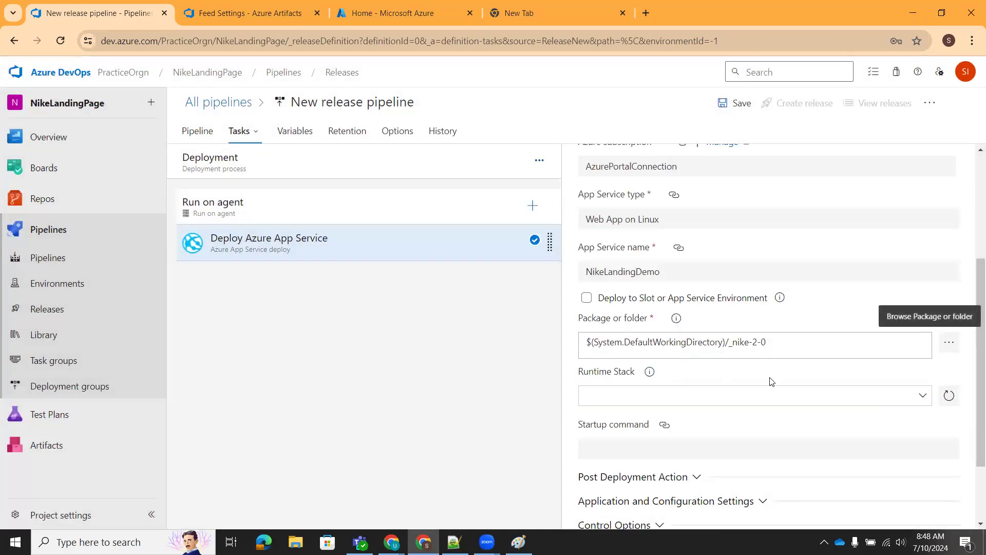
- Set the deploy task's runtime stack to 1.0 (STATICSITE|1.0) and expand the Post Deployment Action settings
{"action": "left_click", "coordinate": [923, 397]}
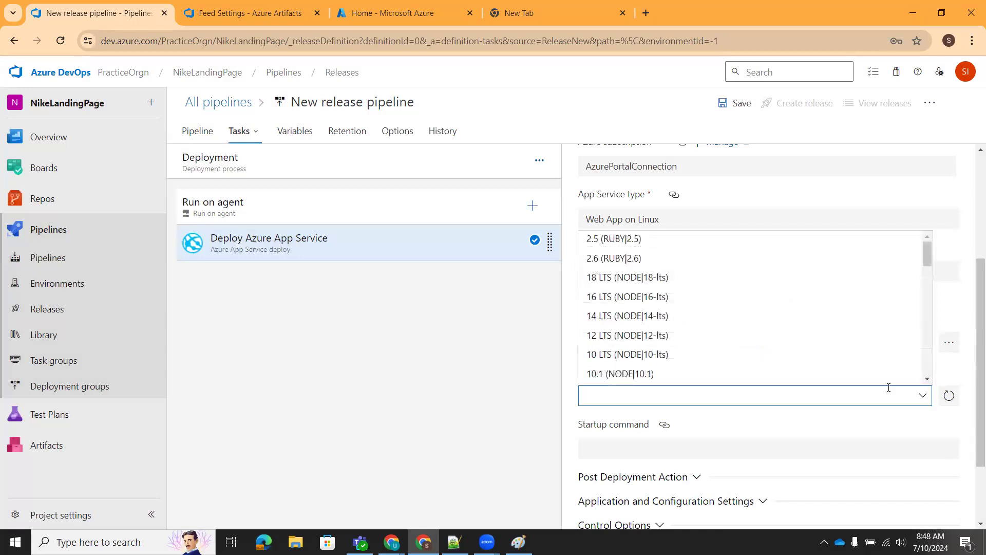
{"action": "scroll", "coordinate": [665, 318], "scroll_direction": "down", "scroll_amount": 10}
{"action": "scroll", "coordinate": [666, 324], "scroll_direction": "down", "scroll_amount": 5}
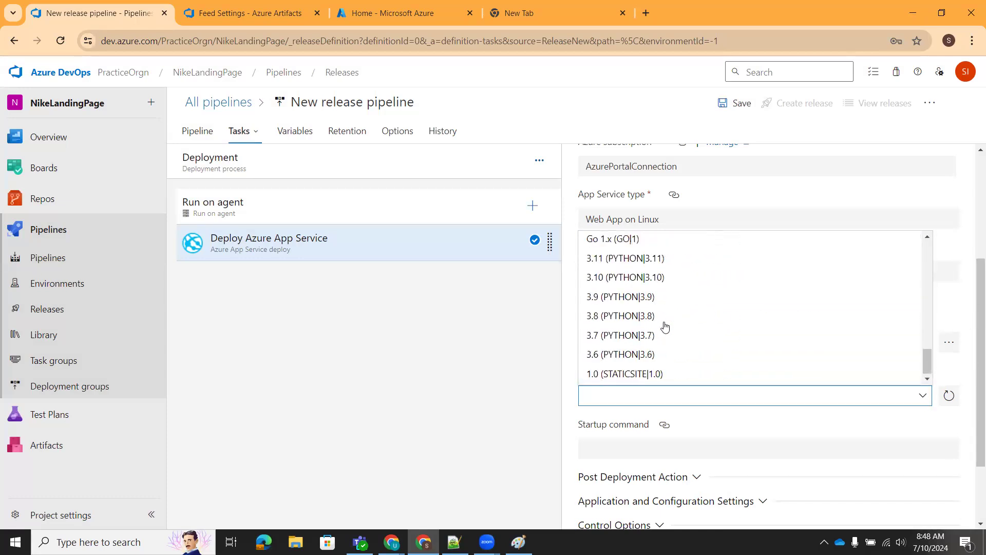
{"action": "left_click", "coordinate": [641, 375]}
{"action": "scroll", "coordinate": [759, 391], "scroll_direction": "down", "scroll_amount": 2}
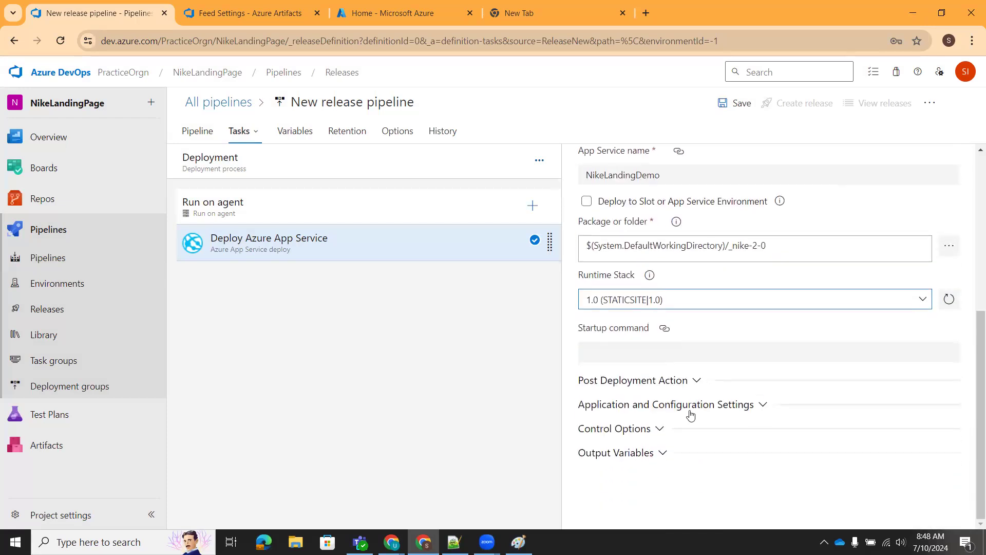
{"action": "left_click", "coordinate": [696, 383]}
{"action": "scroll", "coordinate": [591, 386], "scroll_direction": "down", "scroll_amount": 1}
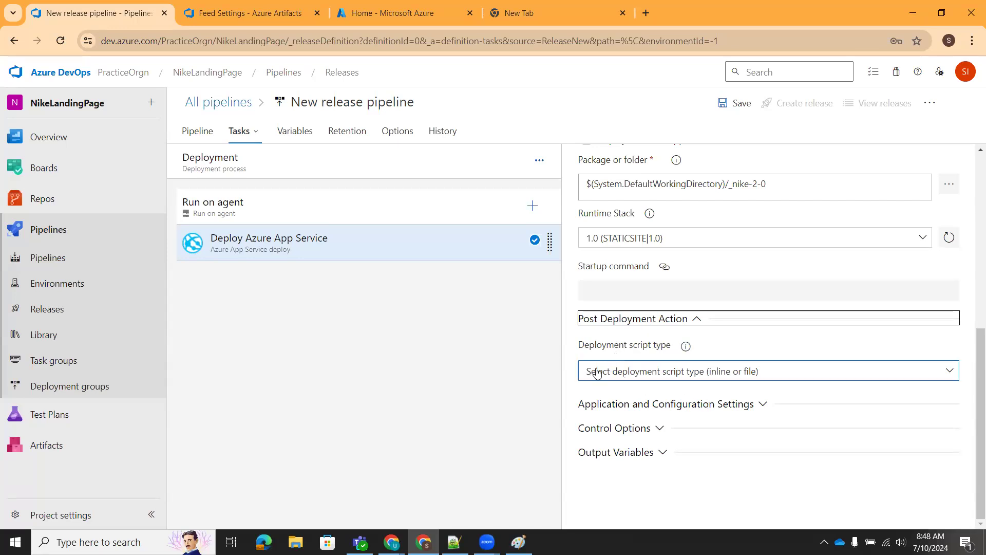
{"action": "scroll", "coordinate": [735, 437], "scroll_direction": "up", "scroll_amount": 4}
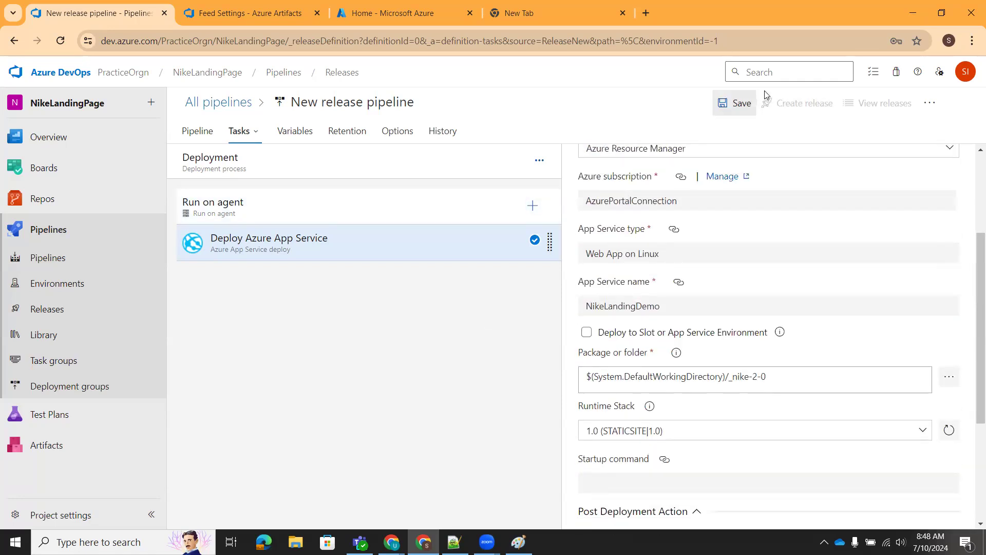
- Save the release pipeline and create a new release with version 1.2.0 of the _nike-2-0 artifact
{"action": "left_click", "coordinate": [740, 103]}
{"action": "left_click", "coordinate": [553, 374]}
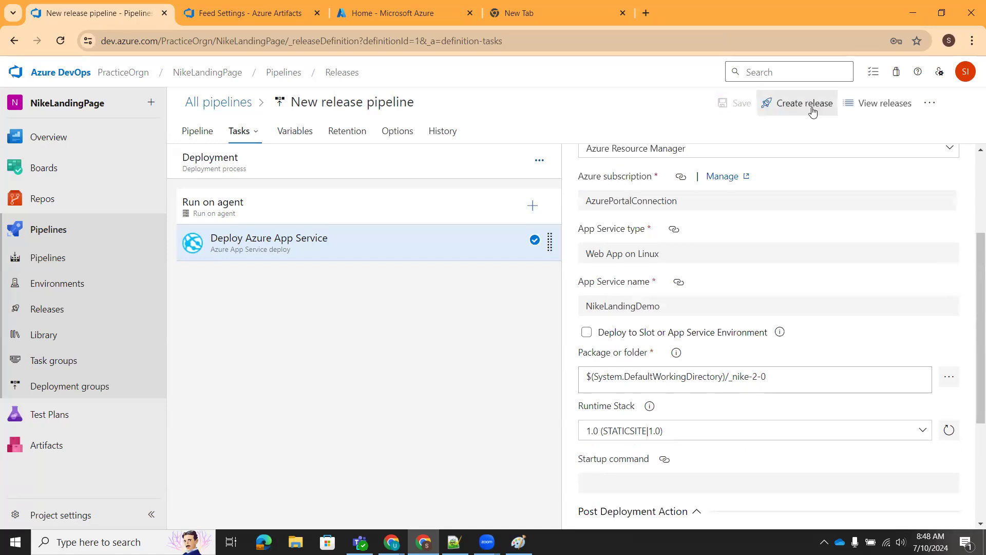
{"action": "left_click", "coordinate": [806, 103]}
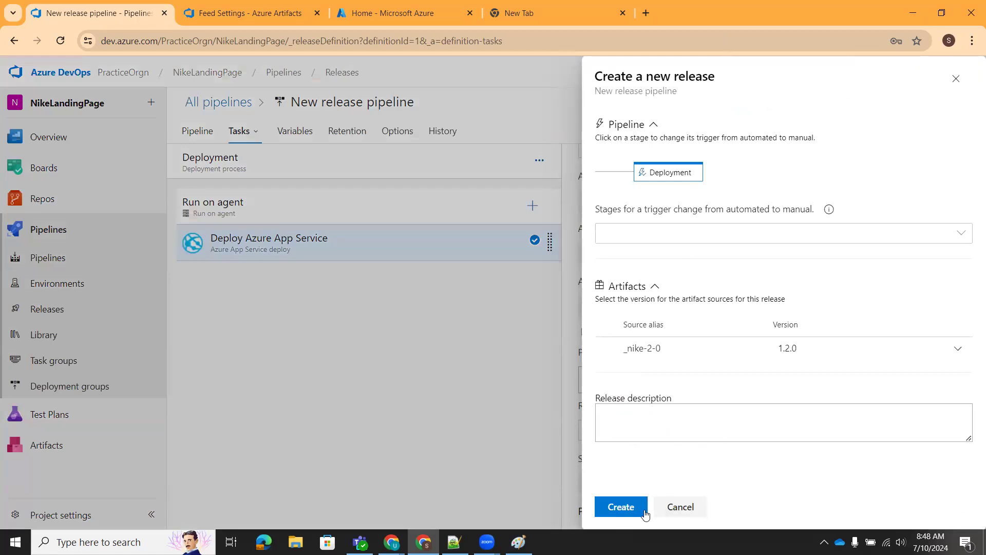
{"action": "left_click", "coordinate": [622, 507]}
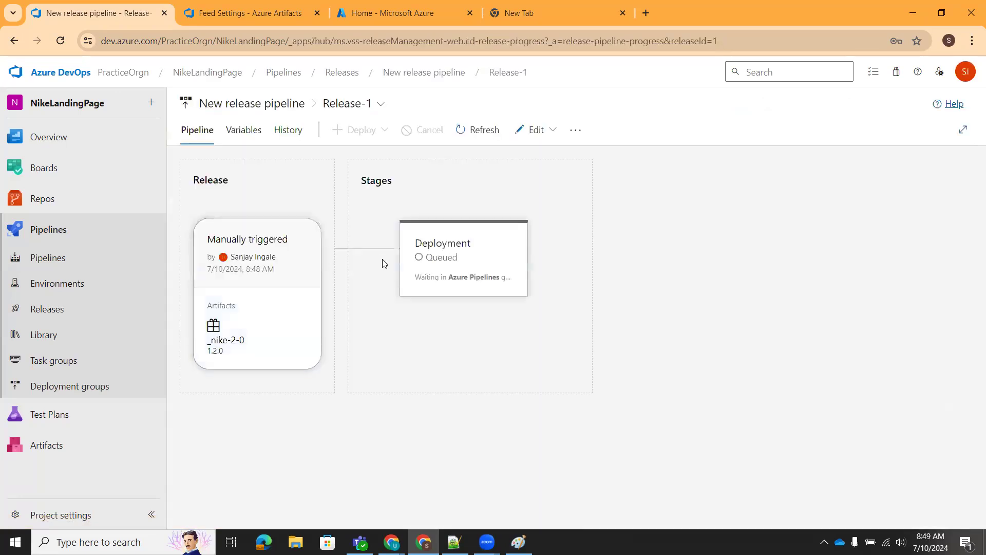
- Open the Deployment stage's logs and follow the progress of the Deploy Azure App Service task
{"action": "mouse_move", "coordinate": [425, 258]}
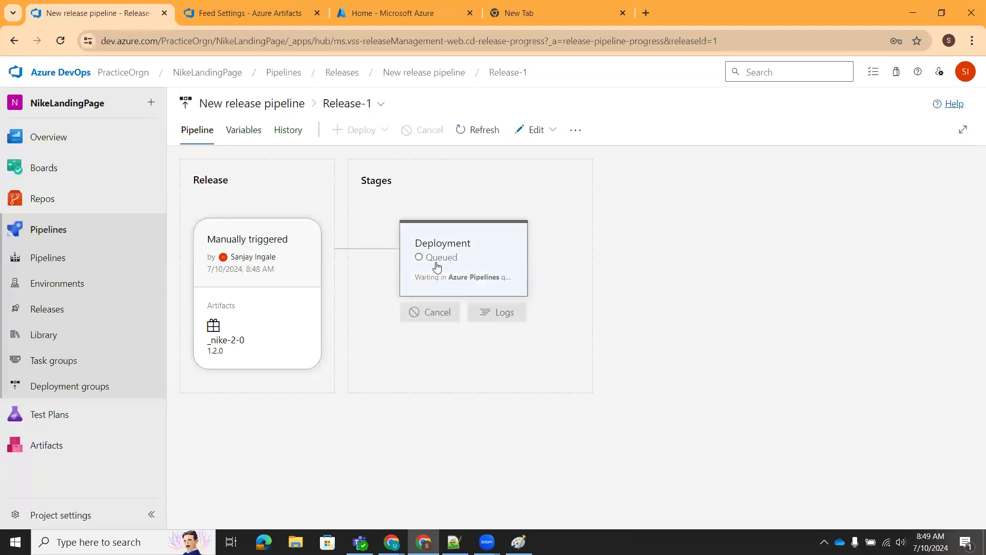
{"action": "mouse_move", "coordinate": [459, 278]}
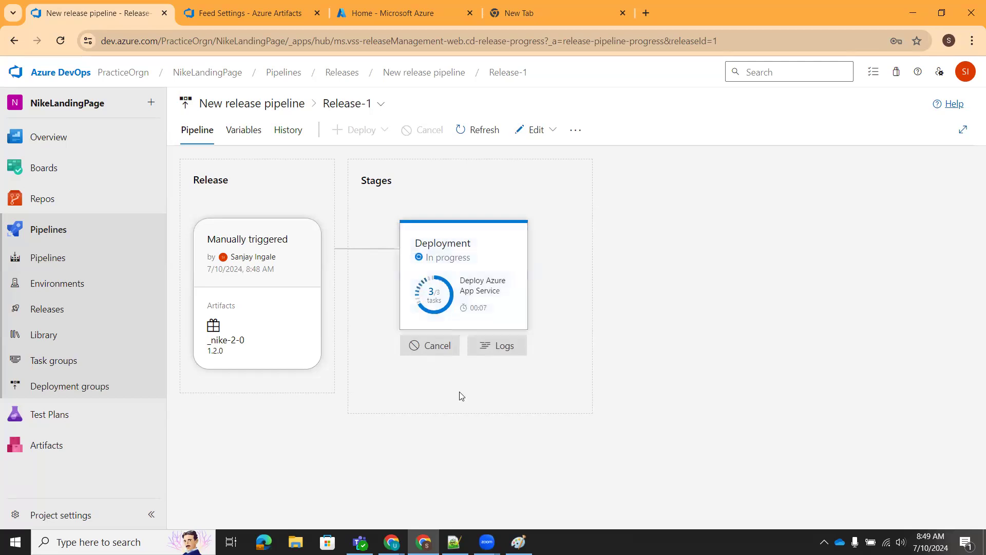
{"action": "left_click", "coordinate": [500, 345]}
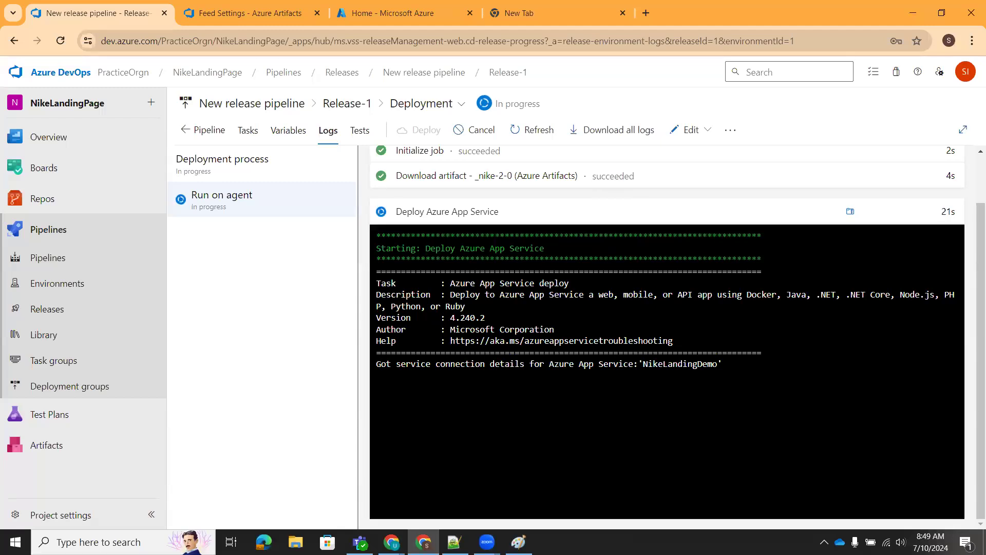
{"action": "mouse_move", "coordinate": [487, 542]}
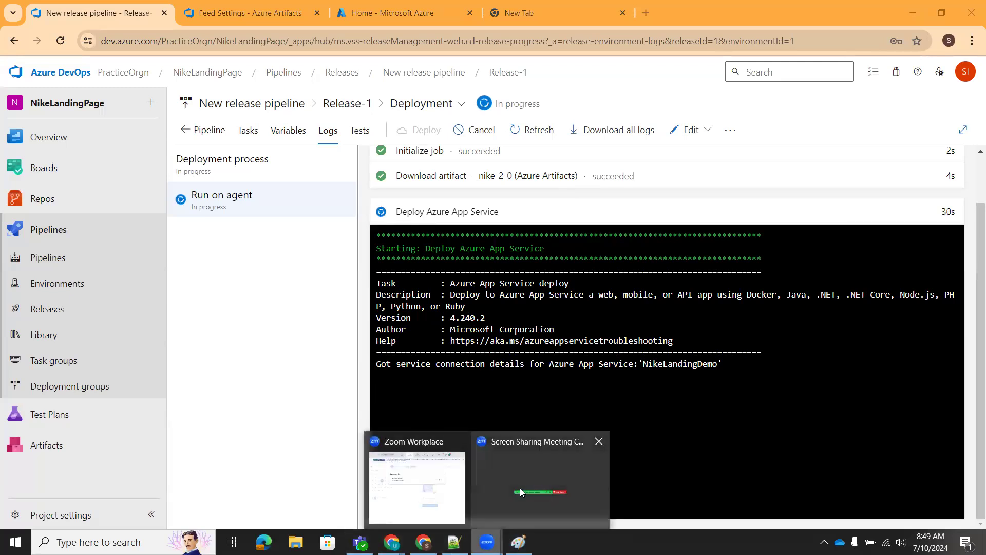
{"action": "left_click", "coordinate": [421, 478]}
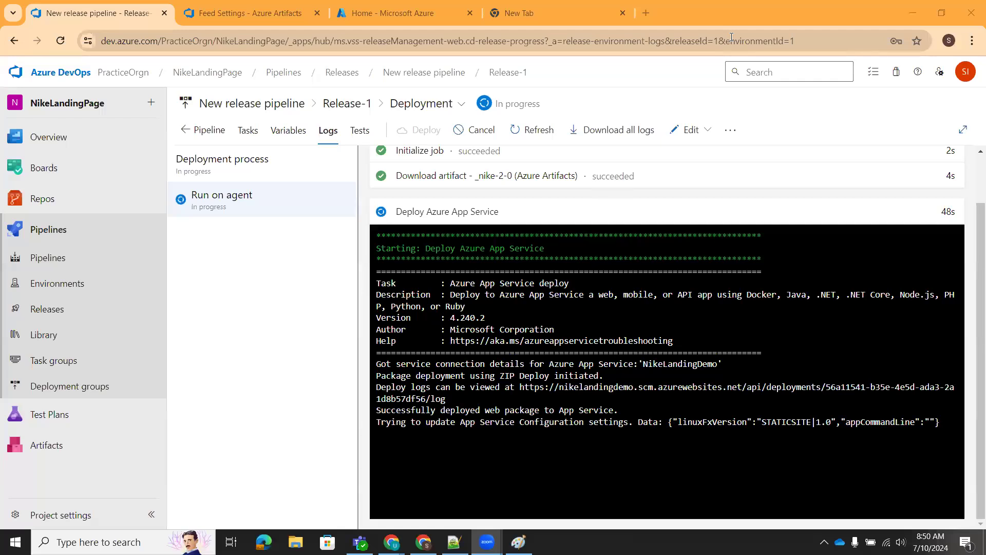
{"action": "left_click", "coordinate": [558, 163]}
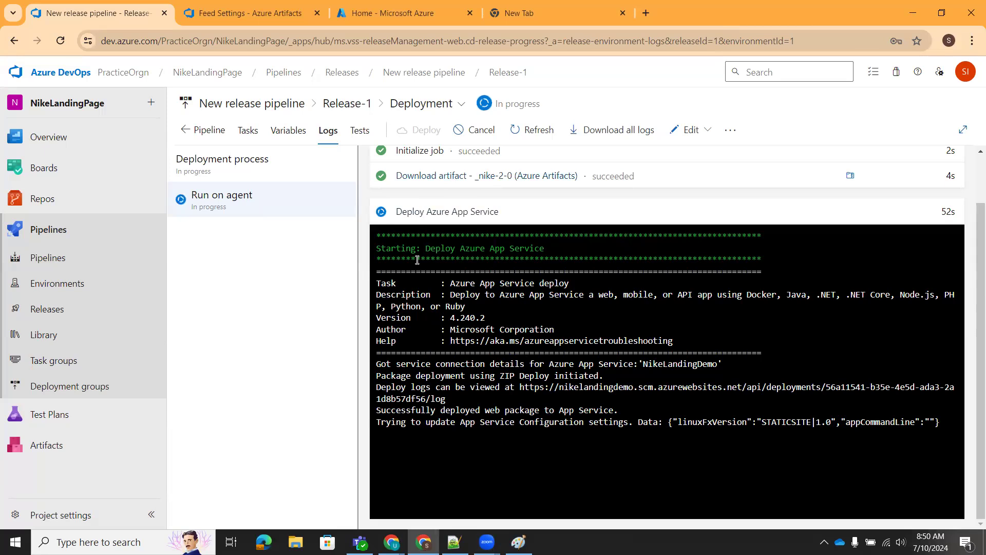
{"action": "scroll", "coordinate": [418, 260], "scroll_direction": "up", "scroll_amount": 1}
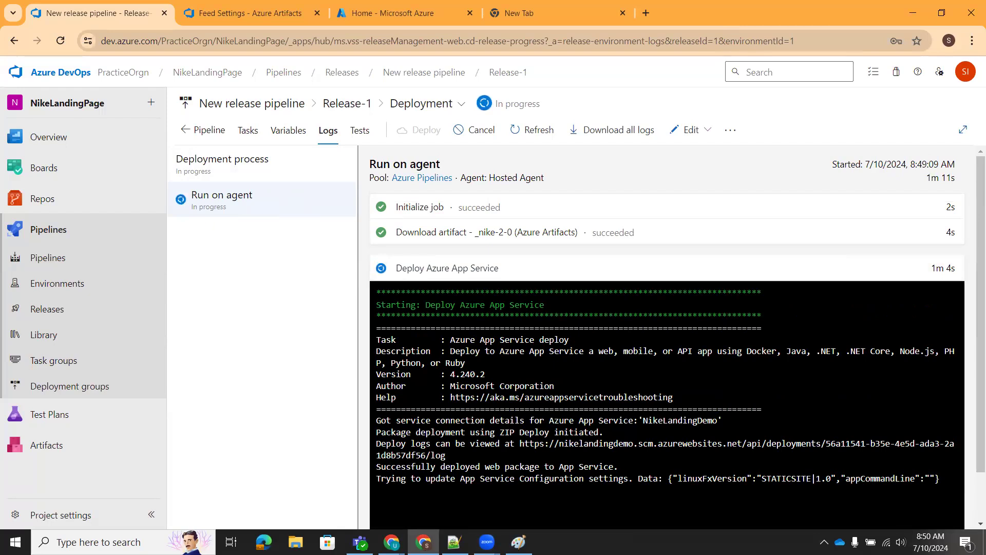
- Switch to the Azure portal home page and view the introduction in the Copilot preview pane
{"action": "left_click", "coordinate": [431, 13]}
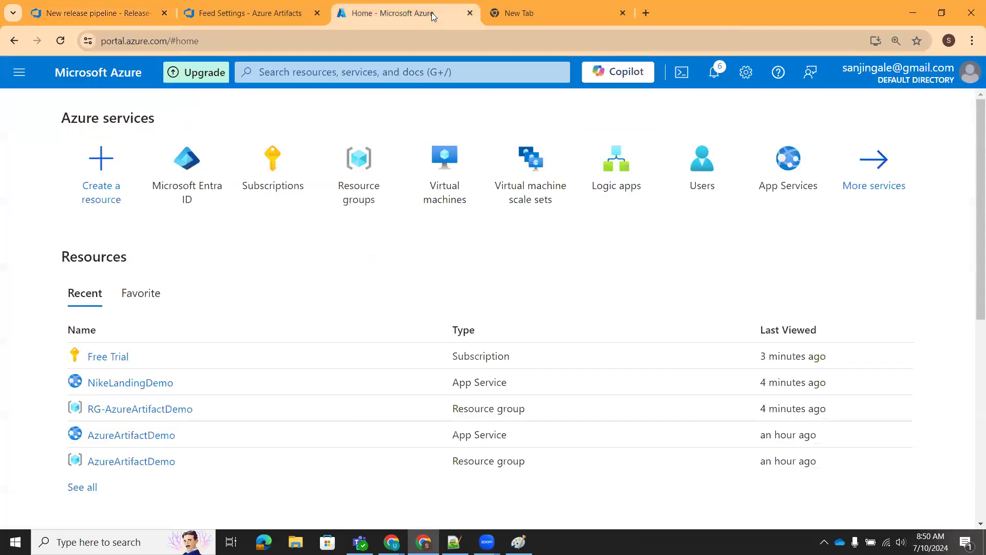
{"action": "left_click", "coordinate": [624, 78]}
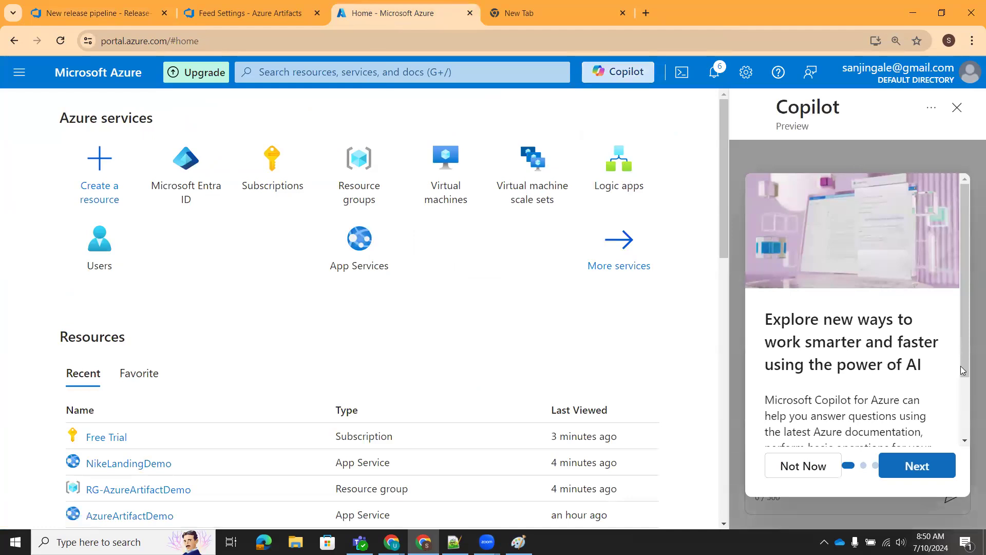
{"action": "scroll", "coordinate": [898, 317], "scroll_direction": "down", "scroll_amount": 1}
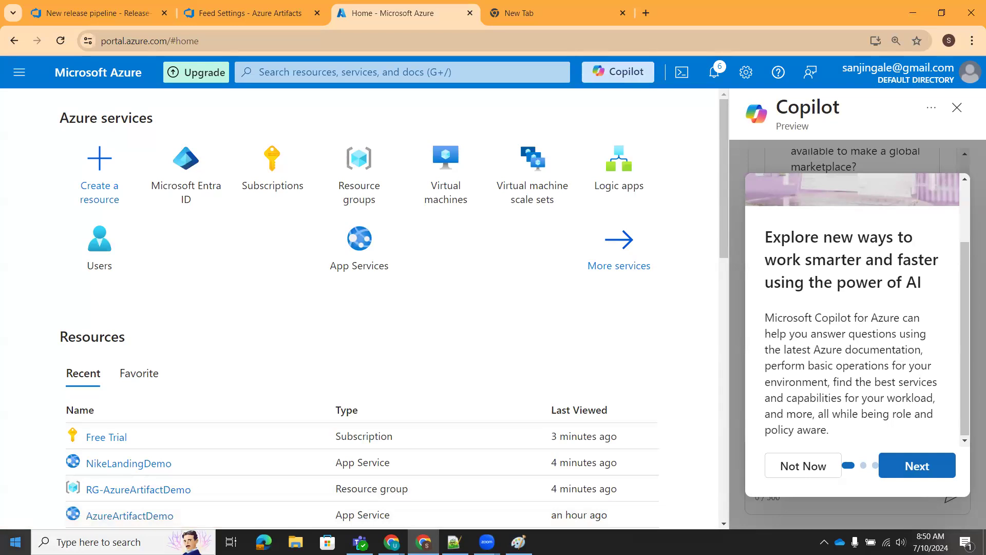
- Search the computer's apps for "studio" and launch Visual Studio Code
{"action": "left_click", "coordinate": [16, 542]}
{"action": "scroll", "coordinate": [73, 501], "scroll_direction": "down", "scroll_amount": 5}
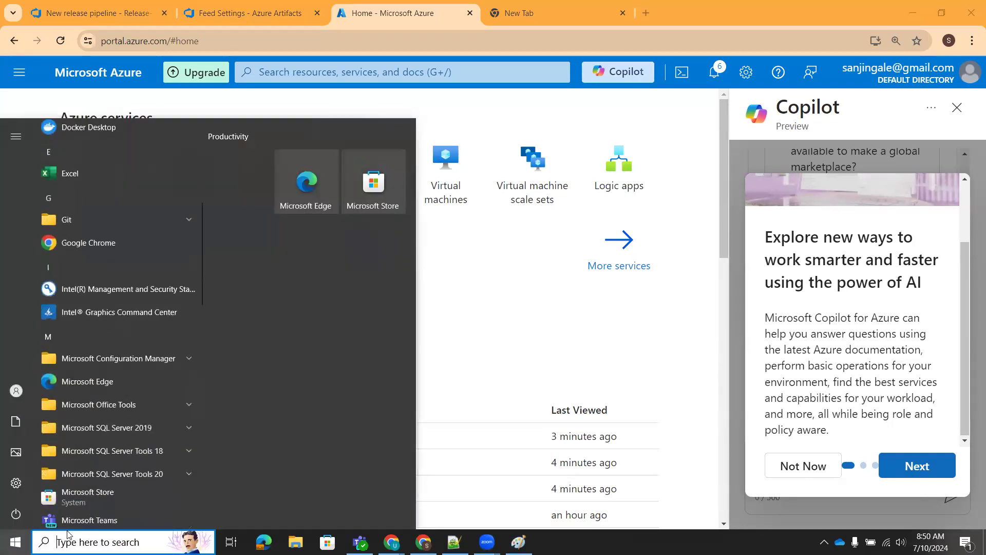
{"action": "type", "text": "studio"}
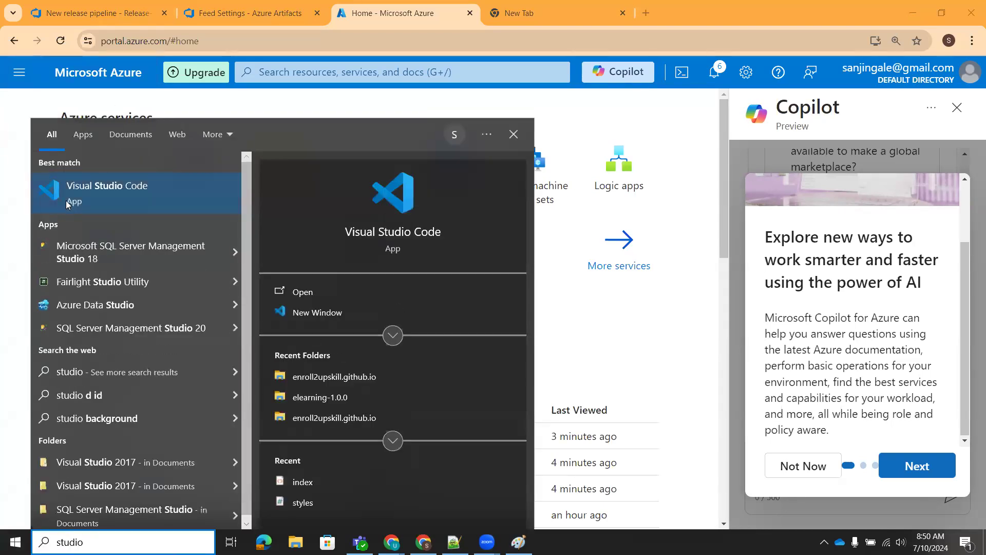
{"action": "left_click", "coordinate": [92, 201]}
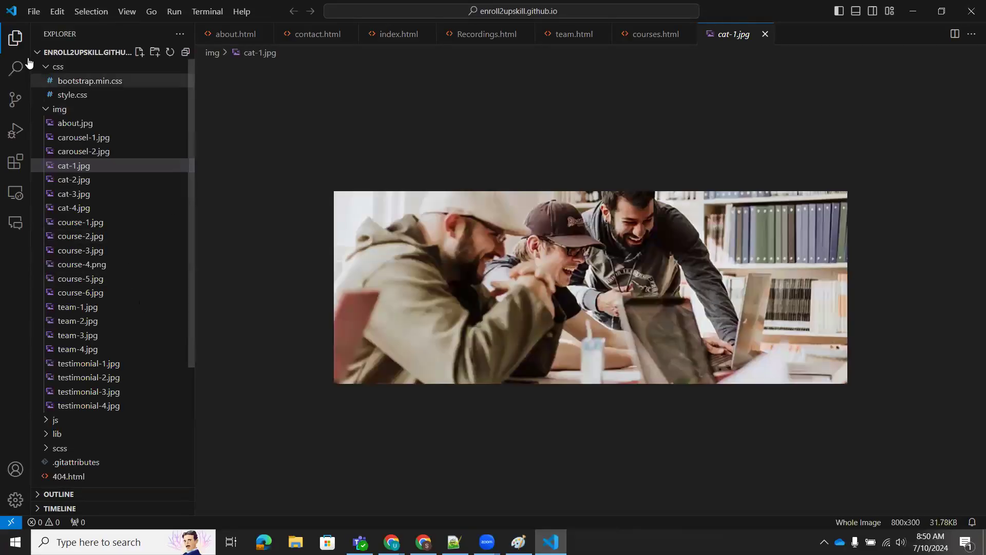
{"action": "left_click", "coordinate": [32, 13]}
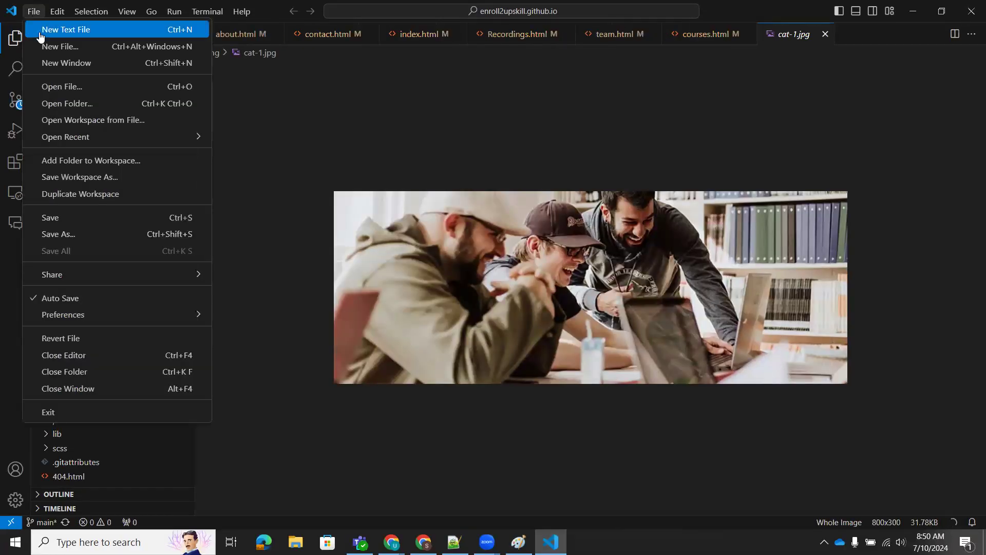
{"action": "left_click", "coordinate": [61, 47]}
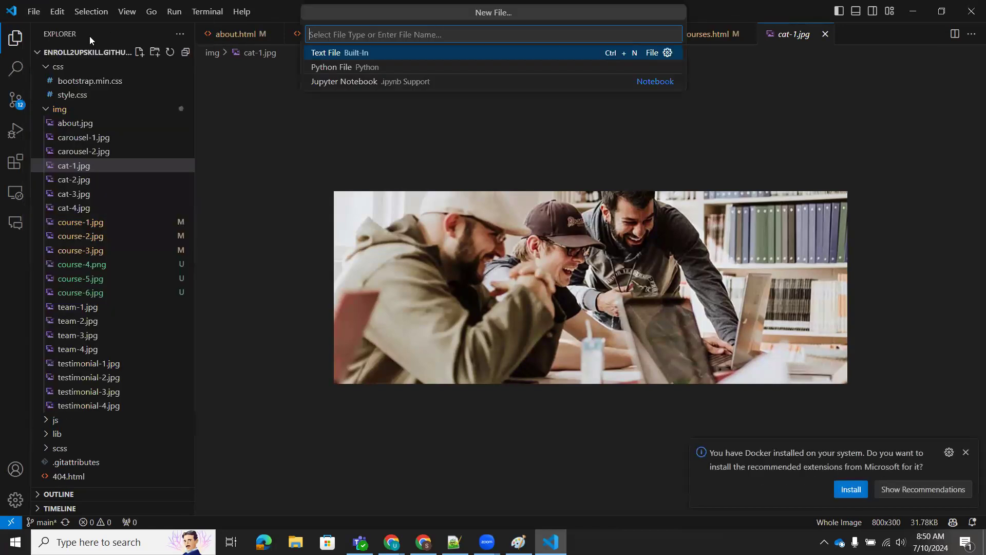
{"action": "left_click", "coordinate": [275, 95]}
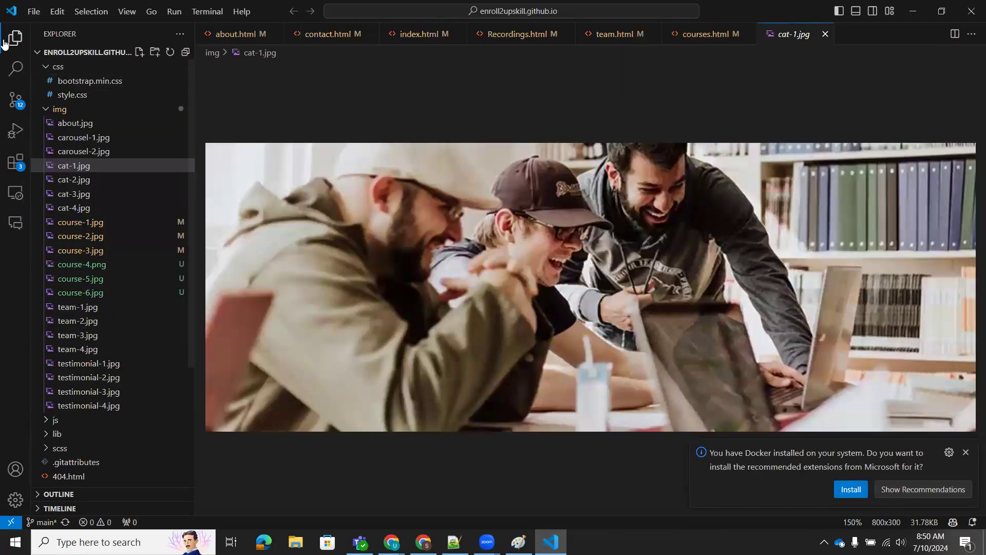
{"action": "left_click", "coordinate": [17, 72]}
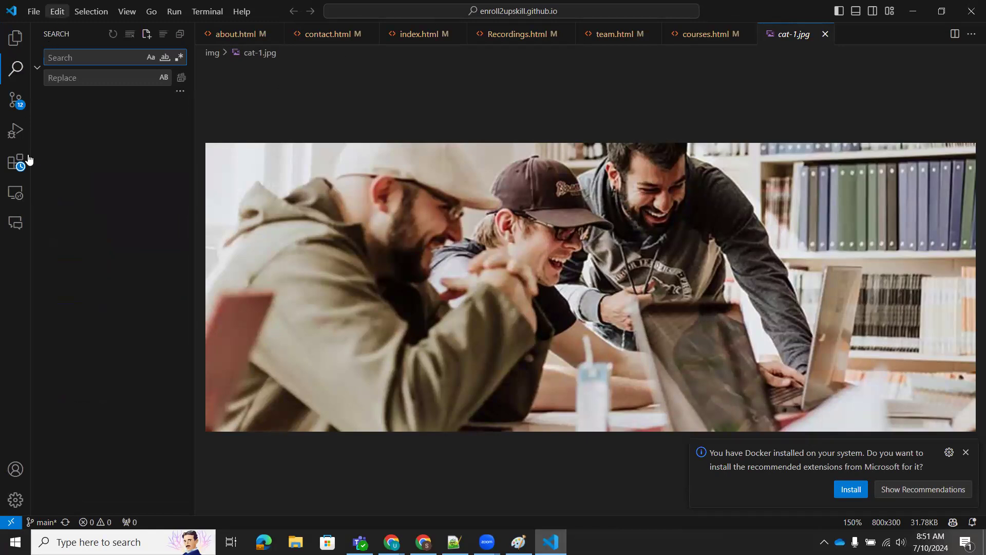
{"action": "left_click", "coordinate": [12, 41]}
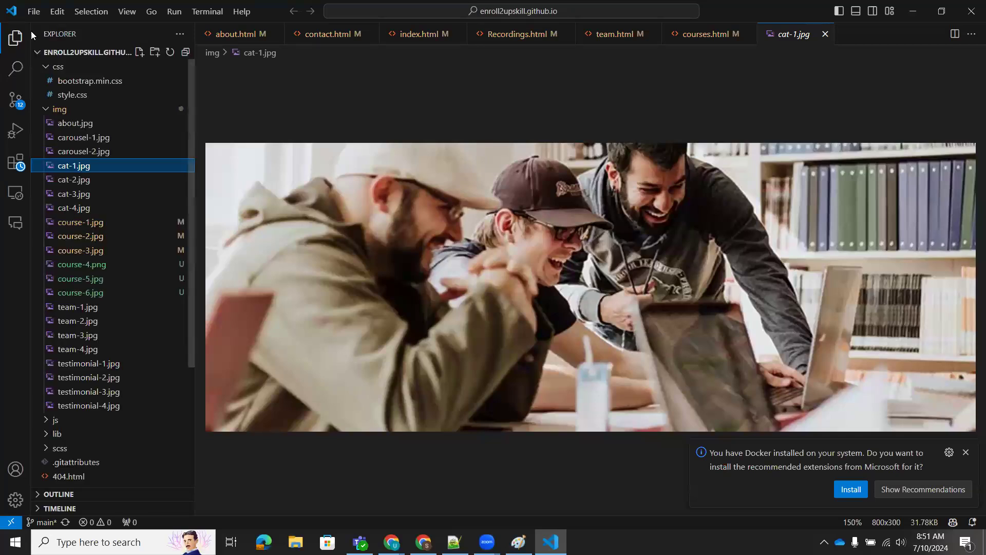
{"action": "left_click", "coordinate": [34, 14]}
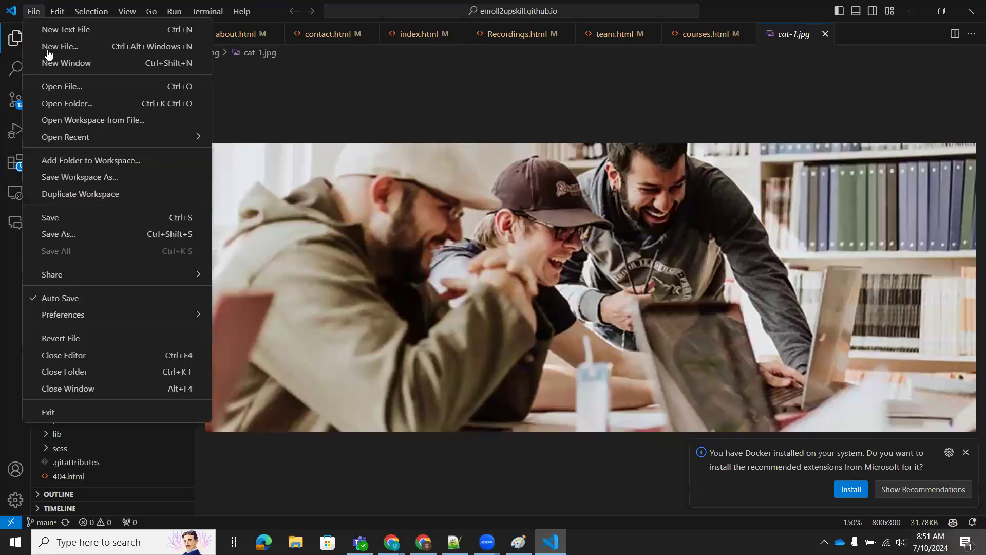
{"action": "left_click", "coordinate": [77, 105]}
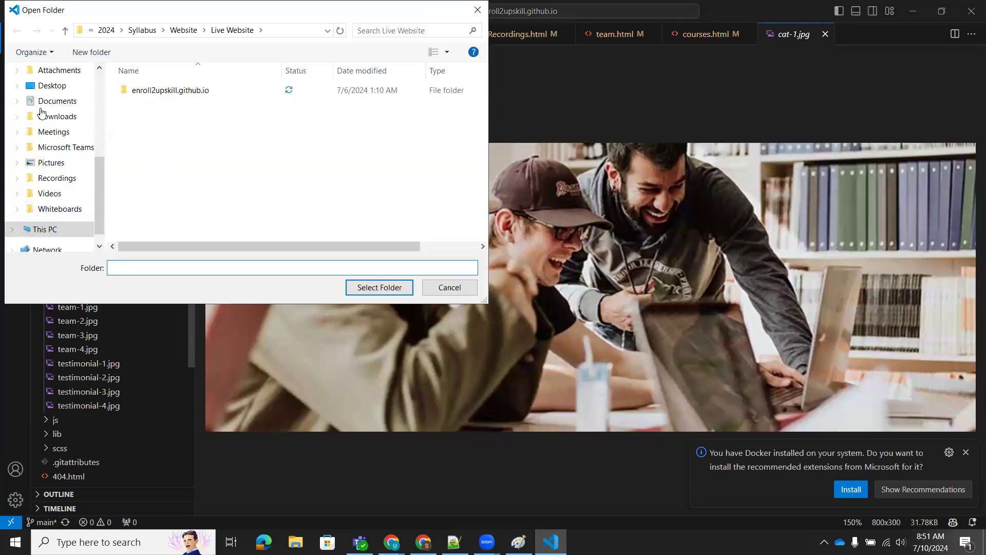
{"action": "scroll", "coordinate": [41, 111], "scroll_direction": "up", "scroll_amount": 5}
{"action": "left_click", "coordinate": [56, 115]}
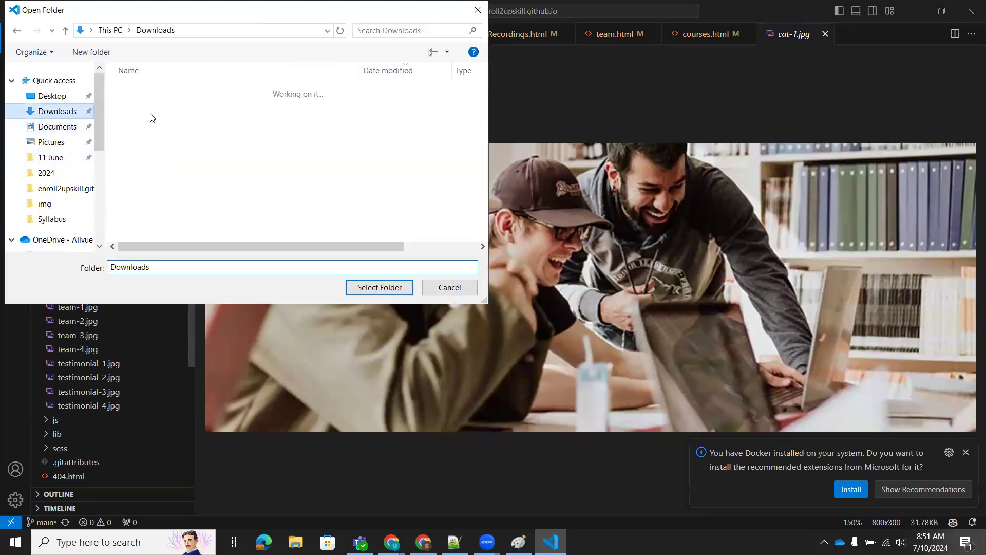
{"action": "left_click", "coordinate": [478, 10]}
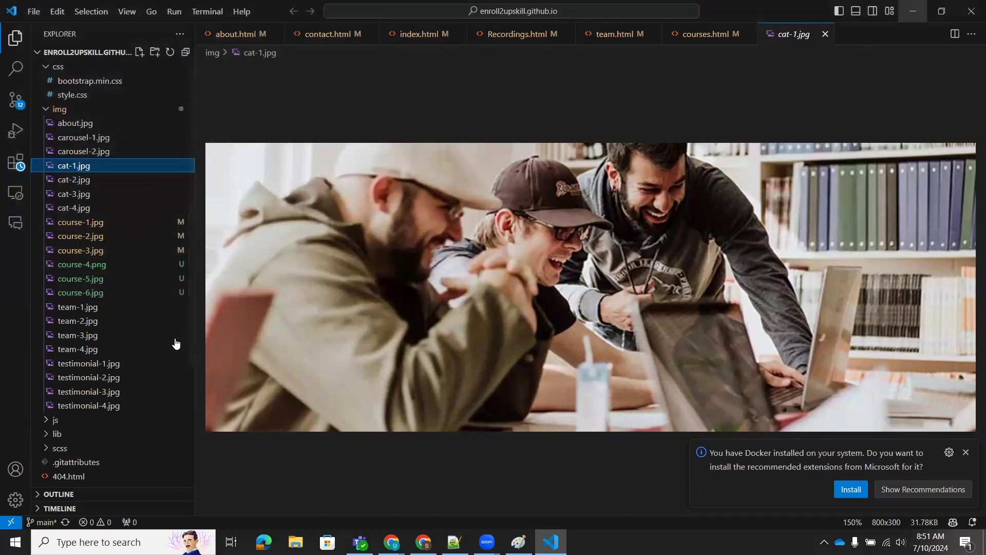
{"action": "scroll", "coordinate": [177, 343], "scroll_direction": "down", "scroll_amount": 1}
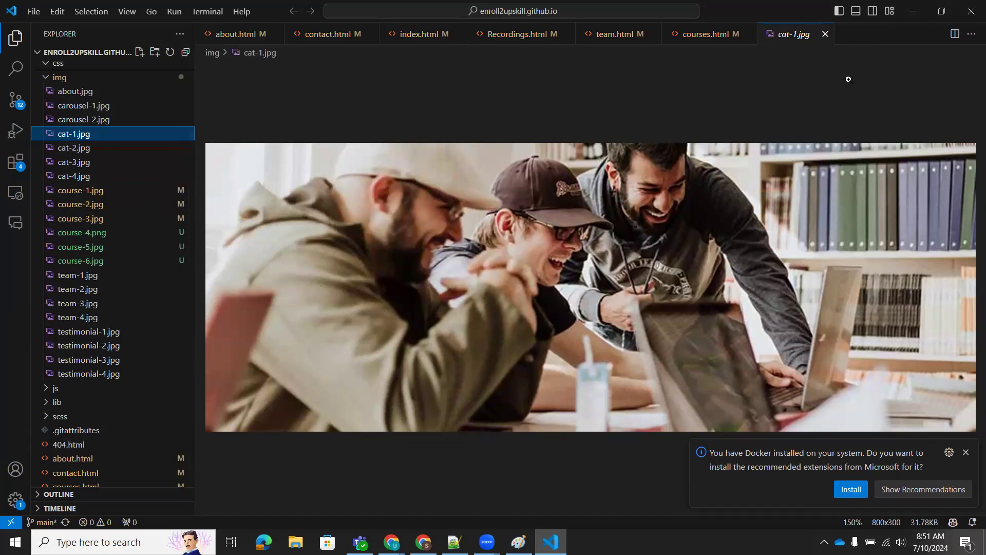
{"action": "left_click", "coordinate": [911, 16]}
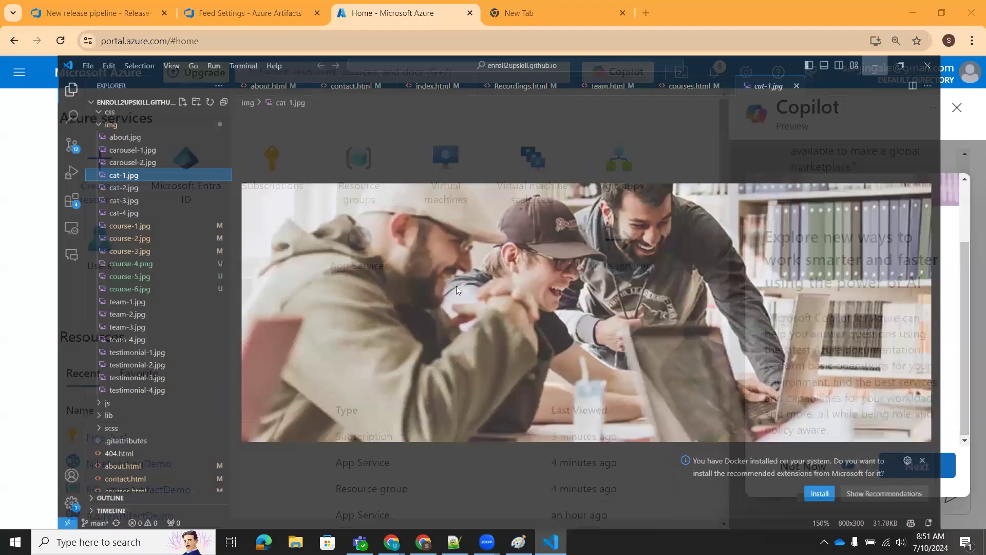
{"action": "scroll", "coordinate": [420, 343], "scroll_direction": "down", "scroll_amount": 1}
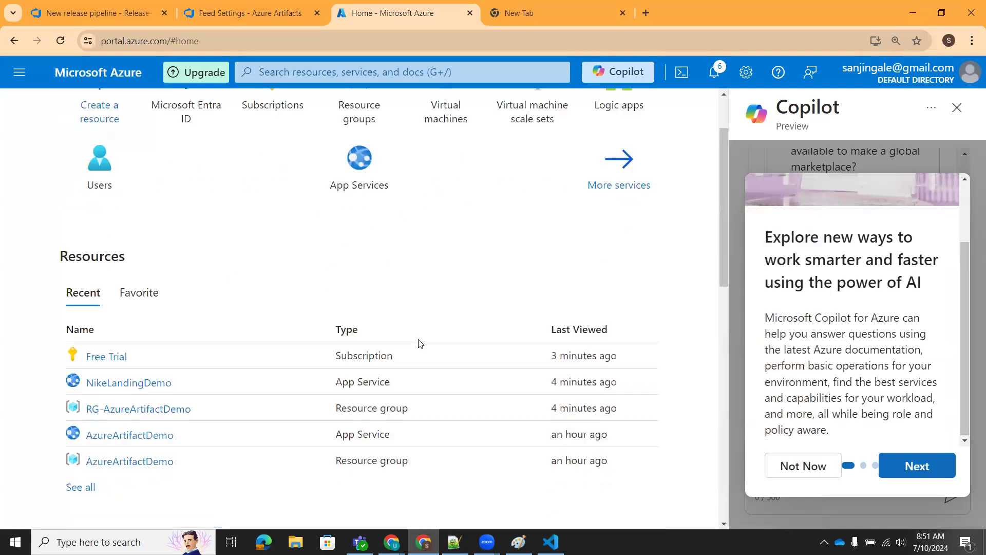
{"action": "scroll", "coordinate": [420, 342], "scroll_direction": "down", "scroll_amount": 3}
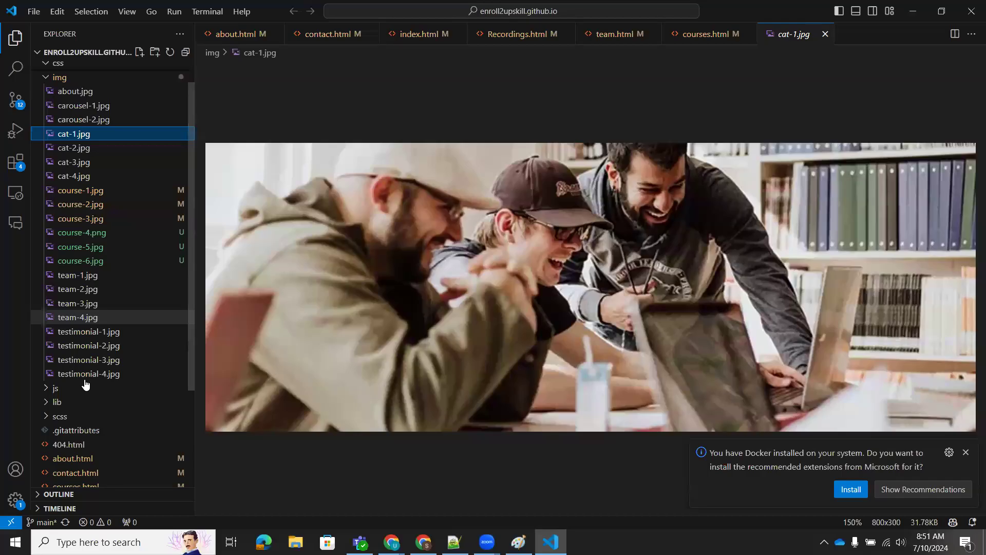
- Open courses.html from the enroll2upskill.github.io project and locate the Courses End comment
{"action": "scroll", "coordinate": [86, 385], "scroll_direction": "down", "scroll_amount": 3}
{"action": "left_click", "coordinate": [72, 353]}
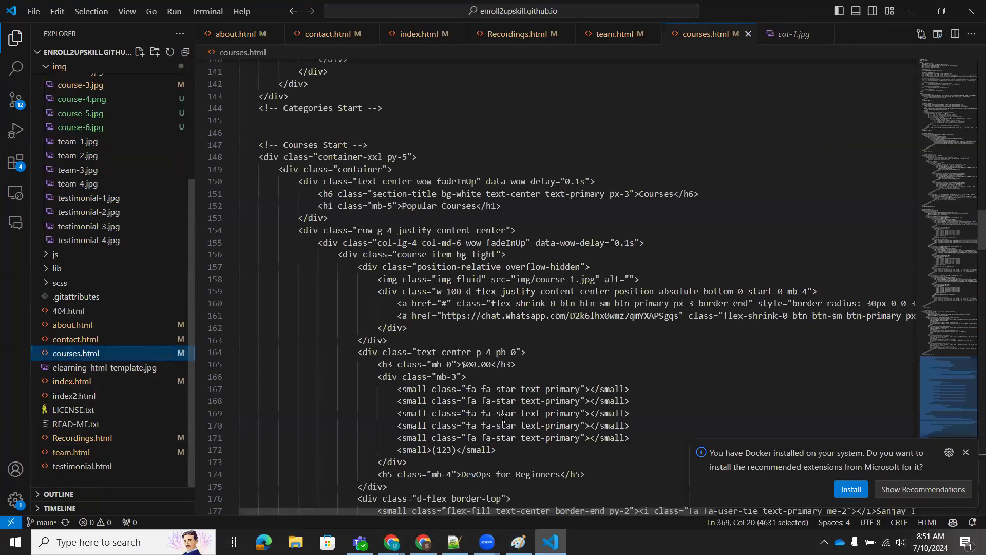
{"action": "scroll", "coordinate": [445, 437], "scroll_direction": "down", "scroll_amount": 9}
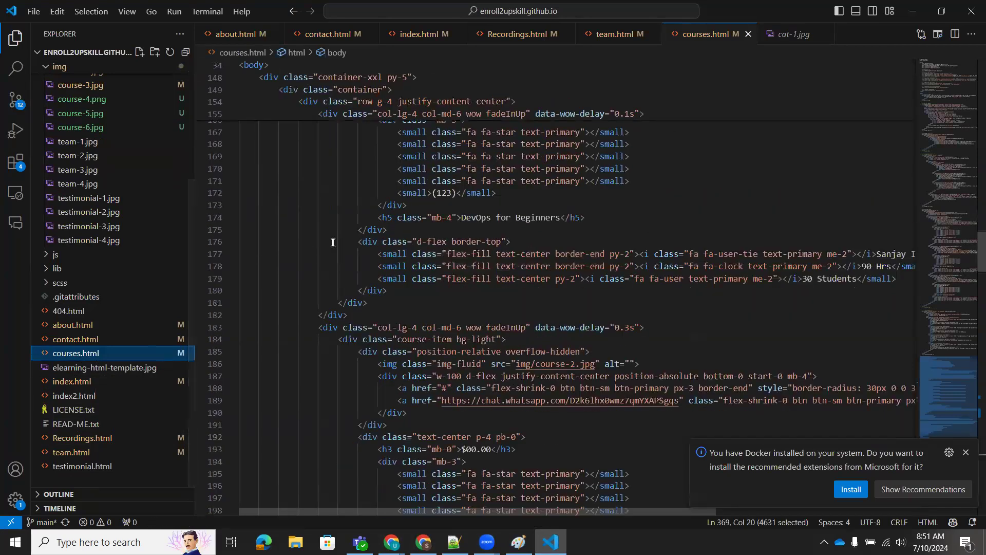
{"action": "scroll", "coordinate": [333, 242], "scroll_direction": "down", "scroll_amount": 12}
{"action": "scroll", "coordinate": [384, 248], "scroll_direction": "down", "scroll_amount": 13}
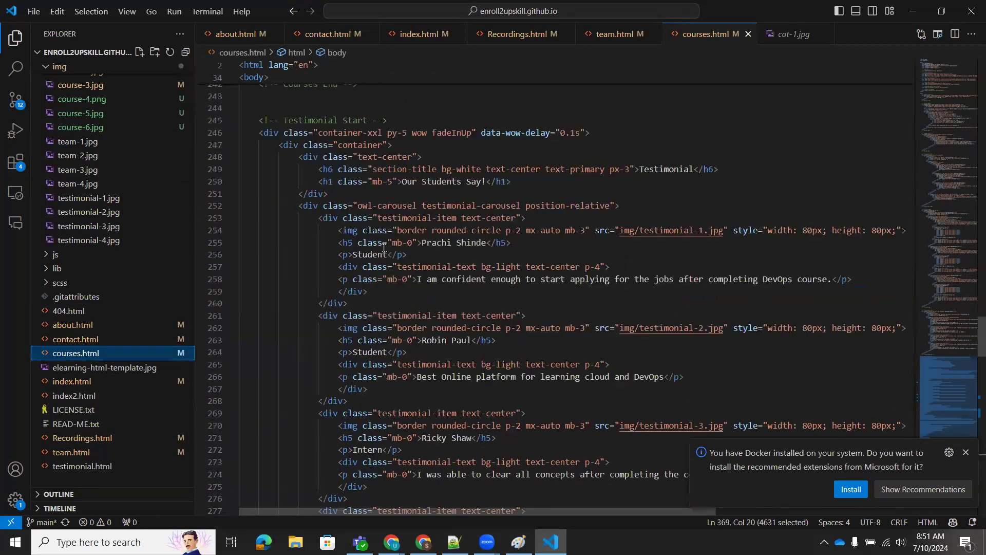
{"action": "scroll", "coordinate": [384, 248], "scroll_direction": "up", "scroll_amount": 4}
- Add a table element below the Courses End comment in courses.html, with blank lines between its opening and closing tags
{"action": "left_click", "coordinate": [384, 248]}
{"action": "key", "text": "Return"}
{"action": "key", "text": "Return"}
{"action": "type", "text": "<"}
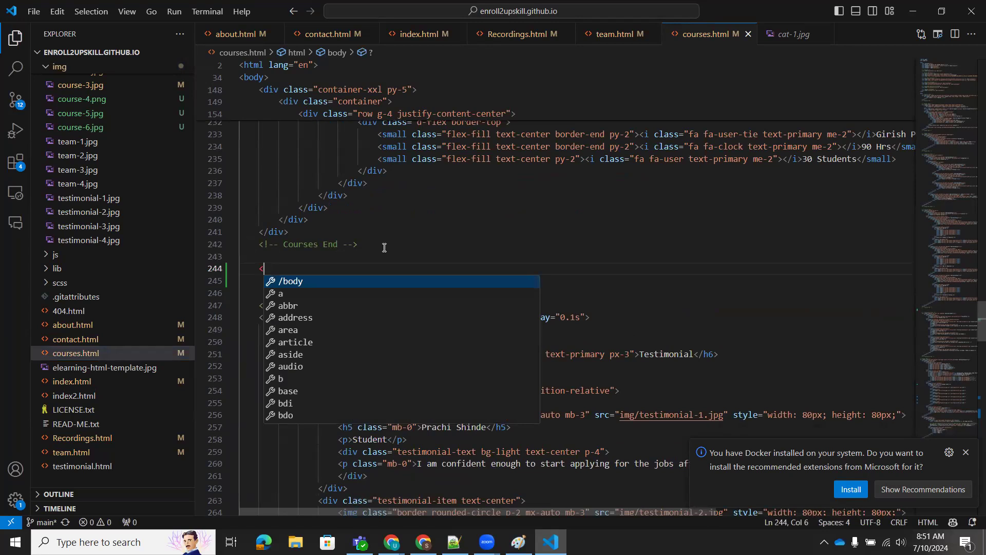
{"action": "type", "text": "ta"}
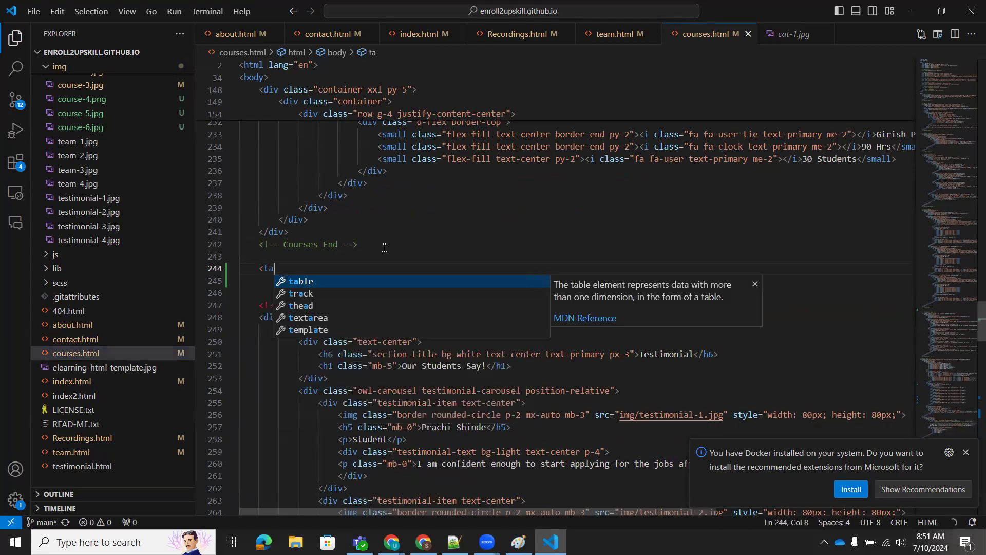
{"action": "key", "text": "Return"}
{"action": "type", "text": "></table>"}
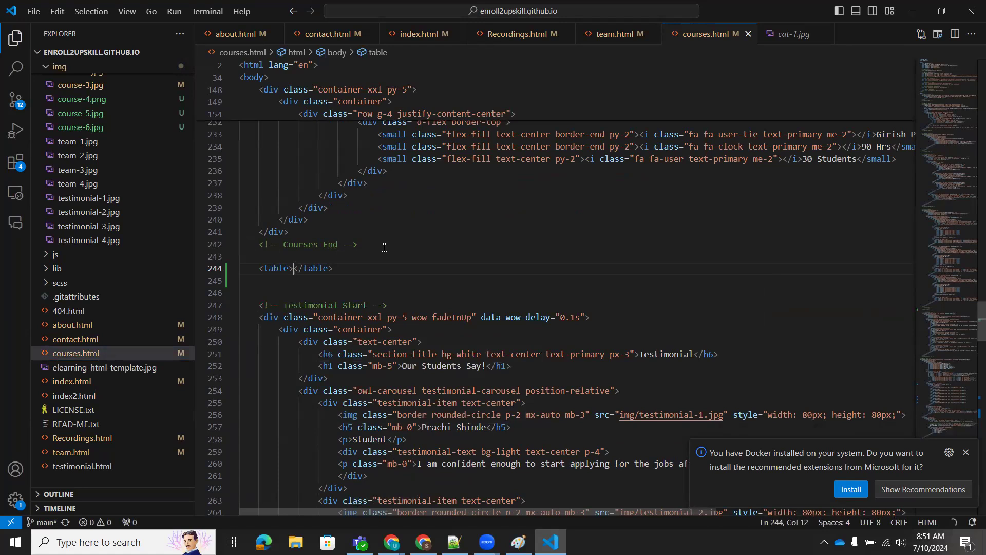
{"action": "key", "text": "Return"}
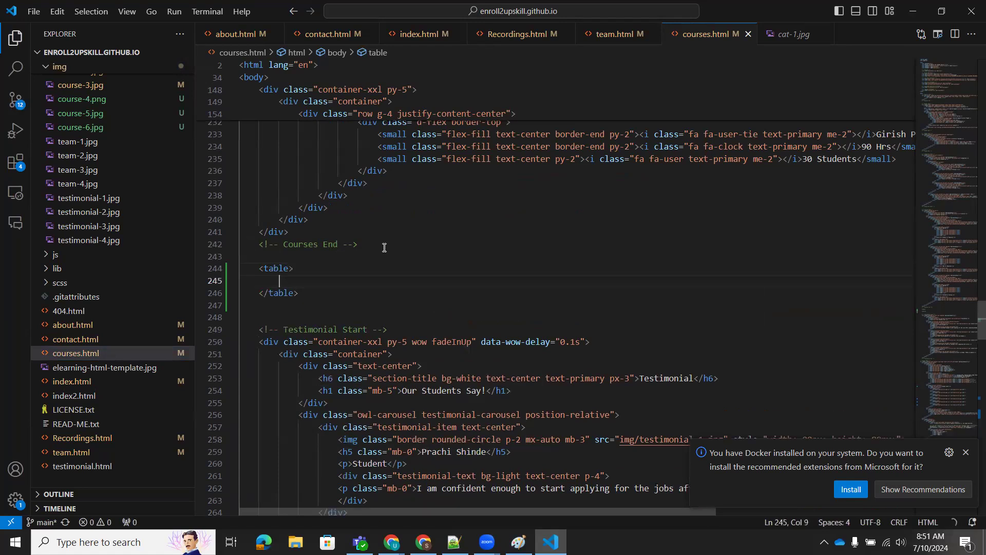
{"action": "key", "text": "Return"}
{"action": "key", "text": "Up"}
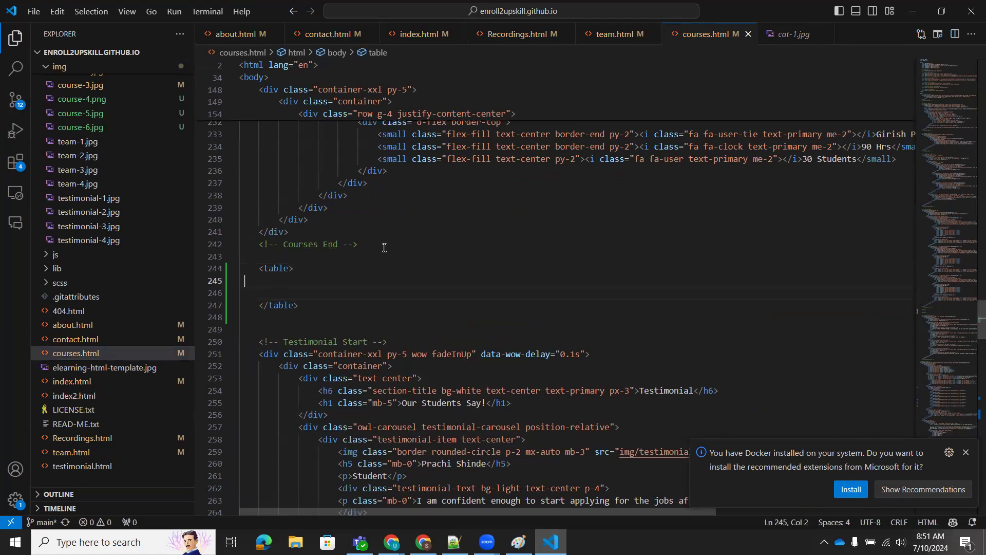
- Add an opening td tag inside the new table and accept the suggested tr block containing the WhatsApp Join Now link
{"action": "type", "text": "<.\\"}
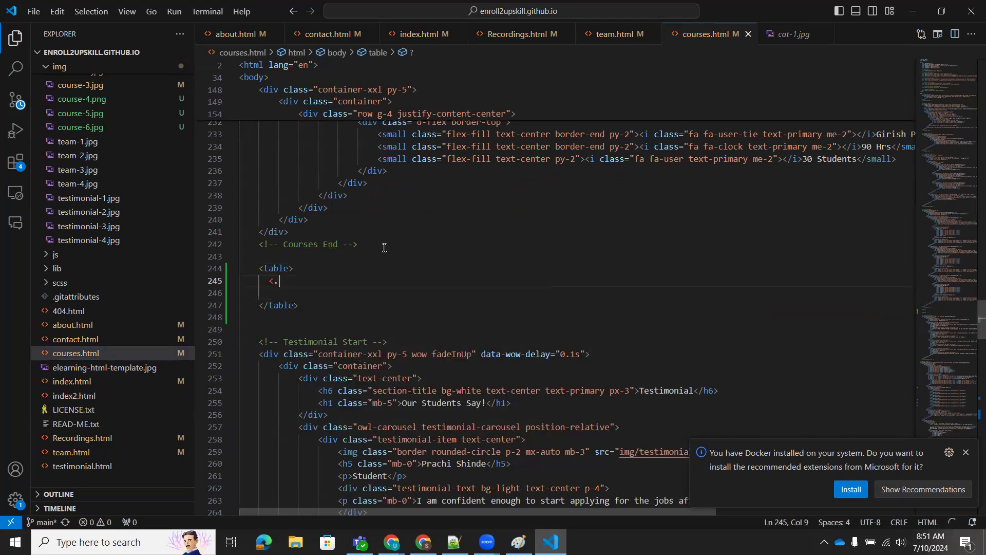
{"action": "key", "text": "BackSpace"}
{"action": "key", "text": "BackSpace"}
{"action": "type", "text": "t"}
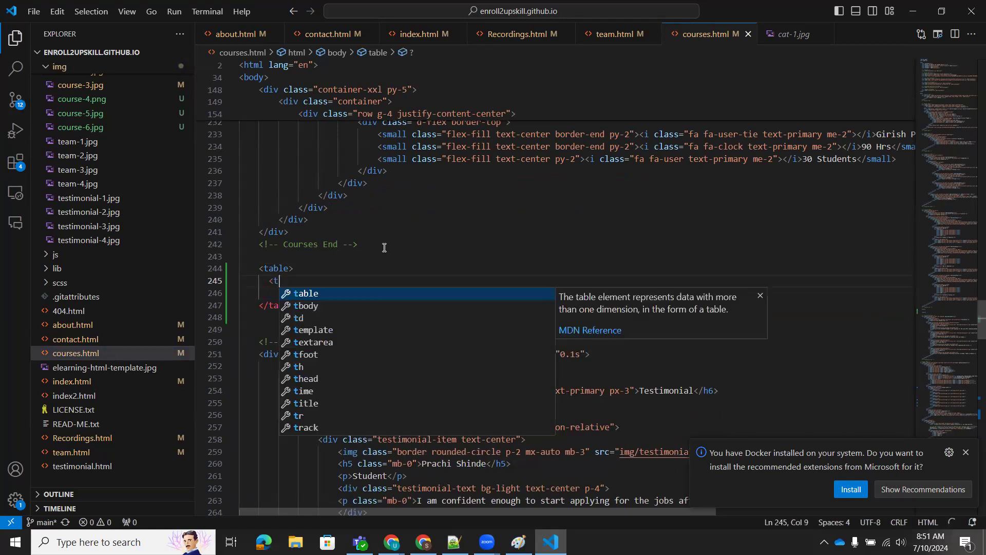
{"action": "type", "text": "d>"}
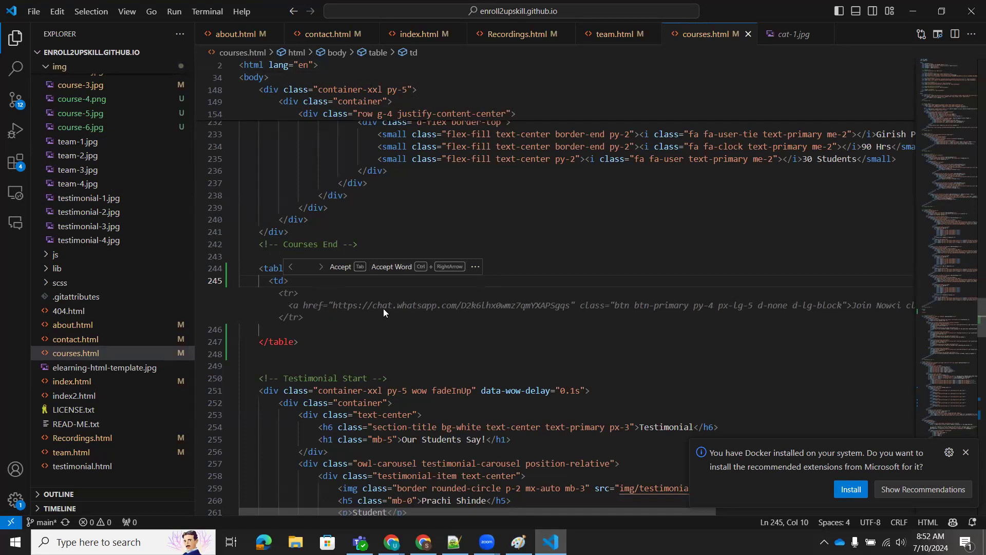
{"action": "left_click", "coordinate": [341, 267]}
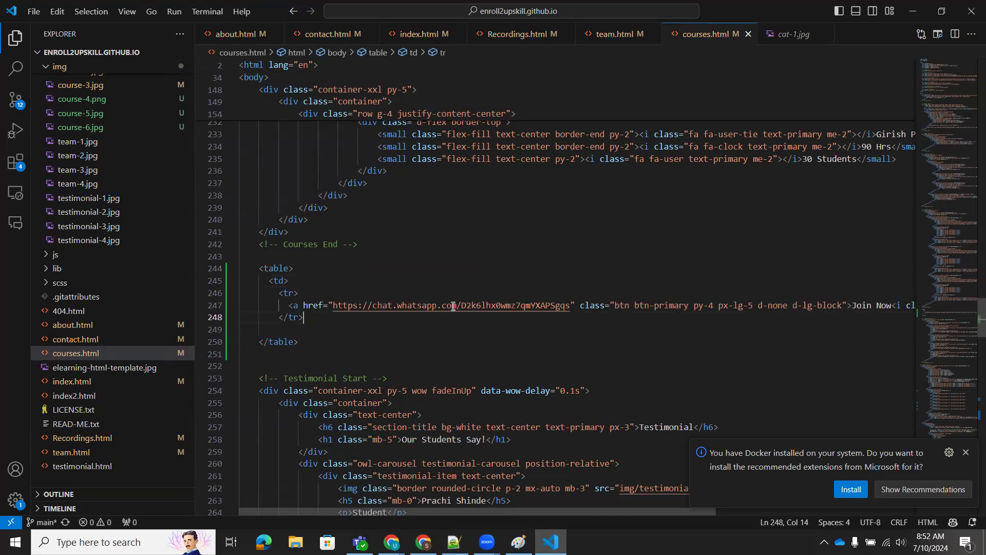
- Examine the WhatsApp link code in the Automation Testing course card, and place the cursor on the empty line before the closing table tag
{"action": "scroll", "coordinate": [570, 401], "scroll_direction": "up", "scroll_amount": 9}
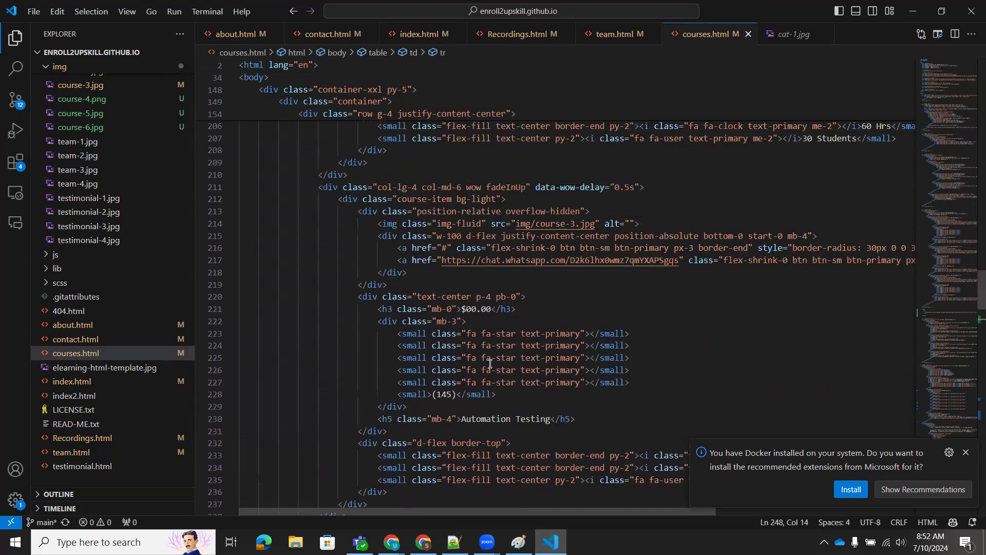
{"action": "scroll", "coordinate": [411, 309], "scroll_direction": "up", "scroll_amount": 2}
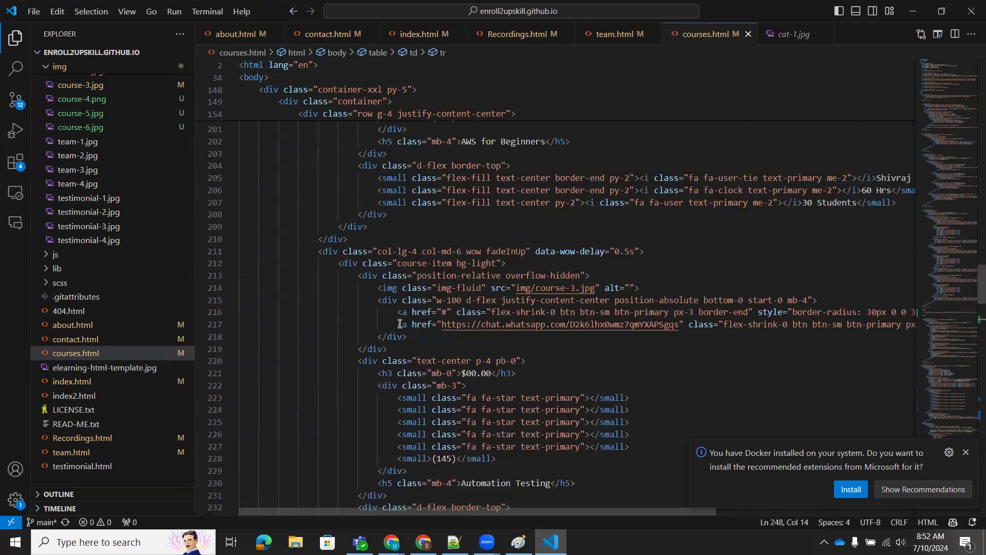
{"action": "left_click_drag", "start_coordinate": [402, 324], "coordinate": [818, 321]}
{"action": "scroll", "coordinate": [575, 445], "scroll_direction": "down", "scroll_amount": 10}
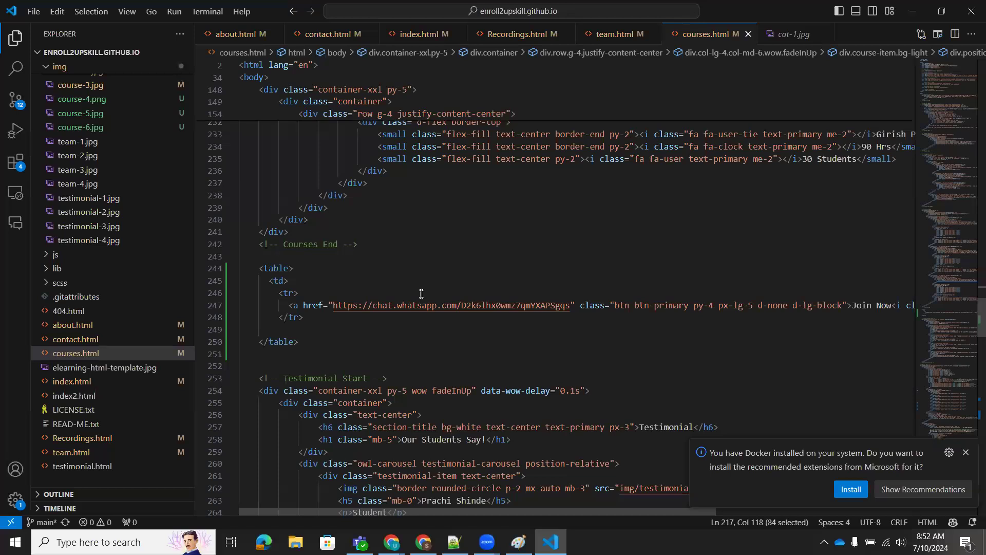
{"action": "scroll", "coordinate": [421, 293], "scroll_direction": "down", "scroll_amount": 1}
{"action": "left_click", "coordinate": [299, 301]}
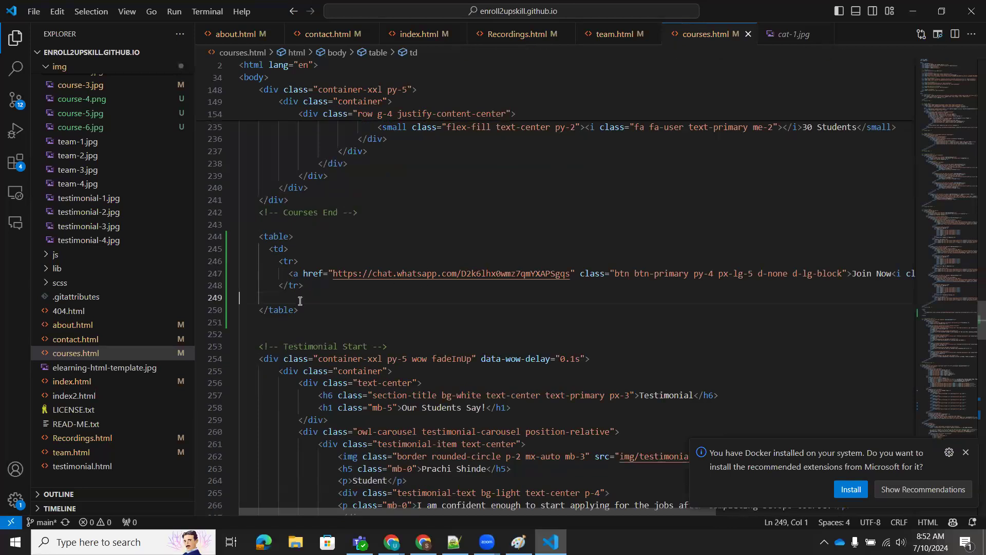
- Start another tag with "<" on the indented line below the closing tr to bring up a code suggestion
{"action": "key", "text": "Tab"}
{"action": "key", "text": "Tab"}
{"action": "type", "text": "<."}
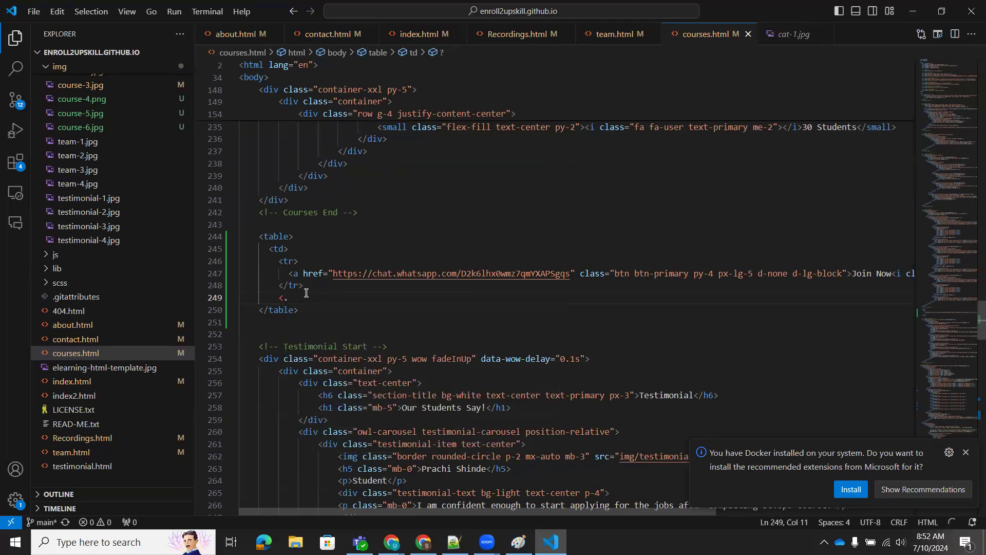
{"action": "key", "text": "BackSpace"}
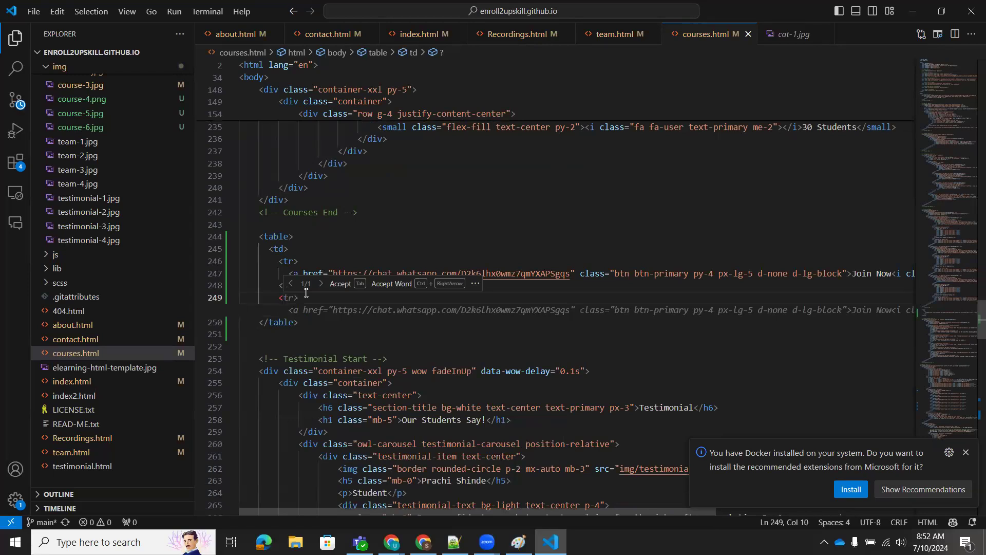
- Delete the whole demo table block below the Courses End comment in courses.html
{"action": "left_click", "coordinate": [318, 329]}
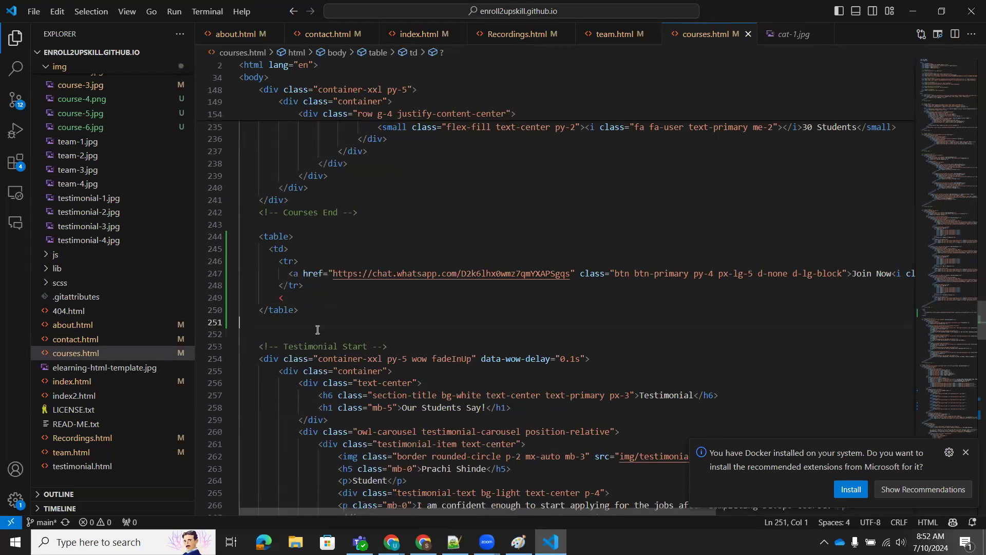
{"action": "left_click_drag", "start_coordinate": [313, 317], "coordinate": [247, 235]}
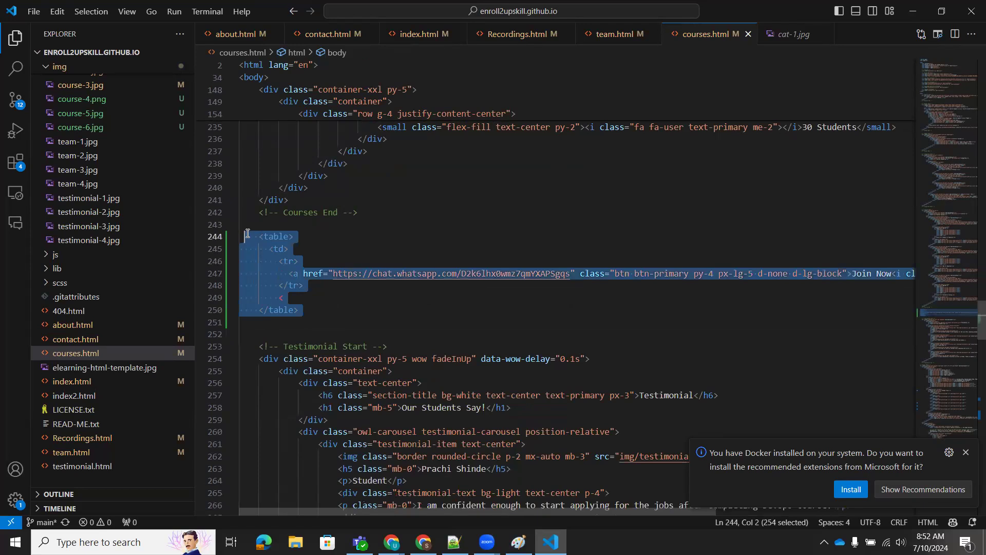
{"action": "key", "text": "BackSpace"}
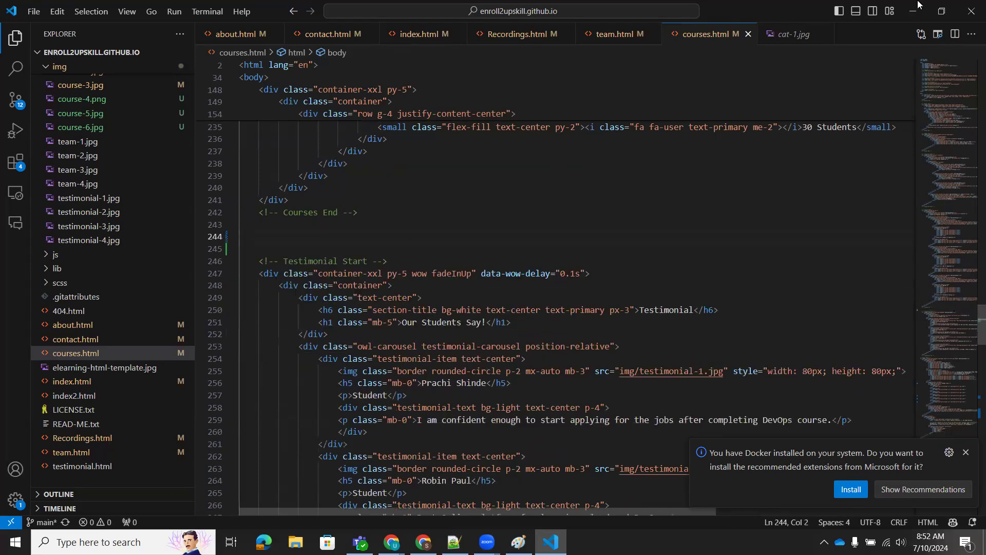
- Switch to the release pipeline in Chrome and open the Finalize Job log of the Release-1 deployment
{"action": "left_click", "coordinate": [913, 12]}
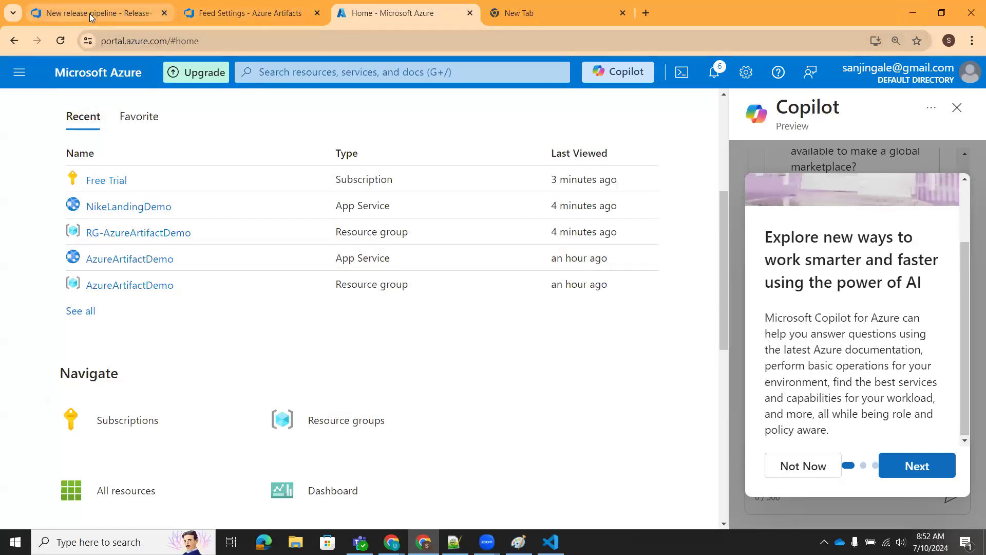
{"action": "key", "text": "ctrl+1"}
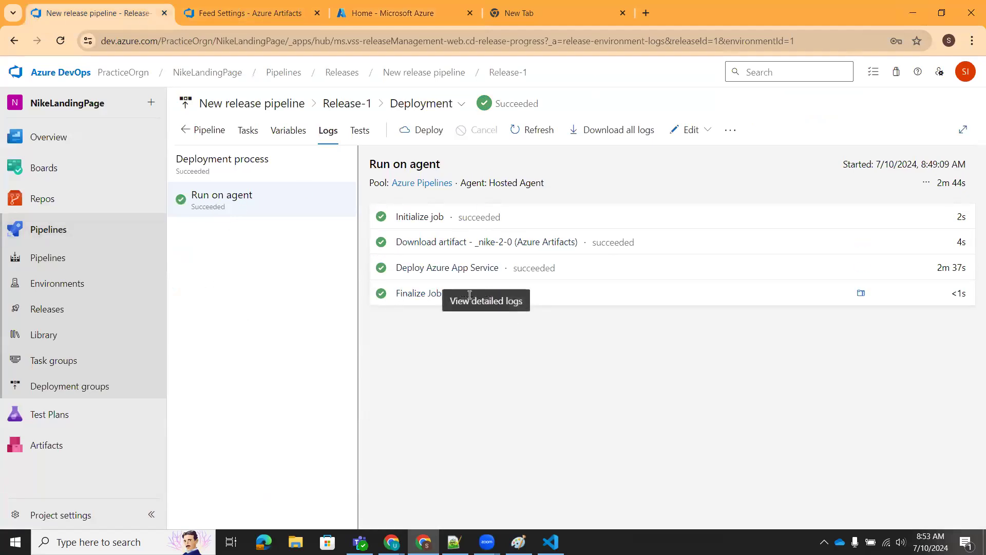
{"action": "left_click", "coordinate": [417, 294]}
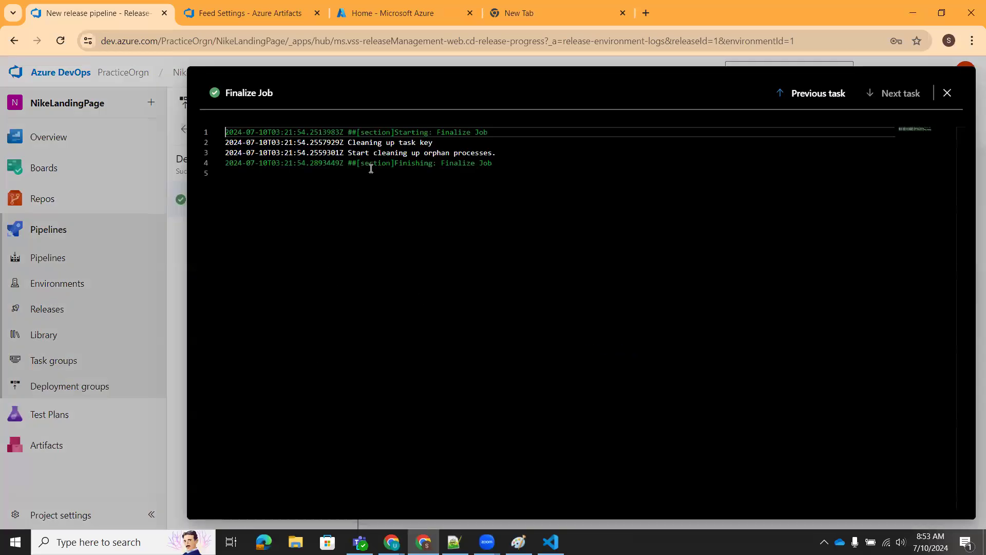
- Open the NikeLandingDemo App Service from the Azure portal's recent resources and close the Copilot pane
{"action": "left_click", "coordinate": [251, 13]}
{"action": "left_click", "coordinate": [398, 10]}
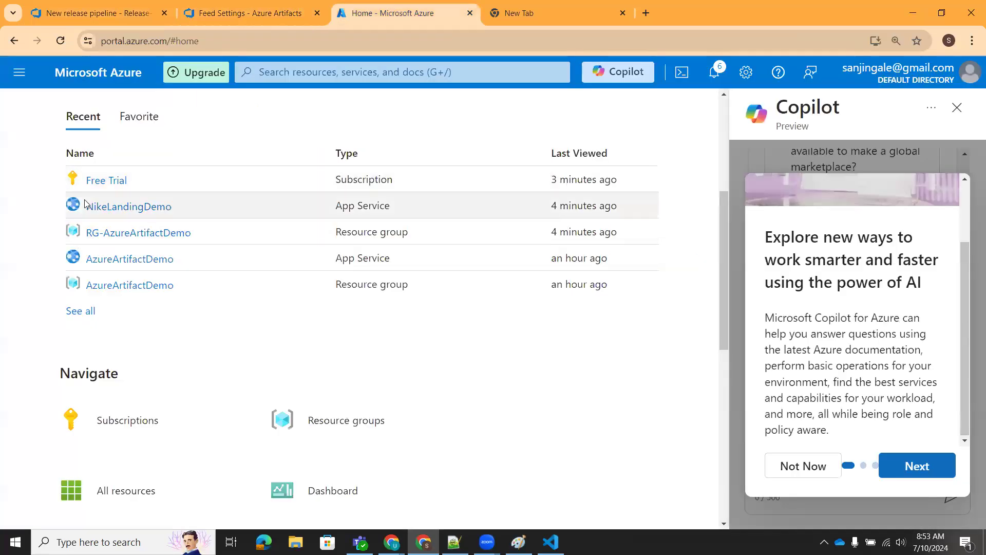
{"action": "left_click", "coordinate": [114, 207]}
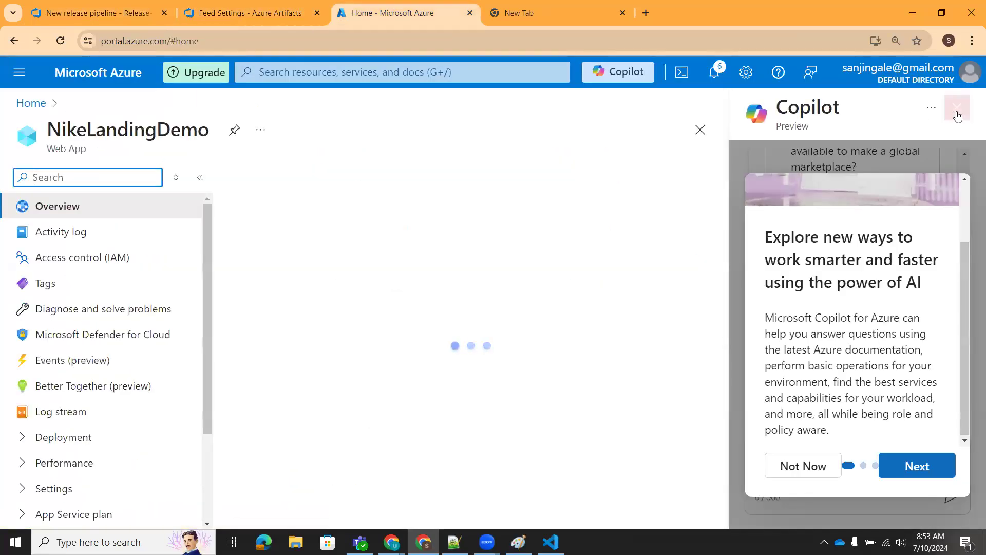
{"action": "left_click", "coordinate": [957, 108]}
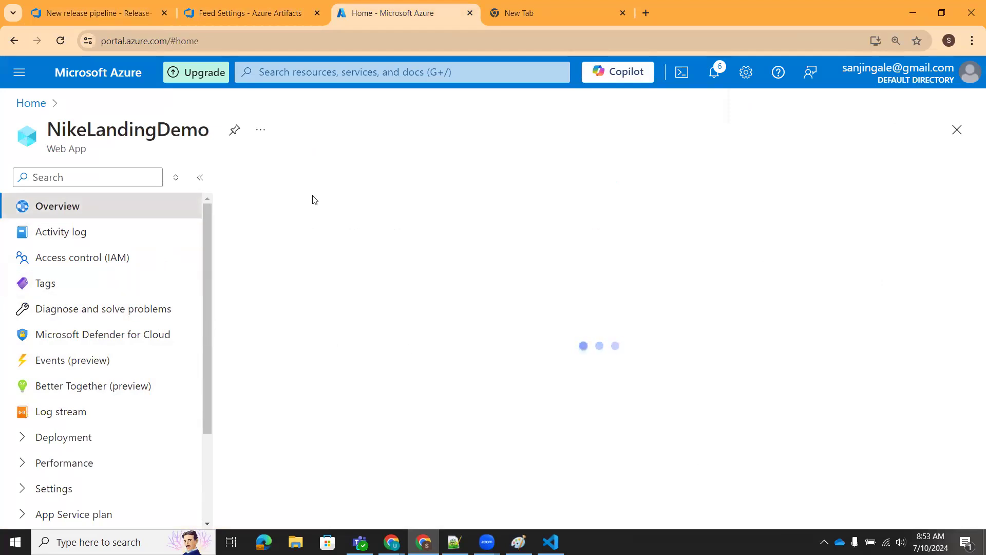
- Return to the Release-1 deployment and close the Finalize Job log
{"action": "left_click", "coordinate": [259, 14]}
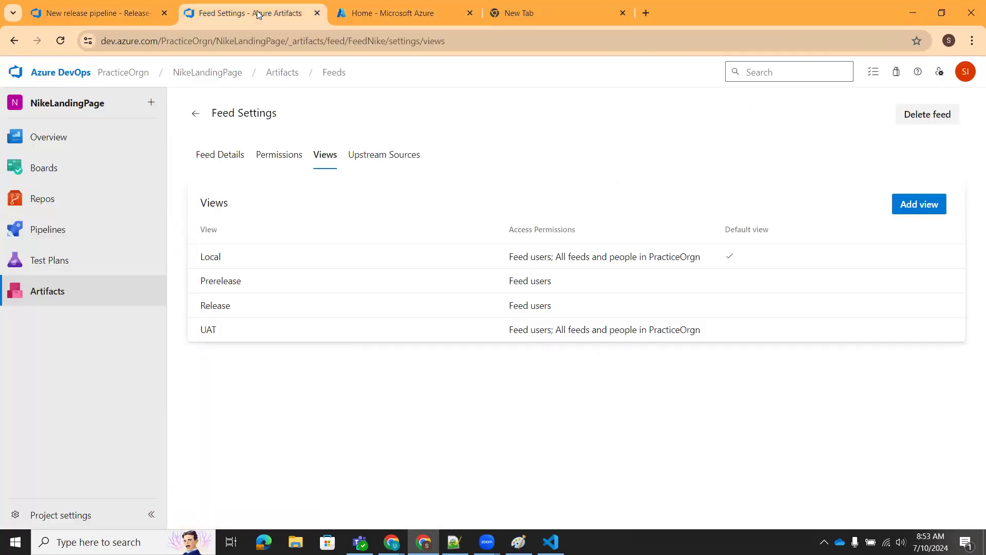
{"action": "left_click", "coordinate": [104, 13]}
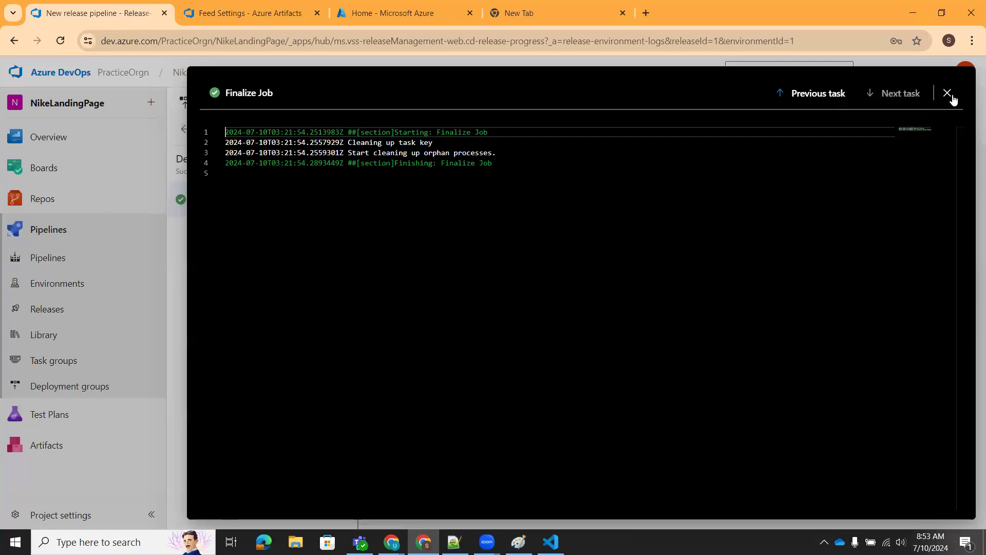
{"action": "key", "text": "Escape"}
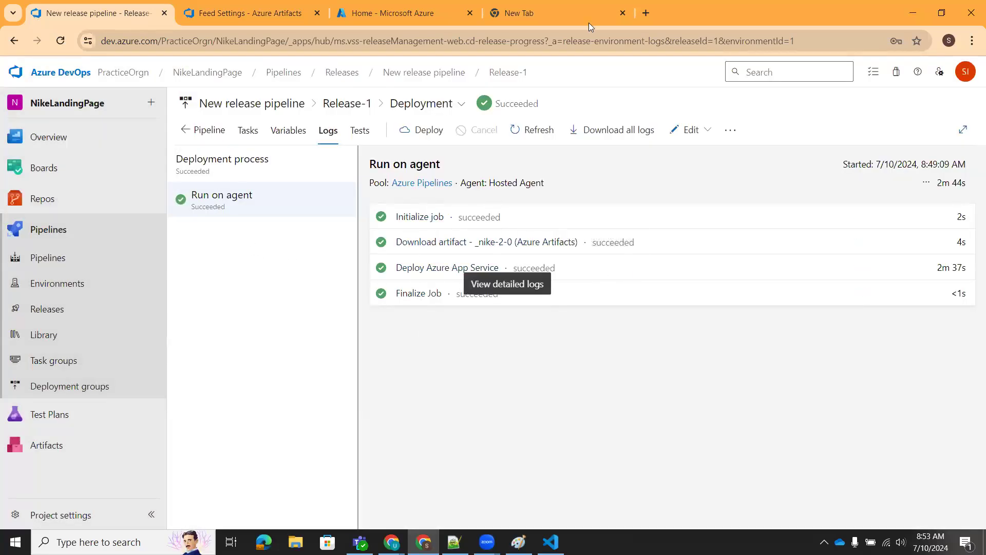
- Reload the Azure portal and reopen the NikeLandingDemo web app's overview from the recent resources
{"action": "left_click", "coordinate": [383, 14]}
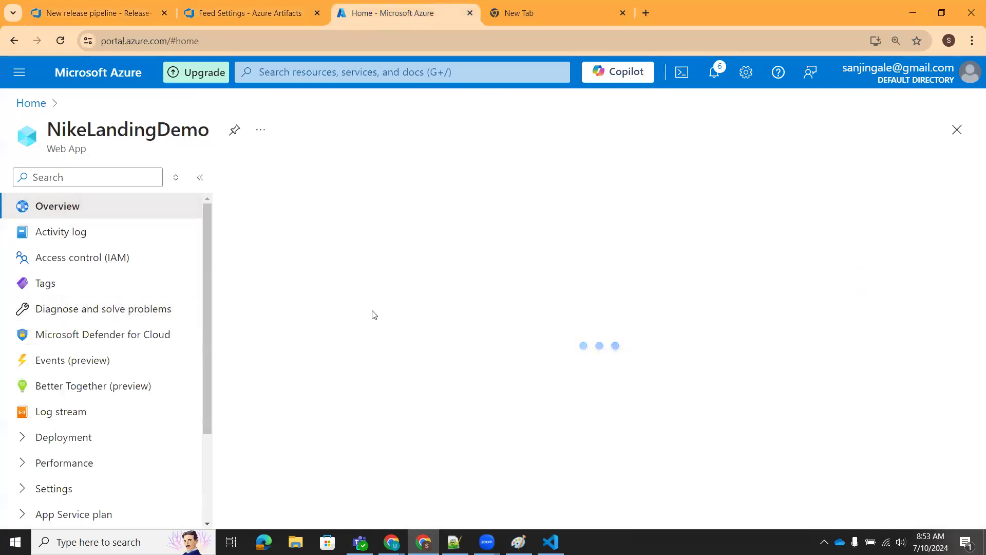
{"action": "left_click", "coordinate": [62, 44]}
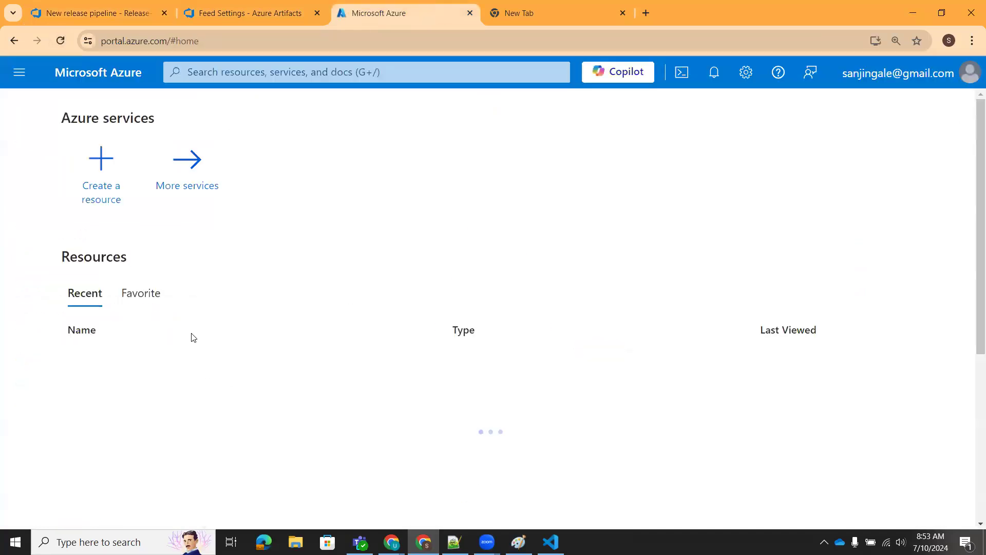
{"action": "left_click", "coordinate": [148, 353]}
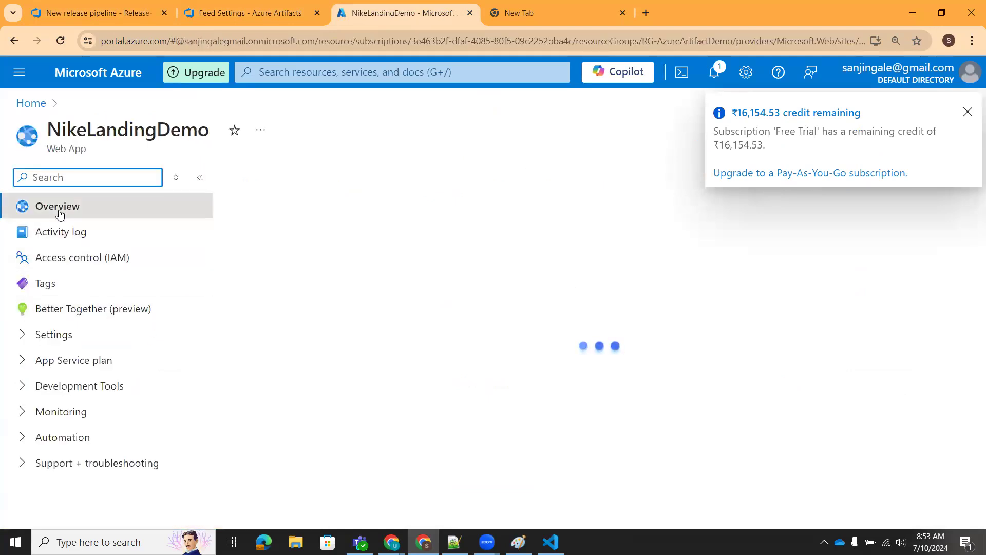
- Browse to the NikeLandingDemo website from its overview in a new tab, and close the blocked blank tab
{"action": "left_click", "coordinate": [268, 179]}
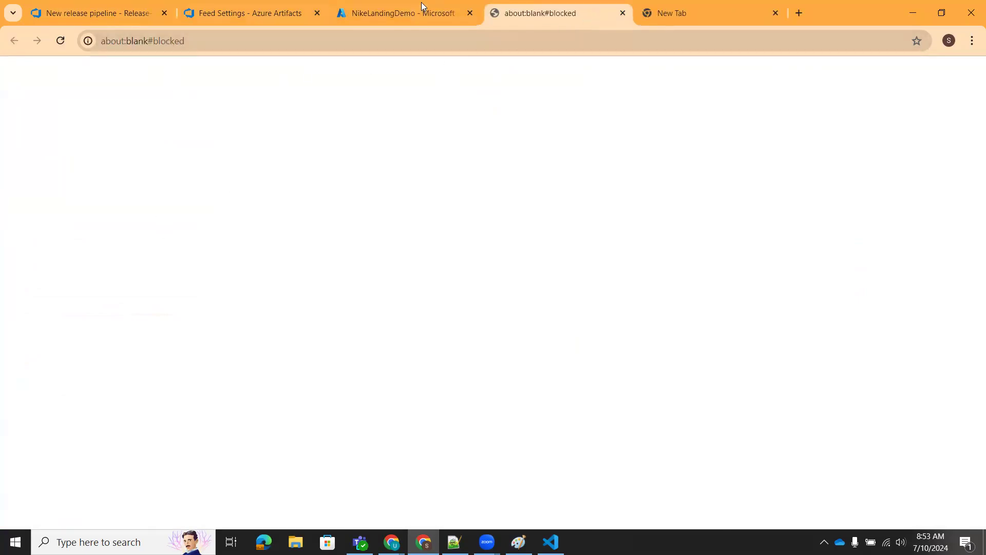
{"action": "left_click", "coordinate": [413, 16]}
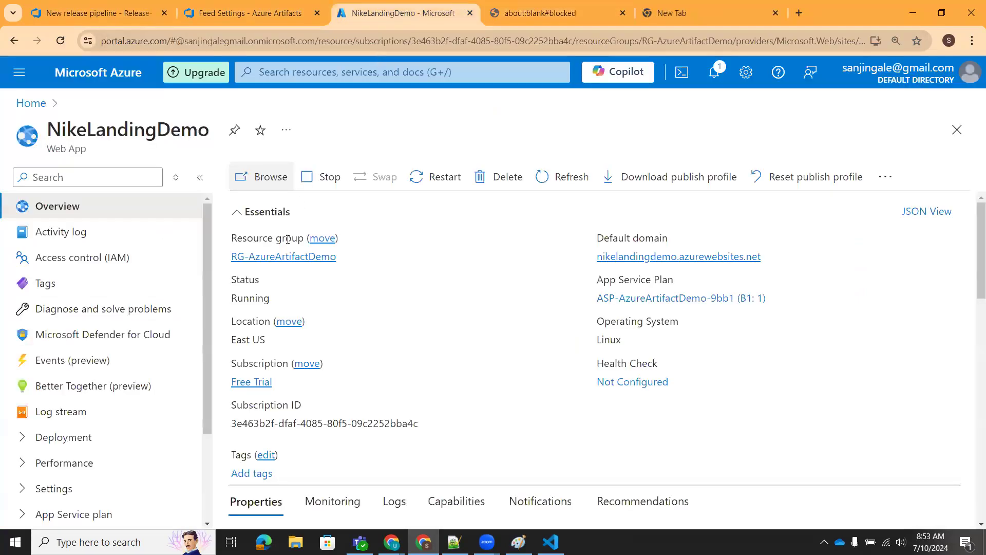
{"action": "left_click", "coordinate": [259, 178]}
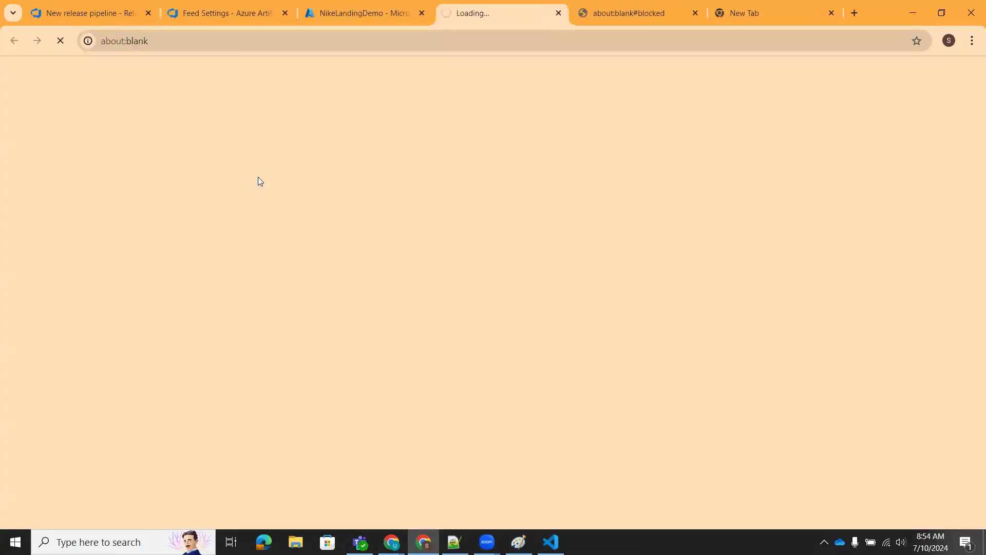
{"action": "left_click", "coordinate": [644, 10]}
{"action": "left_click", "coordinate": [696, 13]}
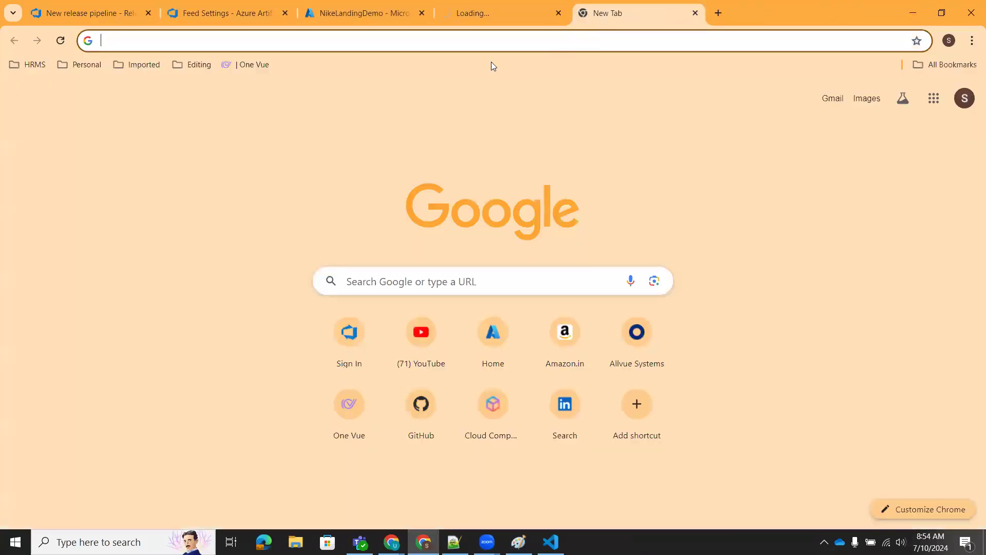
{"action": "left_click", "coordinate": [512, 11]}
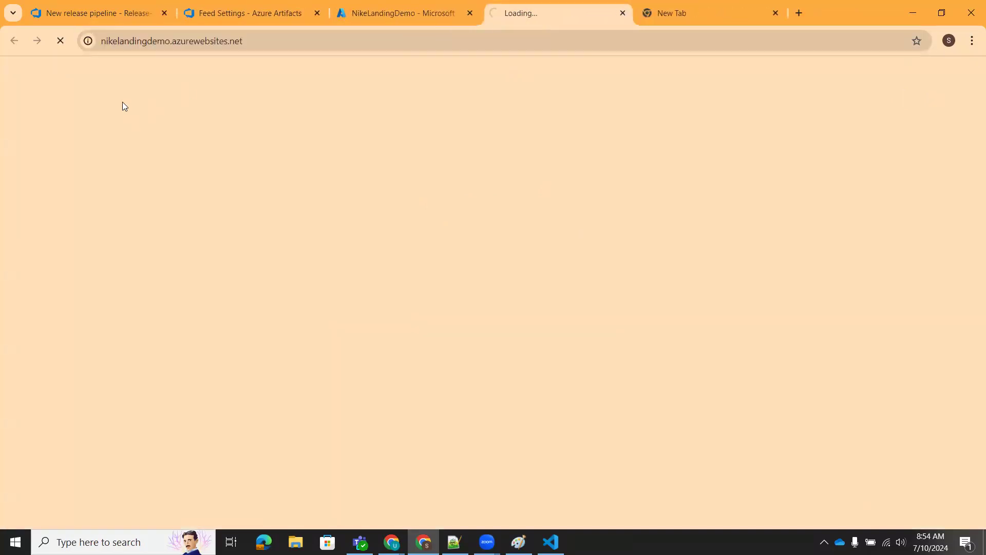
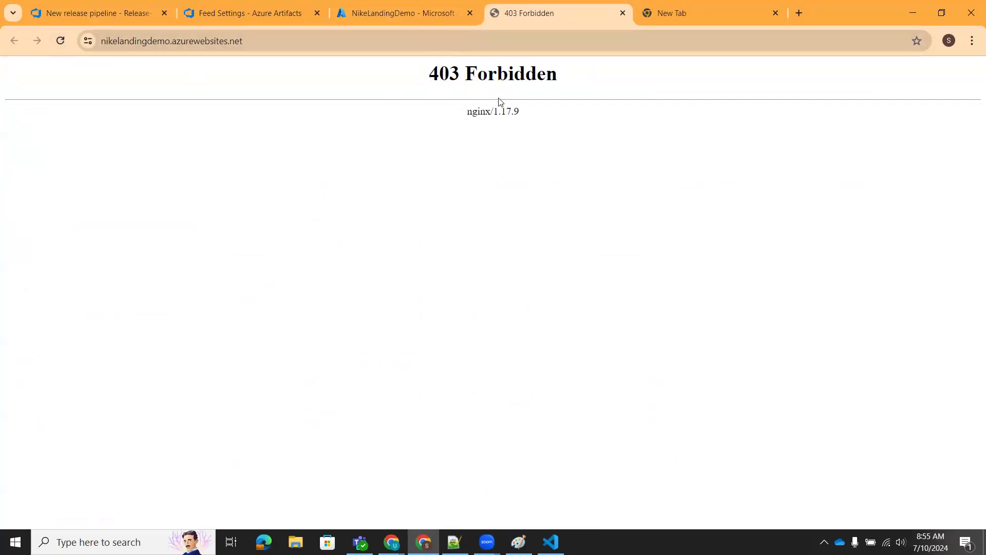
- Review the essentials and properties on the NikeLandingDemo overview, comparing them with the opened website
{"action": "left_click", "coordinate": [406, 8]}
{"action": "left_click", "coordinate": [597, 15]}
{"action": "left_click", "coordinate": [427, 13]}
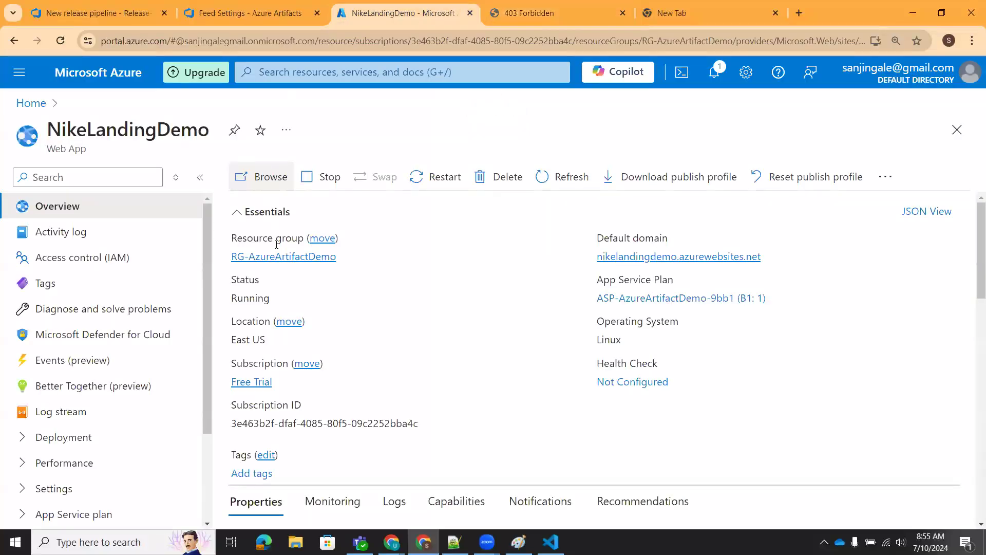
{"action": "left_click", "coordinate": [563, 13]}
{"action": "left_click", "coordinate": [373, 15]}
{"action": "scroll", "coordinate": [420, 353], "scroll_direction": "down", "scroll_amount": 5}
{"action": "scroll", "coordinate": [420, 352], "scroll_direction": "up", "scroll_amount": 4}
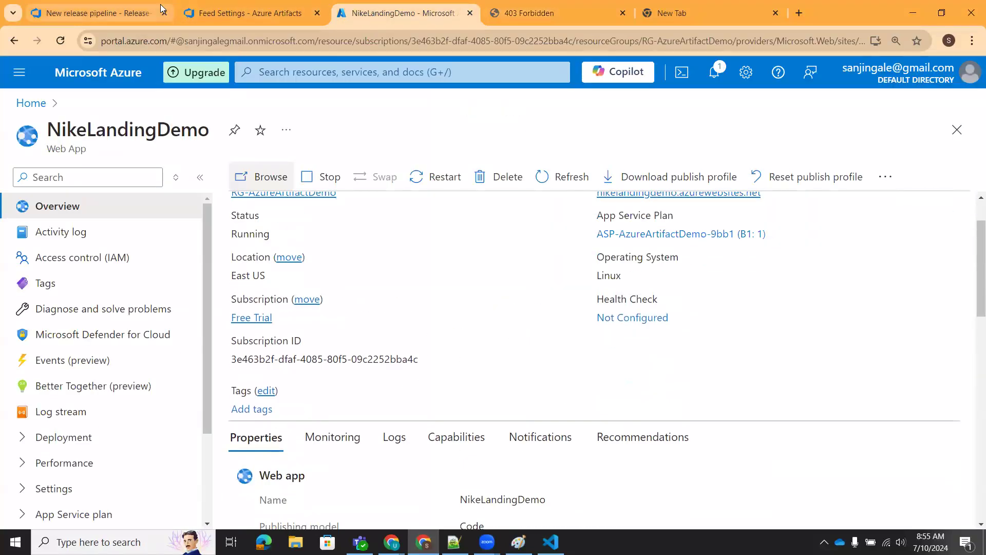
- Open the Deploy Azure App Service log in Release-1 and examine its deployment, history and application URL lines
{"action": "left_click", "coordinate": [111, 15]}
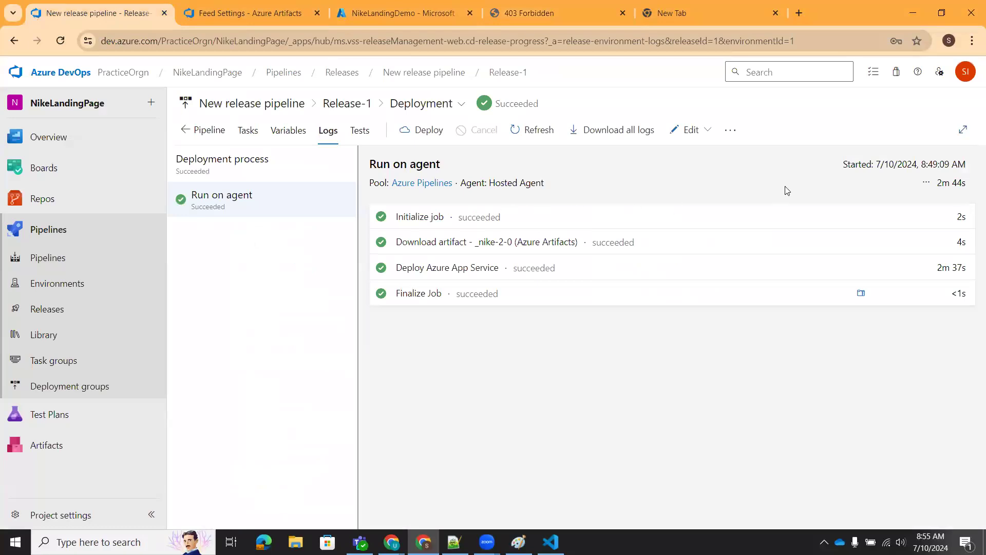
{"action": "left_click", "coordinate": [417, 267]}
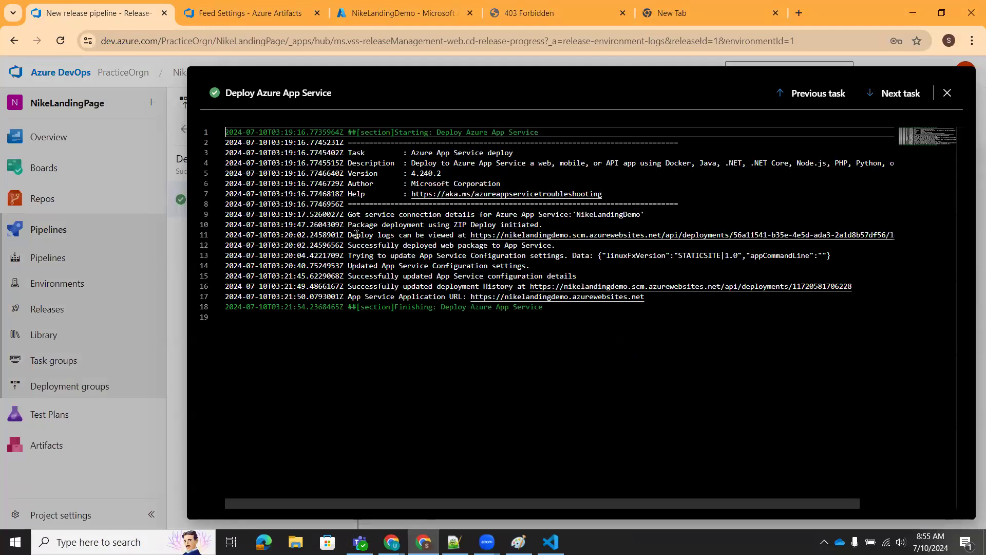
{"action": "left_click_drag", "start_coordinate": [355, 235], "coordinate": [504, 236]}
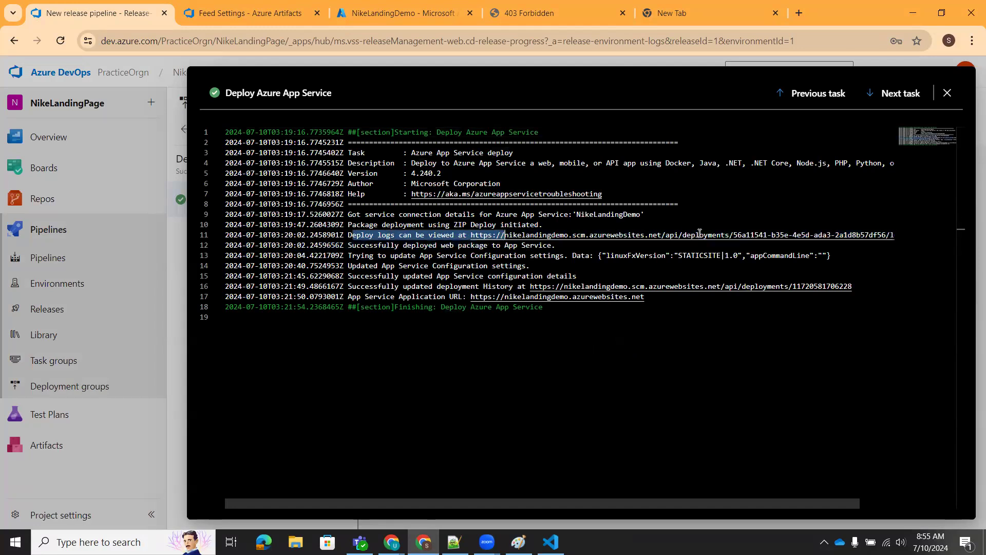
{"action": "left_click_drag", "start_coordinate": [353, 252], "coordinate": [506, 247]}
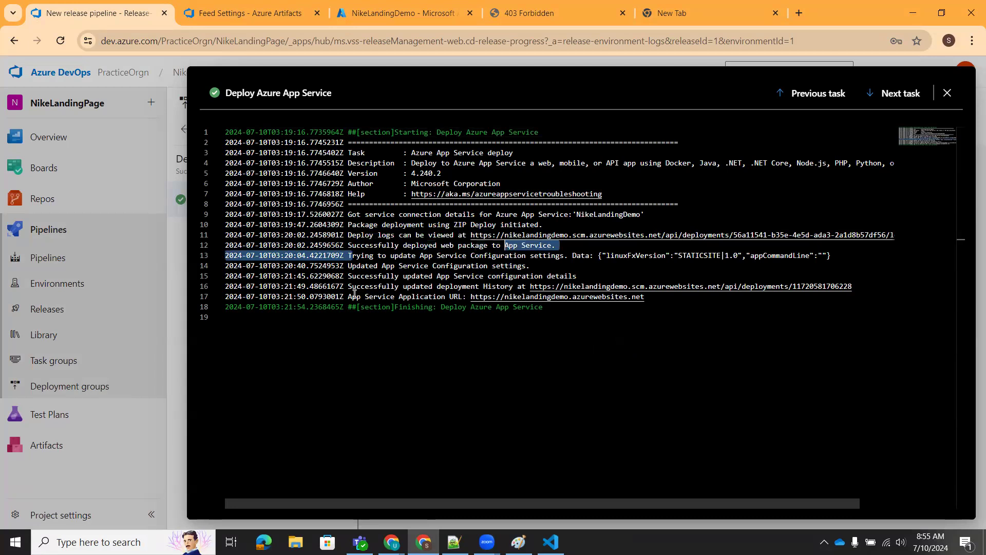
{"action": "left_click_drag", "start_coordinate": [348, 286], "coordinate": [507, 283]}
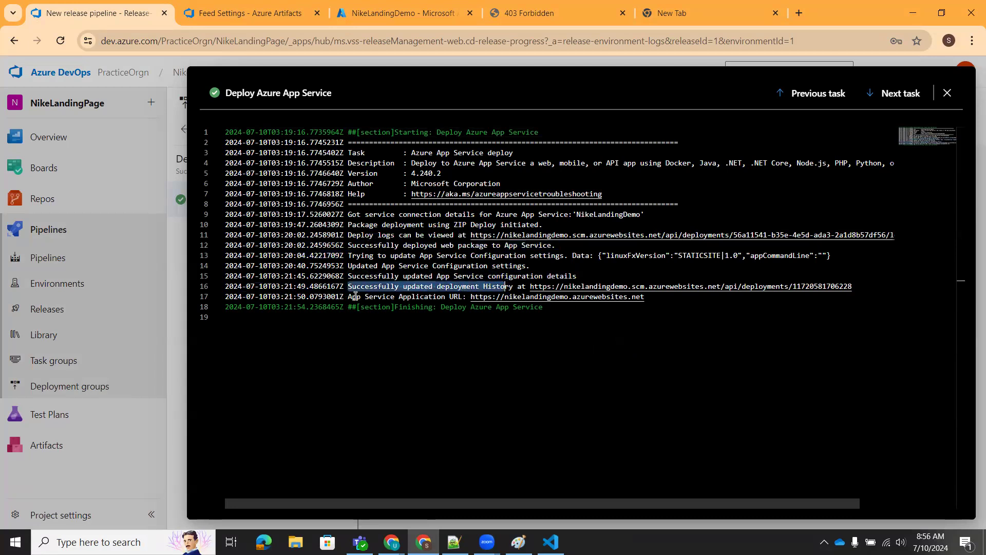
{"action": "left_click_drag", "start_coordinate": [353, 297], "coordinate": [426, 296]}
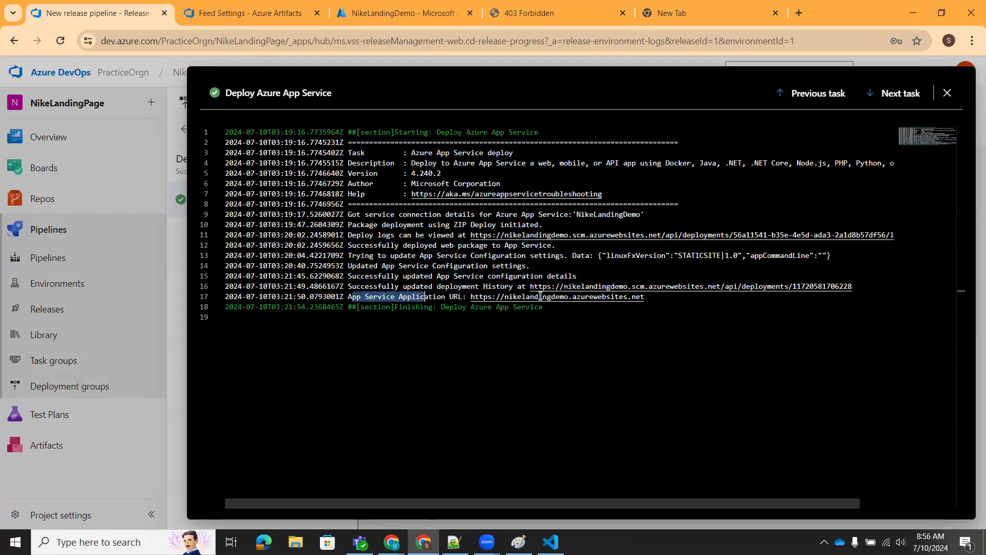
{"action": "left_click", "coordinate": [576, 298]}
{"action": "left_click", "coordinate": [556, 297]}
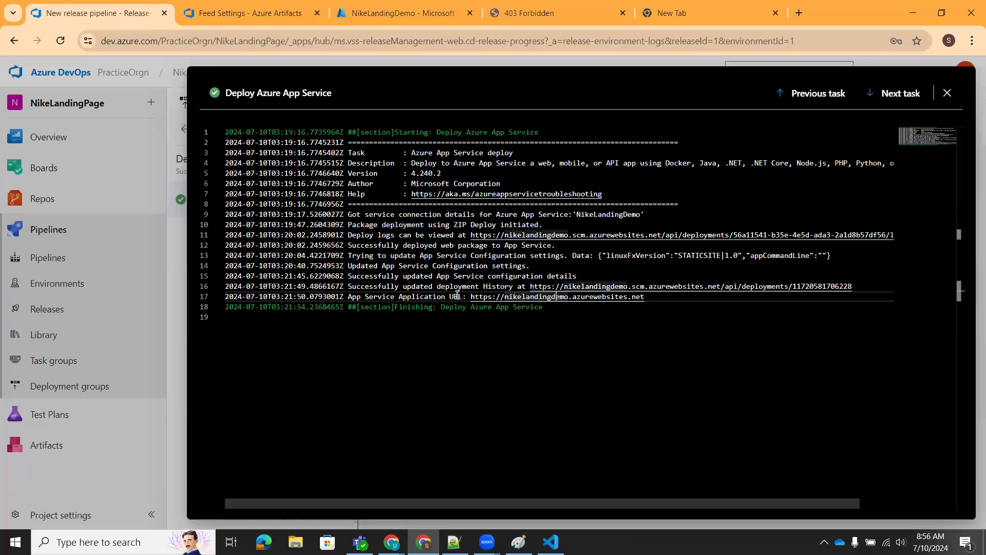
{"action": "left_click_drag", "start_coordinate": [471, 297], "coordinate": [653, 295]}
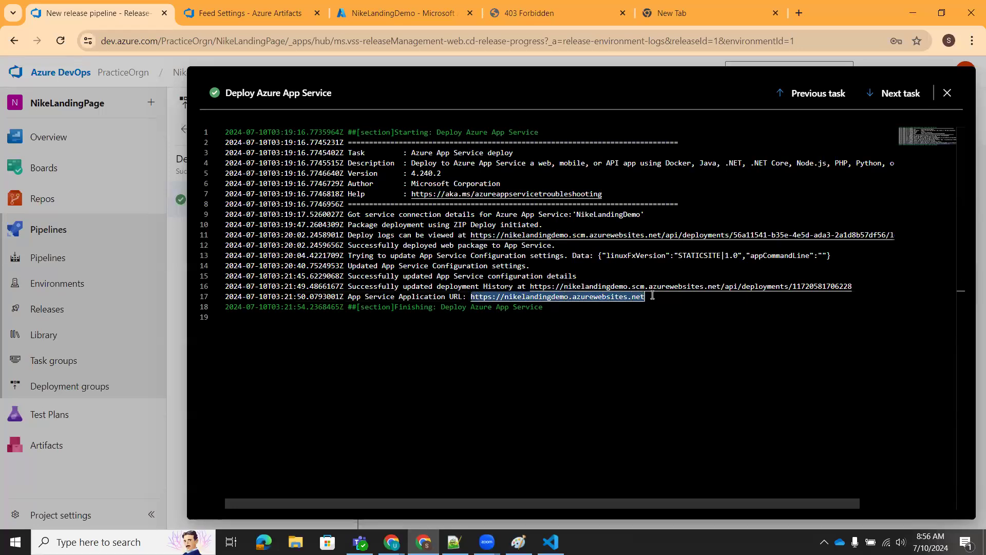
{"action": "key", "text": "ctrl+c"}
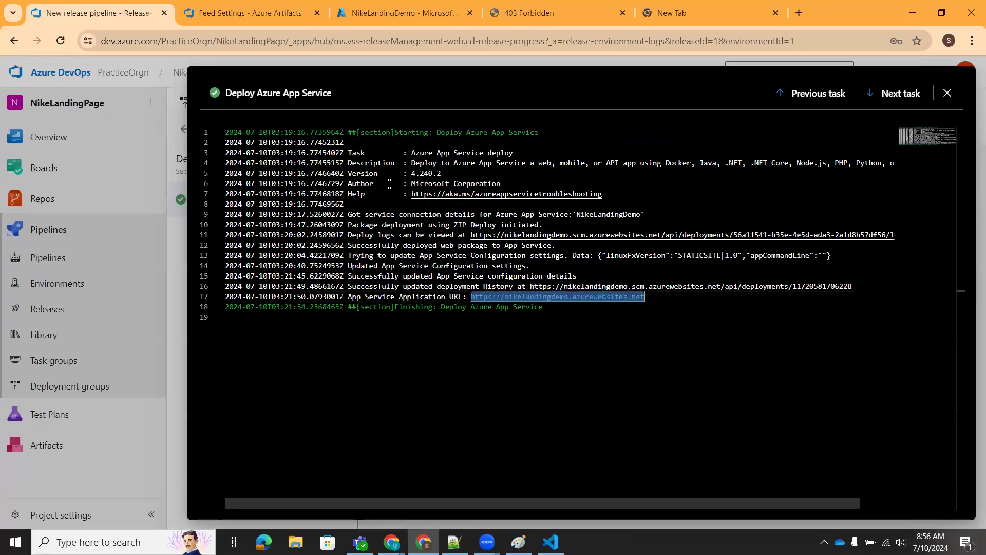
{"action": "left_click", "coordinate": [713, 11]}
{"action": "key", "text": "ctrl+v"}
{"action": "key", "text": "Return"}
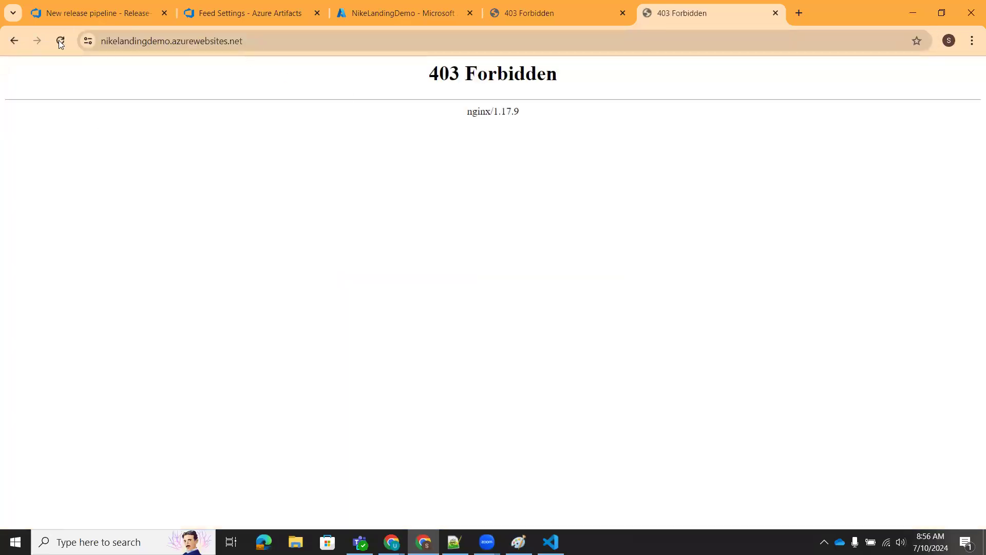
- Recheck the opened website against the NikeLandingDemo overview and look through the web app's service menu for troubleshooting pages
{"action": "left_click", "coordinate": [544, 13]}
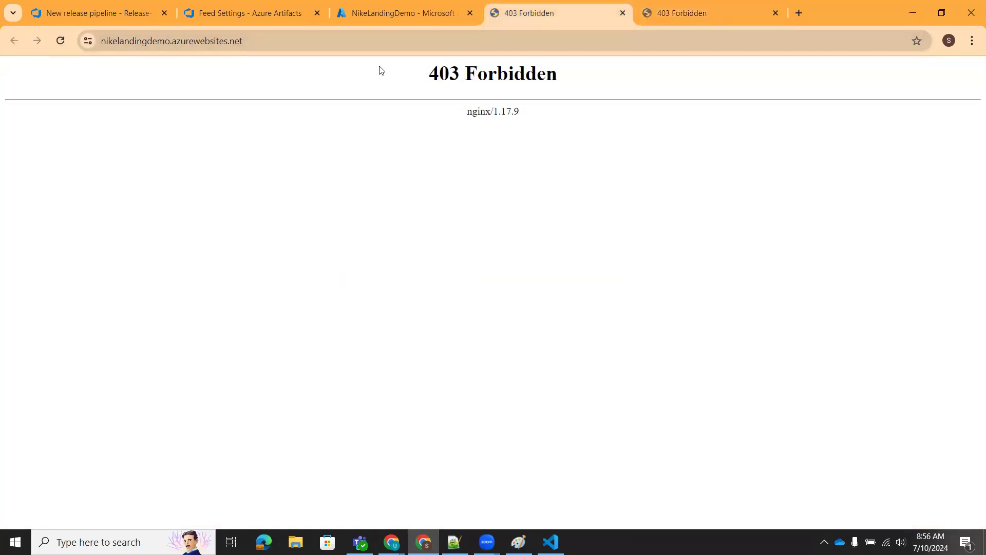
{"action": "left_click", "coordinate": [421, 10]}
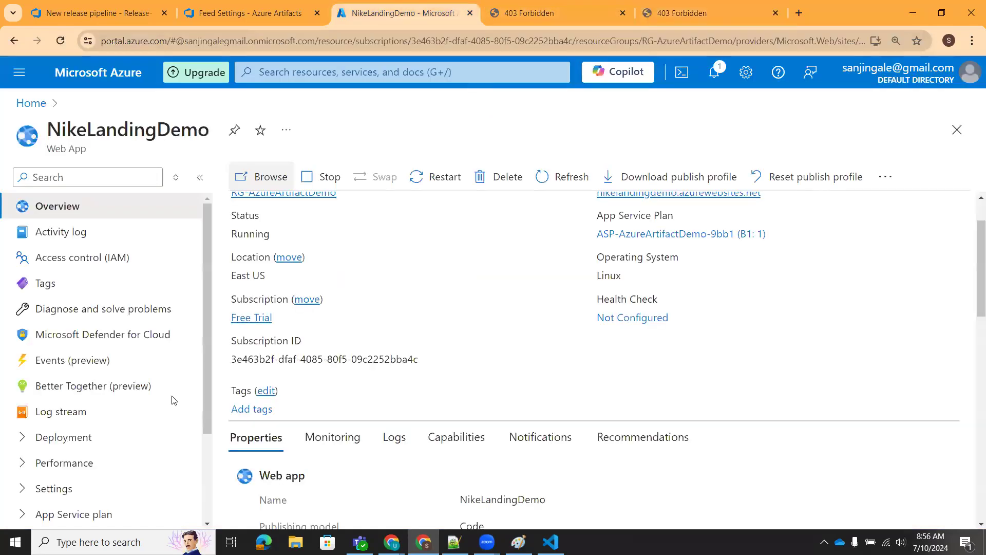
{"action": "scroll", "coordinate": [81, 414], "scroll_direction": "down", "scroll_amount": 3}
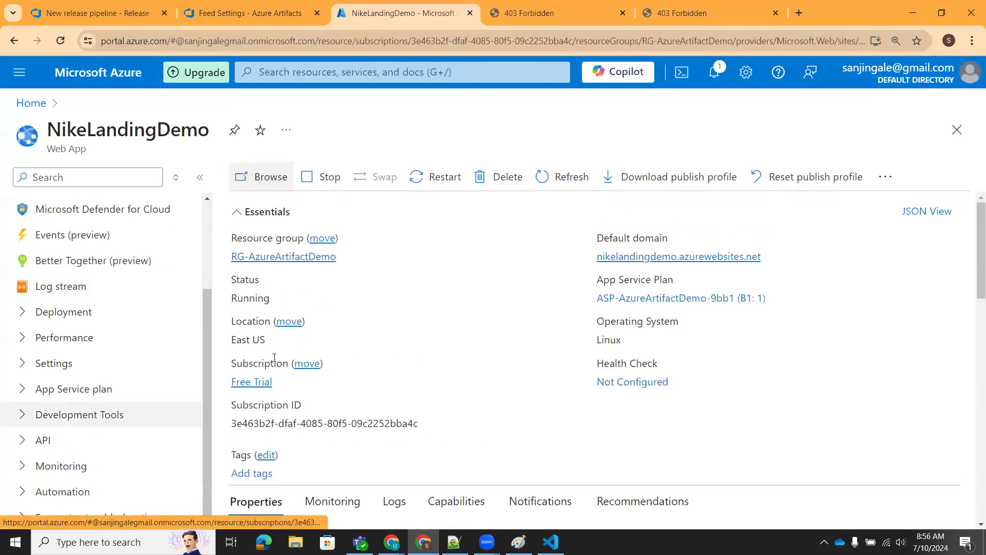
{"action": "left_click", "coordinate": [554, 15]}
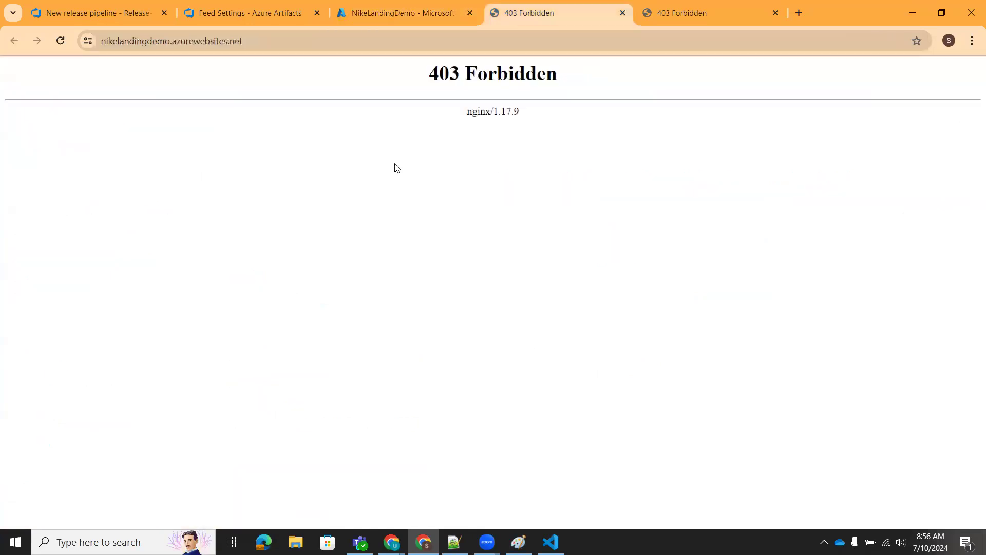
{"action": "left_click", "coordinate": [405, 8]}
{"action": "scroll", "coordinate": [77, 360], "scroll_direction": "up", "scroll_amount": 3}
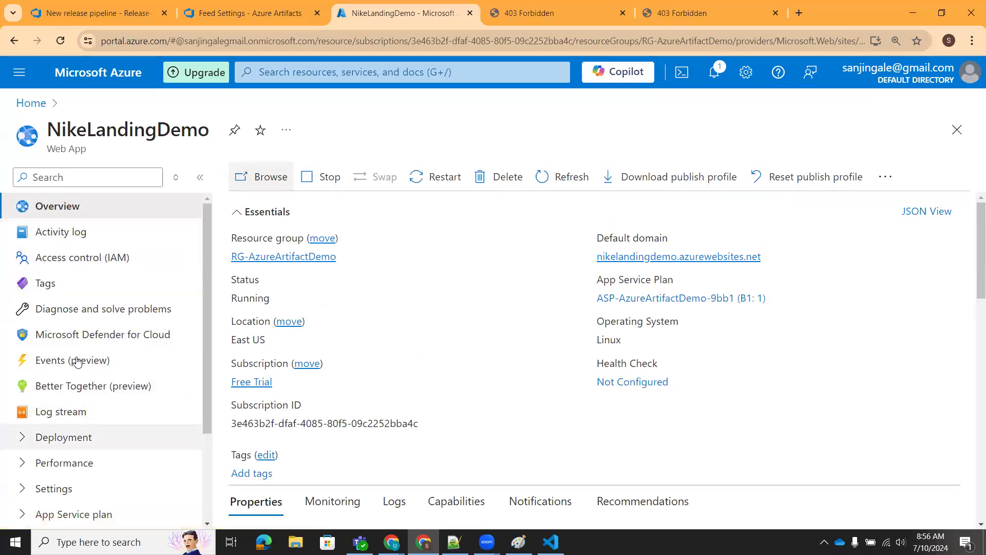
{"action": "scroll", "coordinate": [102, 397], "scroll_direction": "down", "scroll_amount": 2}
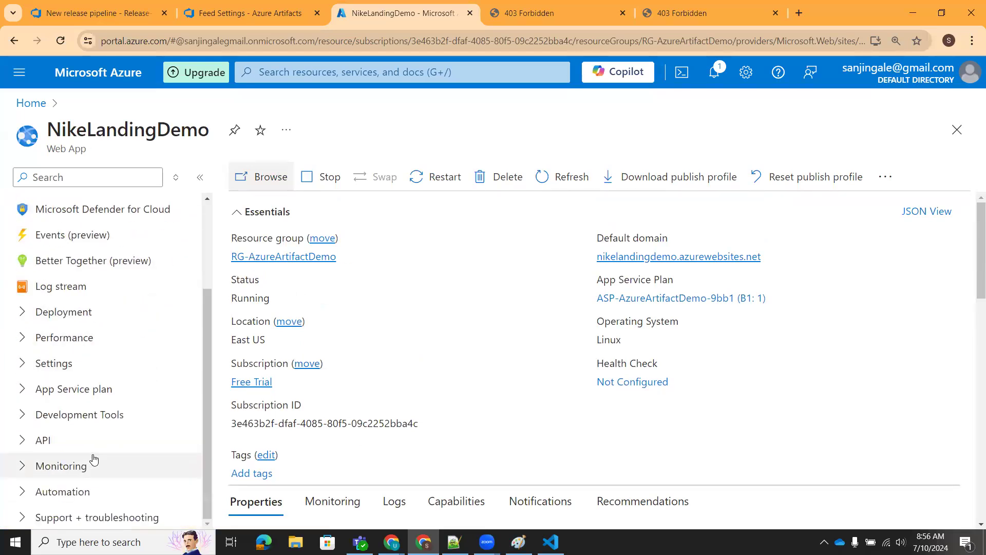
{"action": "scroll", "coordinate": [77, 483], "scroll_direction": "up", "scroll_amount": 3}
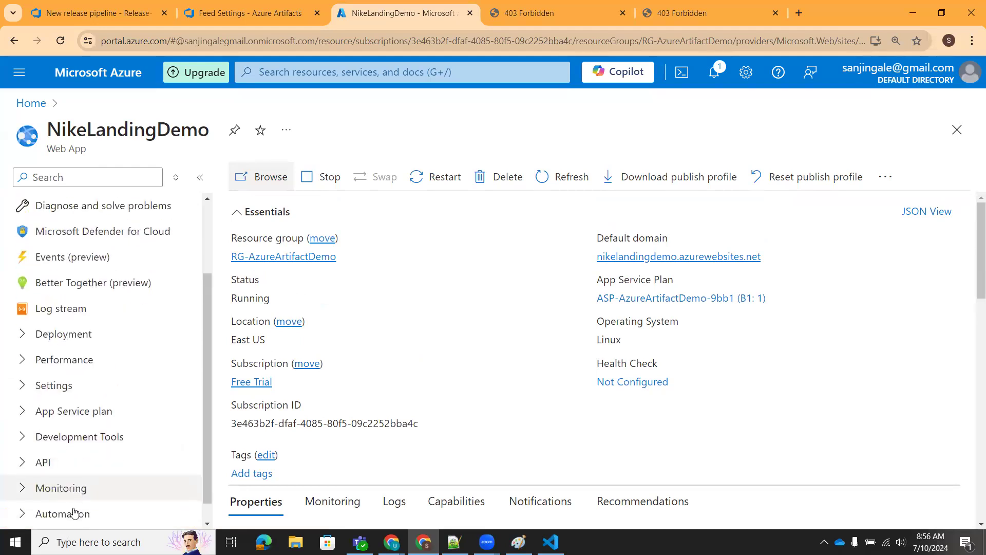
- Look at the Diagnose and solve problems page and the Log stream page of NikeLandingDemo
{"action": "left_click", "coordinate": [105, 309]}
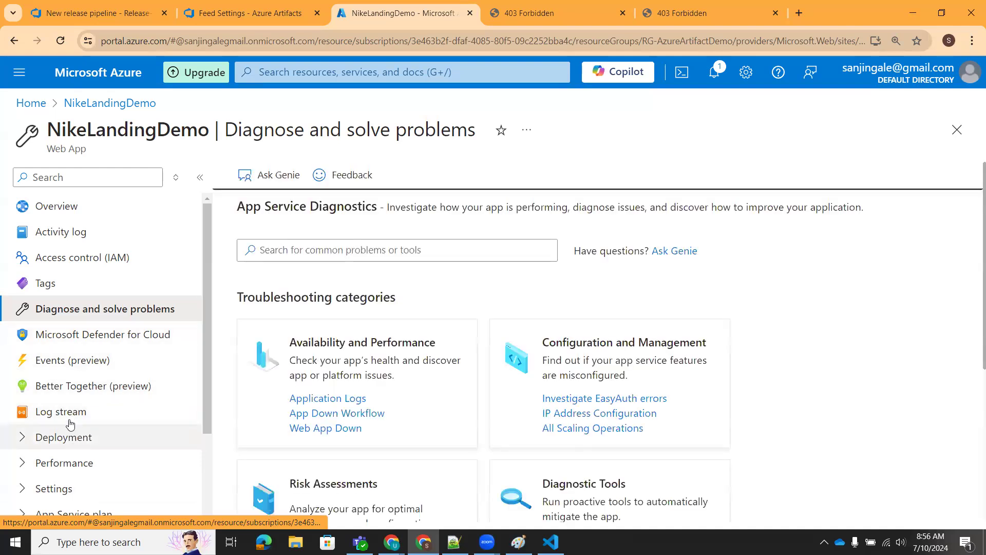
{"action": "left_click", "coordinate": [70, 419]}
{"action": "left_click_drag", "start_coordinate": [202, 353], "coordinate": [203, 447]}
- Expand the Deployment section of NikeLandingDemo and view the Deployment Center's source and build settings
{"action": "left_click", "coordinate": [23, 366]}
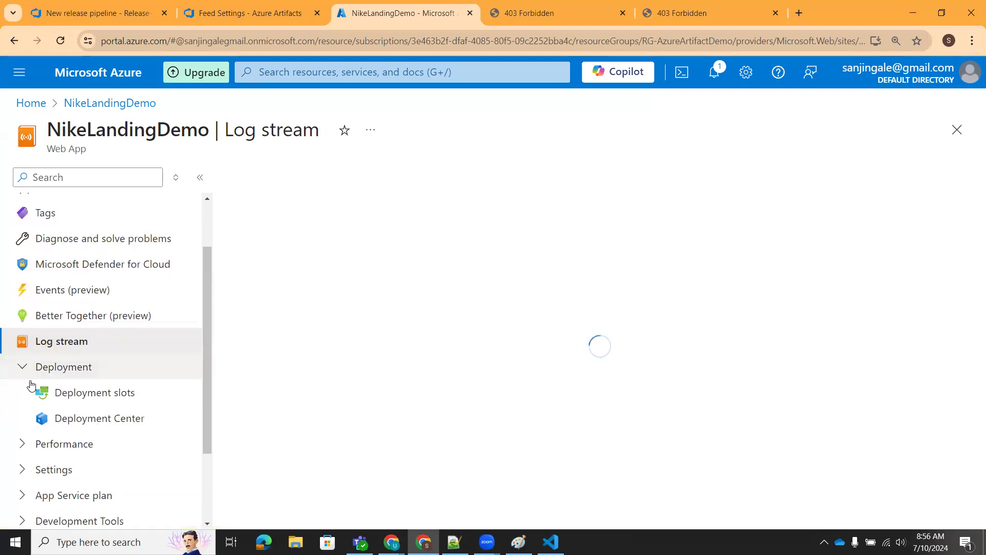
{"action": "left_click", "coordinate": [109, 397]}
{"action": "left_click", "coordinate": [92, 418]}
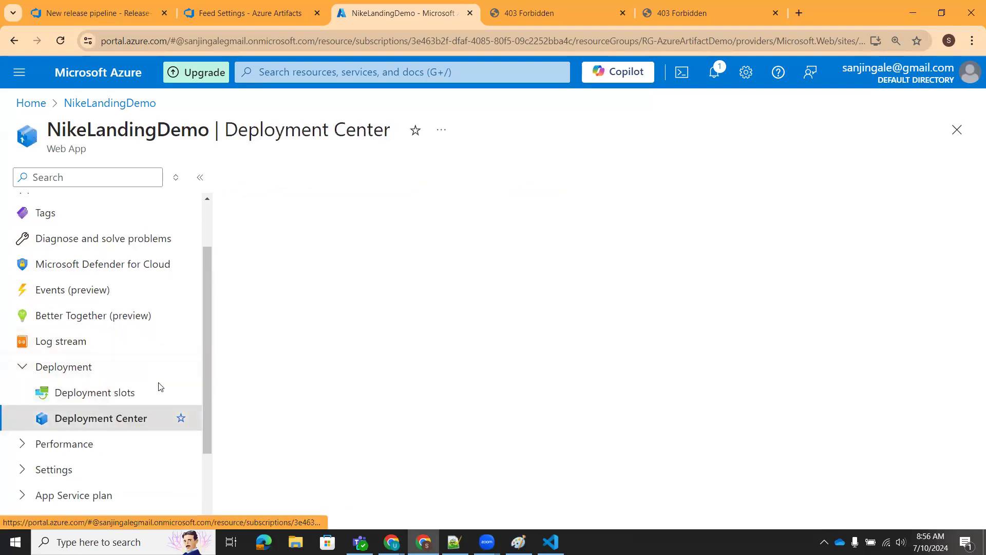
{"action": "scroll", "coordinate": [37, 434], "scroll_direction": "down", "scroll_amount": 2}
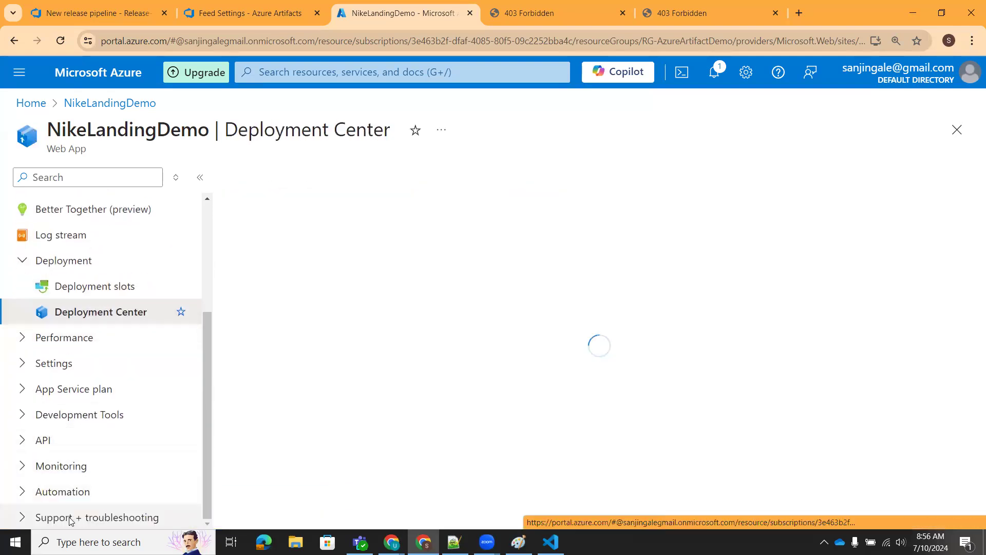
{"action": "scroll", "coordinate": [67, 471], "scroll_direction": "up", "scroll_amount": 3}
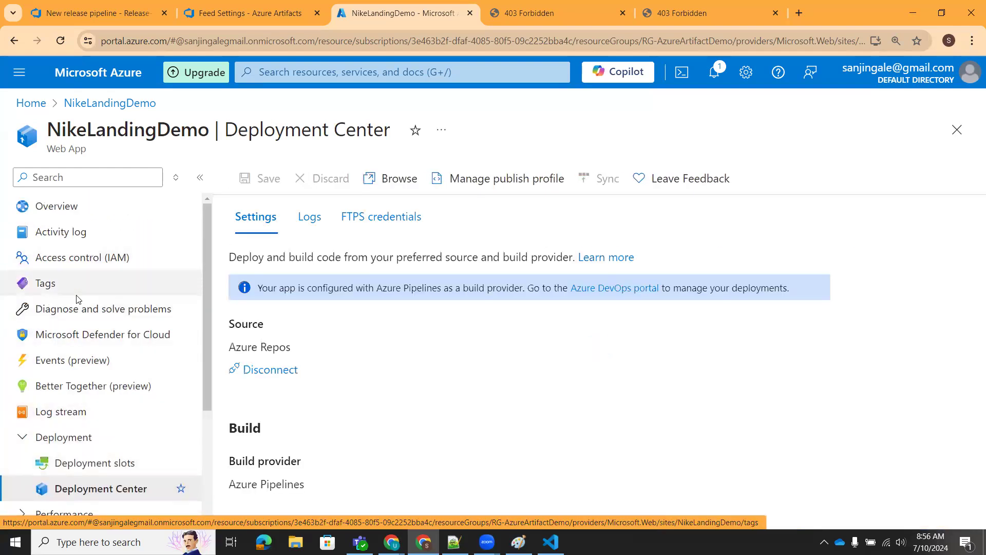
- Review the operations in NikeLandingDemo's activity log and examine its App Service Diagnostics page
{"action": "left_click", "coordinate": [56, 232]}
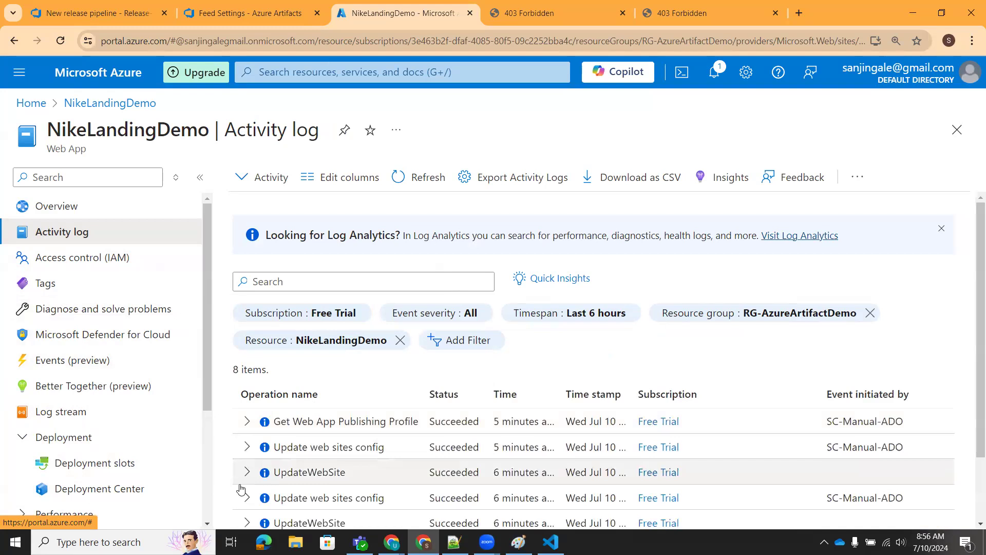
{"action": "scroll", "coordinate": [851, 434], "scroll_direction": "down", "scroll_amount": 2}
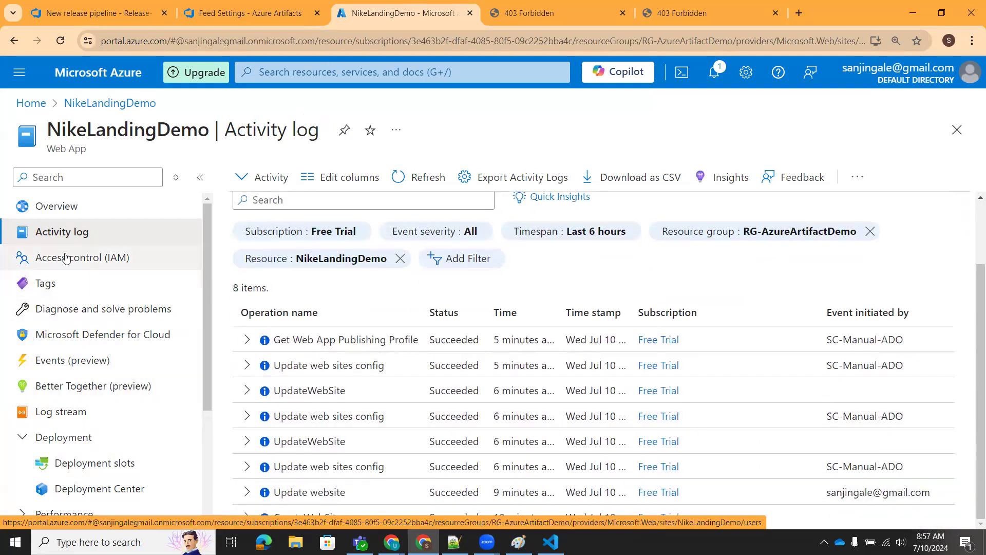
{"action": "left_click", "coordinate": [63, 316]}
{"action": "scroll", "coordinate": [354, 353], "scroll_direction": "down", "scroll_amount": 5}
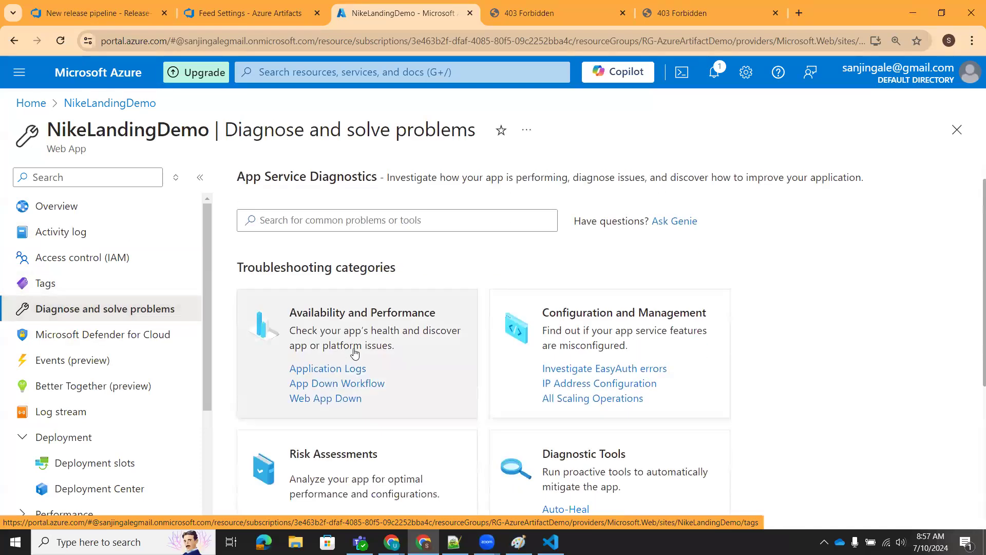
{"action": "scroll", "coordinate": [339, 393], "scroll_direction": "up", "scroll_amount": 5}
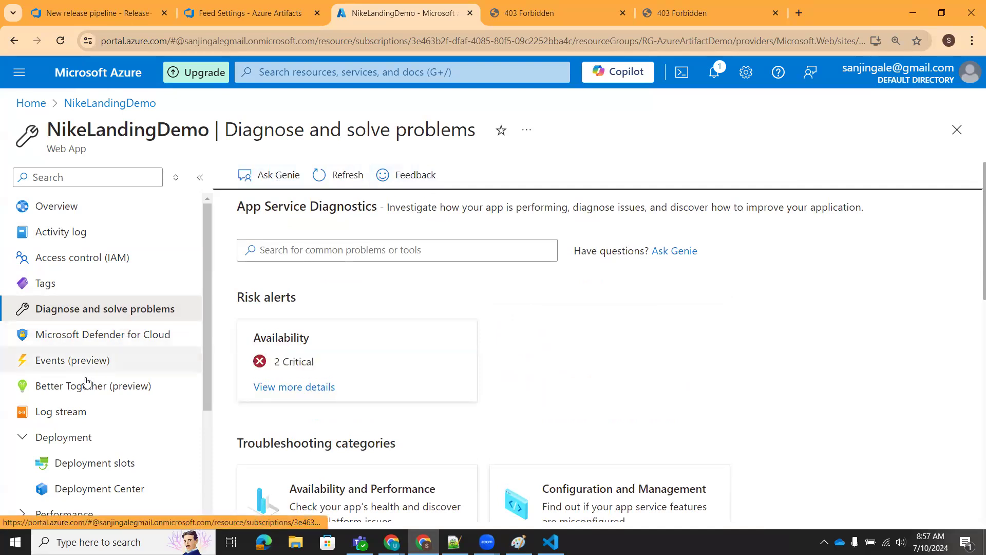
- Check the event subscriptions on NikeLandingDemo's Events (preview) page
{"action": "left_click", "coordinate": [100, 360]}
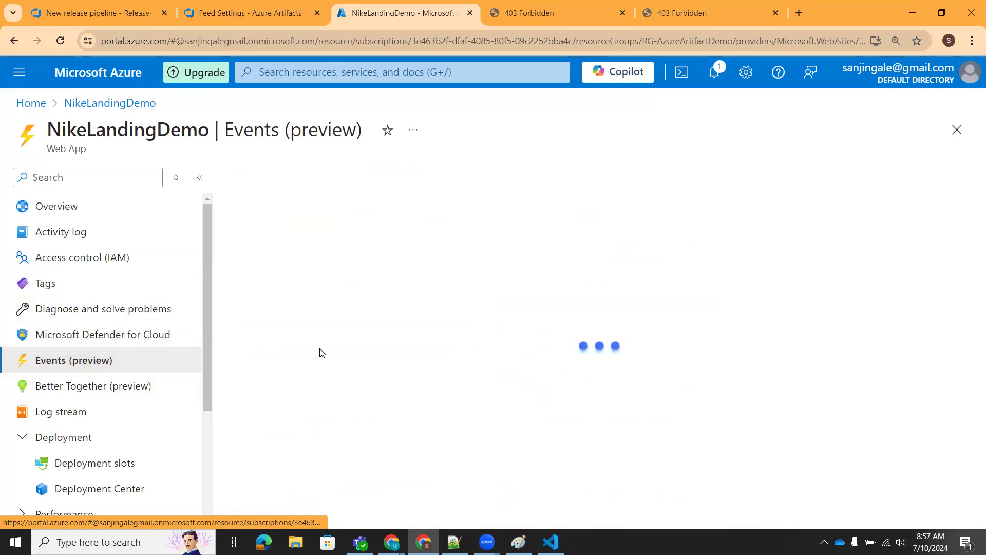
{"action": "left_click", "coordinate": [256, 207]}
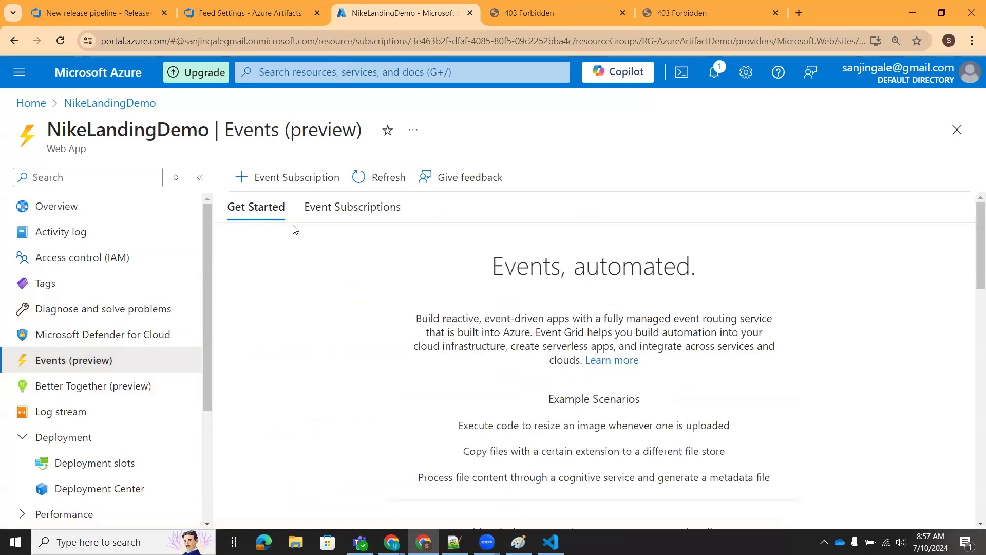
{"action": "left_click", "coordinate": [359, 208]}
- Return to the Deployment Center of NikeLandingDemo and review its deployment logs
{"action": "scroll", "coordinate": [97, 450], "scroll_direction": "down", "scroll_amount": 3}
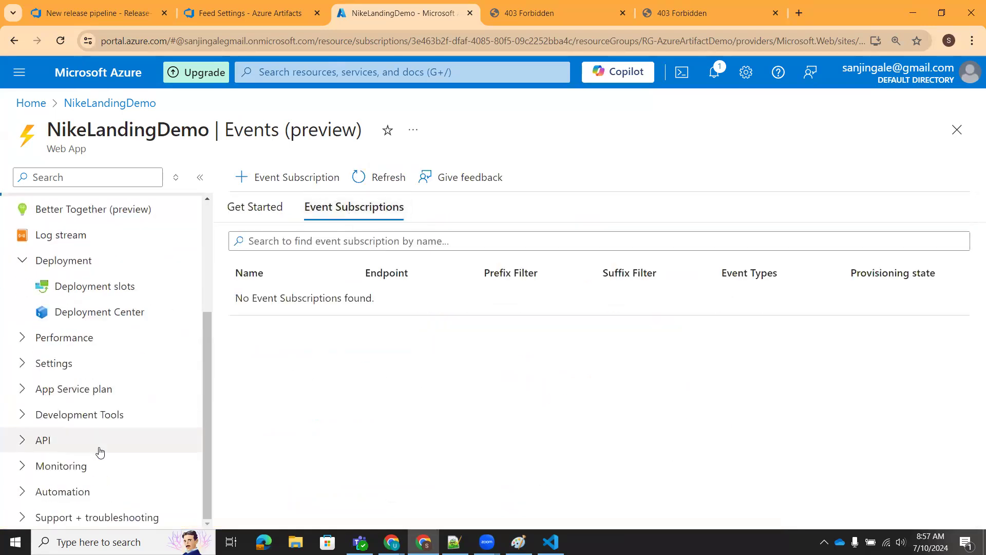
{"action": "left_click", "coordinate": [82, 314]}
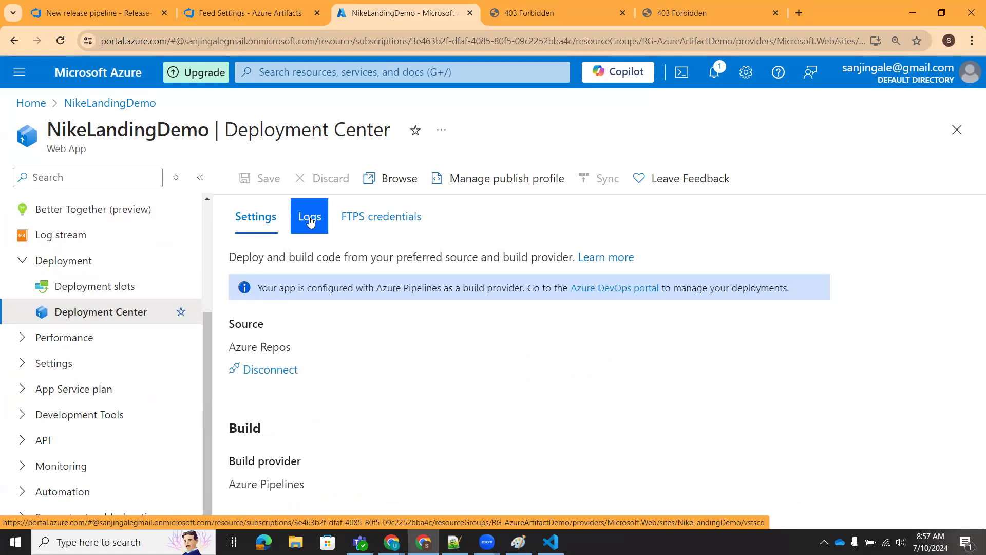
{"action": "left_click", "coordinate": [310, 220]}
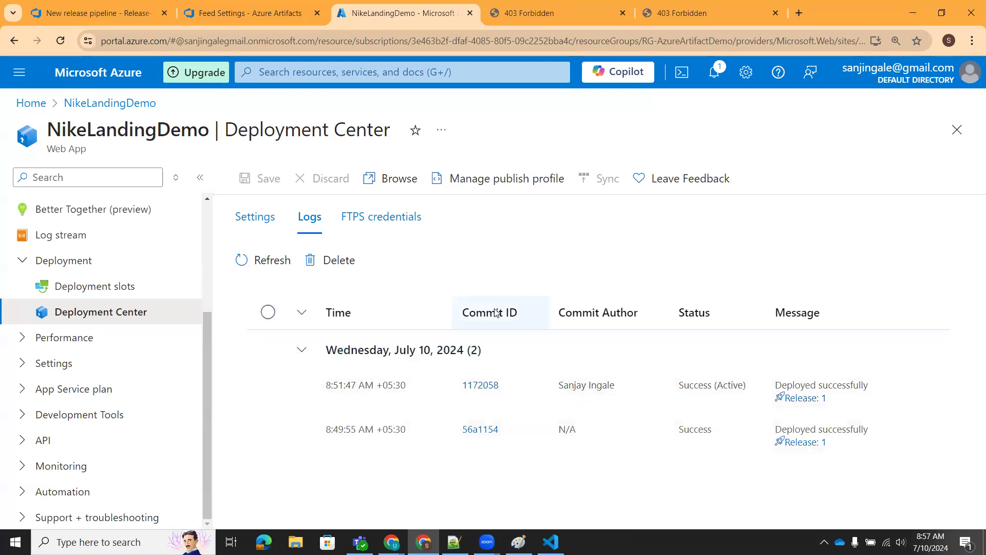
{"action": "left_click", "coordinate": [569, 8]}
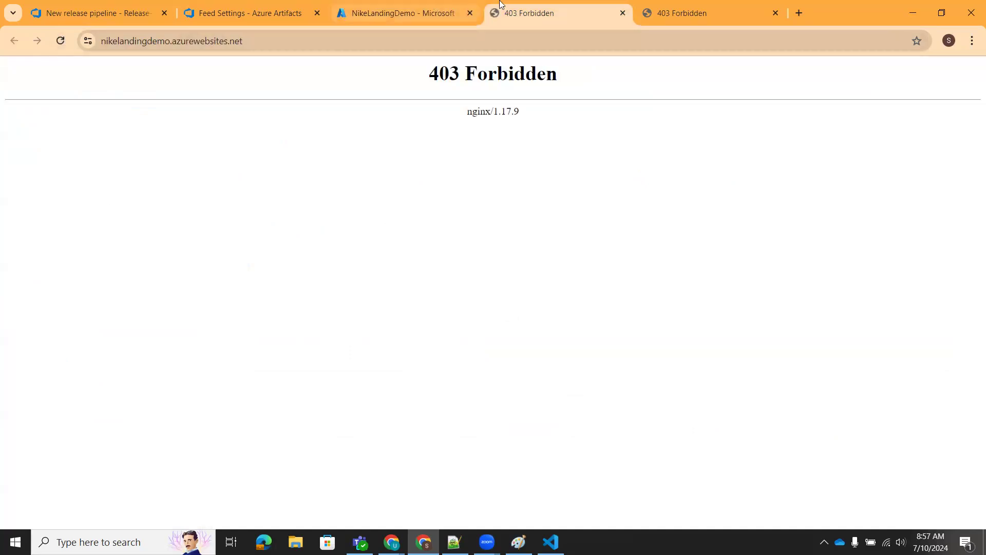
{"action": "left_click", "coordinate": [718, 15]}
{"action": "left_click", "coordinate": [231, 15]}
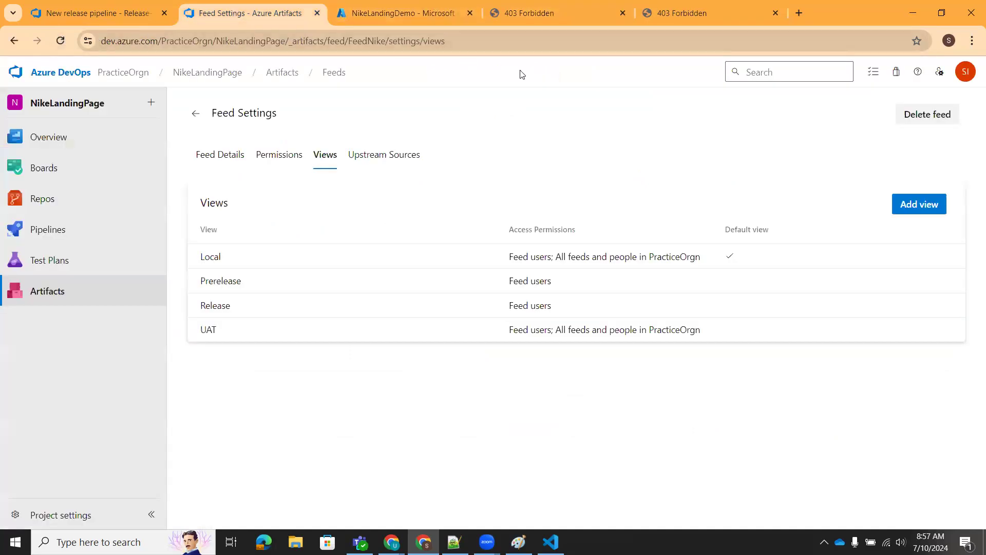
{"action": "left_click", "coordinate": [524, 8]}
{"action": "left_click", "coordinate": [713, 12]}
{"action": "left_click", "coordinate": [340, 17]}
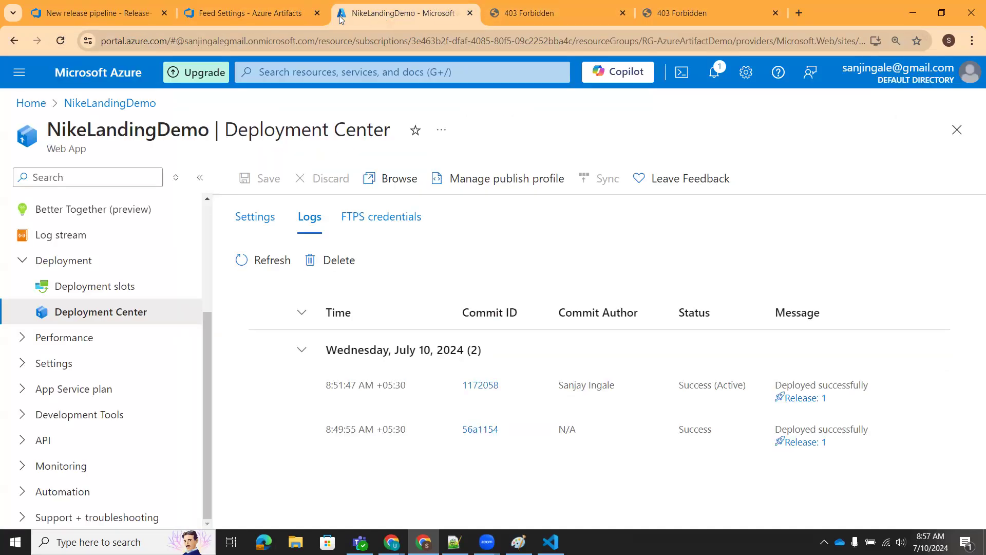
{"action": "left_click", "coordinate": [227, 16]}
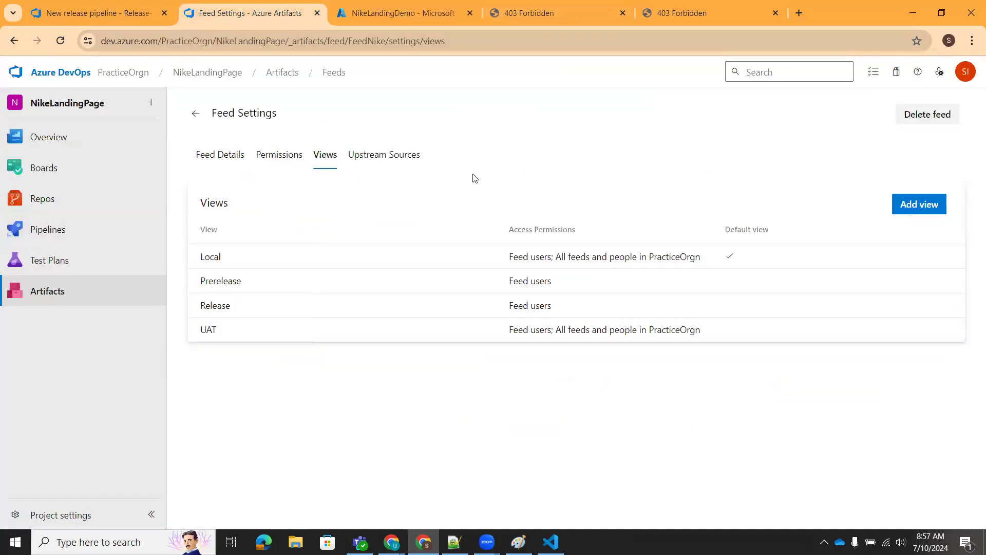
{"action": "left_click", "coordinate": [554, 8]}
{"action": "left_click", "coordinate": [283, 8]}
{"action": "key", "text": "ctrl+Tab"}
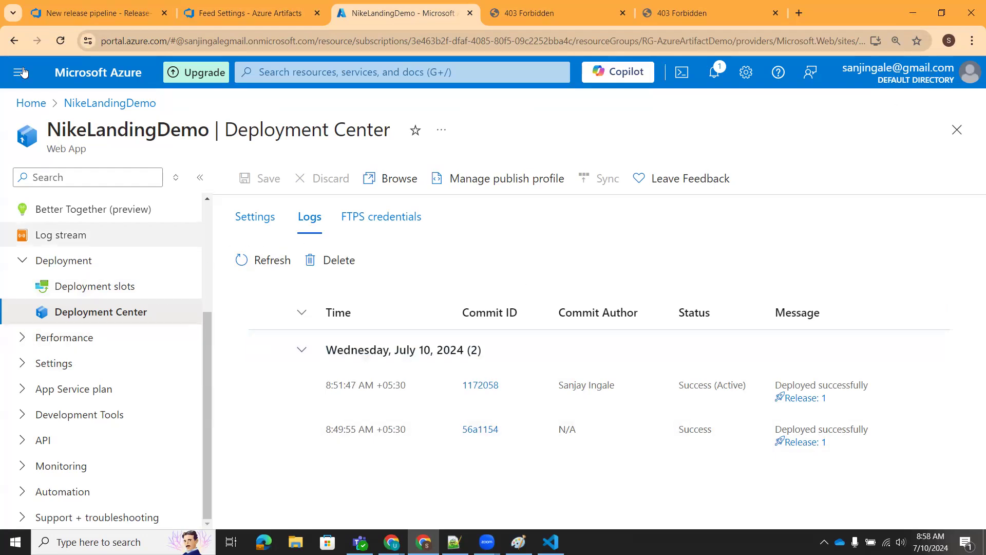
{"action": "left_click", "coordinate": [257, 14]}
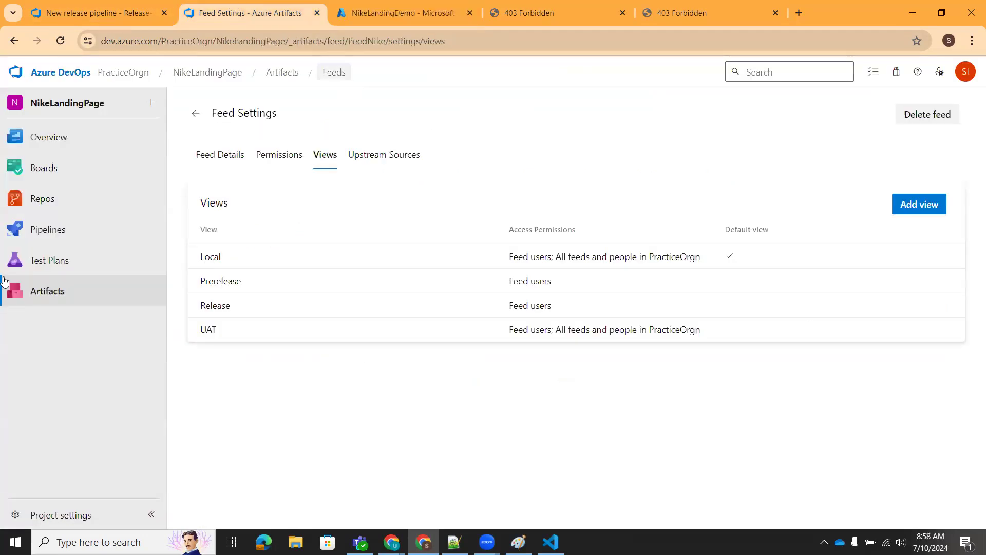
{"action": "left_click", "coordinate": [38, 263]}
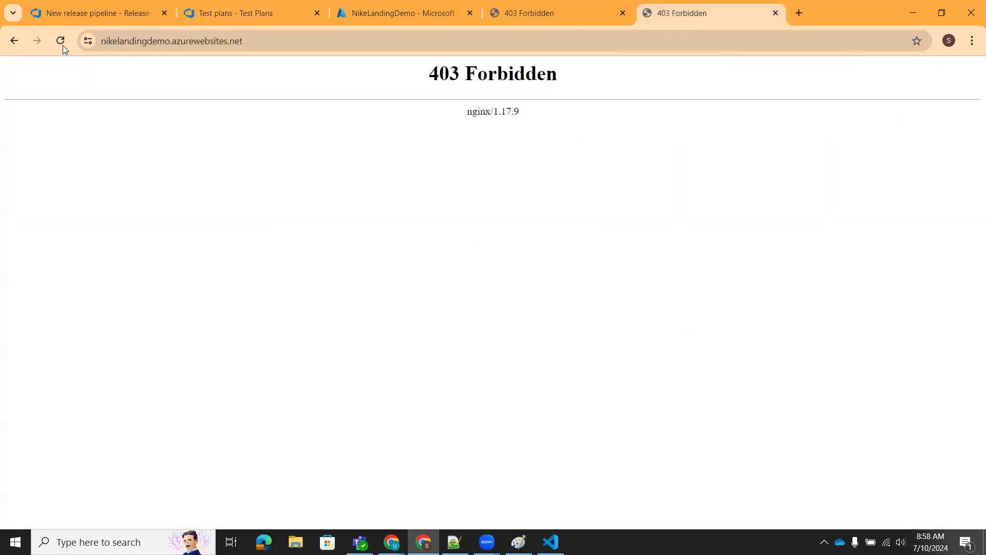
- Reload the deployed website and go back to NikeLandingDemo's Deployment Center logs
{"action": "left_click", "coordinate": [61, 43]}
{"action": "left_click", "coordinate": [419, 12]}
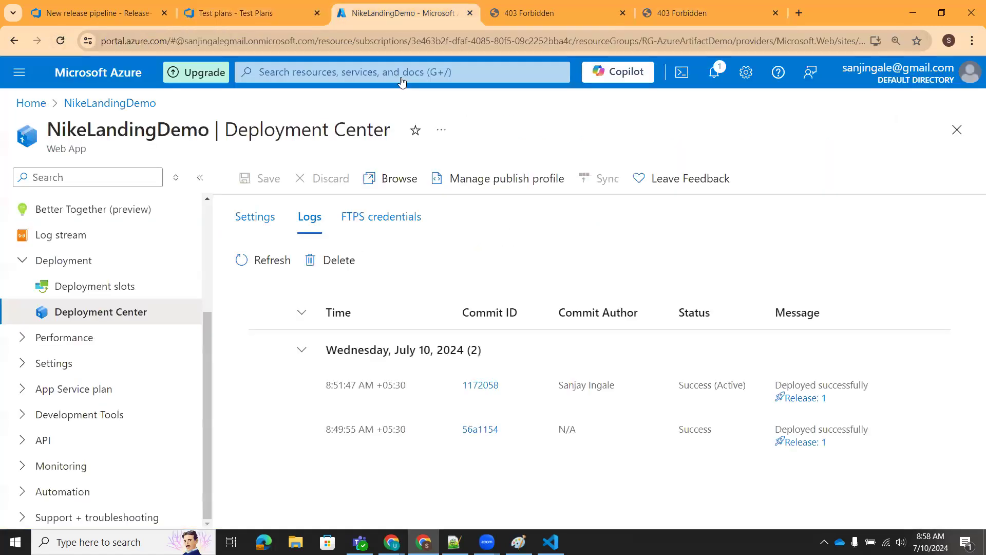
{"action": "scroll", "coordinate": [132, 417], "scroll_direction": "up", "scroll_amount": 3}
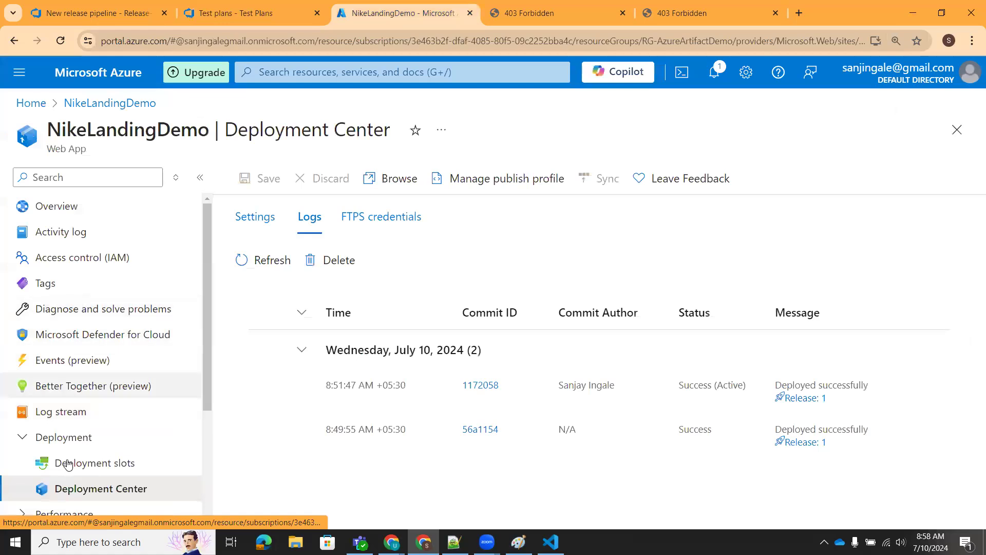
- Return to the Azure DevOps release, close the task log, and open the release pipeline's Deployment stage tasks for editing
{"action": "left_click", "coordinate": [259, 13]}
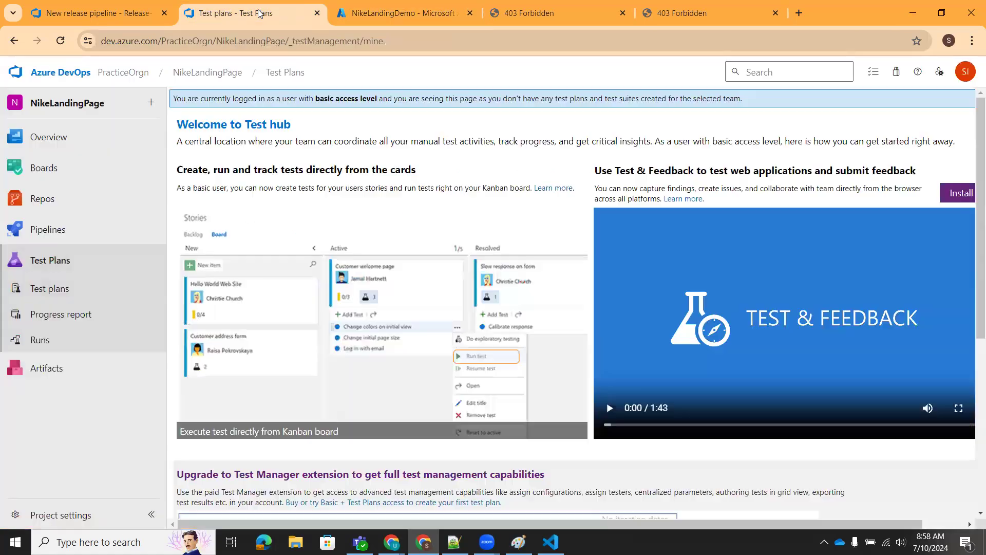
{"action": "left_click", "coordinate": [77, 13]}
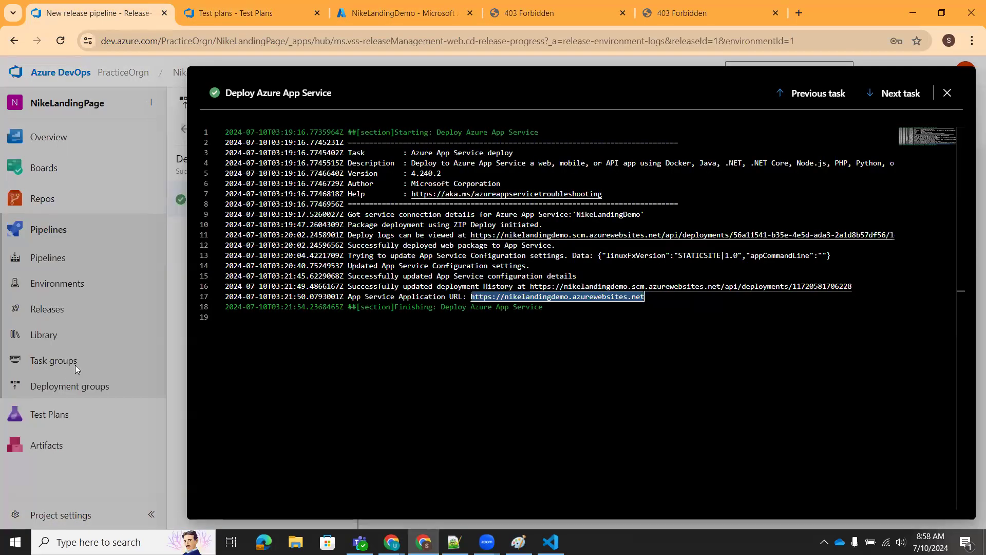
{"action": "key", "text": "Escape"}
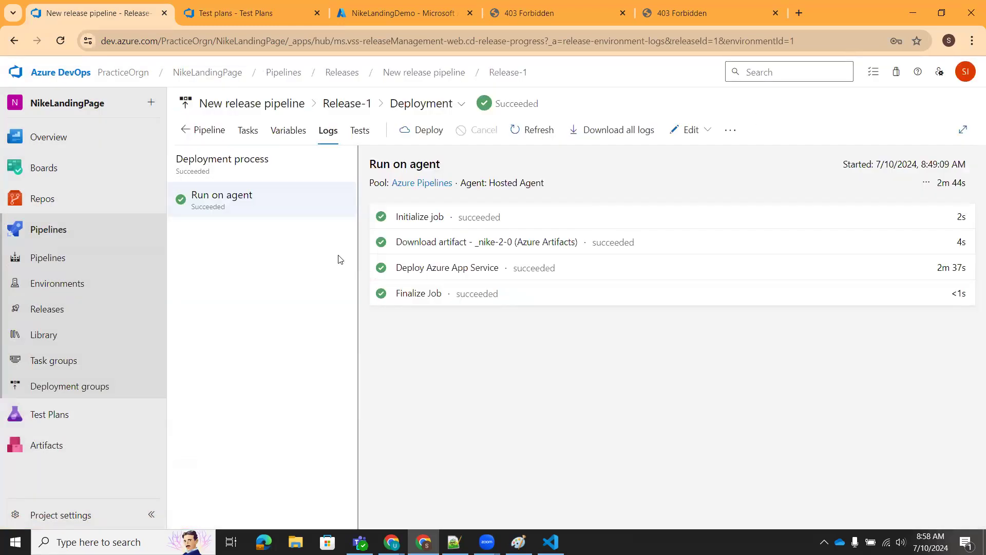
{"action": "left_click", "coordinate": [215, 138]}
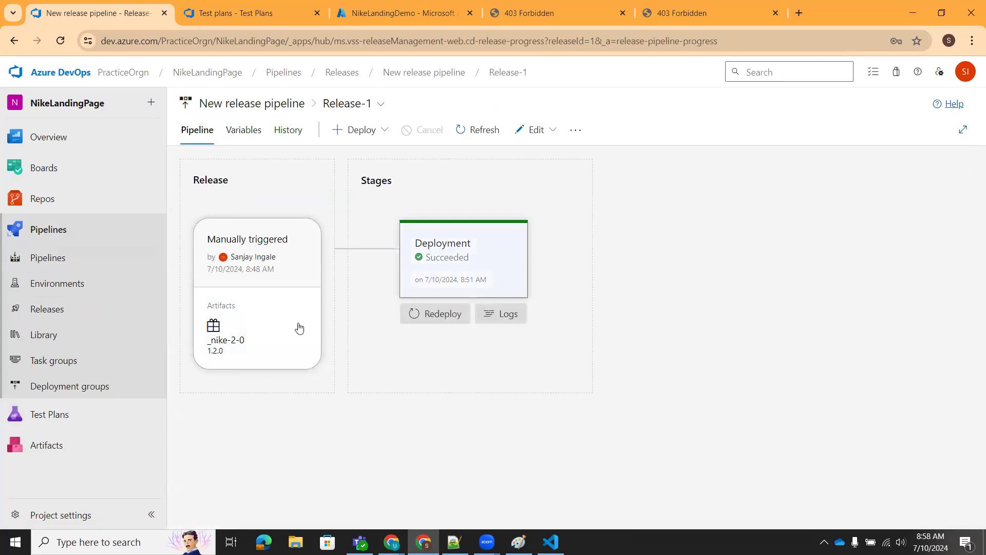
{"action": "left_click", "coordinate": [536, 130]}
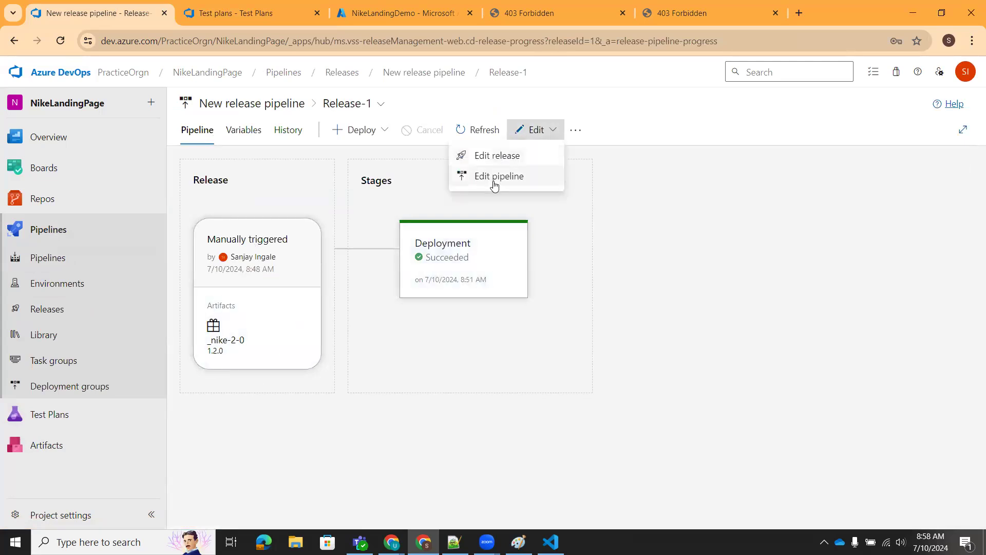
{"action": "left_click", "coordinate": [495, 177]}
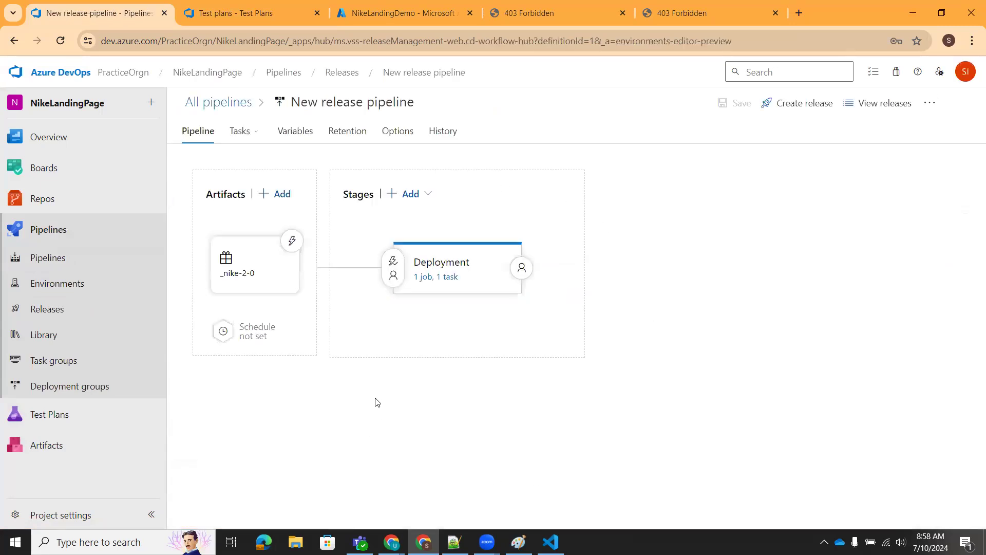
{"action": "left_click", "coordinate": [436, 276]}
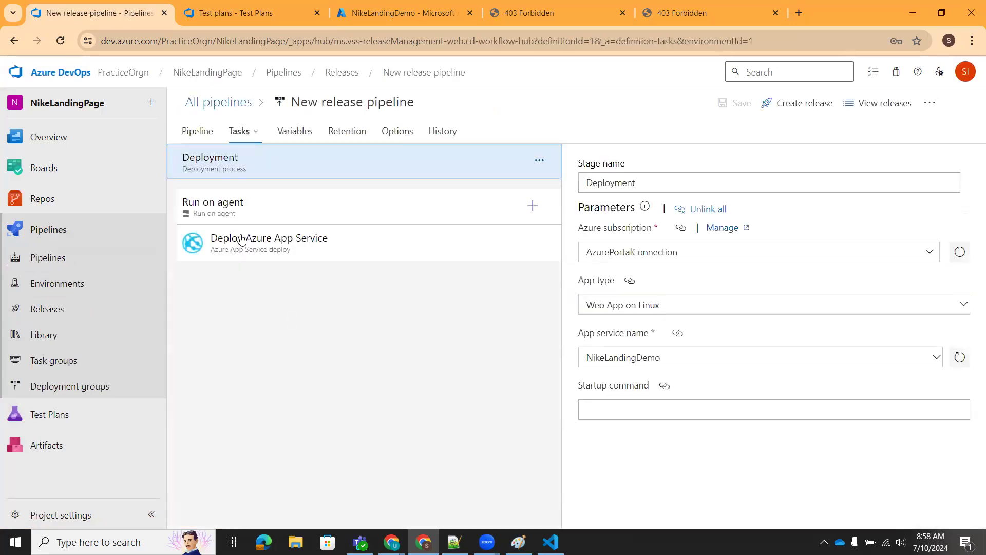
- Review the Run on agent job's agent selection, execution plan and artifact download settings
{"action": "left_click", "coordinate": [291, 212]}
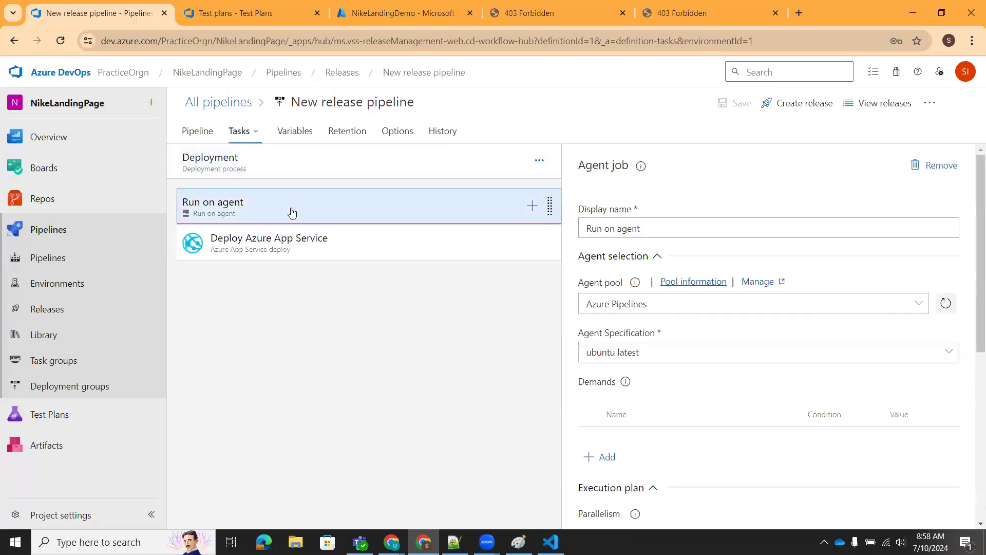
{"action": "scroll", "coordinate": [630, 430], "scroll_direction": "down", "scroll_amount": 5}
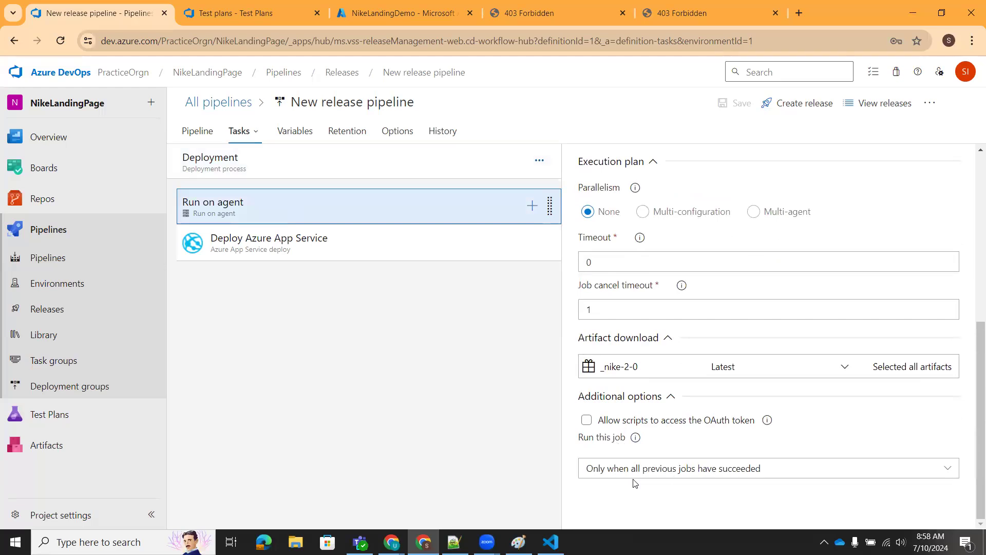
{"action": "scroll", "coordinate": [705, 330], "scroll_direction": "up", "scroll_amount": 3}
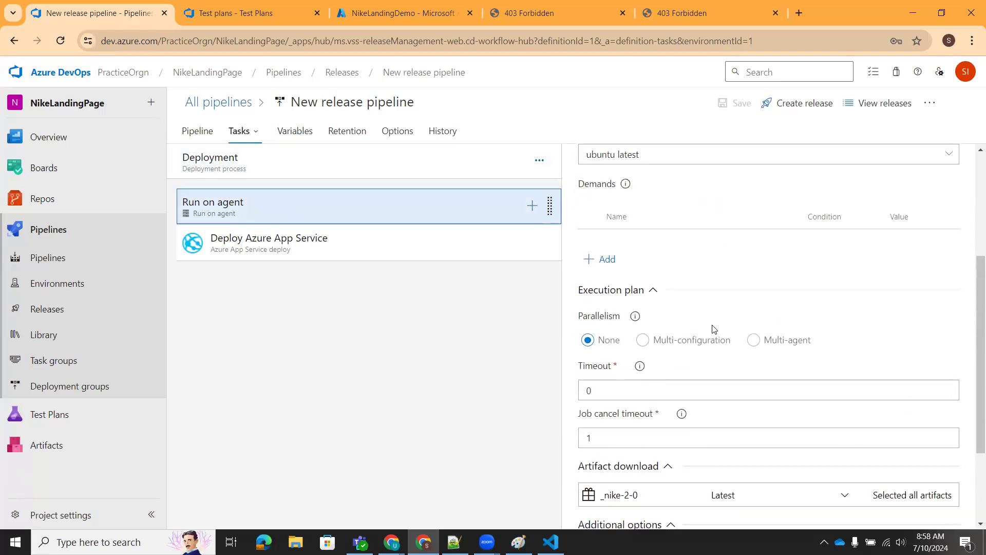
{"action": "scroll", "coordinate": [576, 383], "scroll_direction": "up", "scroll_amount": 3}
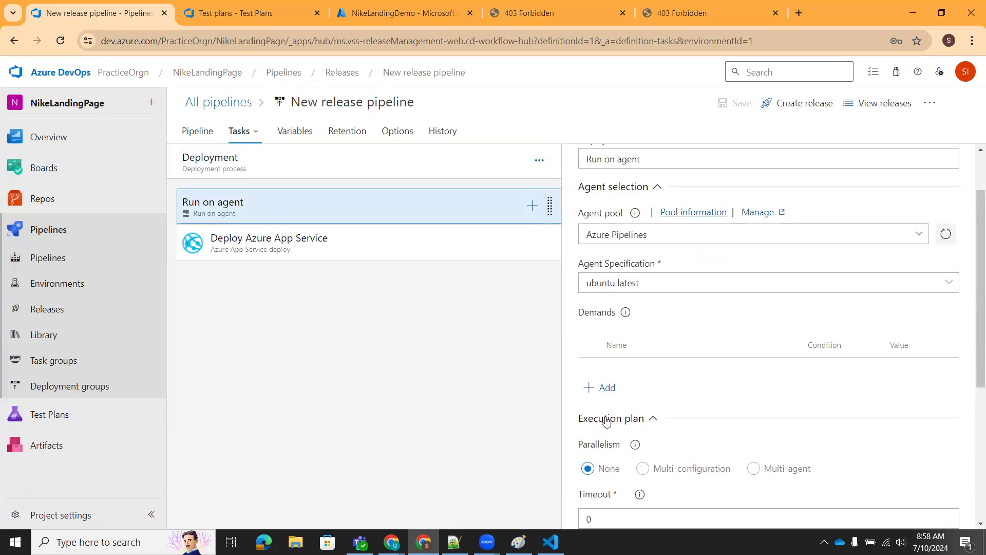
{"action": "scroll", "coordinate": [607, 420], "scroll_direction": "up", "scroll_amount": 2}
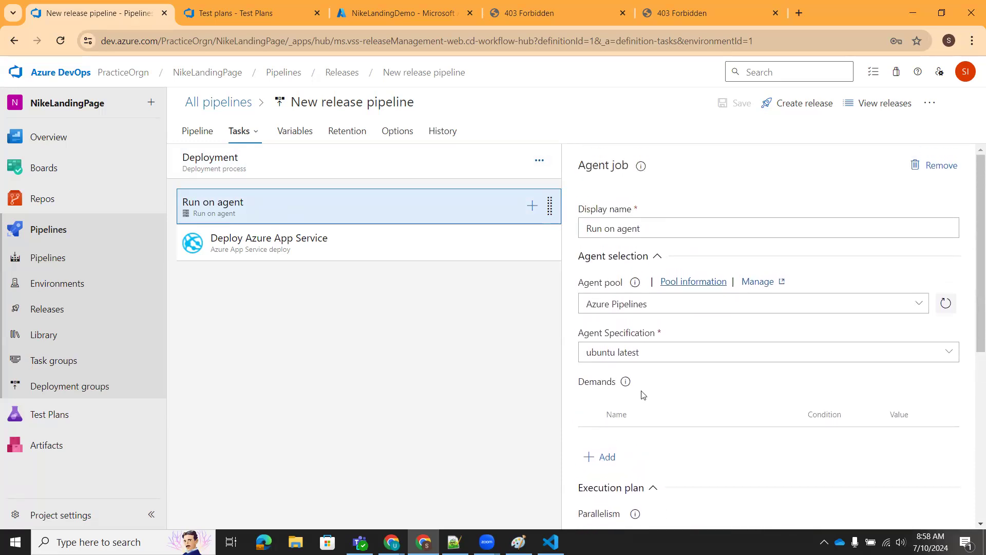
- Set the Deploy Azure App Service task's post-deployment script type to Inline Script
{"action": "left_click", "coordinate": [239, 242]}
{"action": "scroll", "coordinate": [795, 365], "scroll_direction": "down", "scroll_amount": 4}
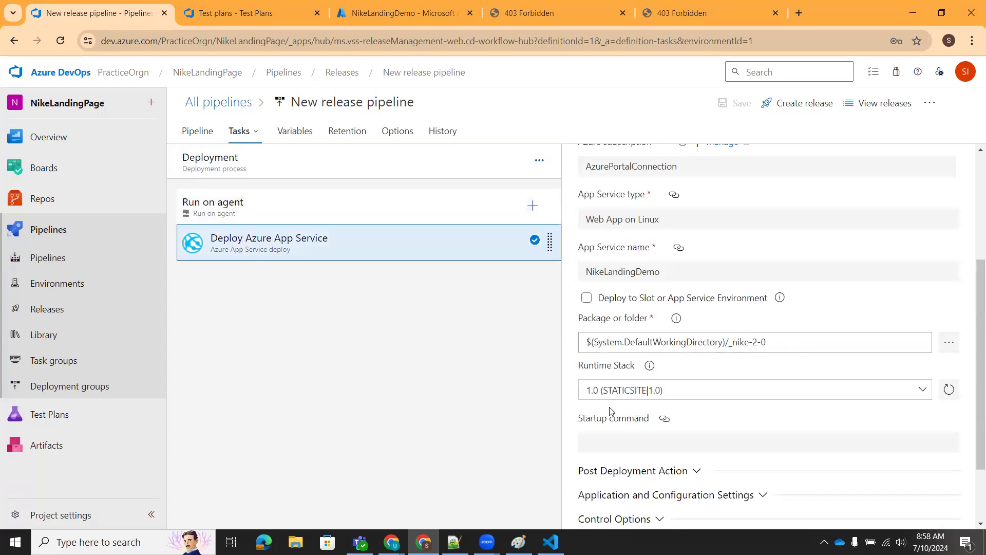
{"action": "scroll", "coordinate": [605, 429], "scroll_direction": "down", "scroll_amount": 2}
{"action": "left_click", "coordinate": [701, 388]}
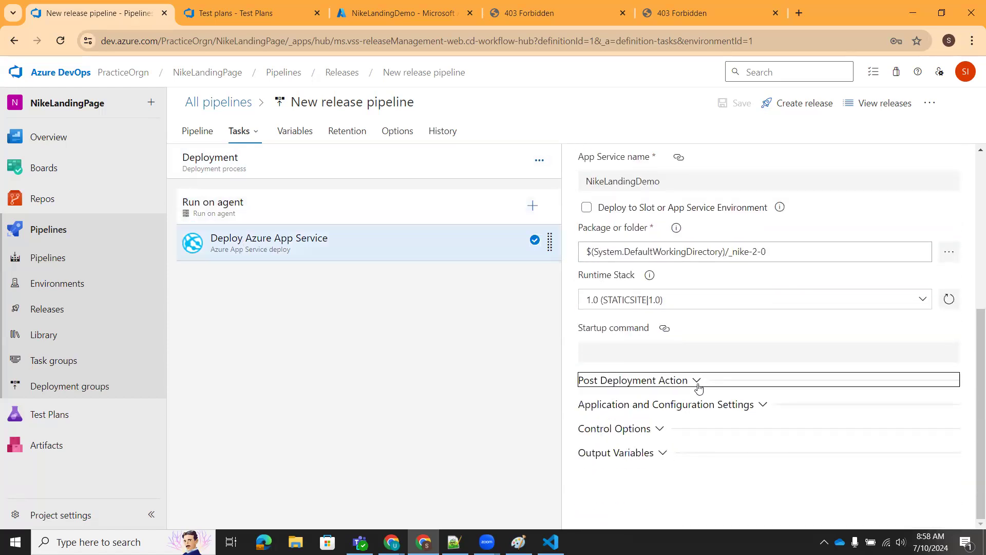
{"action": "left_click", "coordinate": [956, 435]}
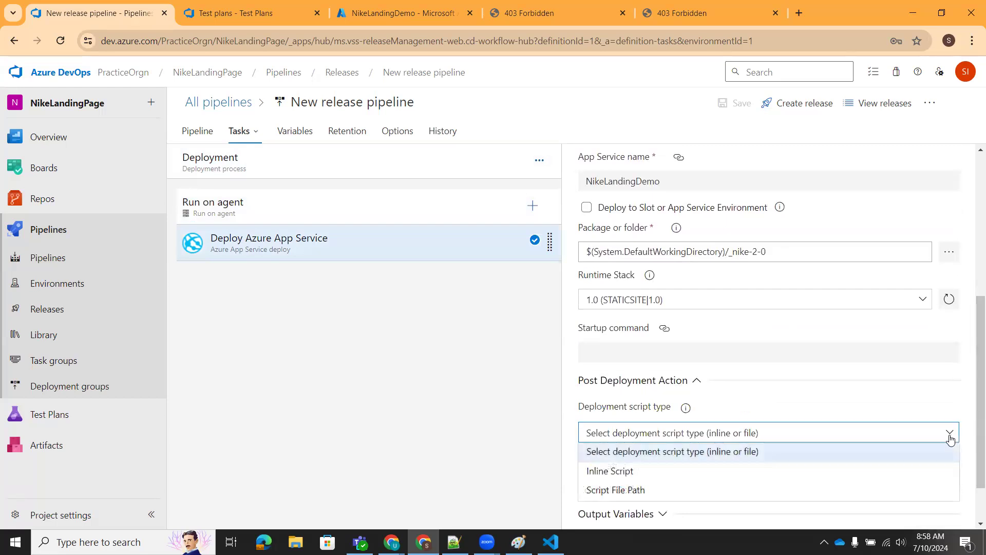
{"action": "left_click", "coordinate": [648, 468]}
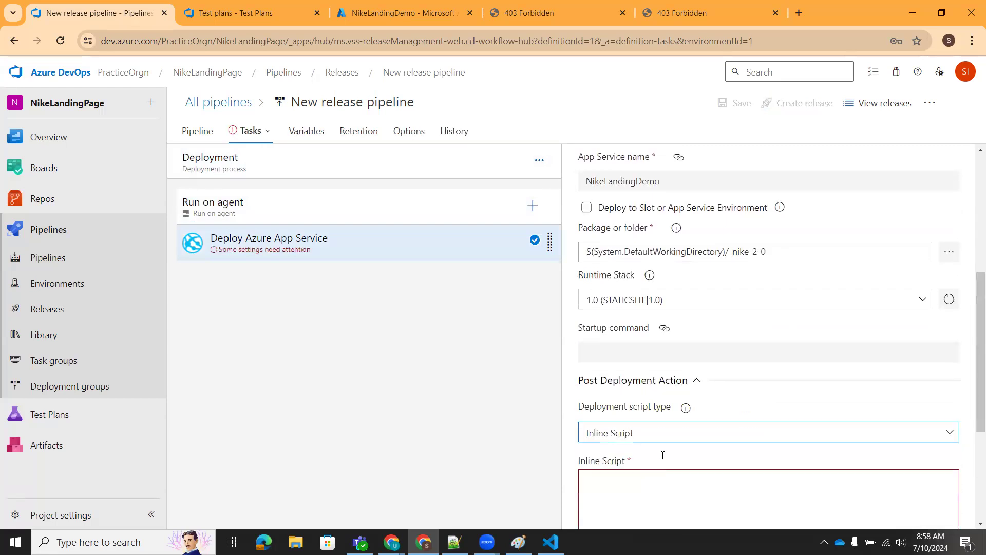
{"action": "scroll", "coordinate": [660, 456], "scroll_direction": "down", "scroll_amount": 4}
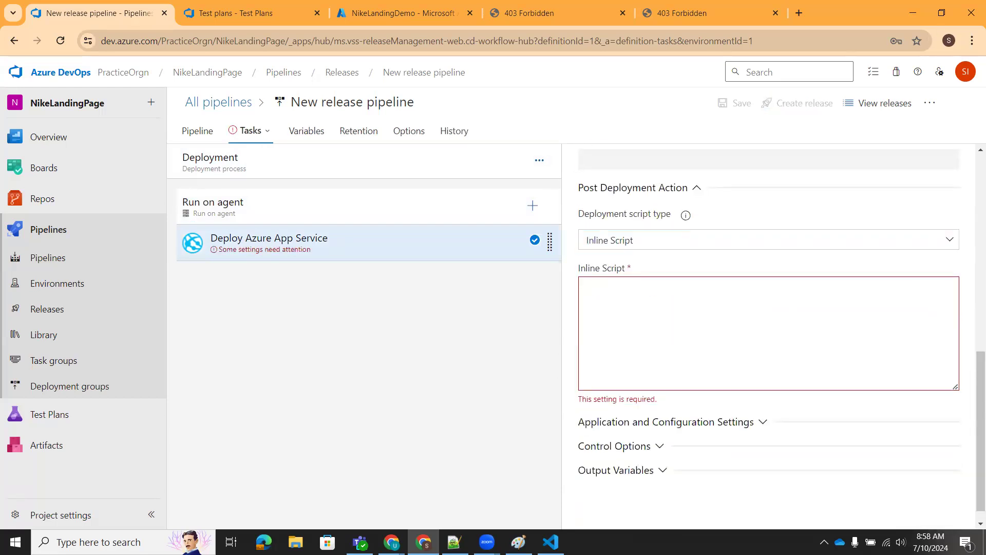
- Enter the inline script "cp -rf /home/site/wwwroot/package/* /home/site/wwwroot/" for the post-deployment action
{"action": "key", "text": "alt+Tab"}
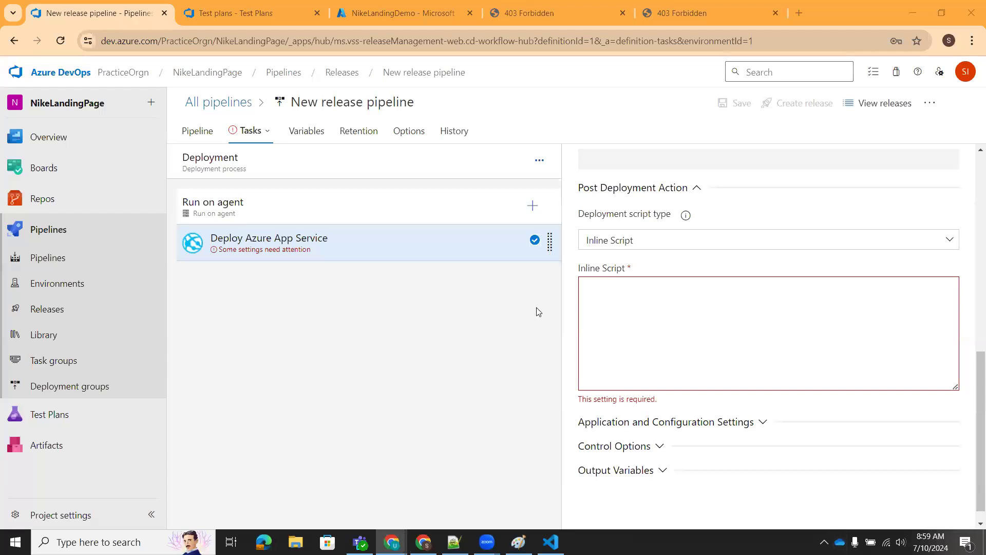
{"action": "left_click", "coordinate": [708, 316]}
{"action": "type", "text": "cp -rf /home/site/wwwroot/package/* /home/site/wwwroot/"}
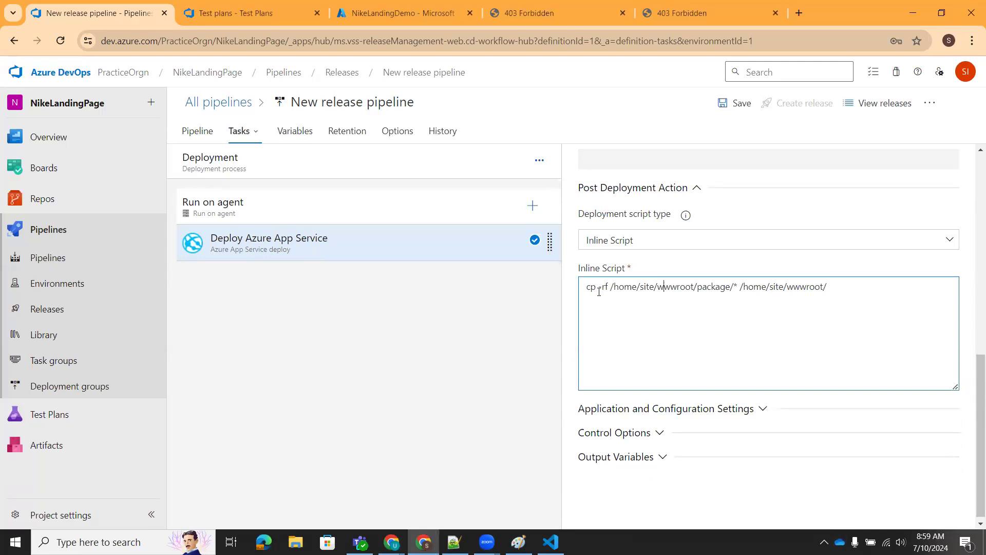
- Check the source and destination paths in the inline script and review the other Deploy Azure App Service settings
{"action": "left_click_drag", "start_coordinate": [614, 287], "coordinate": [827, 288]}
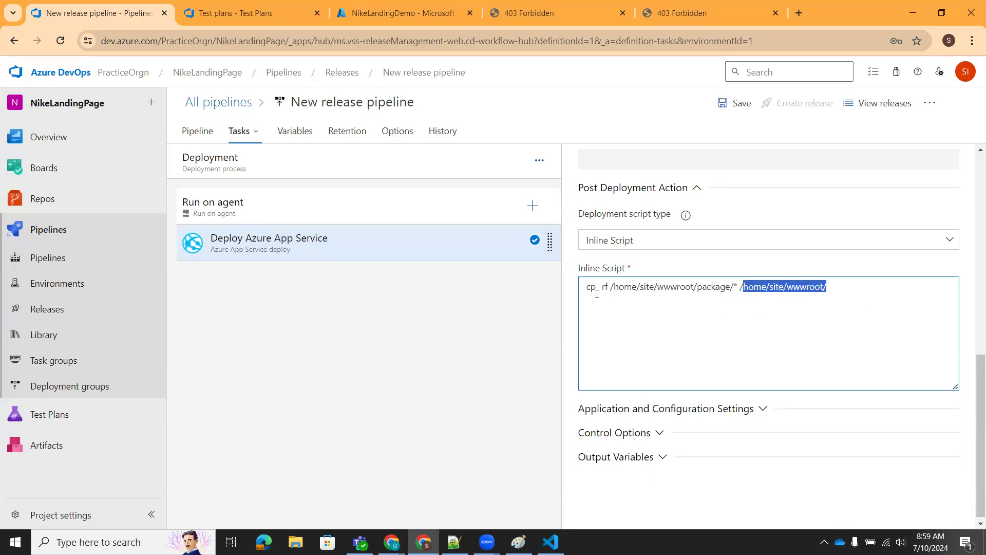
{"action": "scroll", "coordinate": [637, 247], "scroll_direction": "up", "scroll_amount": 5}
{"action": "scroll", "coordinate": [629, 241], "scroll_direction": "up", "scroll_amount": 3}
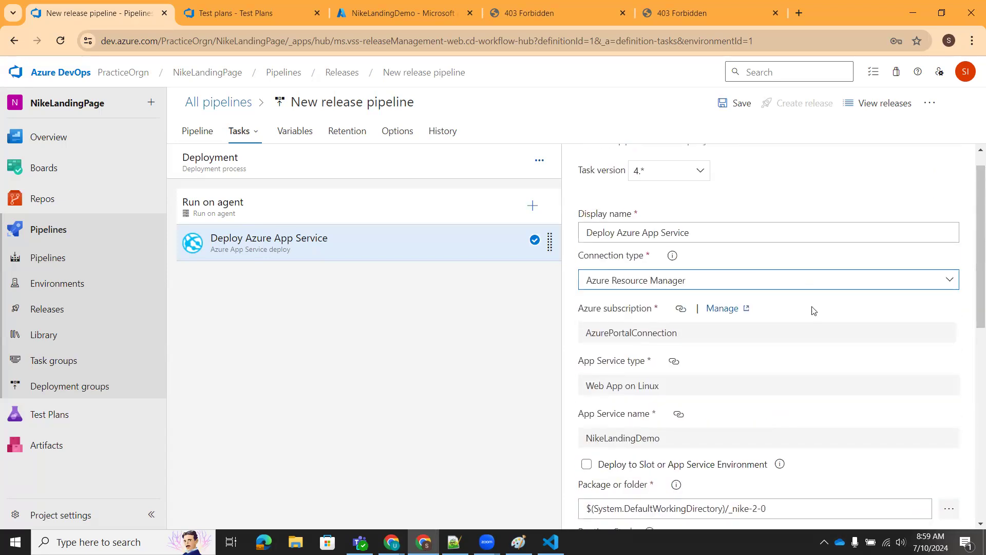
{"action": "scroll", "coordinate": [813, 310], "scroll_direction": "down", "scroll_amount": 8}
{"action": "left_click", "coordinate": [712, 283]}
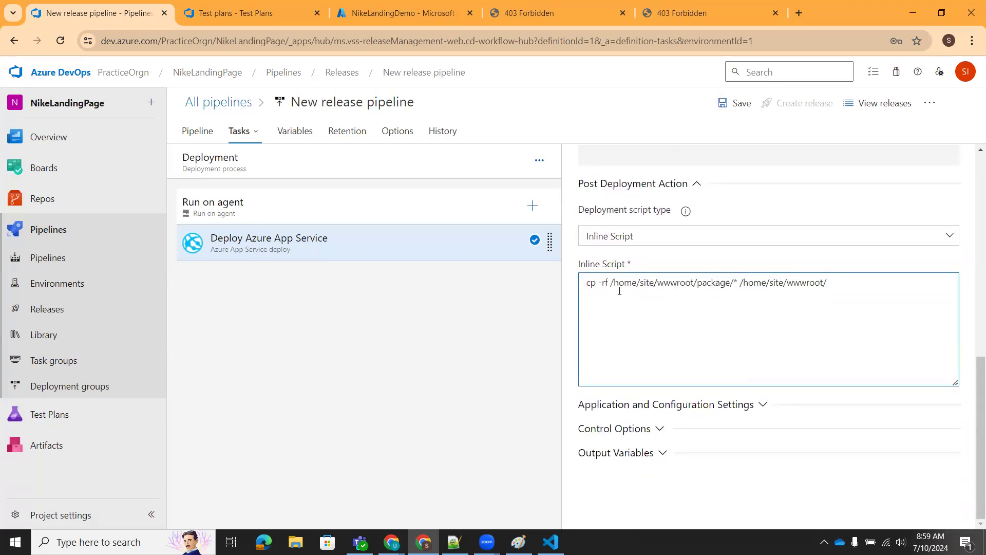
{"action": "left_click_drag", "start_coordinate": [739, 282], "coordinate": [849, 280]}
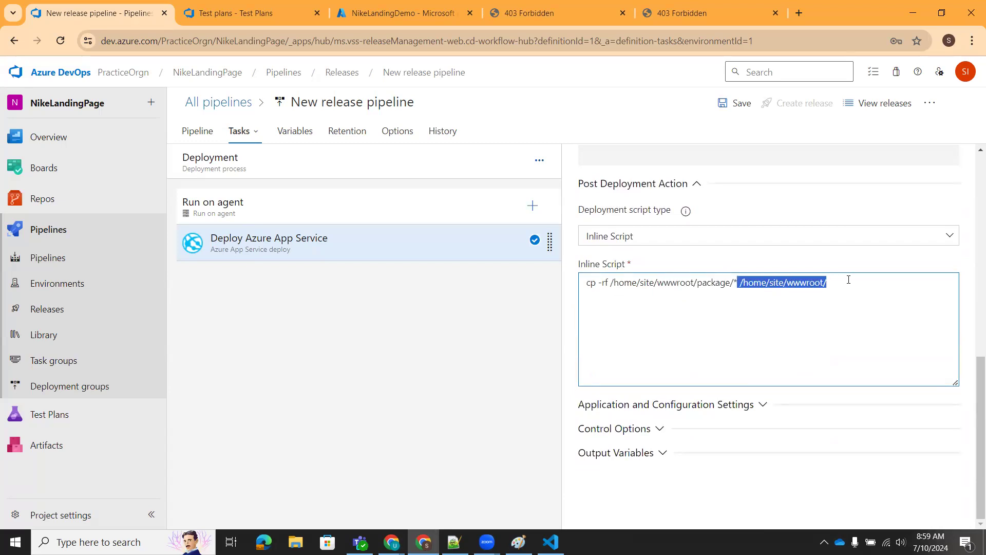
{"action": "left_click", "coordinate": [786, 288]}
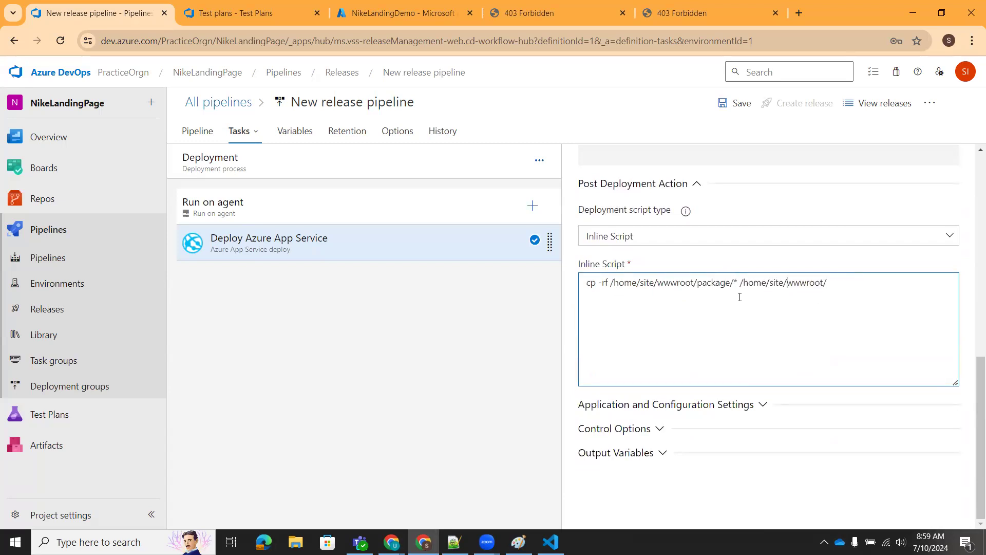
{"action": "left_click_drag", "start_coordinate": [614, 282], "coordinate": [734, 282]}
{"action": "scroll", "coordinate": [722, 340], "scroll_direction": "up", "scroll_amount": 3}
{"action": "scroll", "coordinate": [723, 341], "scroll_direction": "up", "scroll_amount": 5}
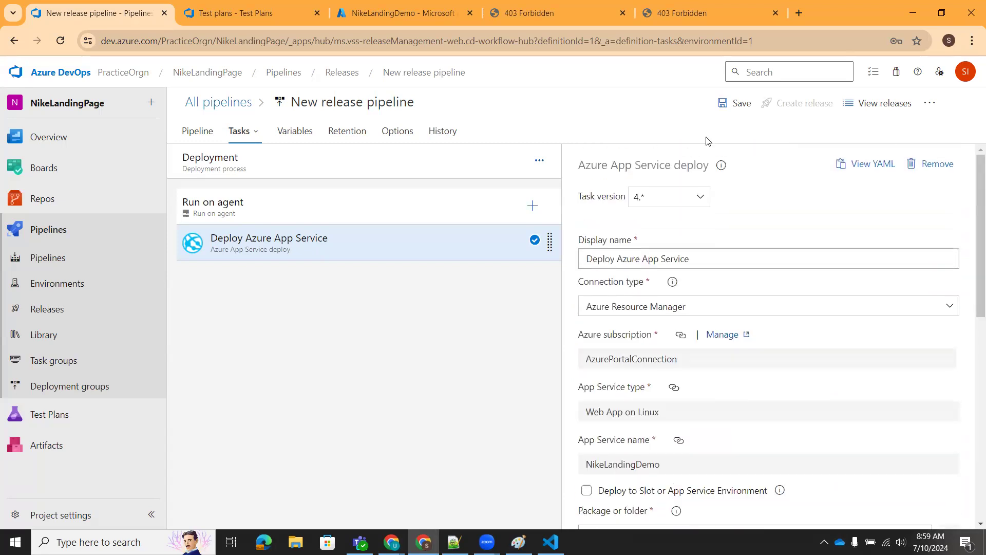
- Save the release pipeline without a comment and create a new release from it with the default options
{"action": "left_click", "coordinate": [735, 102]}
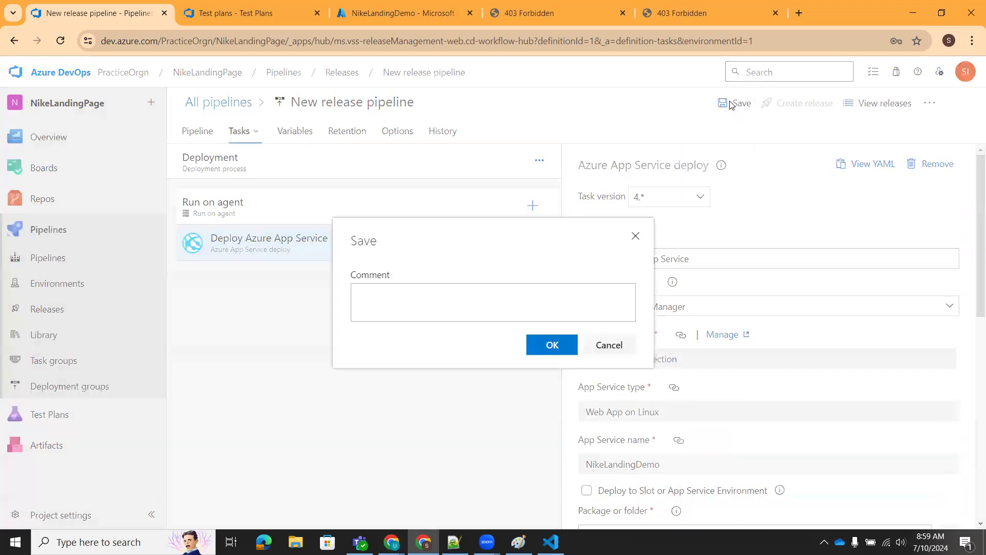
{"action": "left_click", "coordinate": [547, 348]}
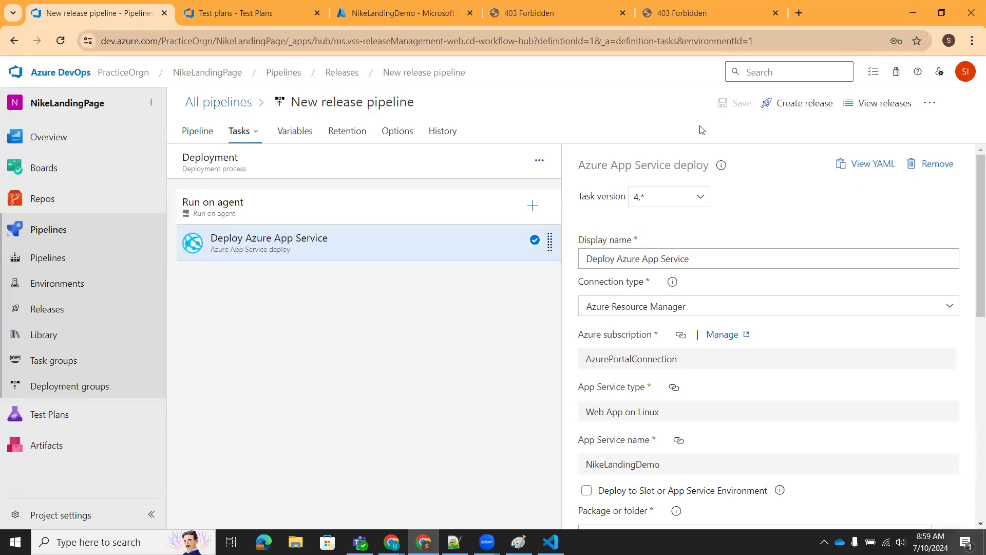
{"action": "left_click", "coordinate": [805, 105]}
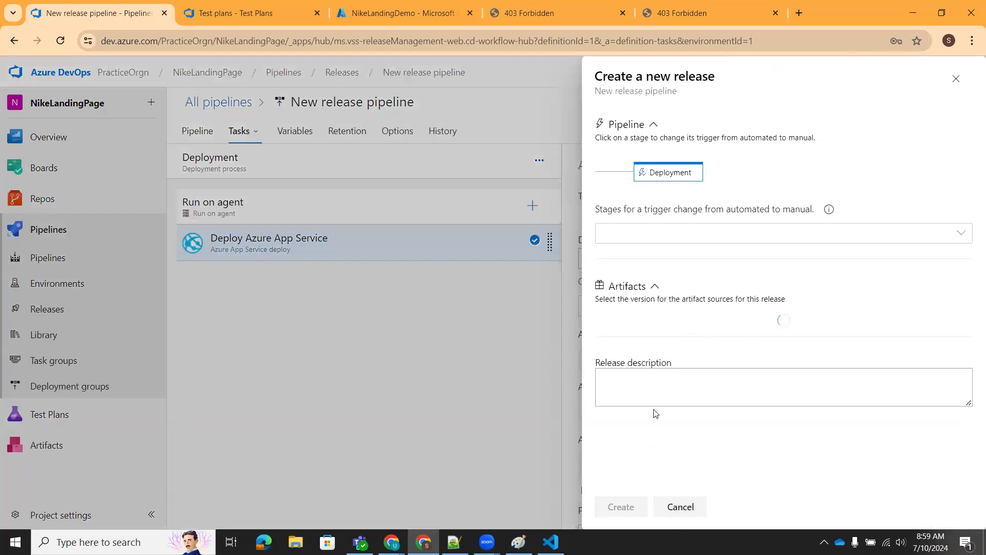
{"action": "left_click", "coordinate": [631, 505]}
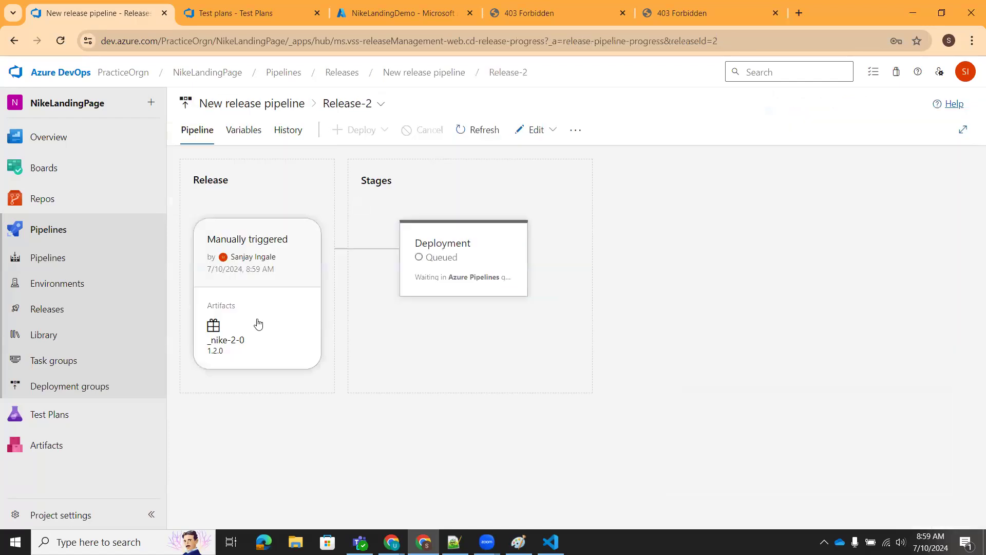
{"action": "mouse_move", "coordinate": [456, 260]}
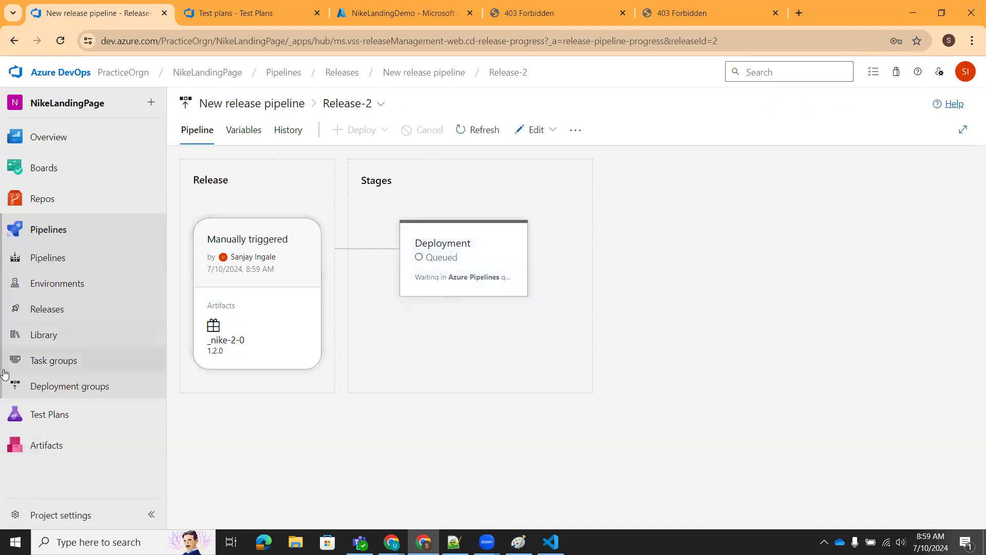
- Review the views in FeedNike's feed settings and glance at NikeLandingDemo's deployment logs
{"action": "left_click", "coordinate": [250, 13]}
{"action": "left_click", "coordinate": [59, 375]}
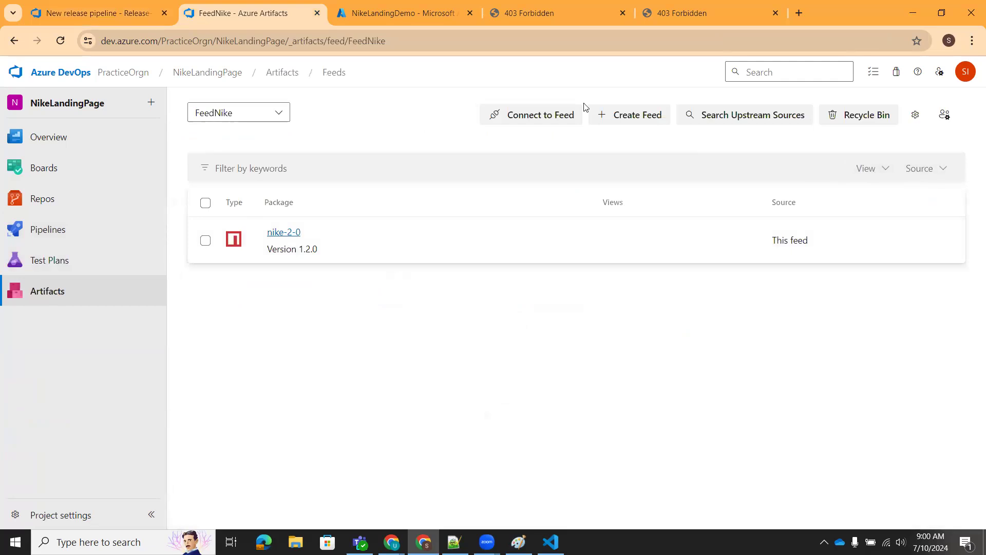
{"action": "left_click", "coordinate": [915, 115]}
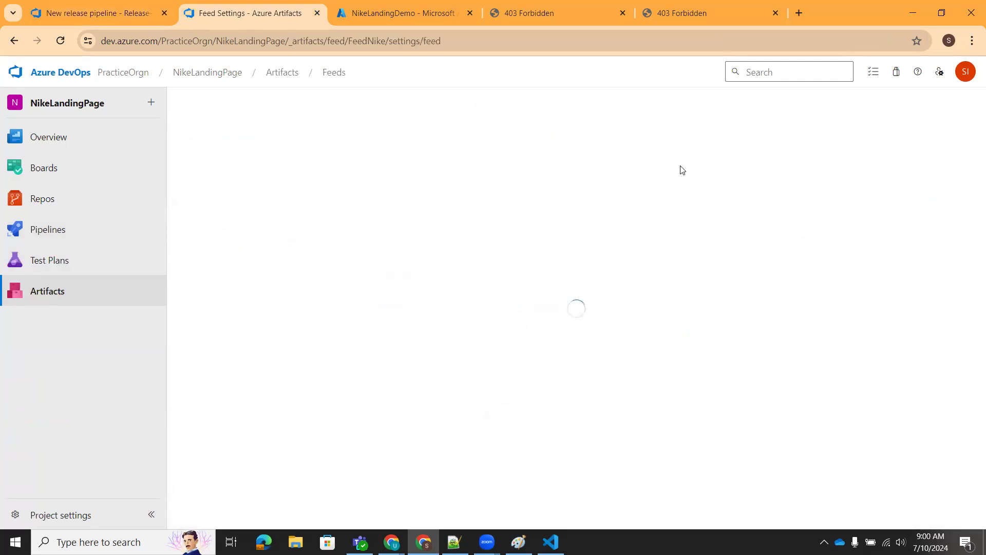
{"action": "left_click", "coordinate": [325, 155]}
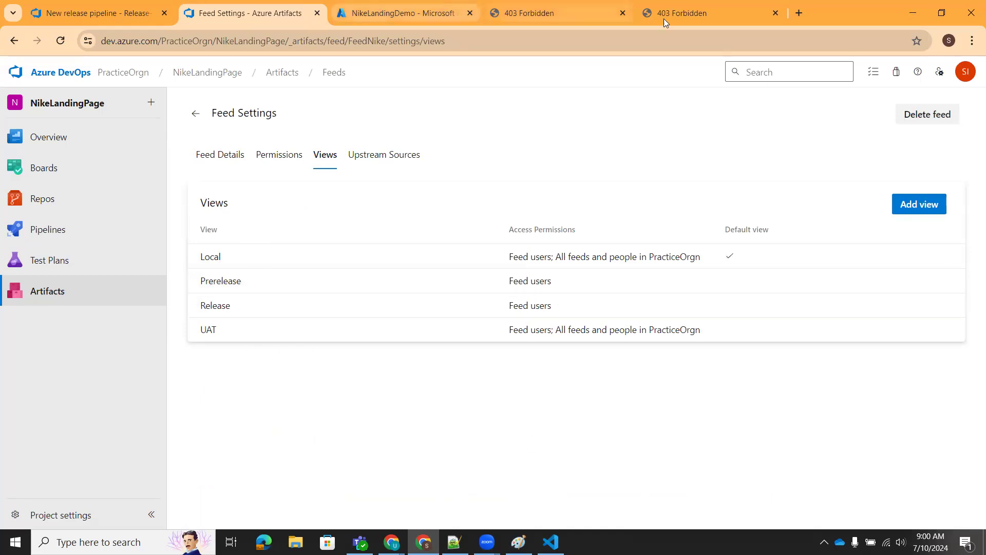
{"action": "left_click", "coordinate": [401, 15]}
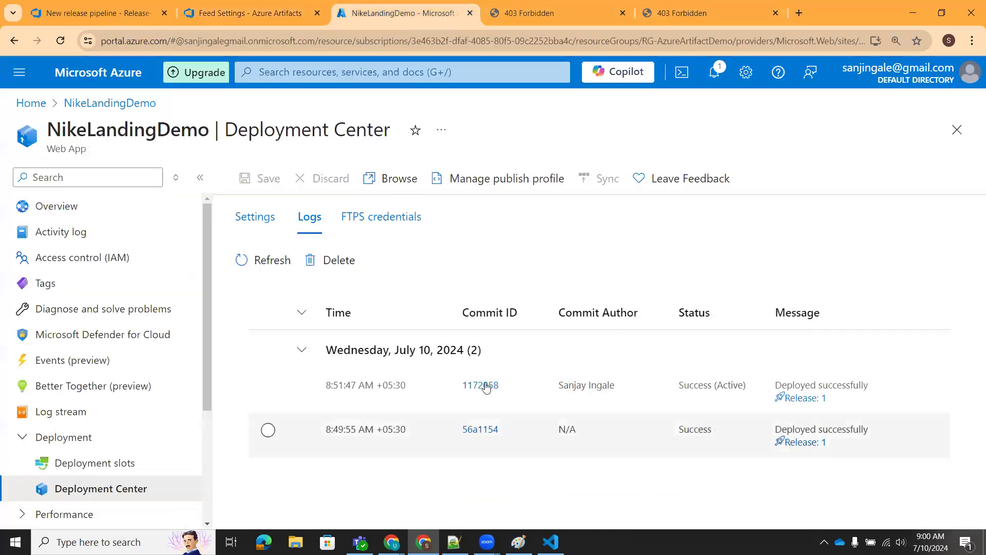
{"action": "left_click", "coordinate": [246, 14]}
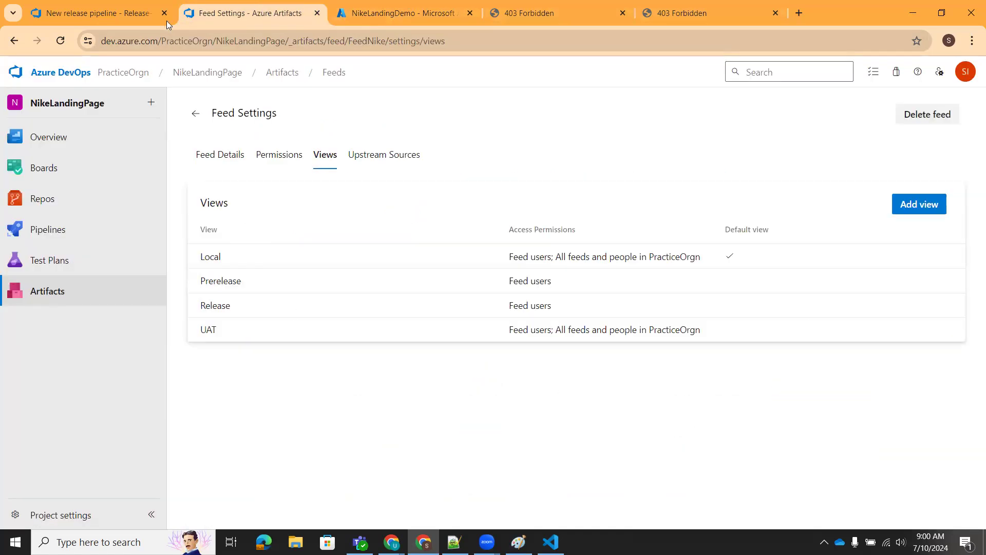
- Monitor the progress of Release-2 and open the logs of its Deployment stage
{"action": "left_click", "coordinate": [72, 14]}
{"action": "mouse_move", "coordinate": [484, 297]}
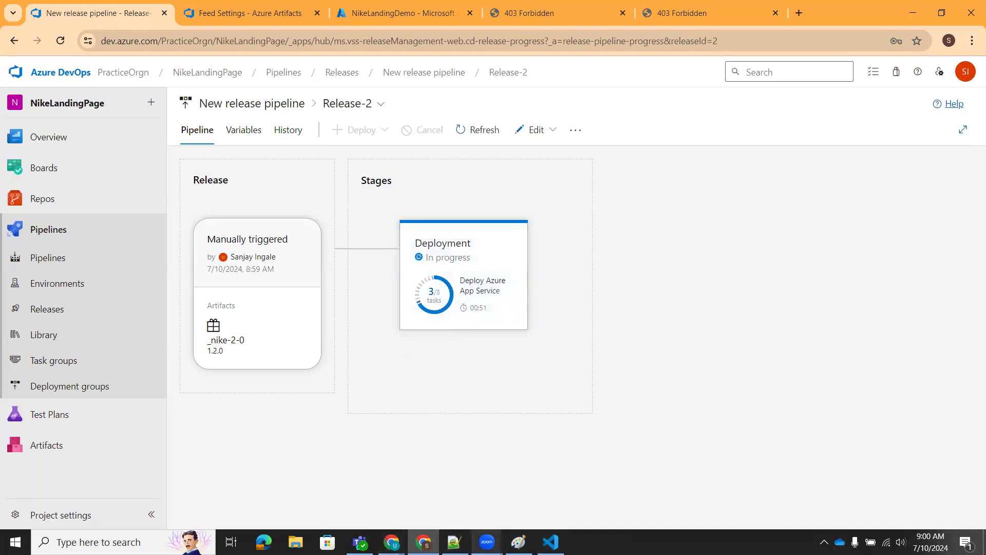
{"action": "mouse_move", "coordinate": [487, 542]}
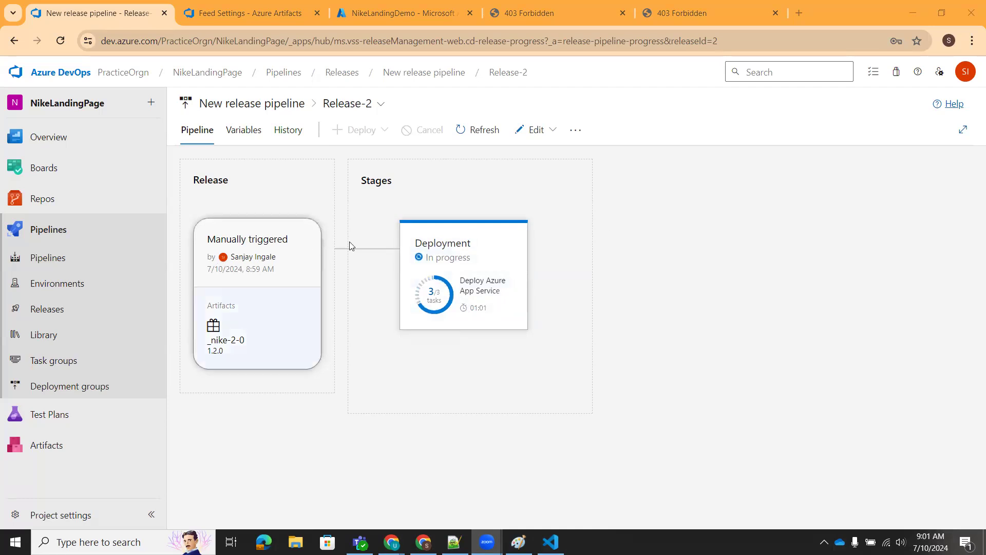
{"action": "mouse_move", "coordinate": [405, 229]}
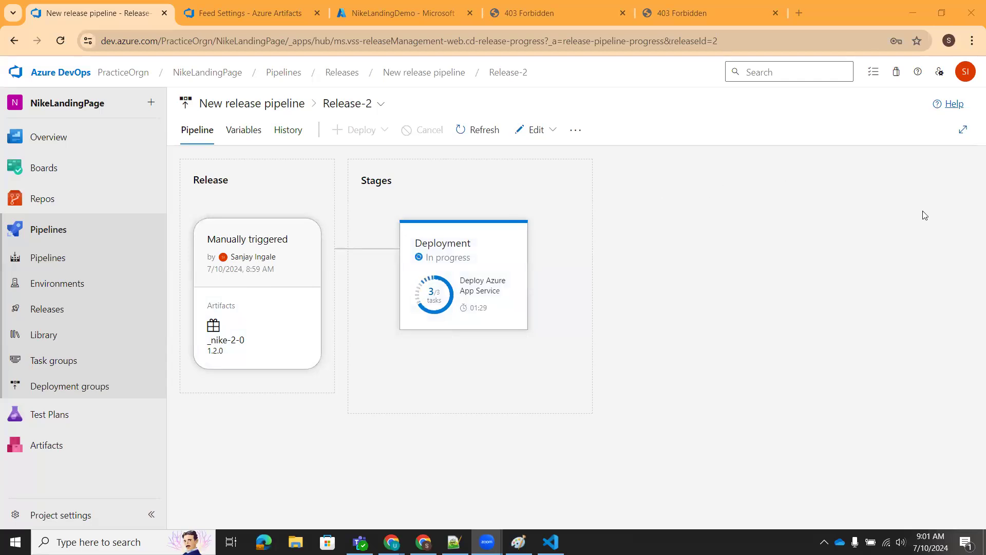
{"action": "mouse_move", "coordinate": [454, 317]}
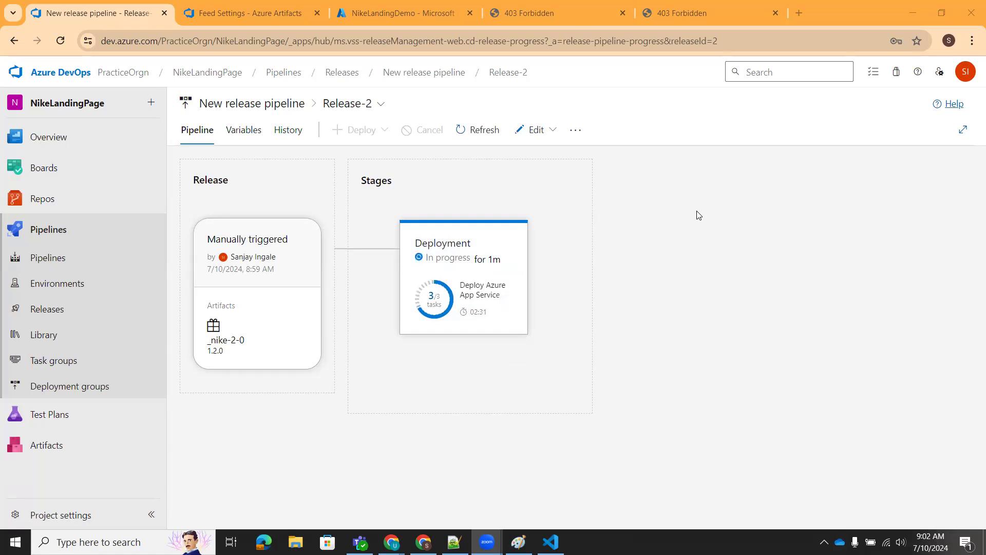
{"action": "mouse_move", "coordinate": [469, 356]}
{"action": "left_click", "coordinate": [508, 352]}
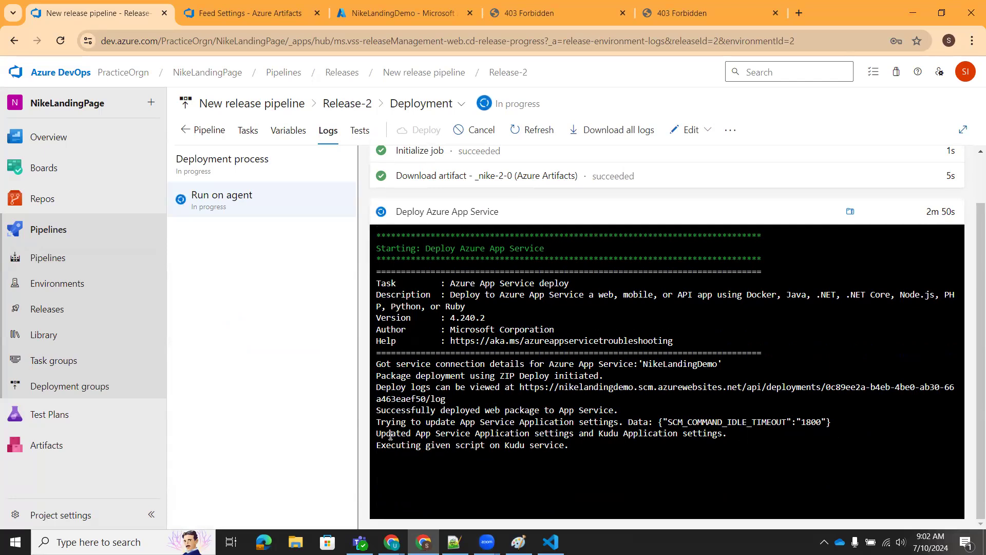
- Review the Deploy Azure App Service log, including its task details, author and deployment log link
{"action": "scroll", "coordinate": [390, 375], "scroll_direction": "up", "scroll_amount": 1}
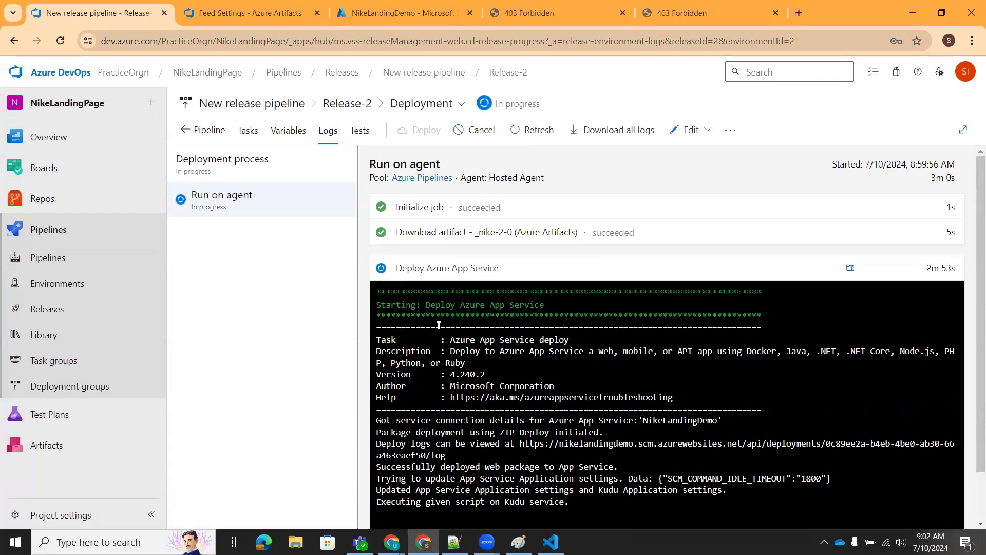
{"action": "left_click_drag", "start_coordinate": [376, 304], "coordinate": [517, 309]}
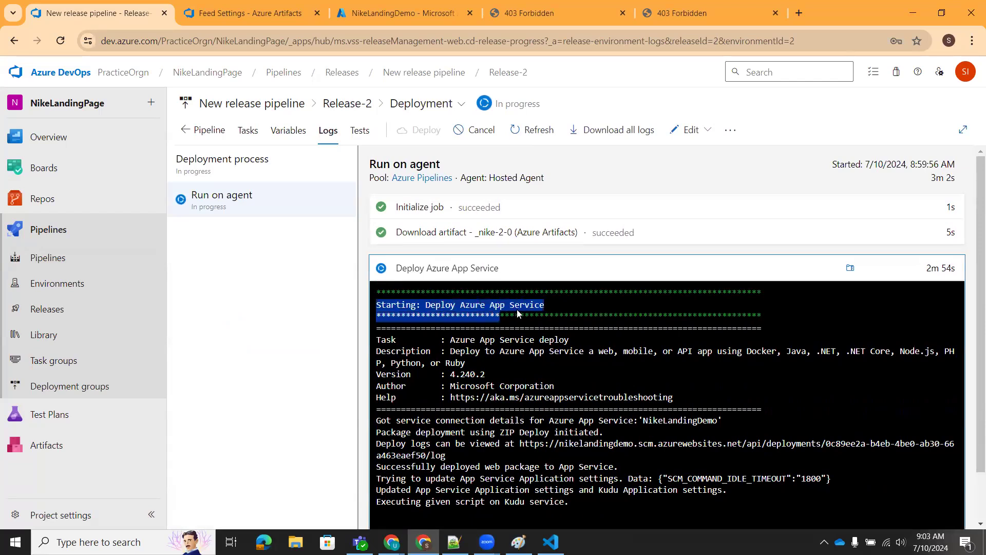
{"action": "scroll", "coordinate": [447, 325], "scroll_direction": "down", "scroll_amount": 1}
{"action": "left_click_drag", "start_coordinate": [450, 283], "coordinate": [572, 285]}
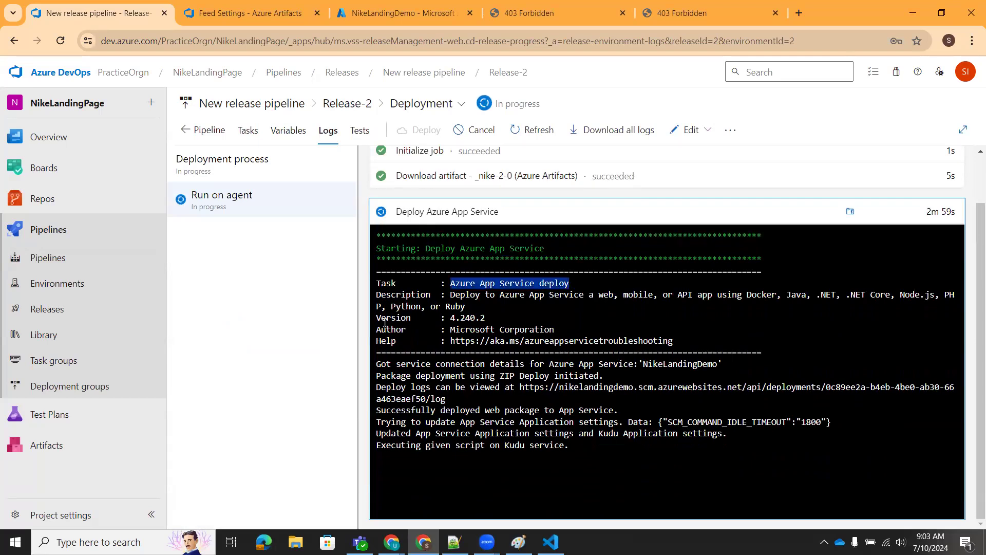
{"action": "left_click", "coordinate": [531, 320]}
{"action": "left_click_drag", "start_coordinate": [532, 321], "coordinate": [557, 333]}
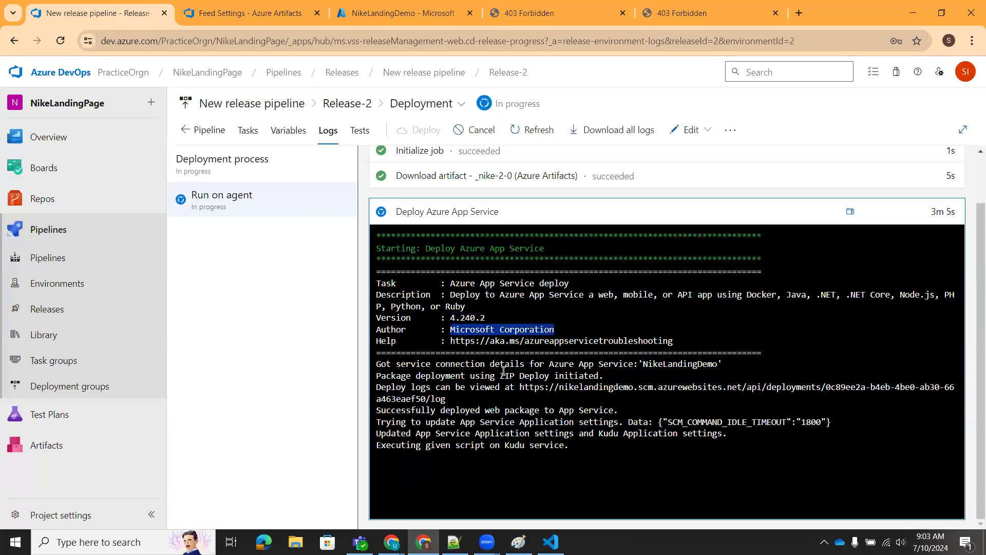
{"action": "left_click_drag", "start_coordinate": [377, 388], "coordinate": [596, 399]}
{"action": "left_click", "coordinate": [539, 391]}
{"action": "double_click", "coordinate": [521, 388]}
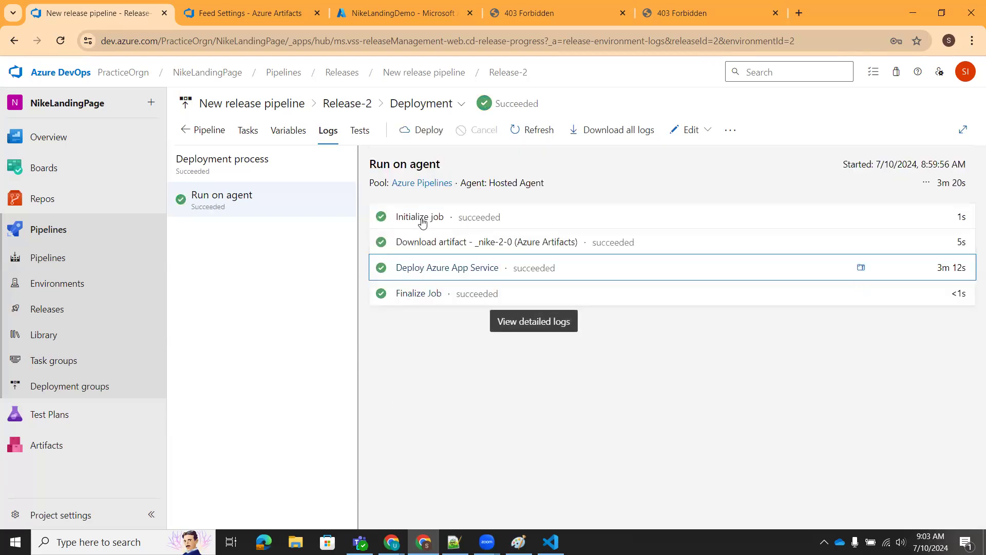
- Reload the first NikeLandingDemo site page and look through the whole landing page
{"action": "left_click", "coordinate": [556, 10]}
{"action": "left_click", "coordinate": [61, 44]}
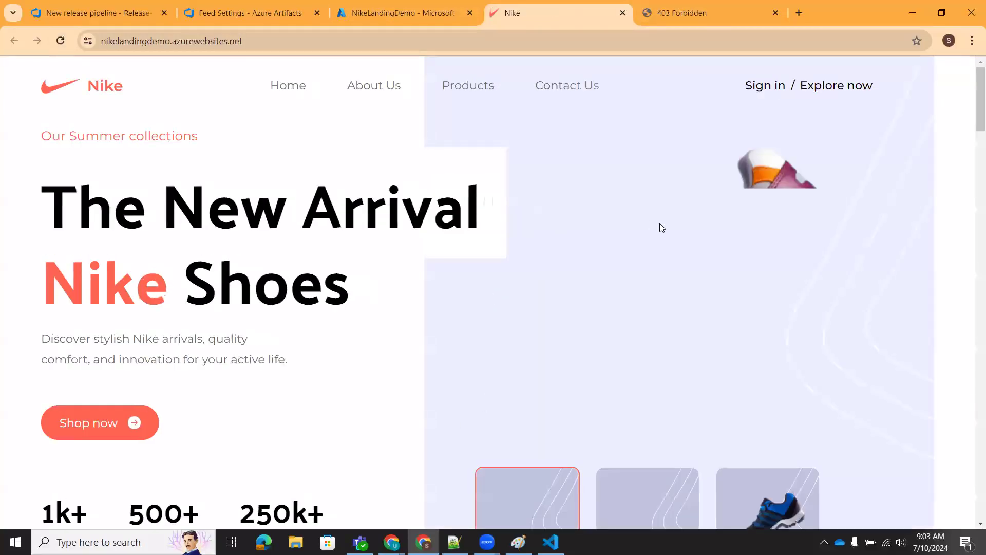
{"action": "scroll", "coordinate": [662, 226], "scroll_direction": "down", "scroll_amount": 5}
{"action": "scroll", "coordinate": [354, 213], "scroll_direction": "down", "scroll_amount": 5}
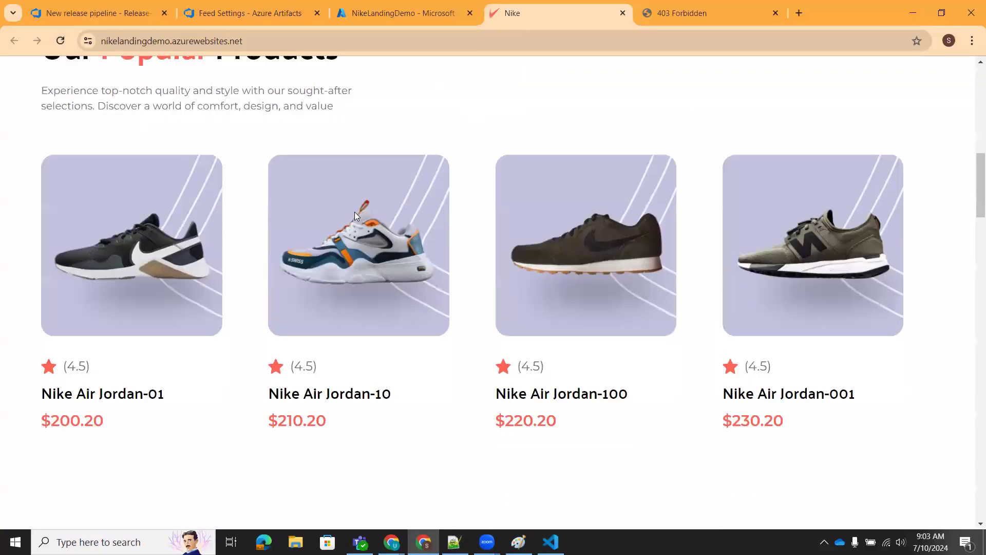
{"action": "scroll", "coordinate": [354, 214], "scroll_direction": "down", "scroll_amount": 15}
{"action": "scroll", "coordinate": [322, 228], "scroll_direction": "down", "scroll_amount": 20}
{"action": "scroll", "coordinate": [322, 227], "scroll_direction": "up", "scroll_amount": 12}
{"action": "scroll", "coordinate": [323, 227], "scroll_direction": "up", "scroll_amount": 15}
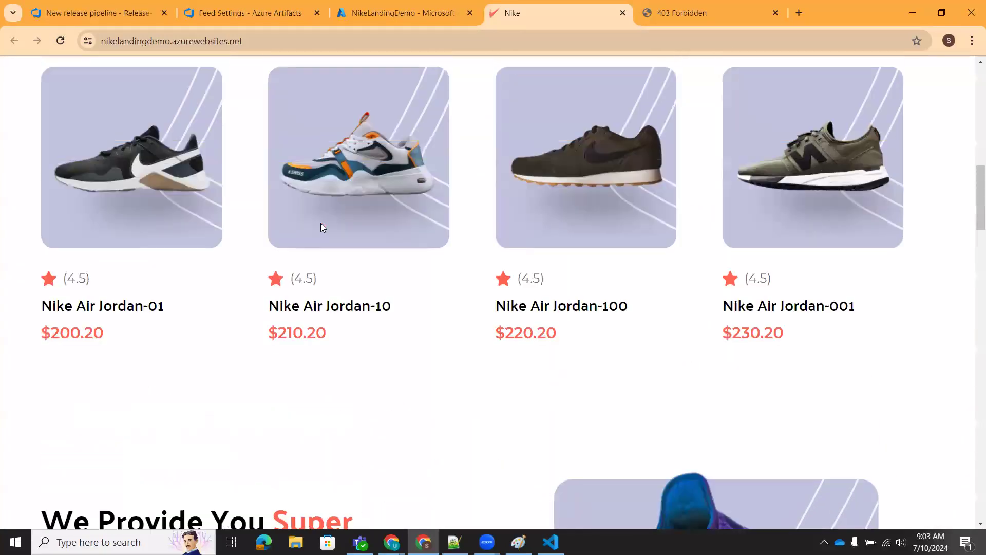
{"action": "scroll", "coordinate": [322, 227], "scroll_direction": "up", "scroll_amount": 12}
- Reload the second open copy of the NikeLandingDemo site and check the landing page in both copies
{"action": "left_click", "coordinate": [677, 13]}
{"action": "left_click", "coordinate": [60, 41]}
{"action": "left_click", "coordinate": [553, 11]}
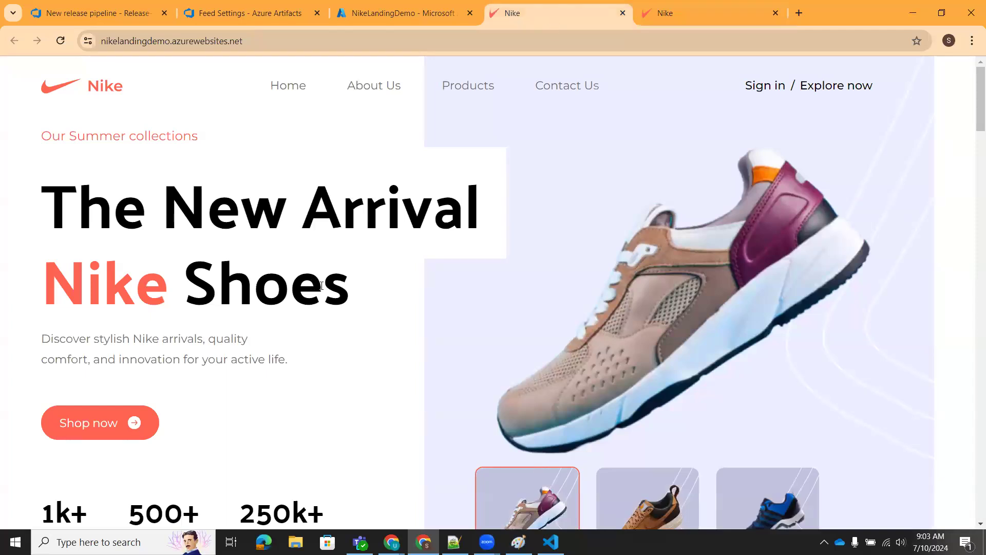
{"action": "scroll", "coordinate": [321, 286], "scroll_direction": "down", "scroll_amount": 6}
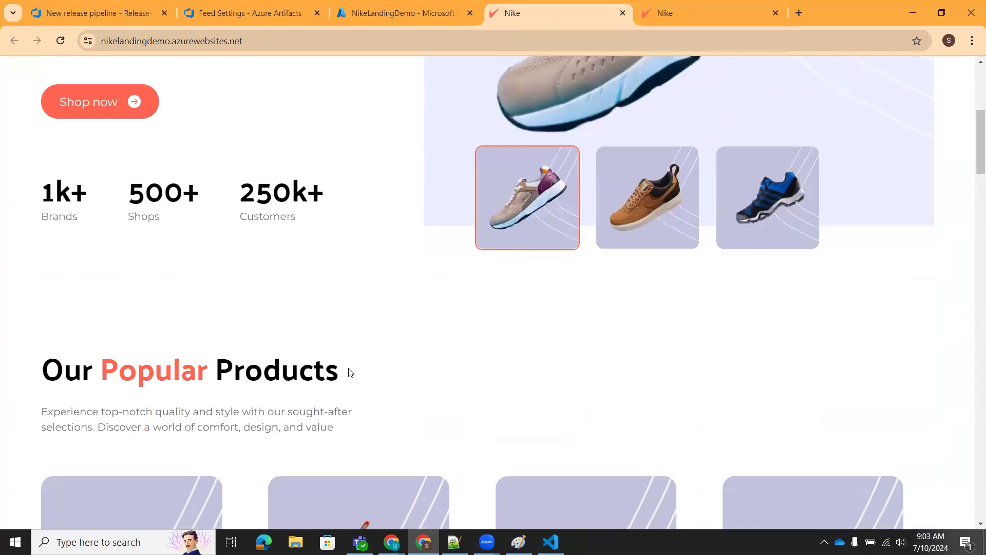
{"action": "scroll", "coordinate": [469, 322], "scroll_direction": "up", "scroll_amount": 6}
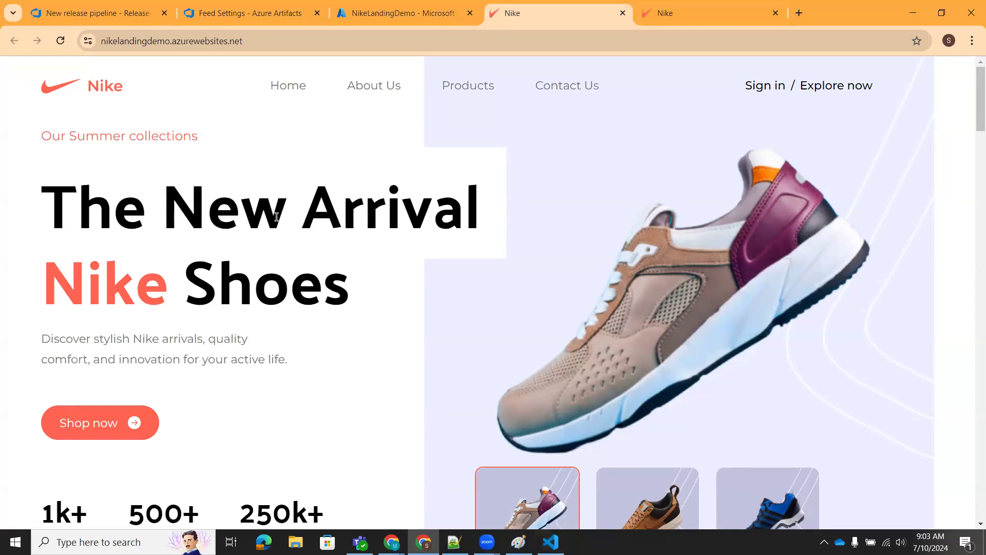
{"action": "key", "text": "ctrl+Tab"}
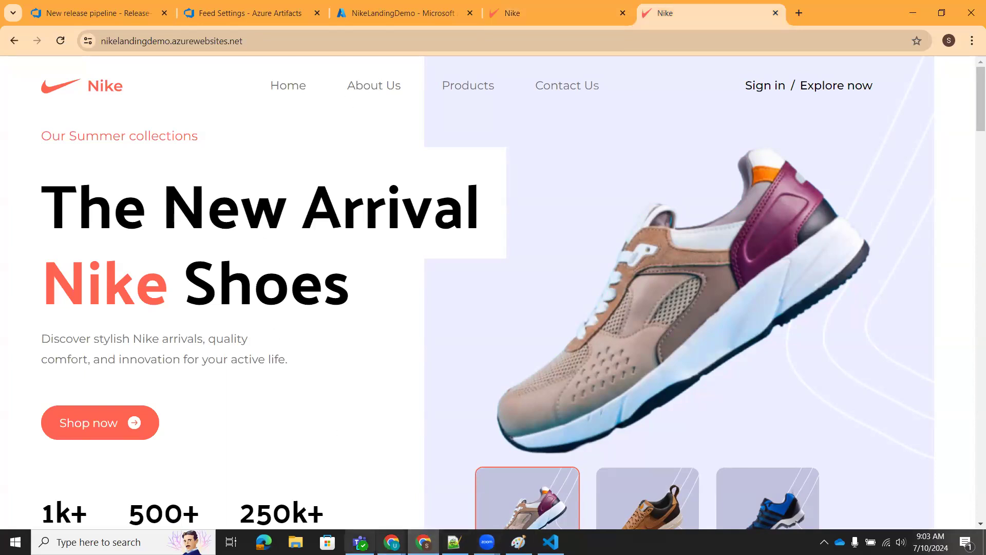
{"action": "left_click", "coordinate": [487, 542]}
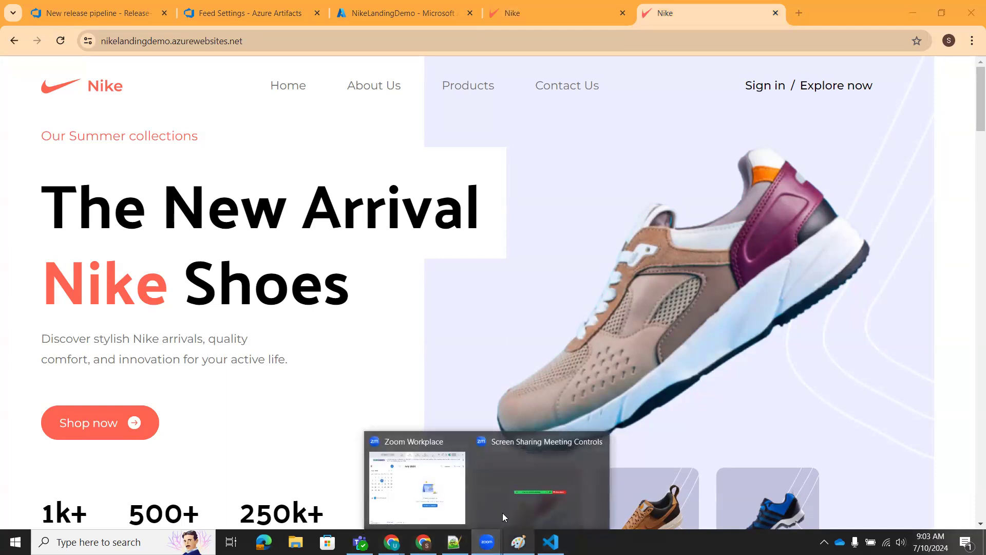
{"action": "left_click", "coordinate": [551, 542]}
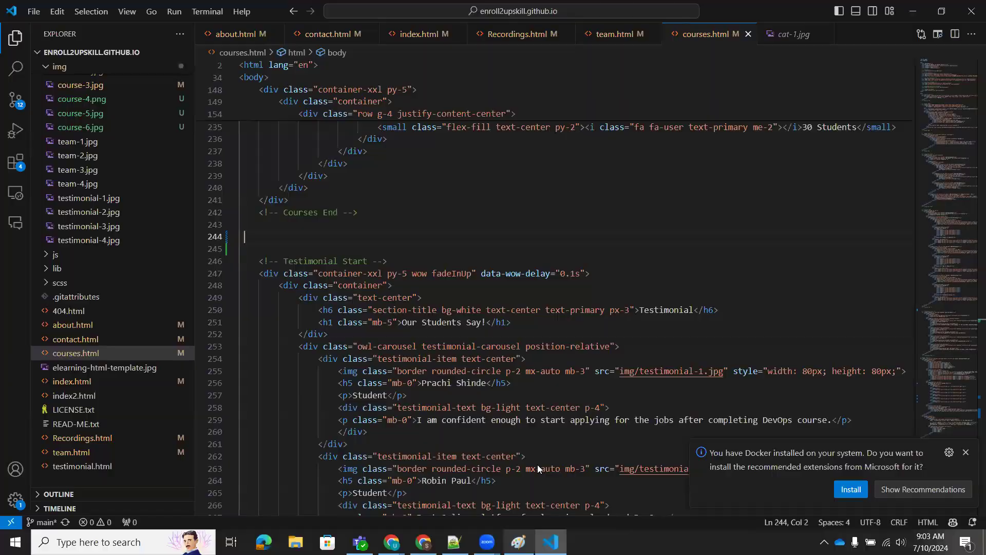
{"action": "left_click", "coordinate": [519, 542]}
{"action": "left_click", "coordinate": [486, 542]}
{"action": "left_click", "coordinate": [537, 464]}
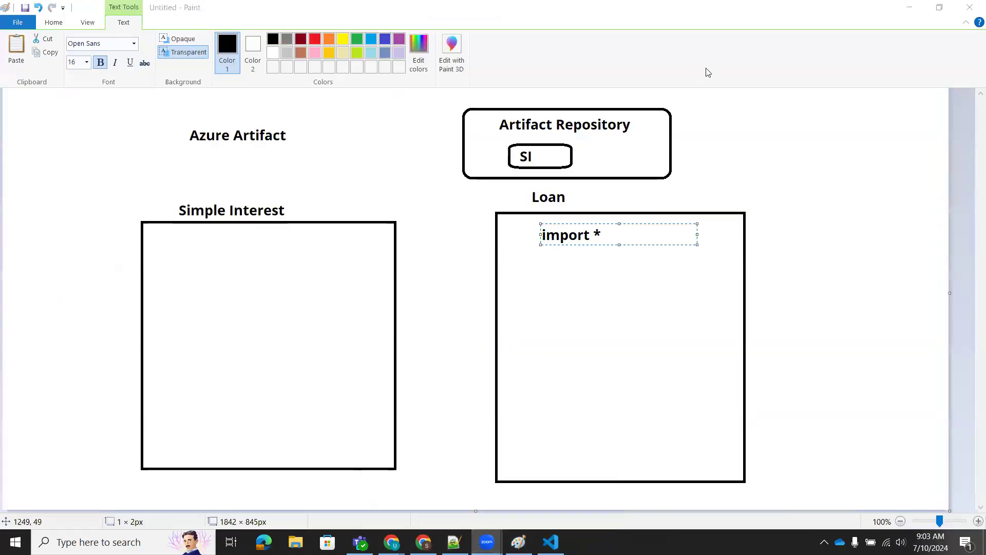